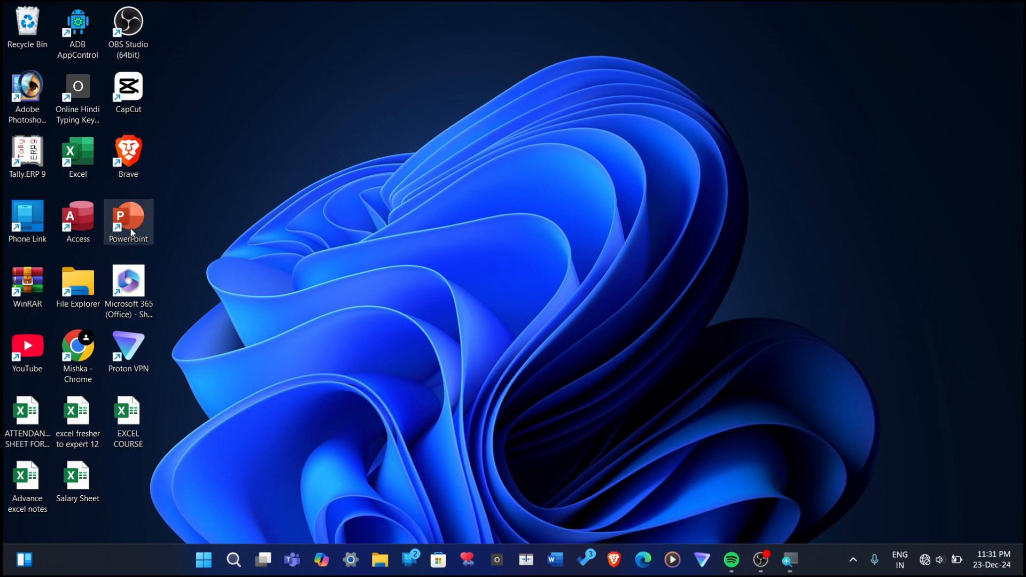
Step: Pin the PowerPoint desktop shortcut to the taskbar and unpin it again
drag(131, 229, 644, 560)
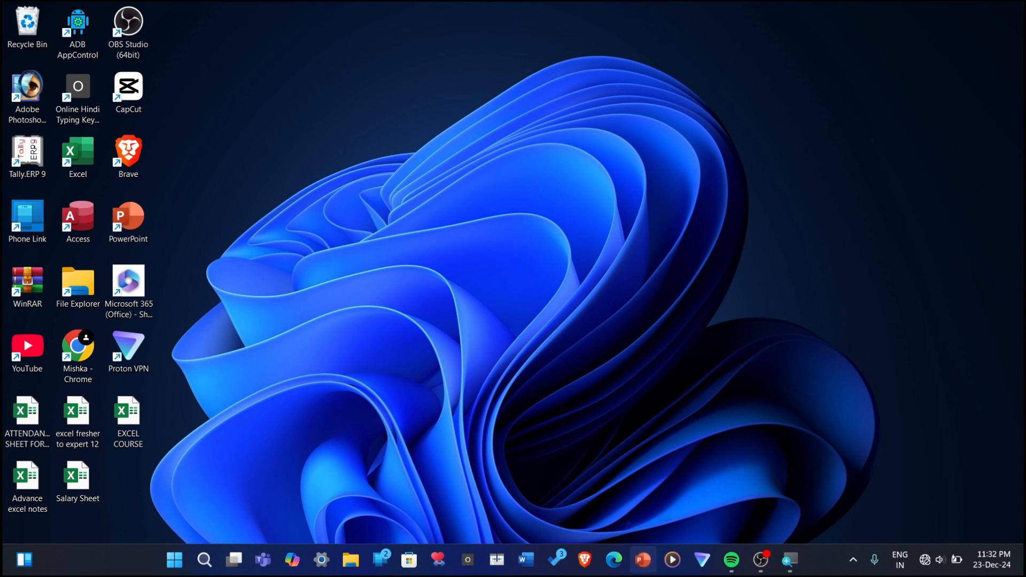
right_click(643, 561)
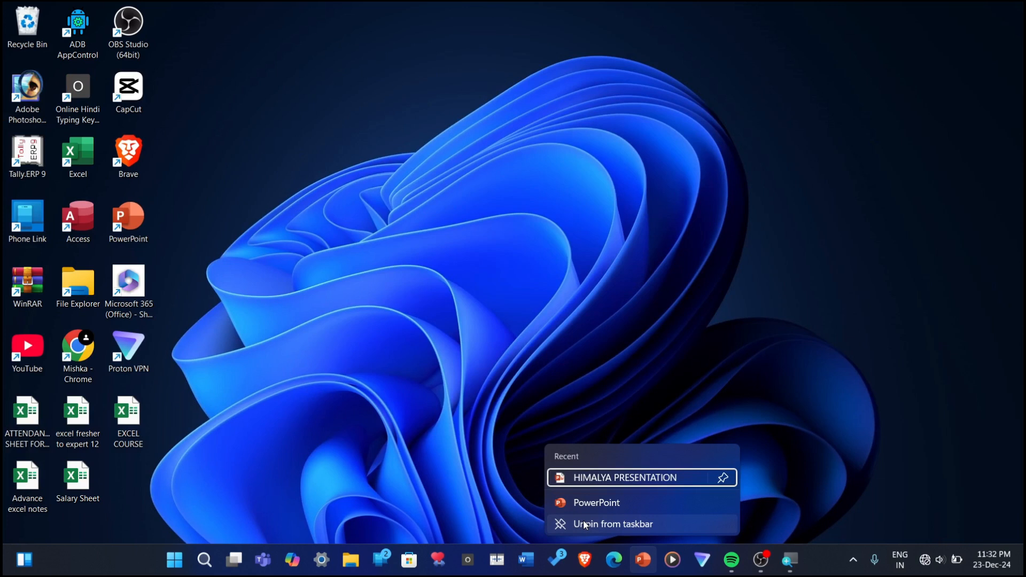
click(586, 525)
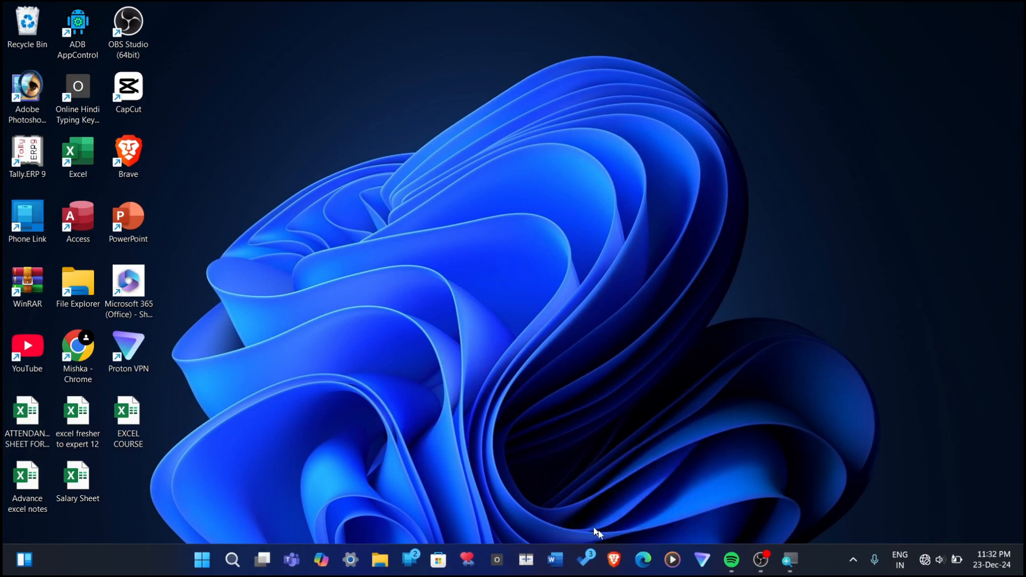
Step: Unpin the Brave browser from the taskbar
right_click(613, 560)
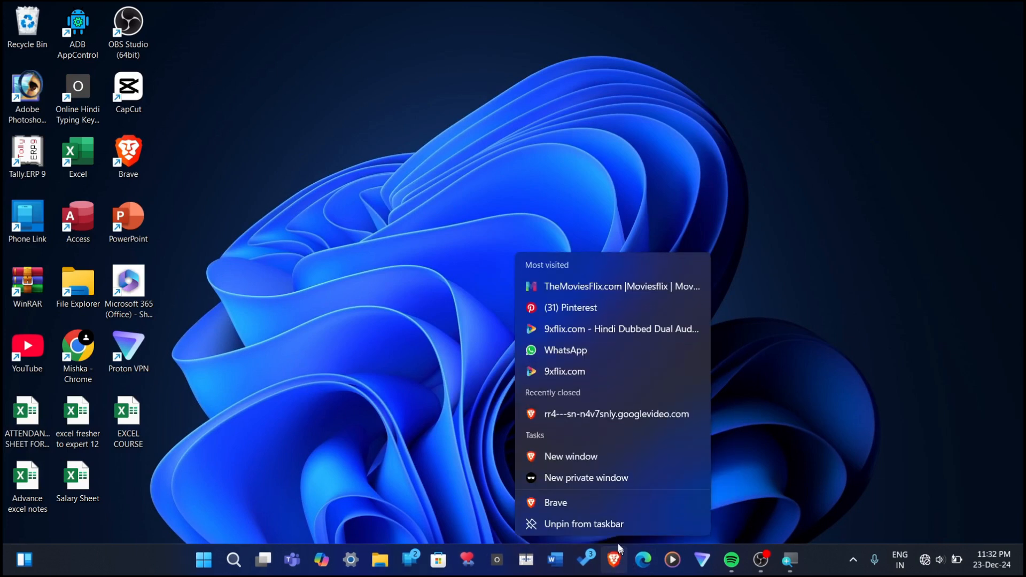
click(594, 525)
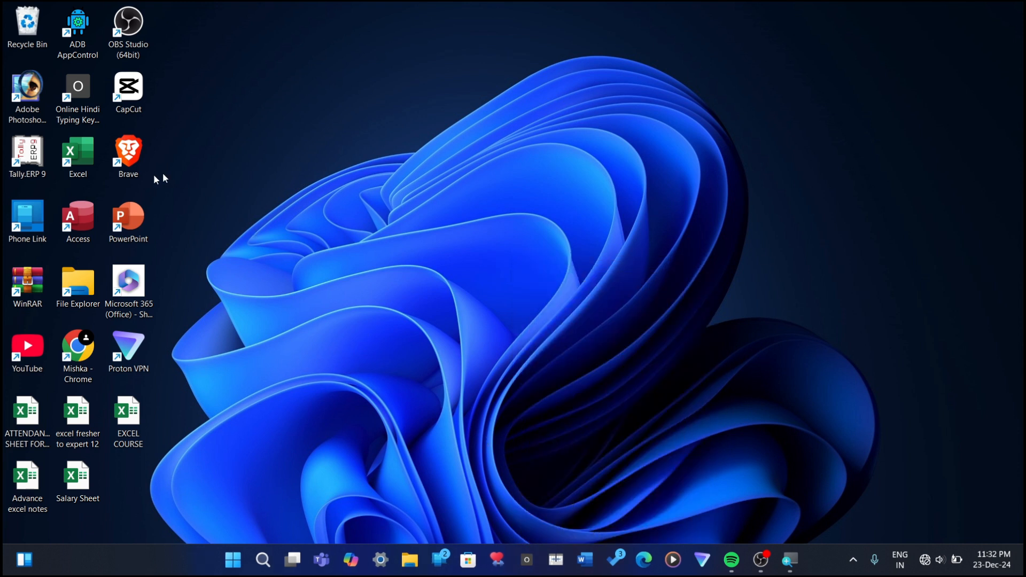
Step: Pin PowerPoint from the desktop beside Word on the taskbar and remove that pin again
drag(131, 225, 562, 562)
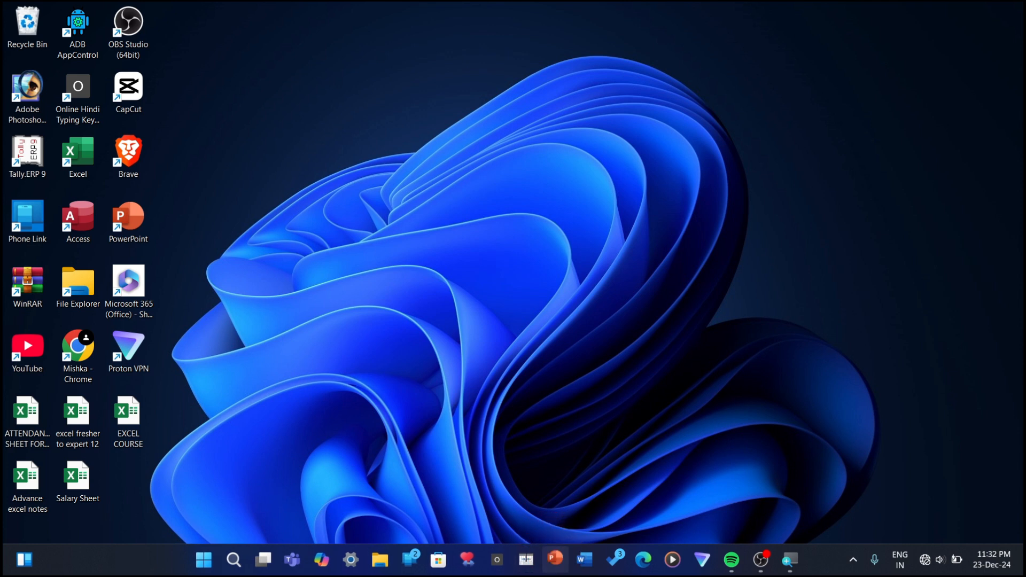
right_click(564, 563)
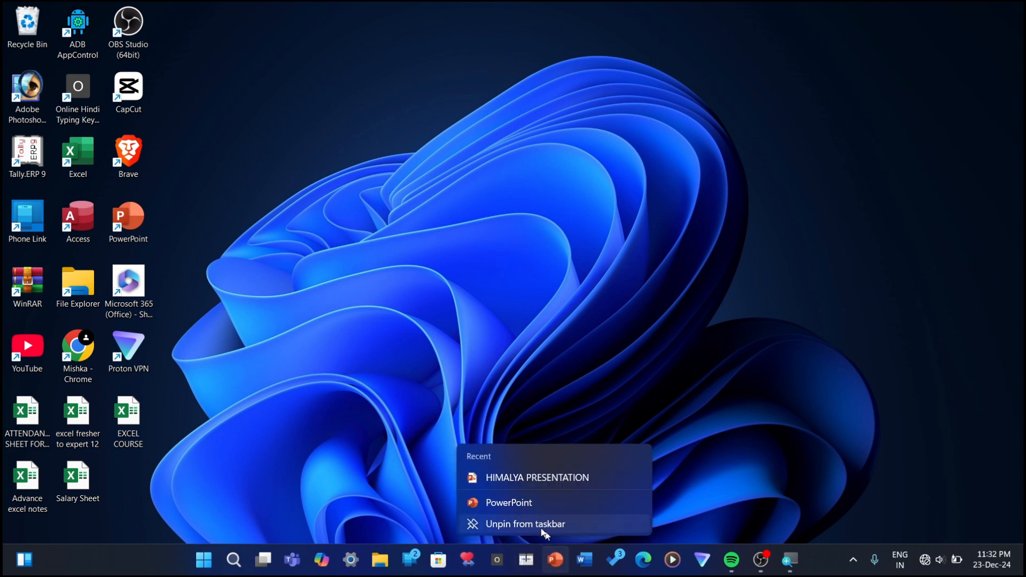
click(539, 527)
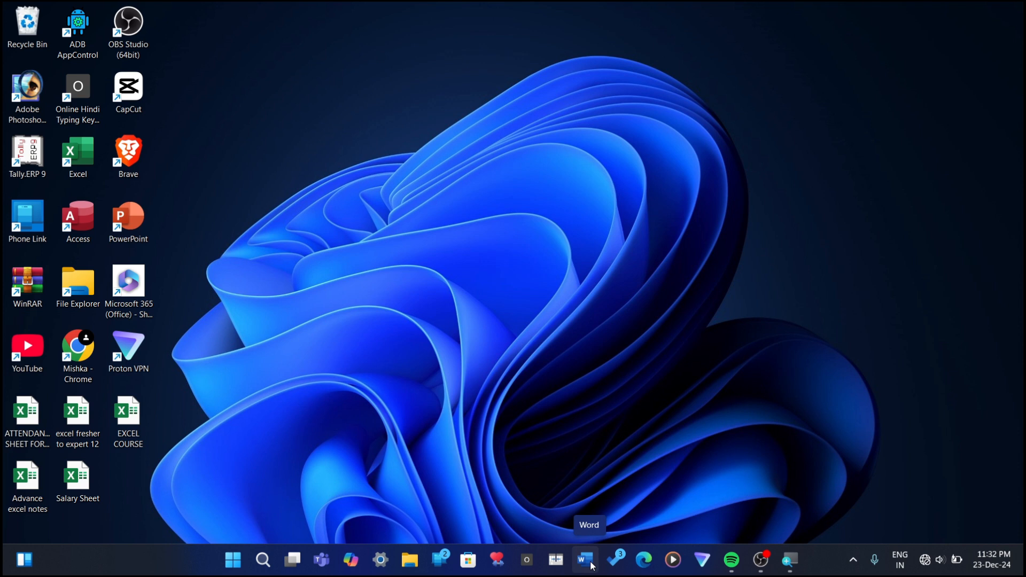
Step: Start Word through the Windows Run dialog with the command winword and close its document window
key(super+r)
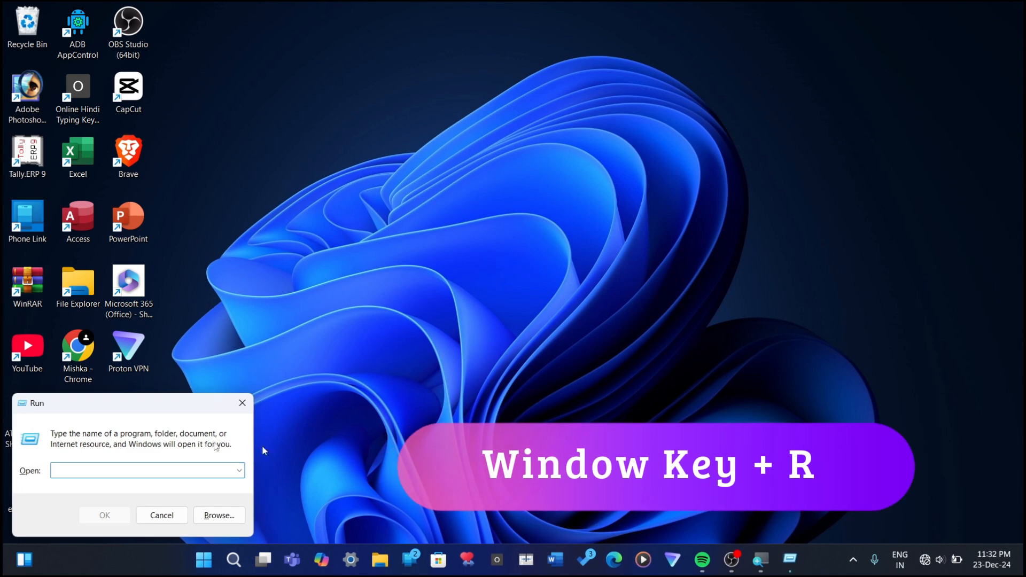
drag(236, 390, 442, 242)
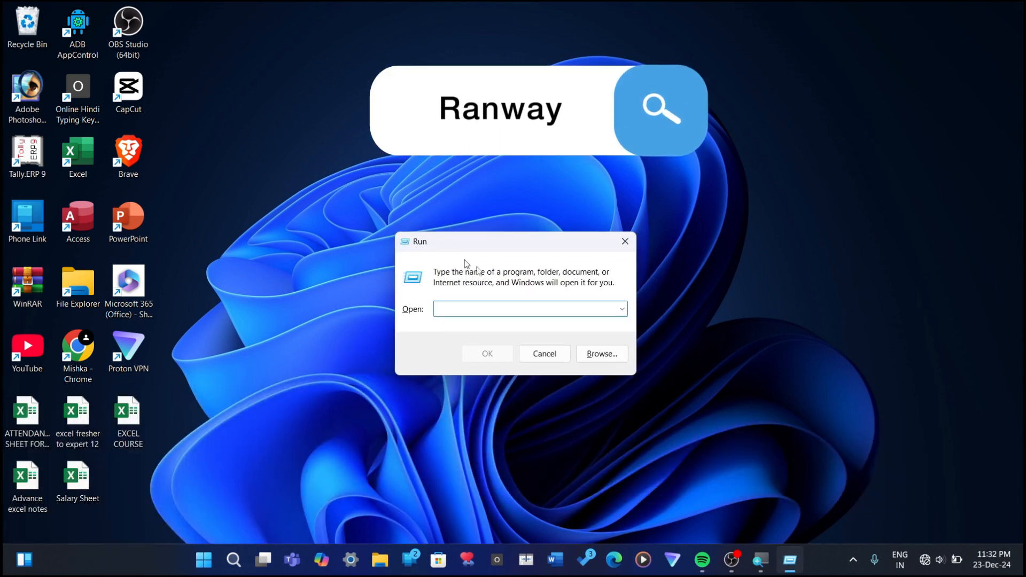
text(win)
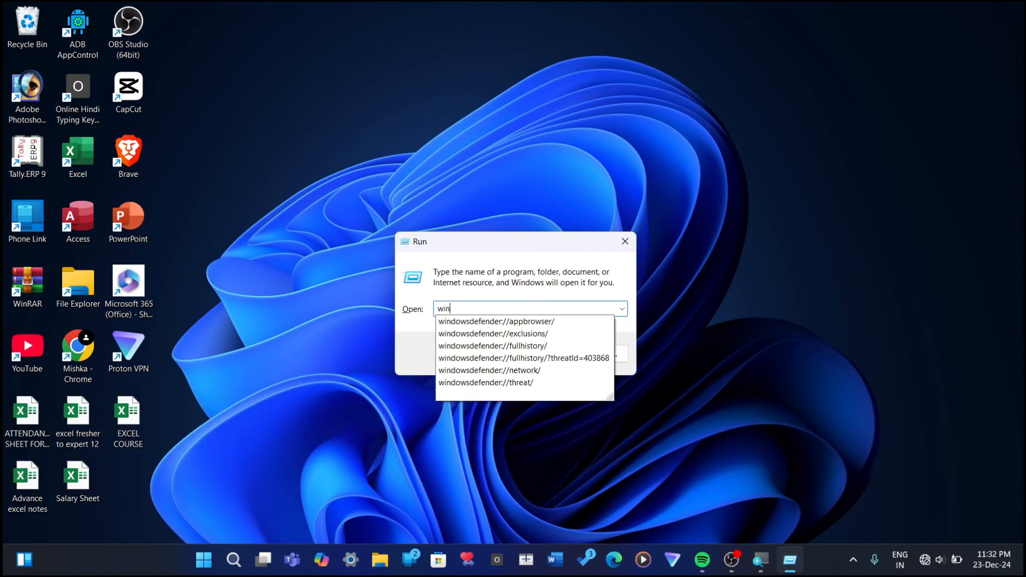
text(word)
key(Return)
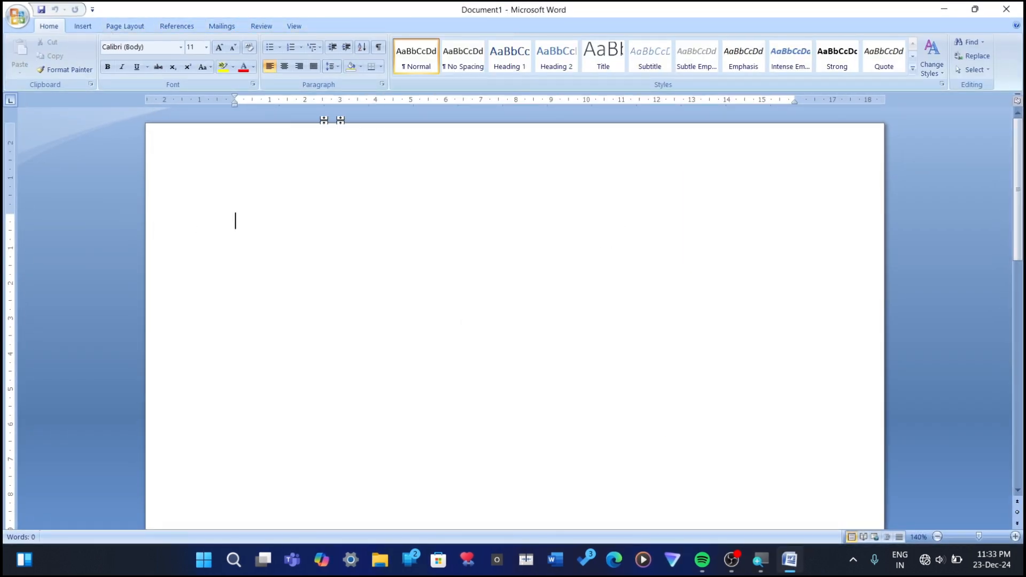
click(1019, 12)
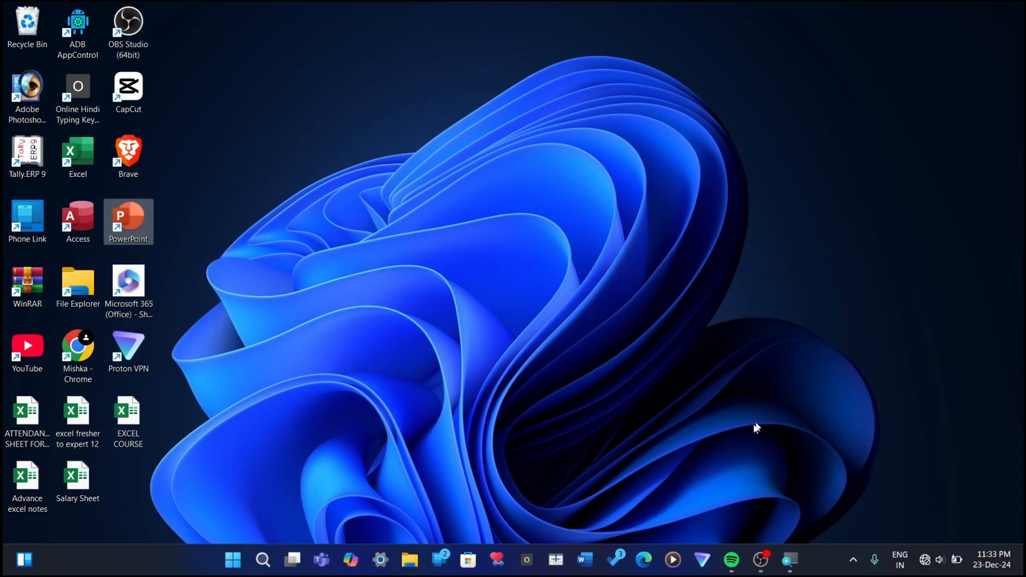
Step: Open Word from the taskbar, restore its window to the smaller size and maximize it again
click(588, 560)
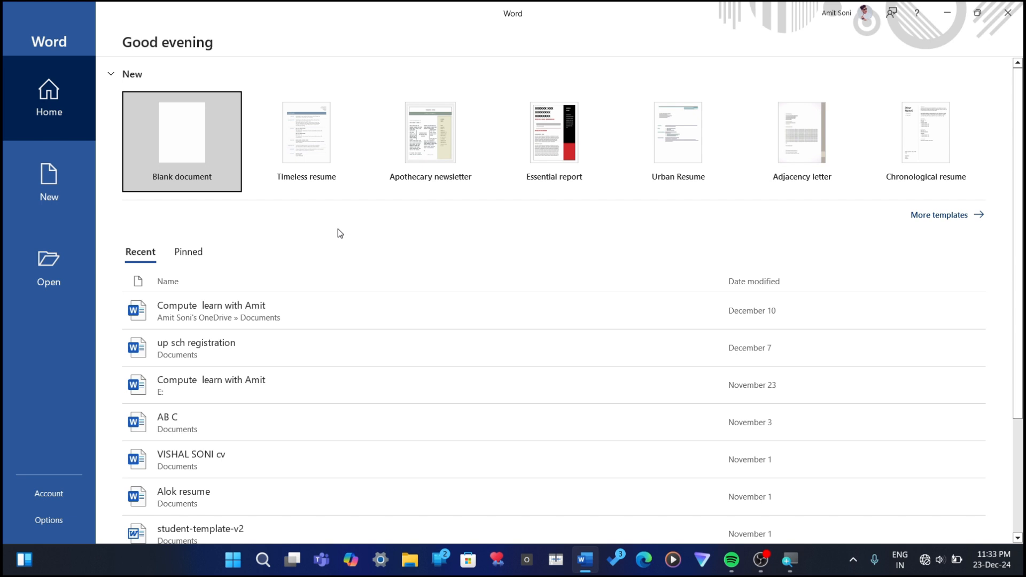
key(alt+space)
key(r)
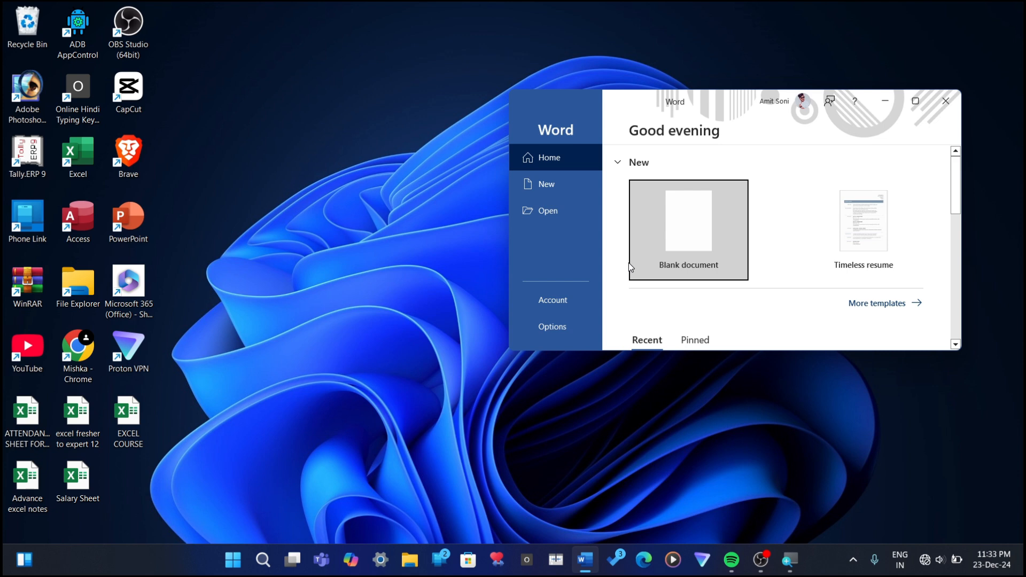
key(alt+space)
key(x)
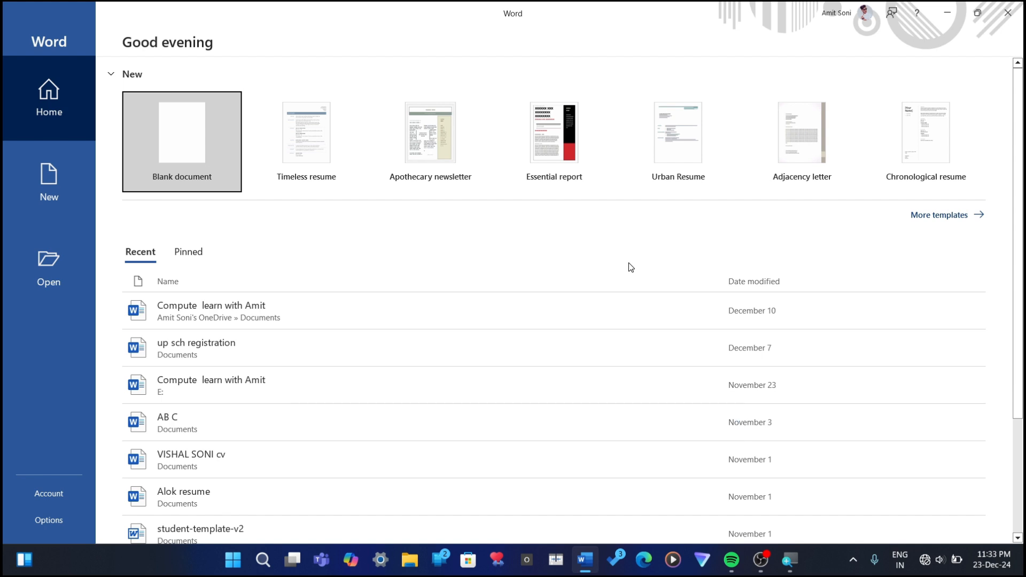
Step: Toggle the Word start window between restored and maximized, leaving it at the restored size
key(alt+space)
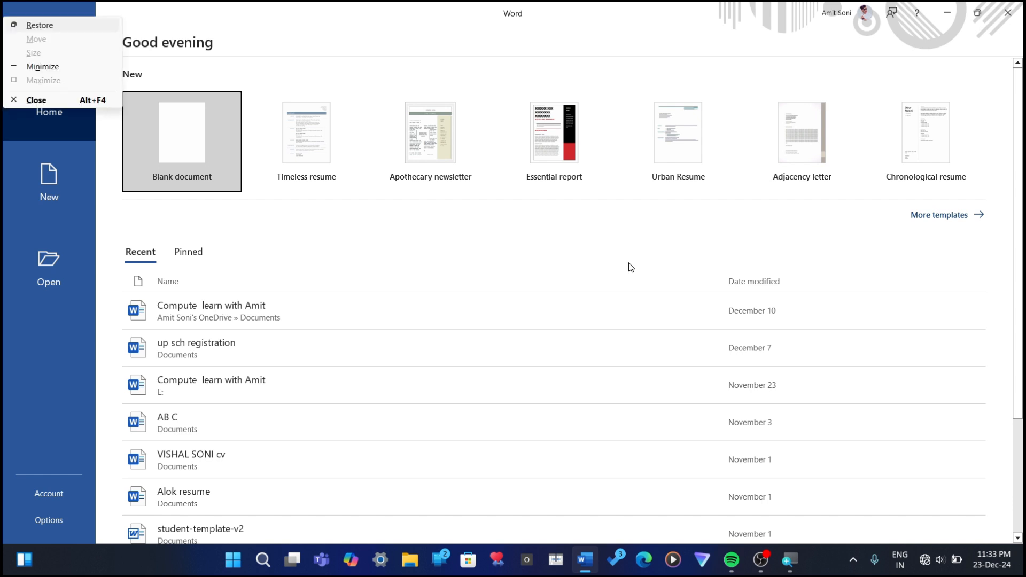
key(r)
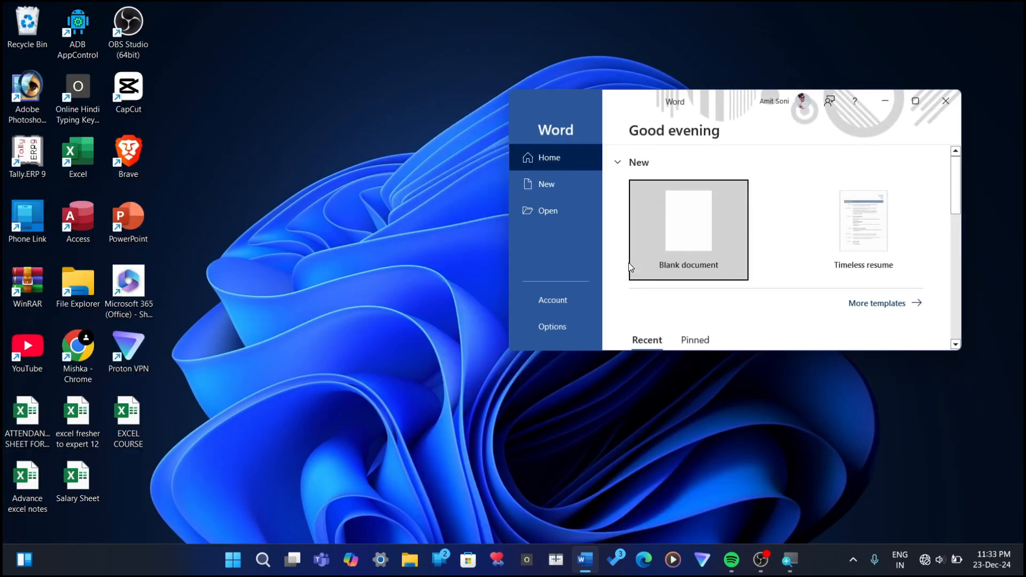
key(alt+space)
key(x)
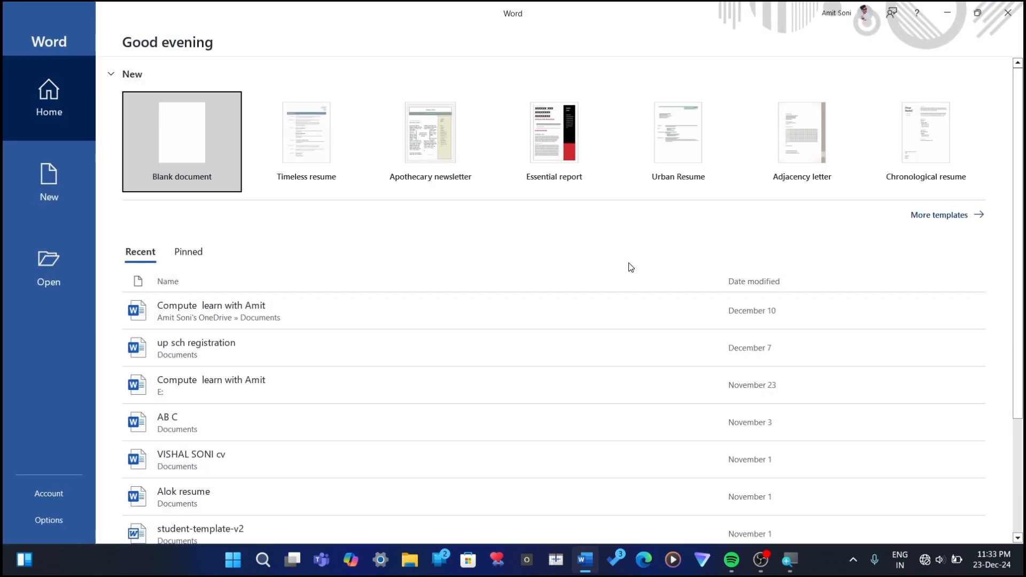
key(alt+space)
key(r)
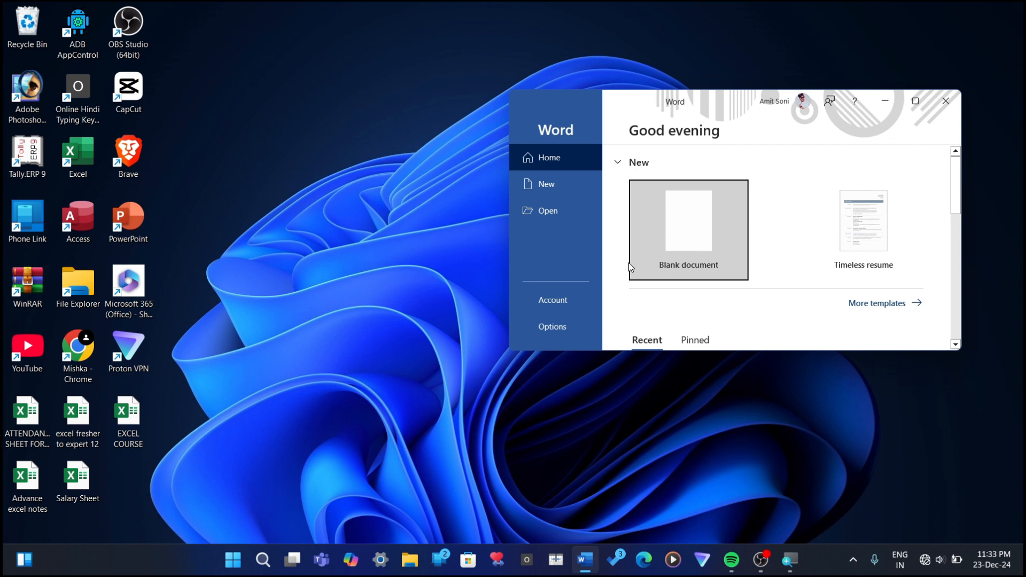
Step: Show the desktop, bring the Word window back and close Word
key(super+d)
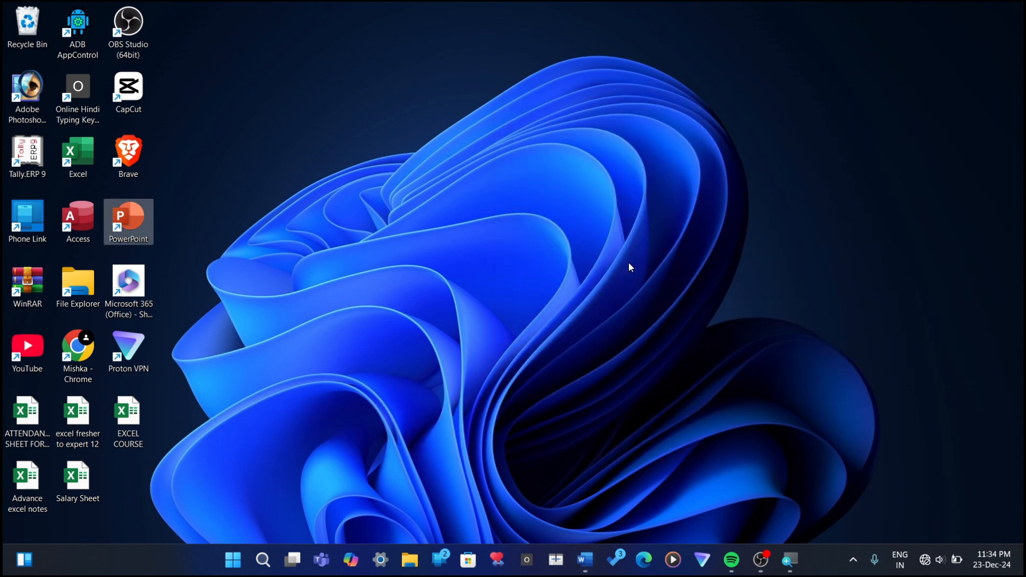
key(super+d)
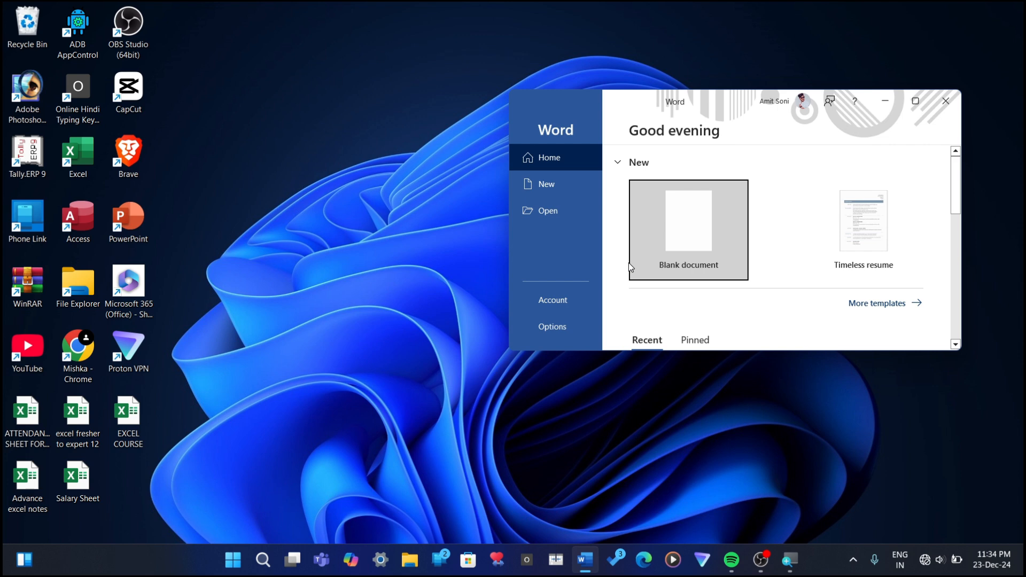
click(630, 262)
key(alt+F4)
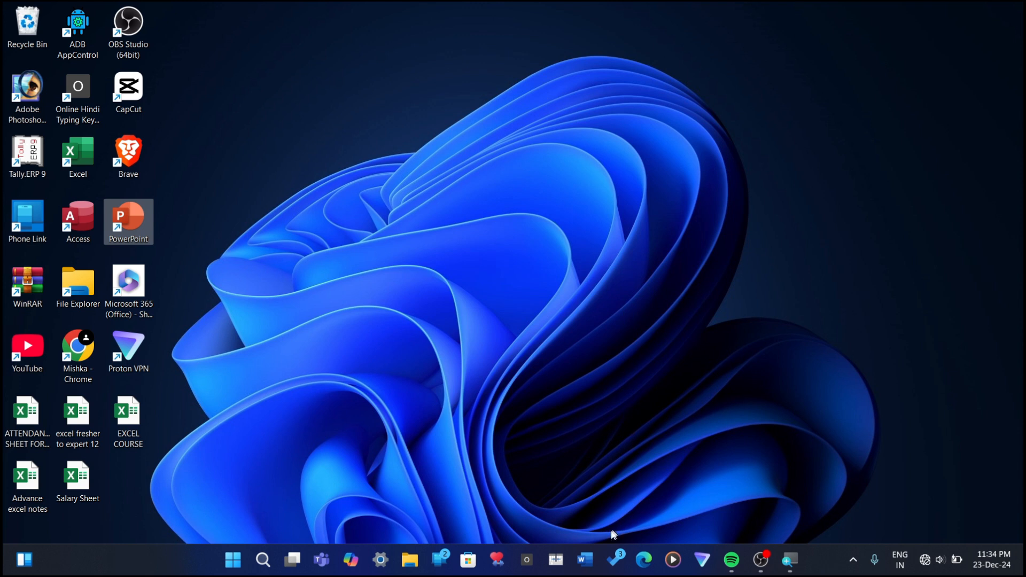
Step: Open Word in a maximized window and create a blank document, dismissing the licence notice bar
click(595, 559)
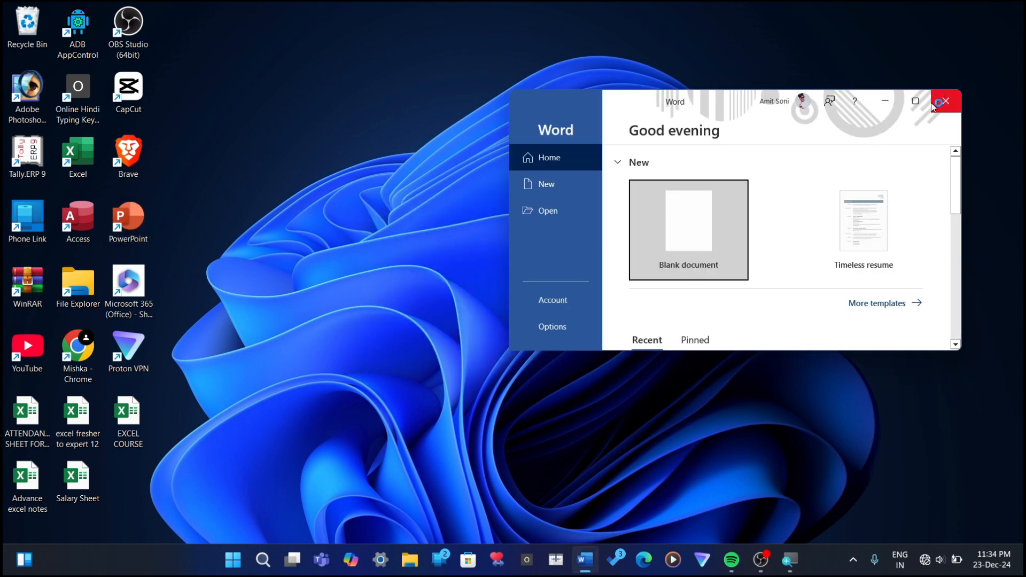
key(alt+space)
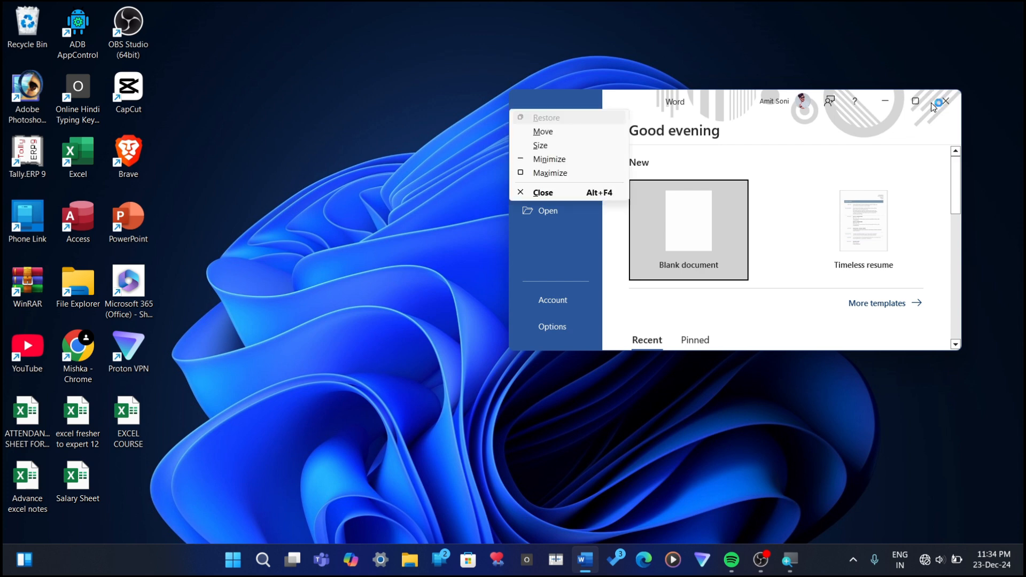
key(x)
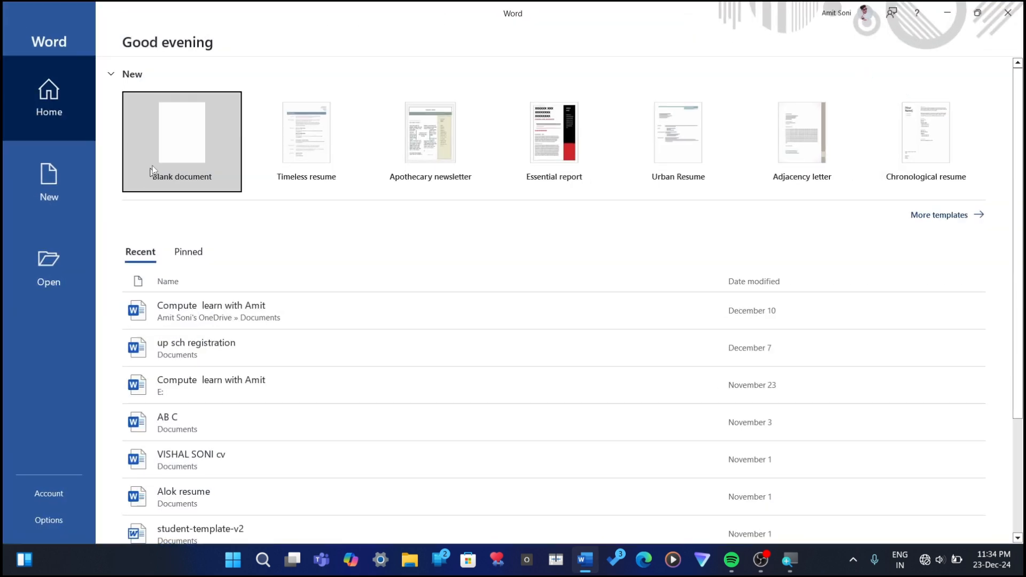
click(152, 170)
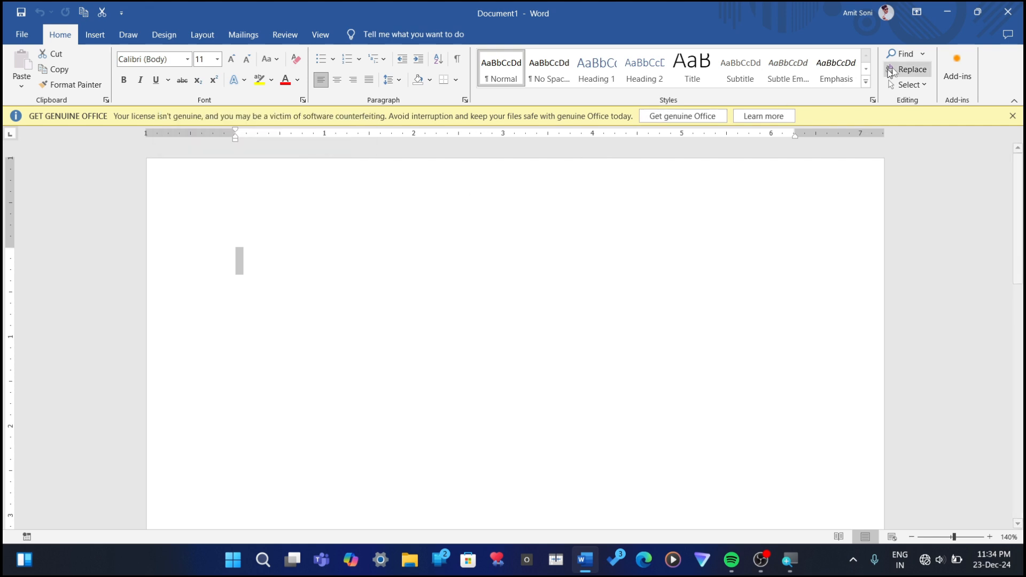
click(1013, 116)
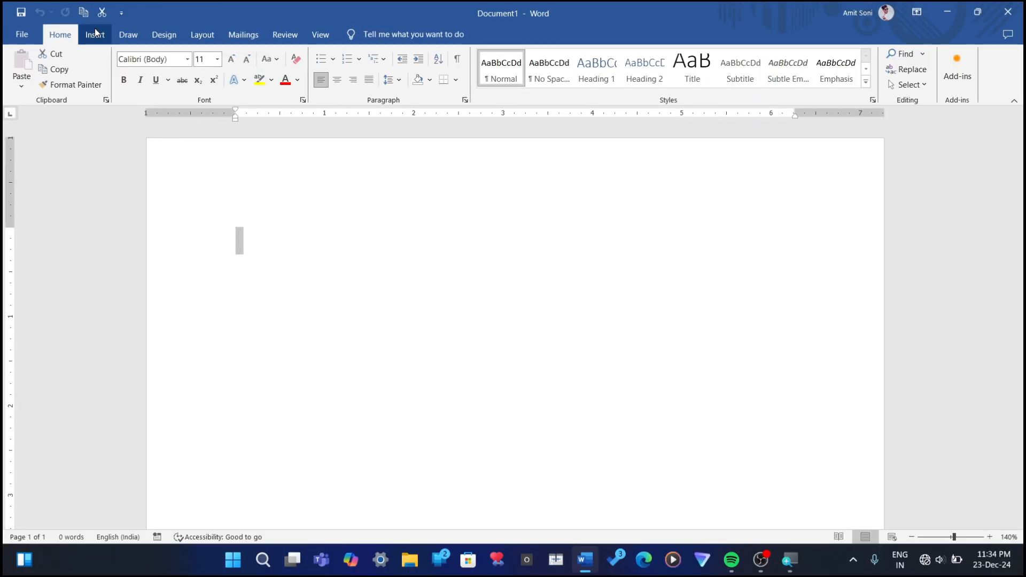
Step: Show the Insert commands and examine the options for adding a table
click(95, 33)
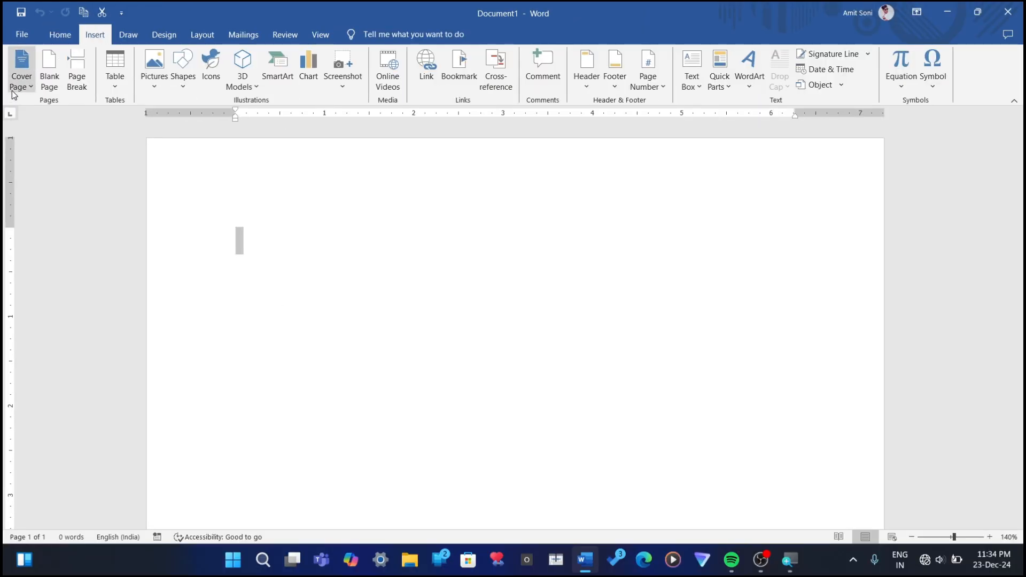
click(113, 85)
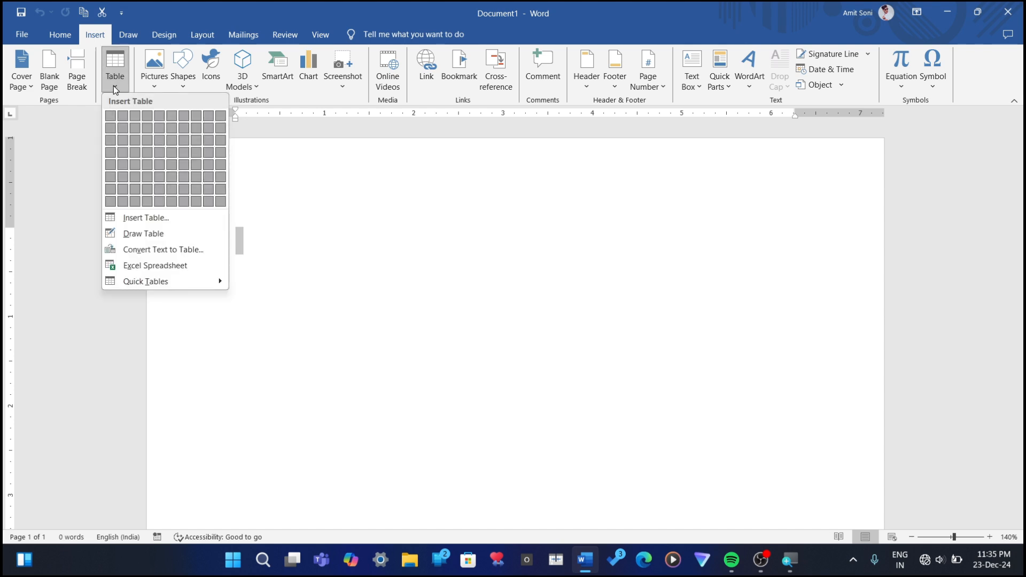
click(108, 82)
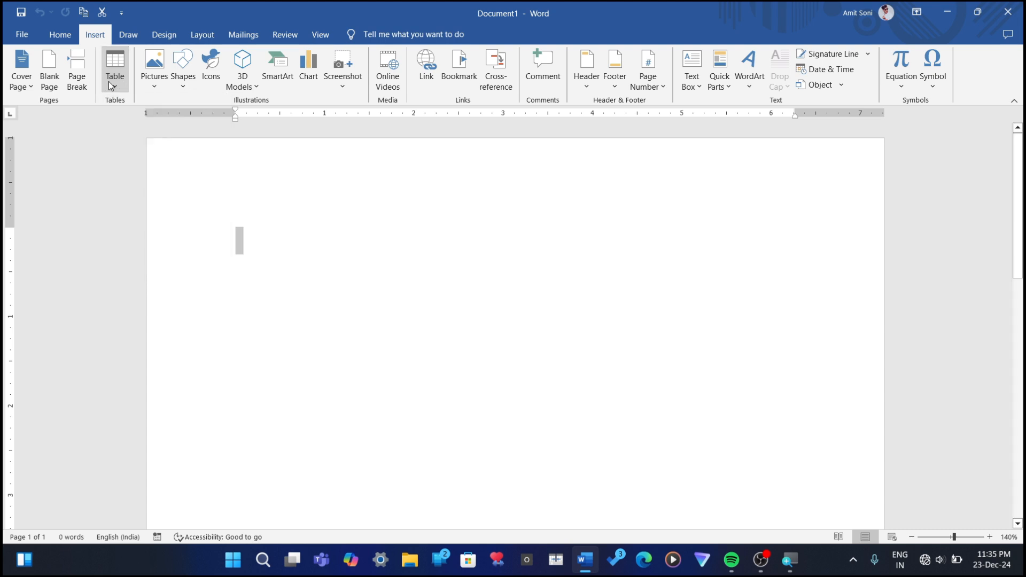
click(107, 81)
click(108, 82)
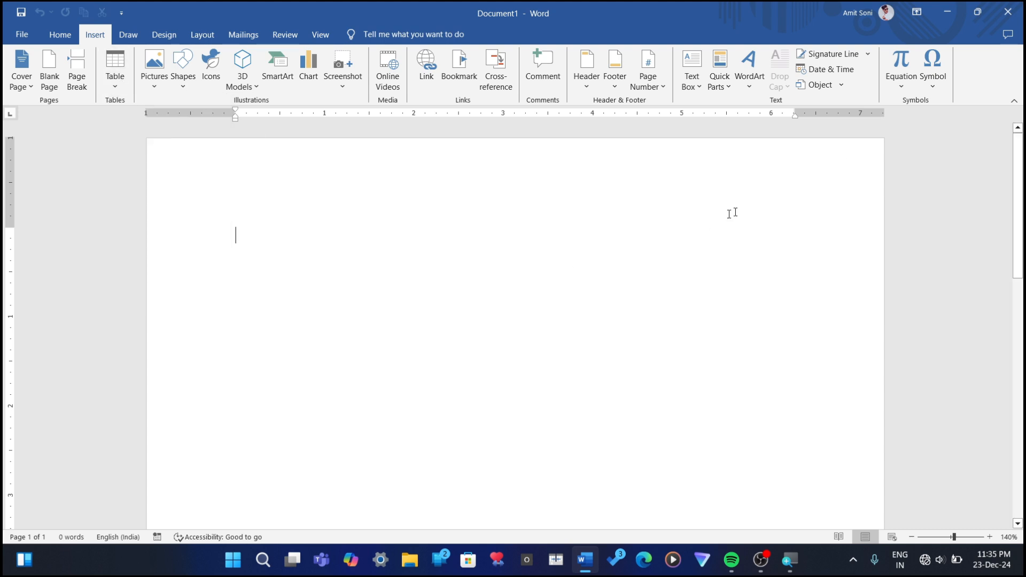
Step: Close the open document, restart Word and create a new blank document
click(1008, 12)
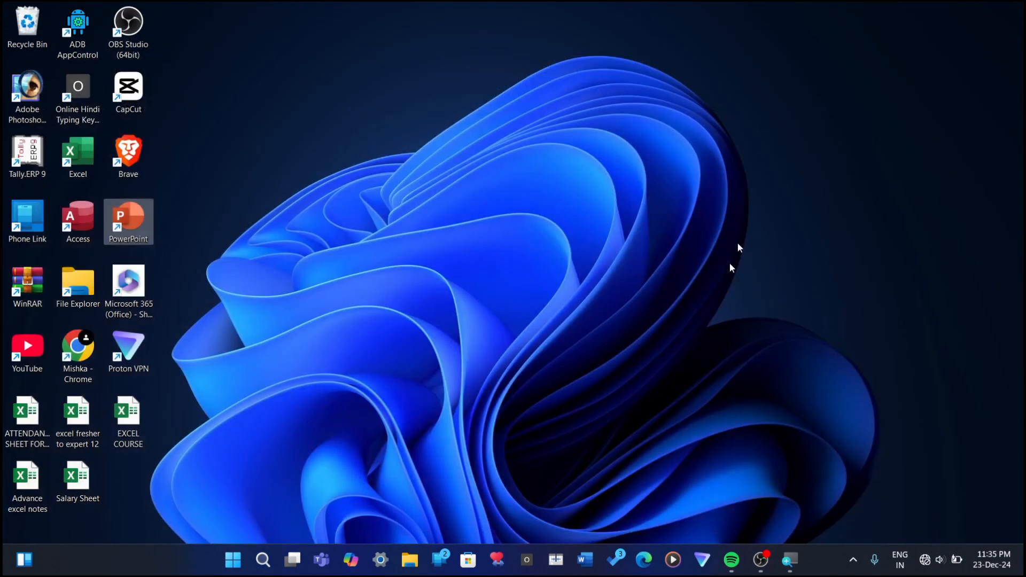
click(586, 559)
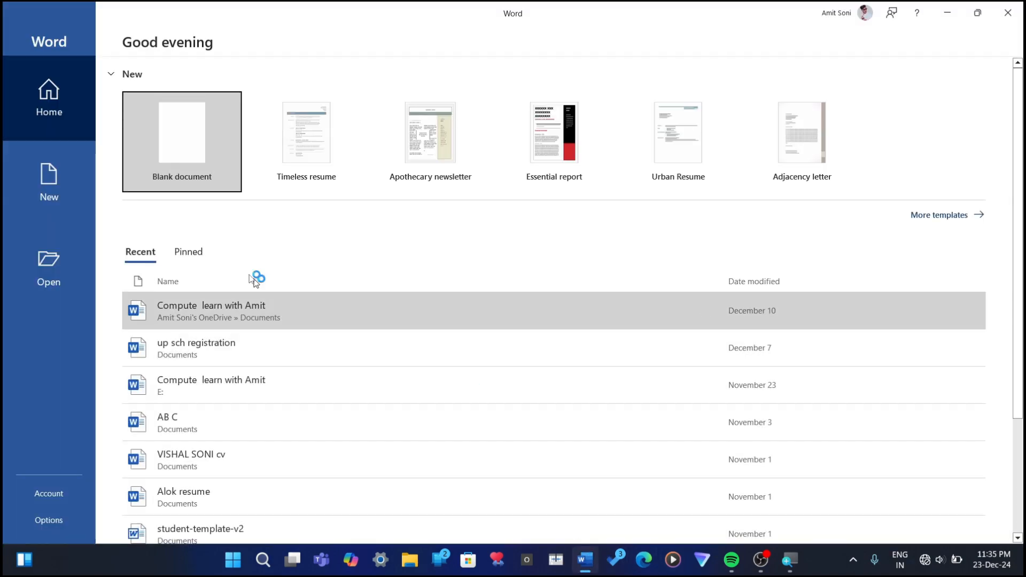
click(207, 150)
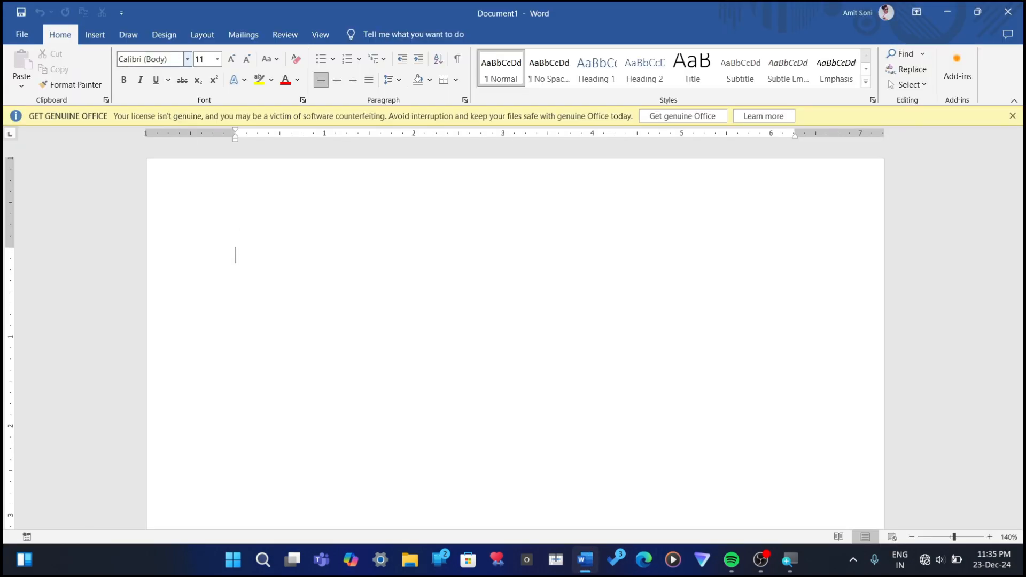
Step: Dismiss the licence notice bar and insert a table of five columns by four rows from the table size grid
click(1012, 116)
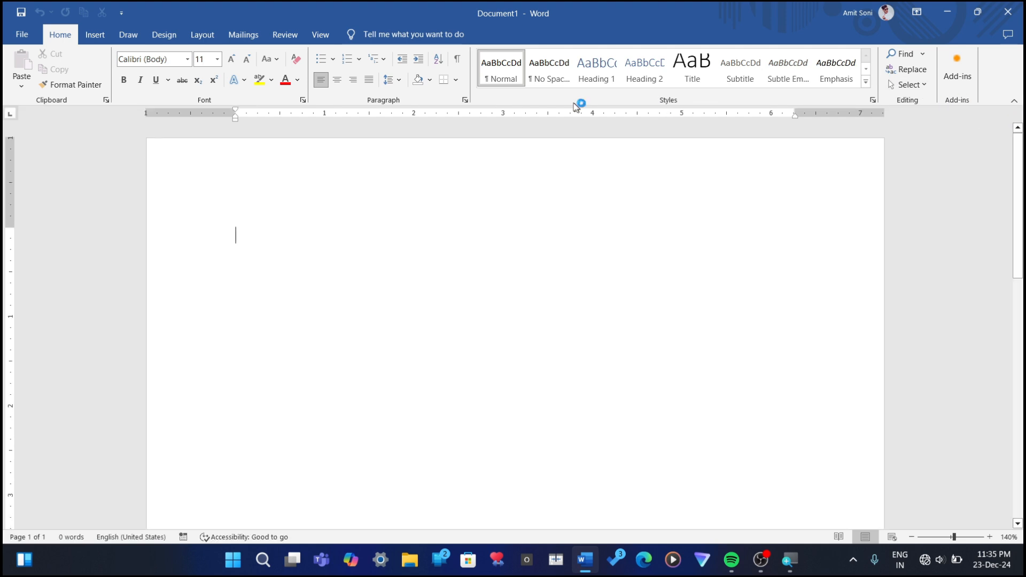
click(95, 34)
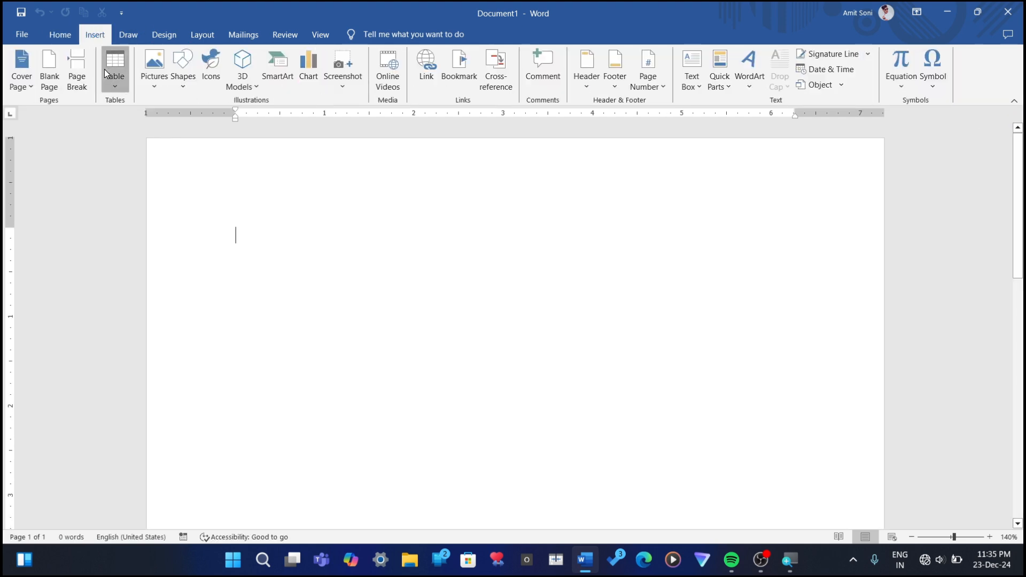
click(114, 79)
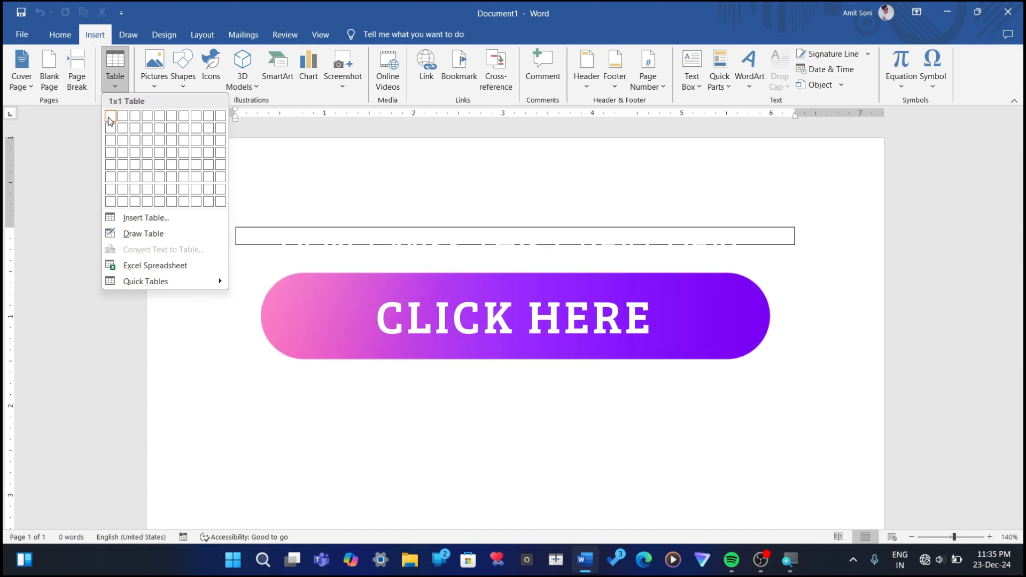
click(159, 152)
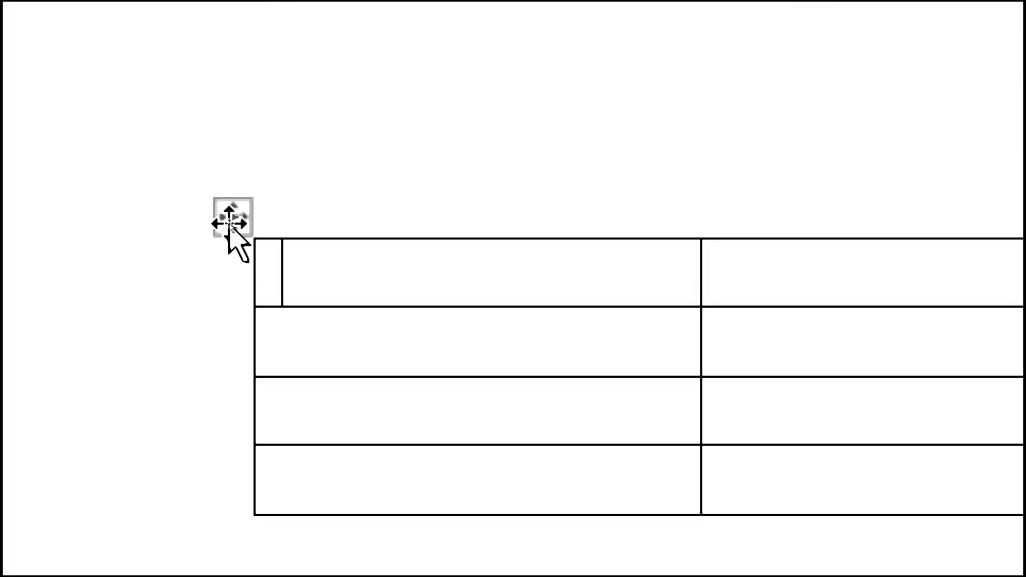
Step: Select the whole table and delete it from the document
mouse_move(222, 237)
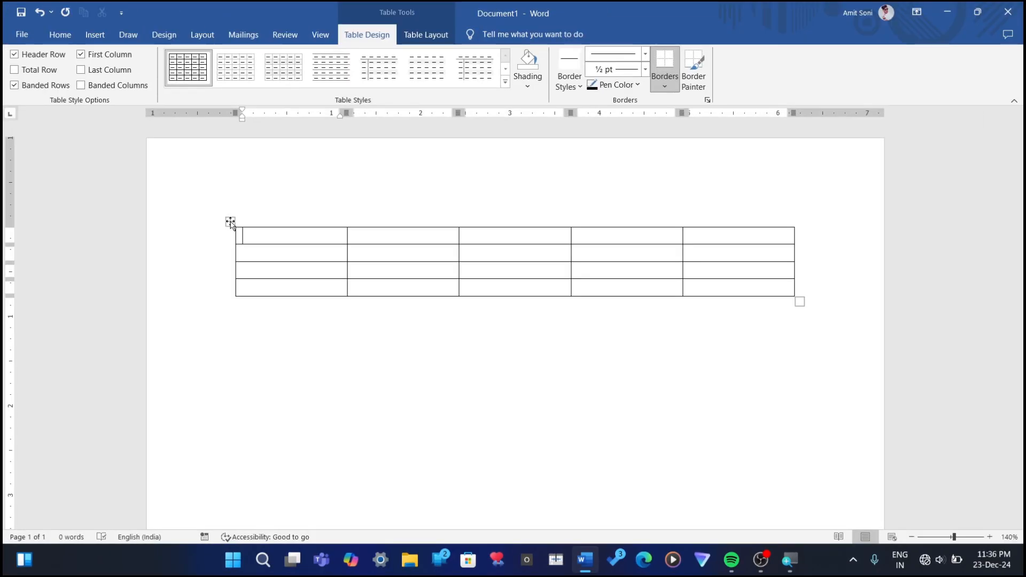
click(234, 206)
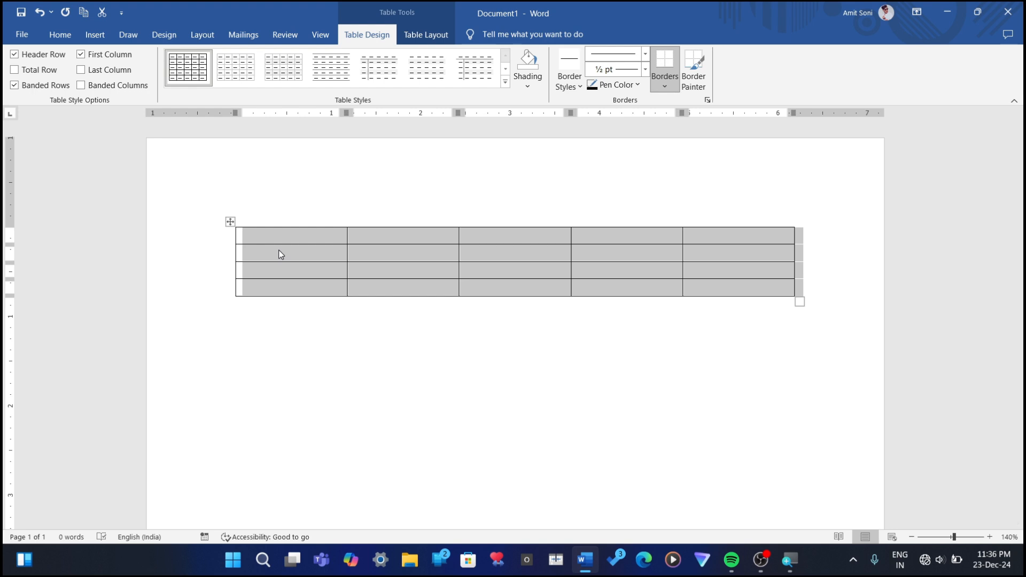
key(BackSpace)
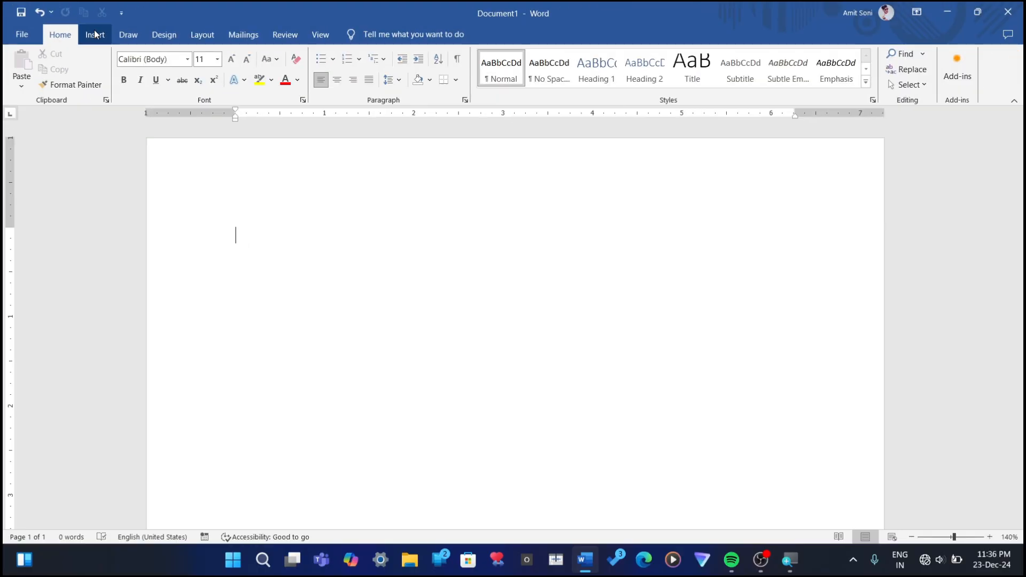
Step: Use the Insert Table dialog to add a table with 5 columns and 4 rows, using fixed column width set to Auto
click(95, 34)
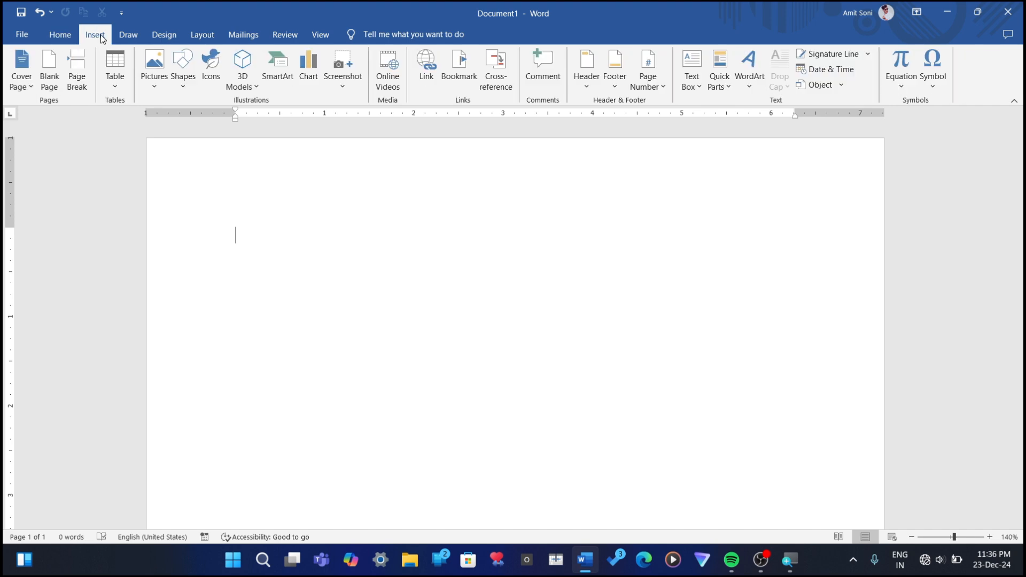
click(113, 86)
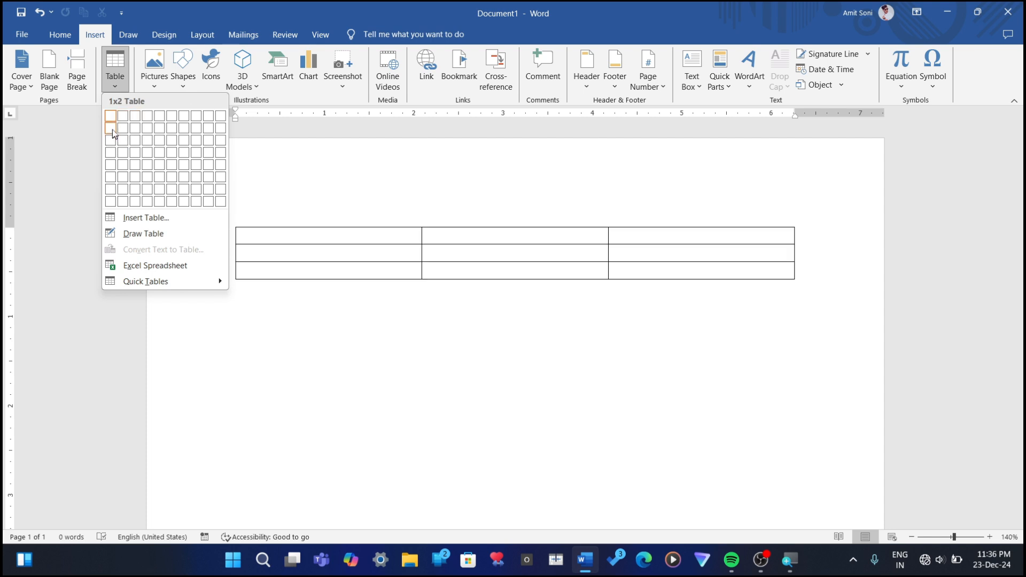
click(133, 218)
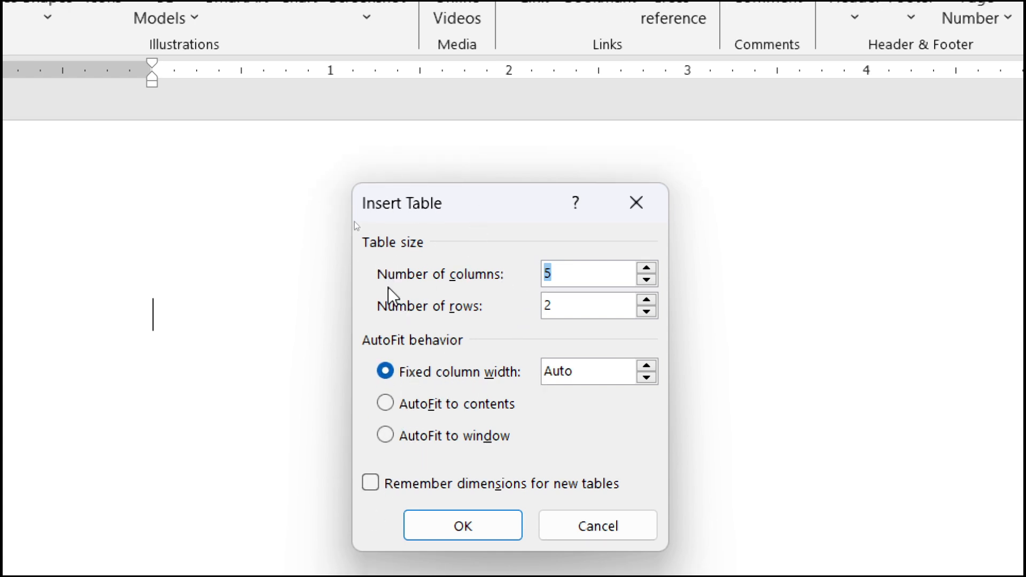
click(556, 306)
key(BackSpace)
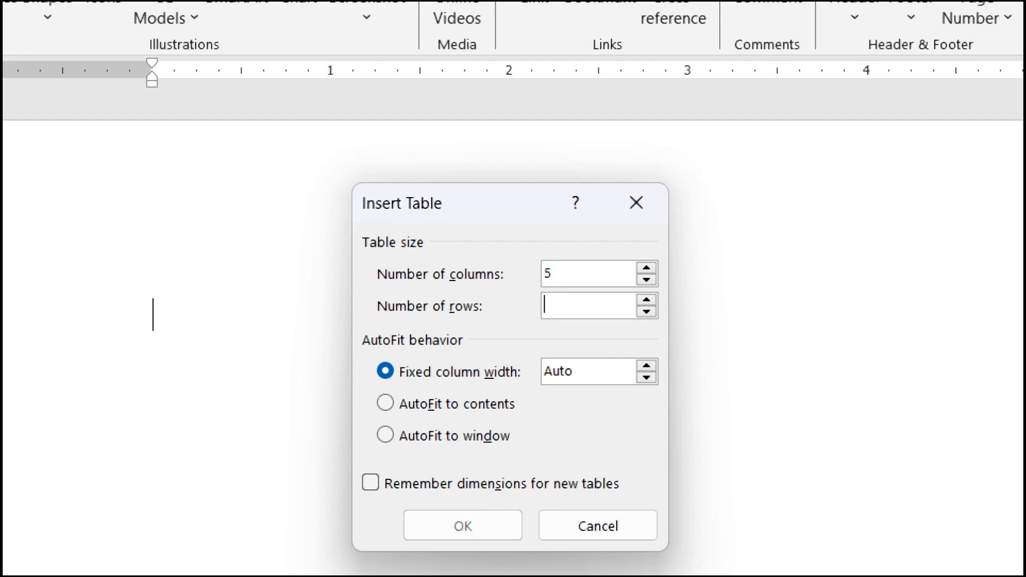
text(4)
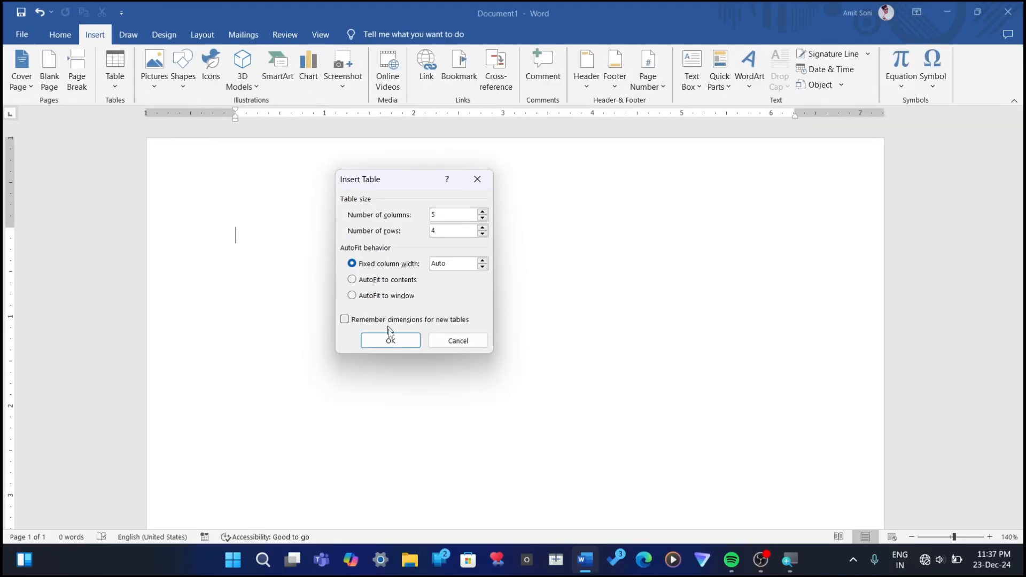
click(391, 341)
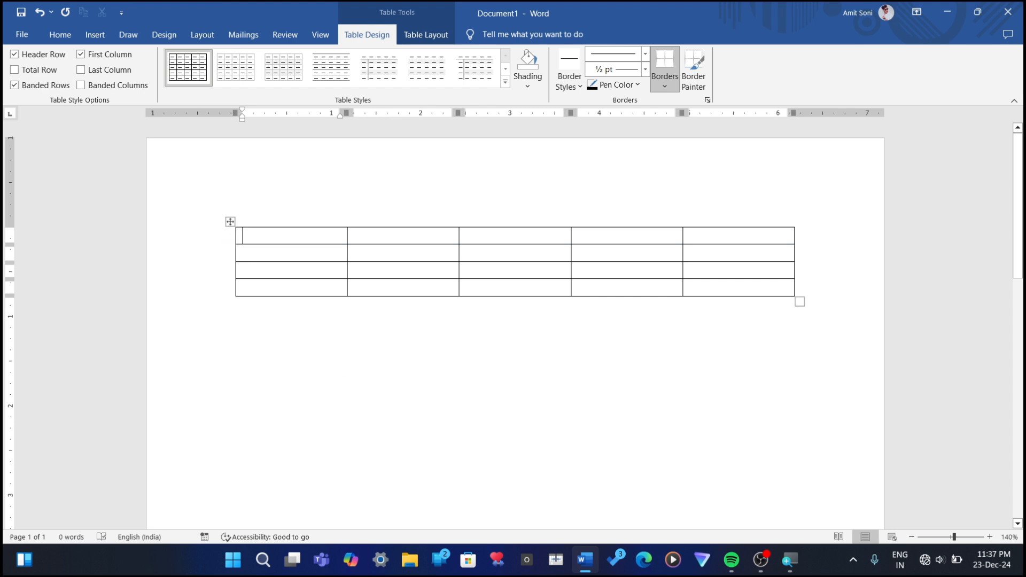
Step: Place the cursor below the table and back in its first cell, and examine the Table Layout and Table Design commands
click(262, 338)
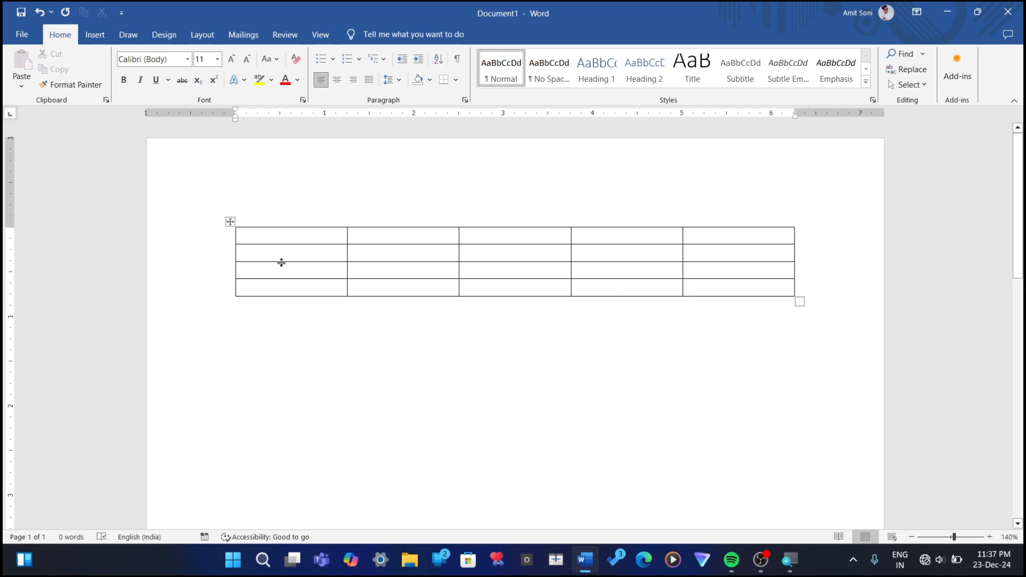
click(247, 237)
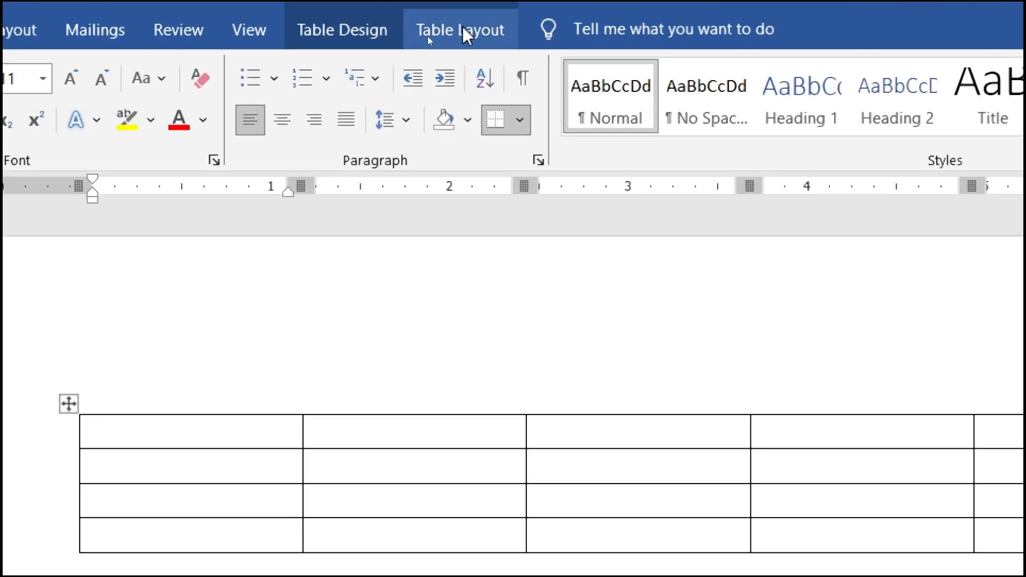
click(490, 34)
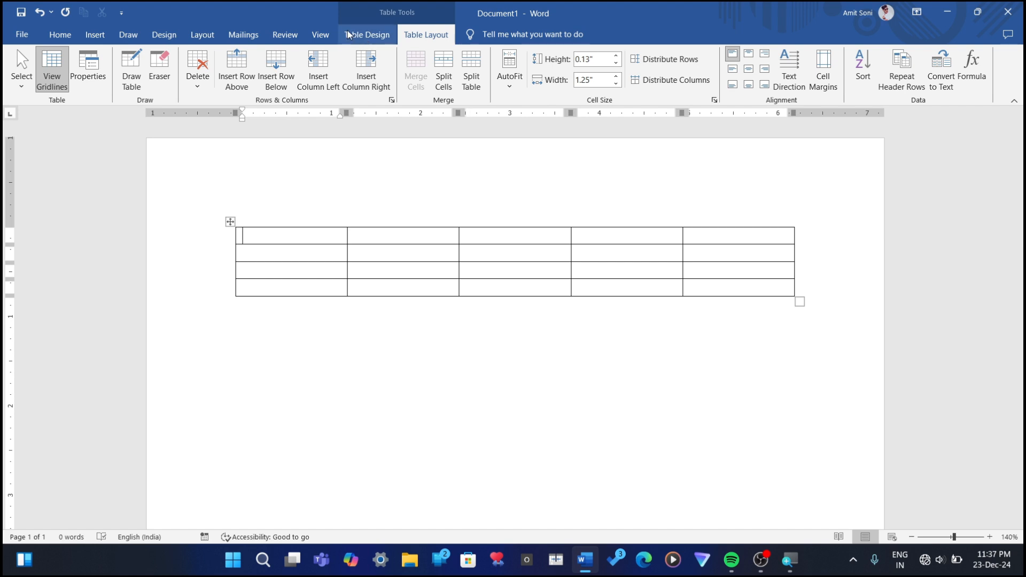
click(367, 35)
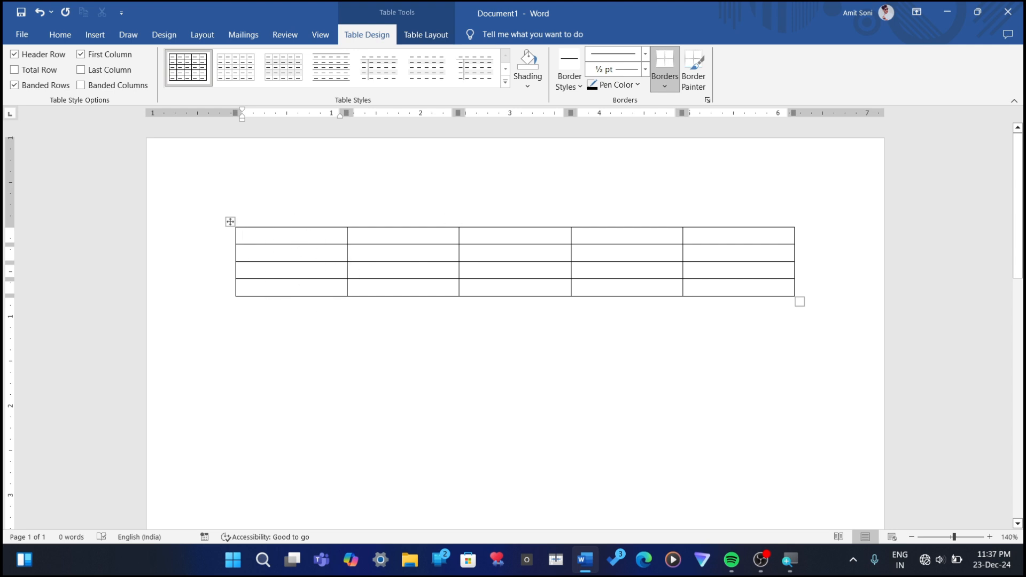
click(97, 39)
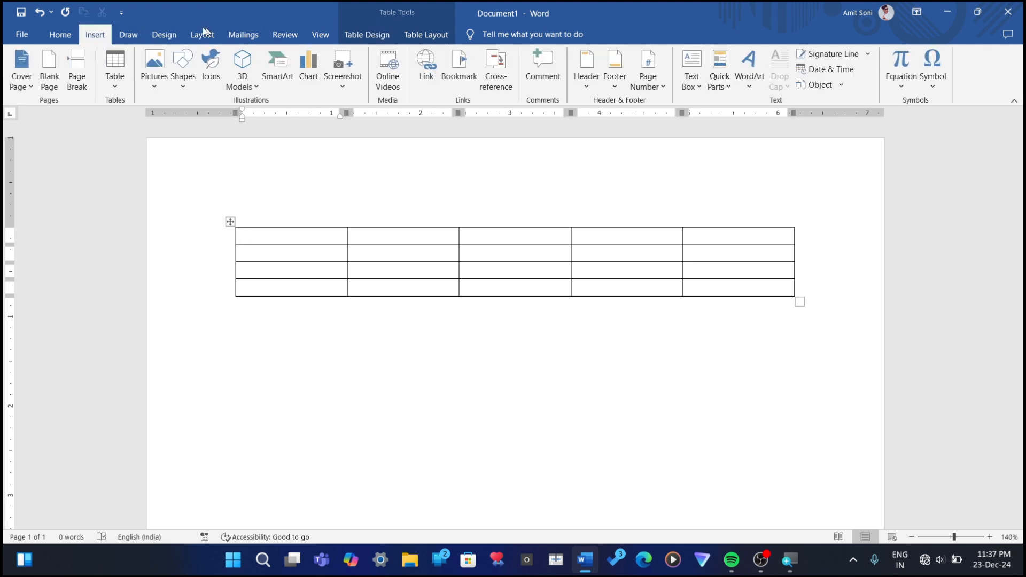
click(114, 82)
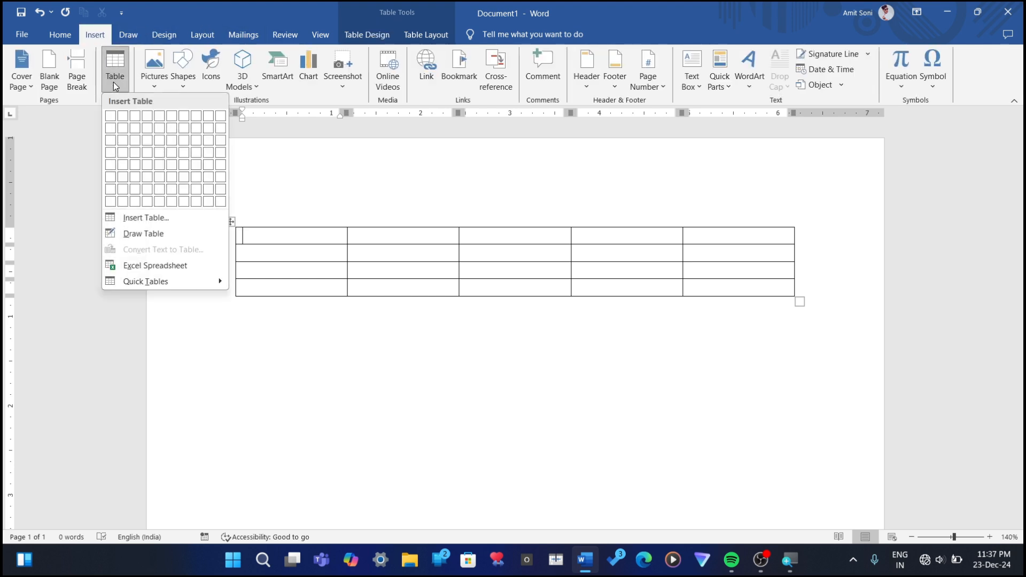
click(146, 217)
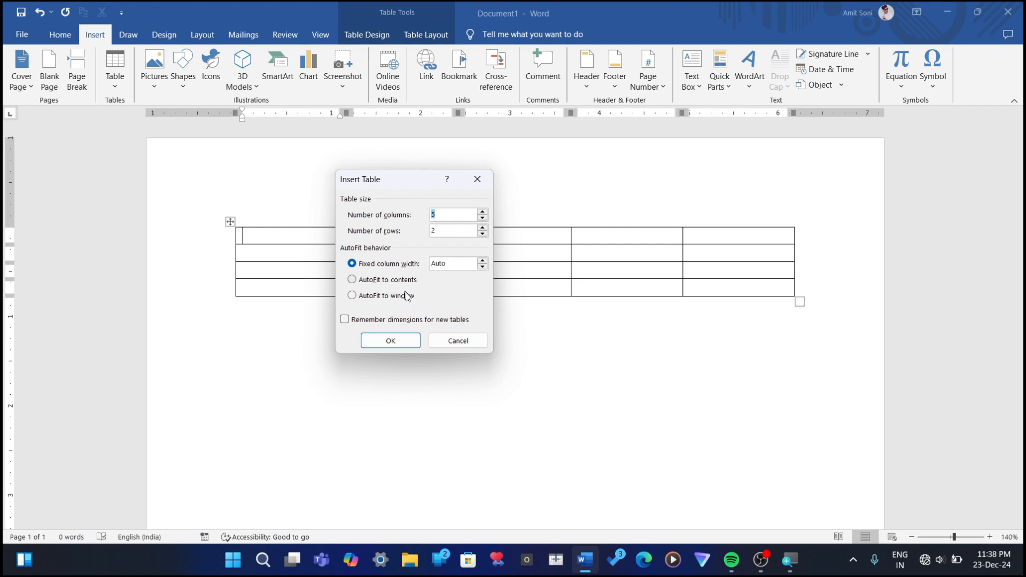
click(448, 345)
Step: Insert a second table below the first with 5 columns and 4 rows, using AutoFit to contents
click(264, 326)
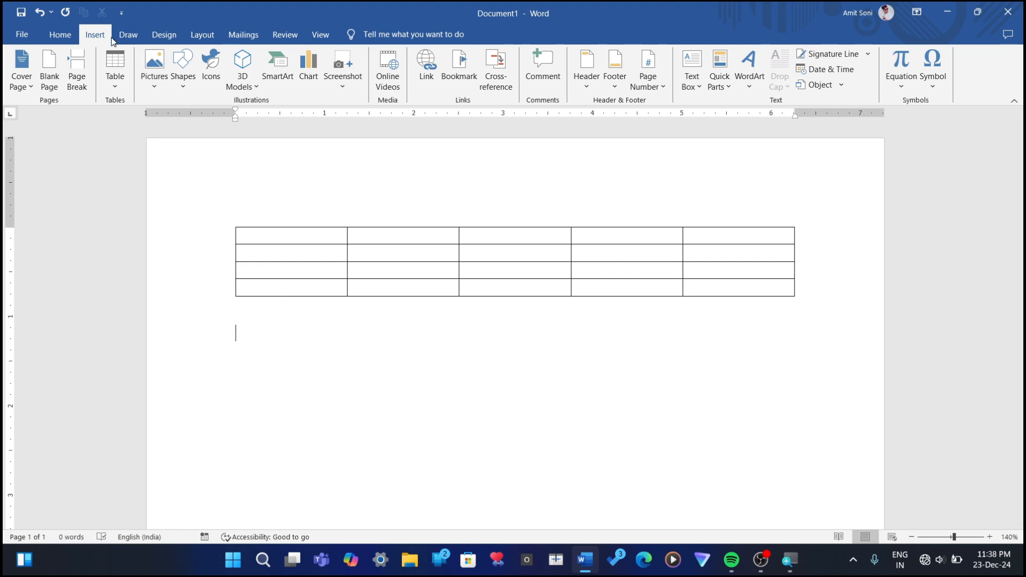
click(113, 81)
click(145, 218)
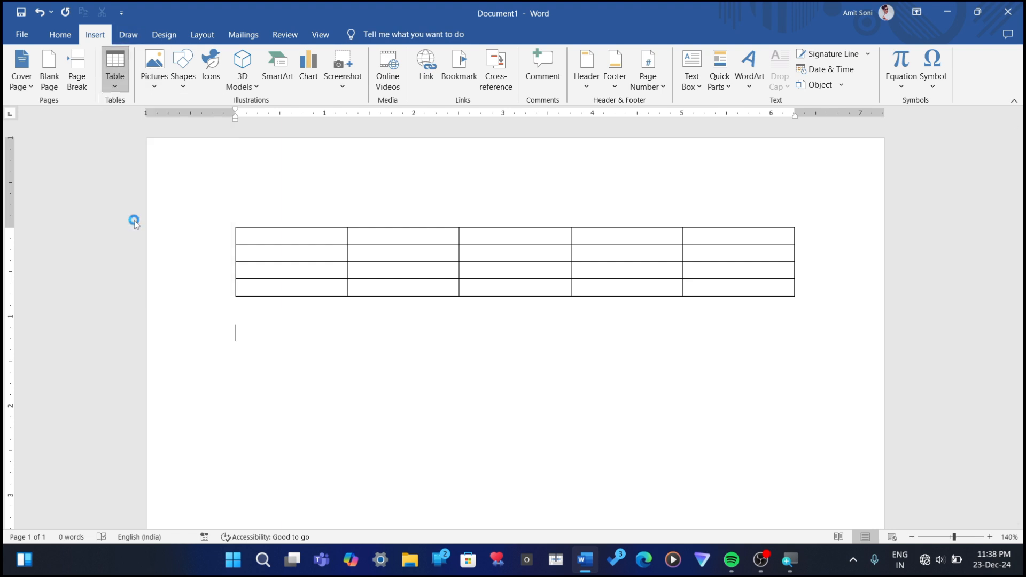
click(354, 279)
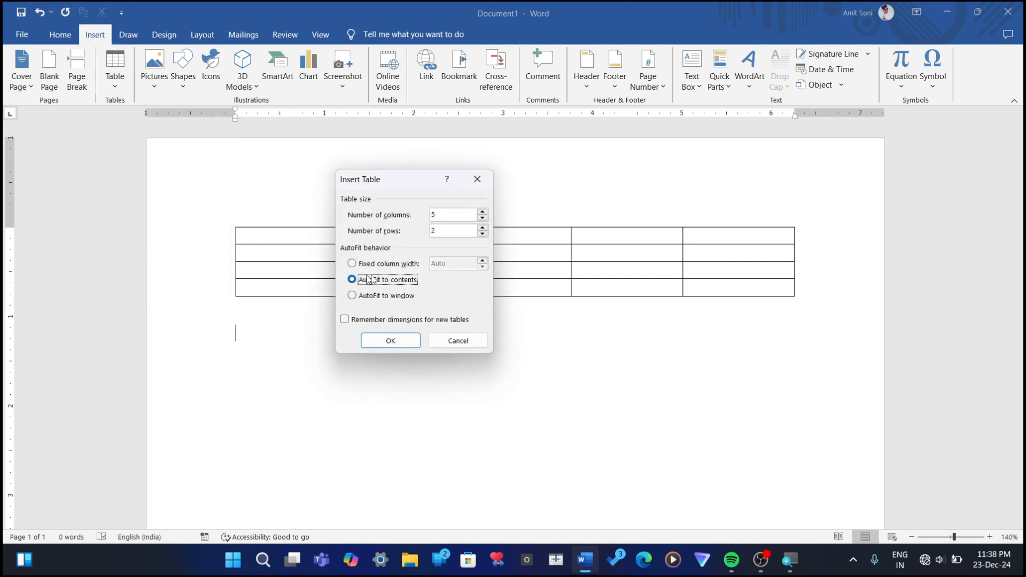
click(438, 231)
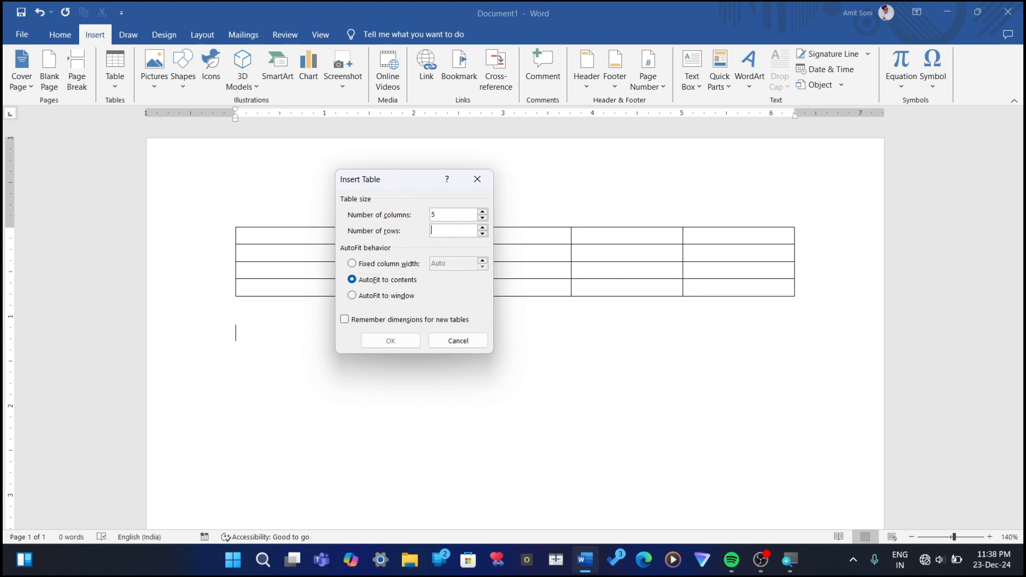
key(BackSpace)
text(4)
click(391, 341)
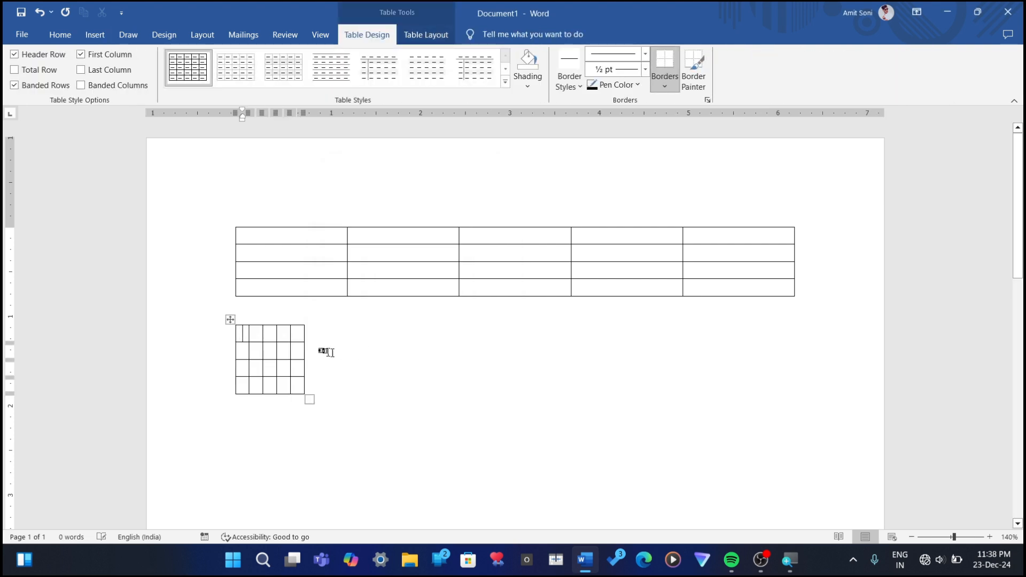
Step: Insert a third table at the end of the document with 5 columns and 4 rows, using AutoFit to window
key(ctrl+End)
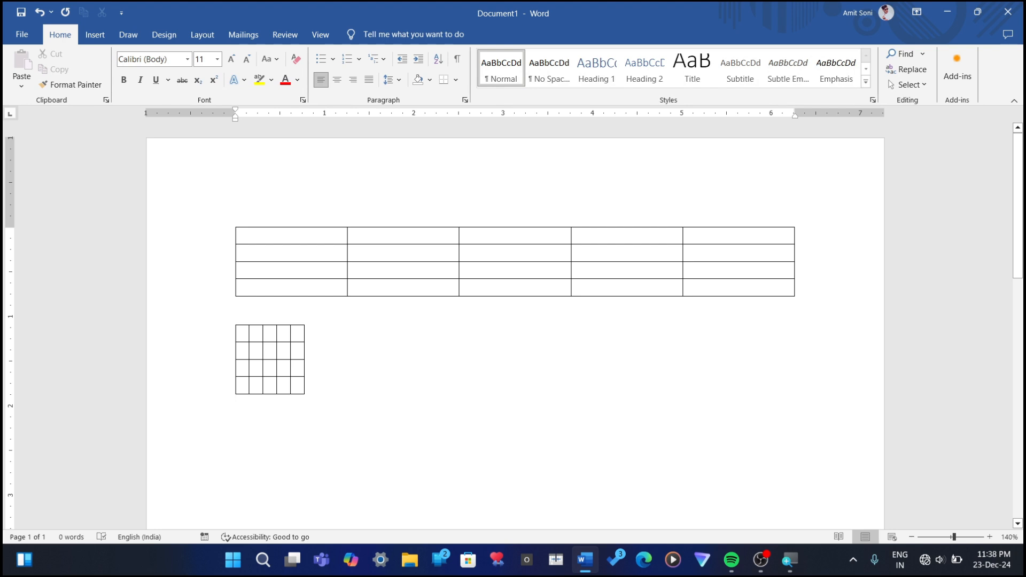
click(96, 35)
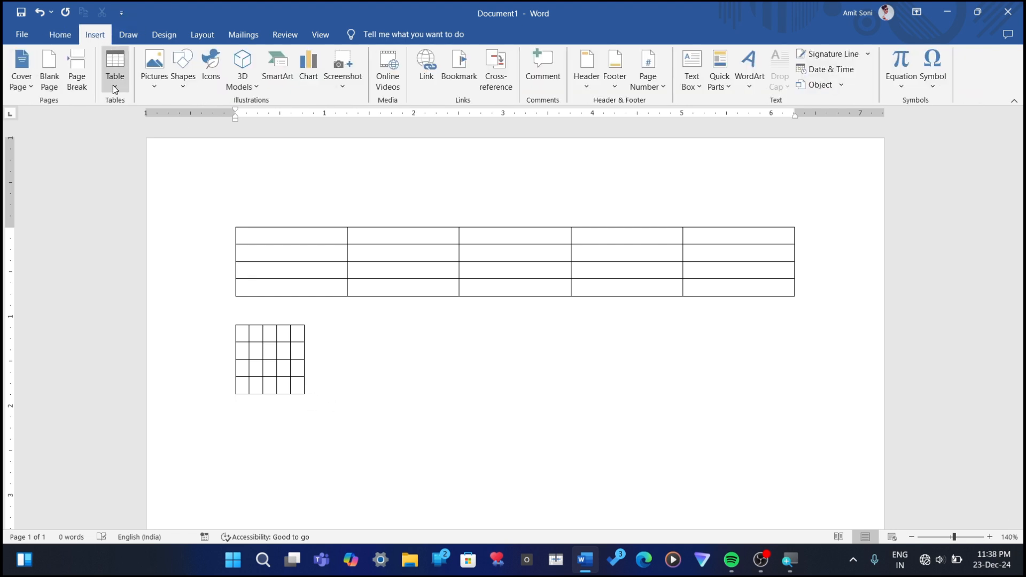
click(113, 85)
click(133, 217)
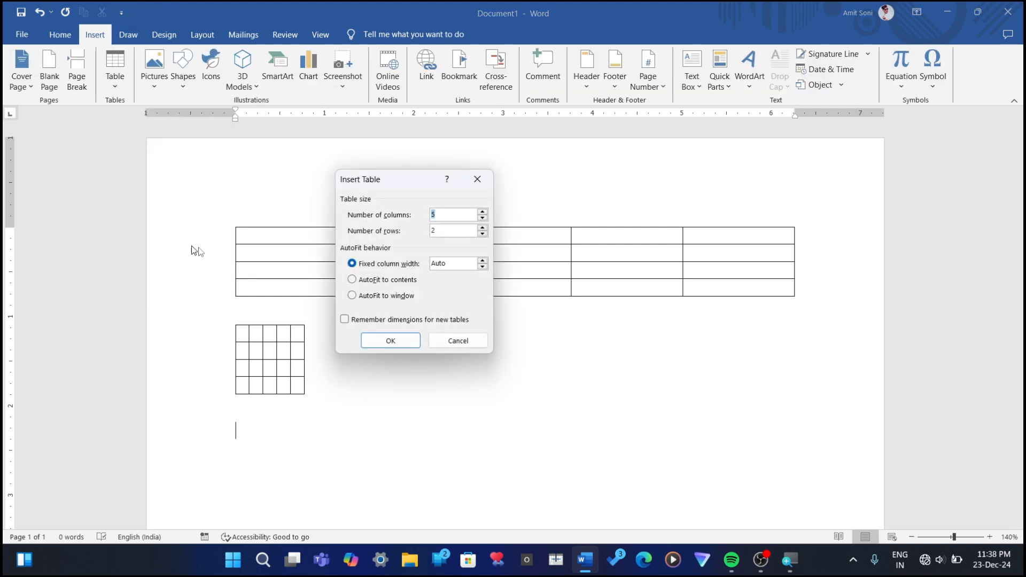
click(384, 296)
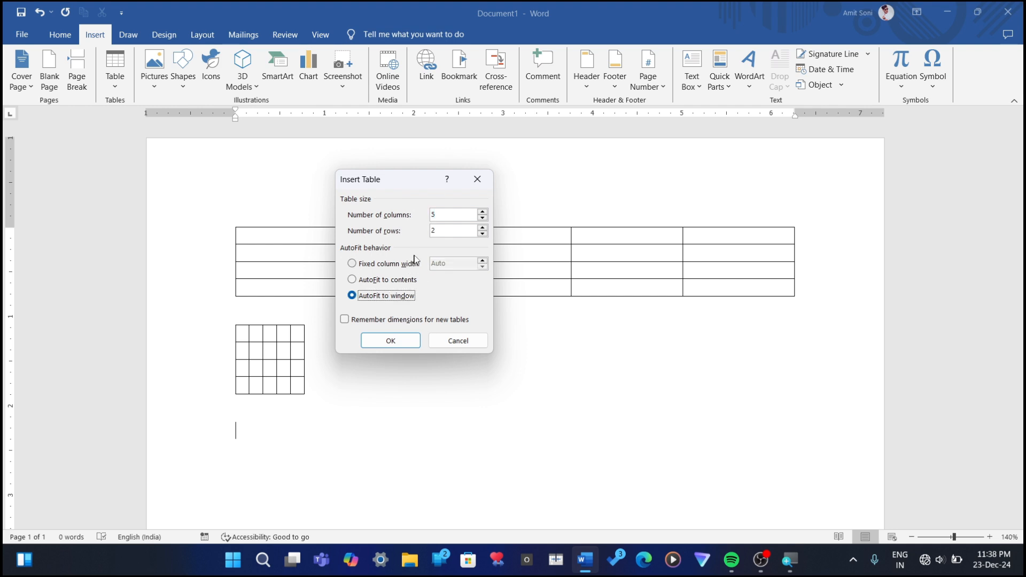
click(443, 230)
key(BackSpace)
text(4)
click(386, 342)
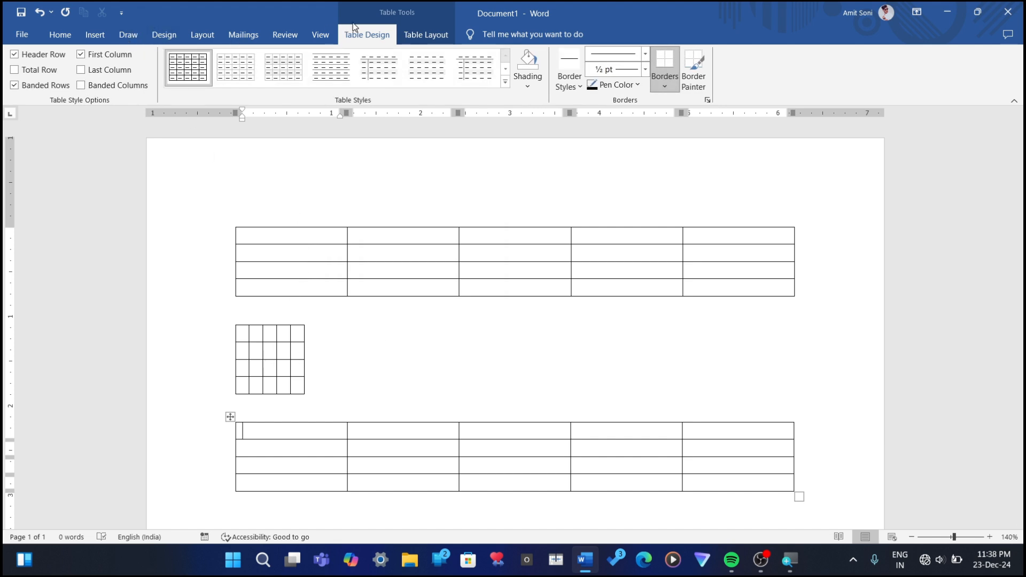
Step: Examine the AutoFit options available in the layout commands for the third table
click(420, 34)
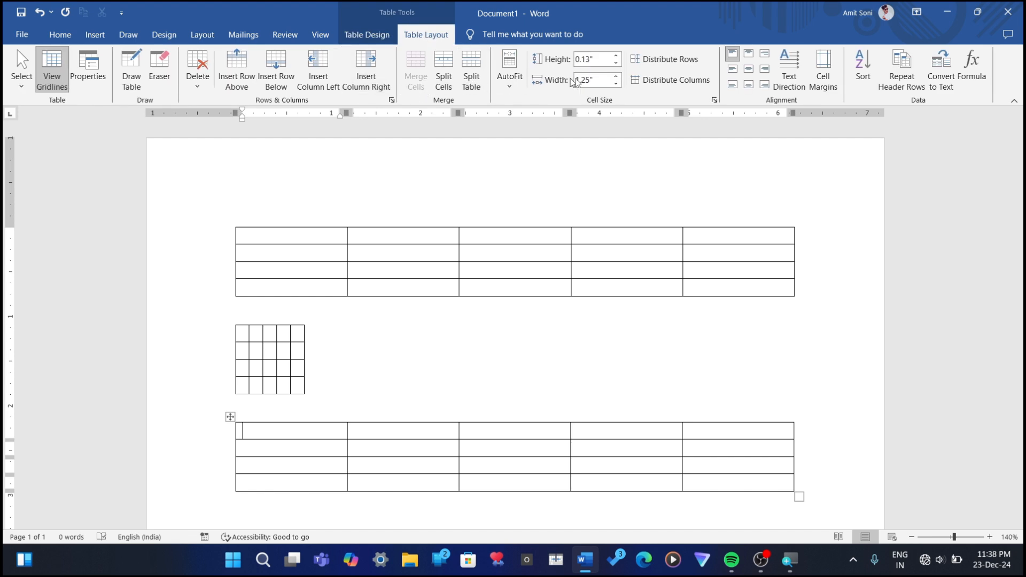
click(509, 72)
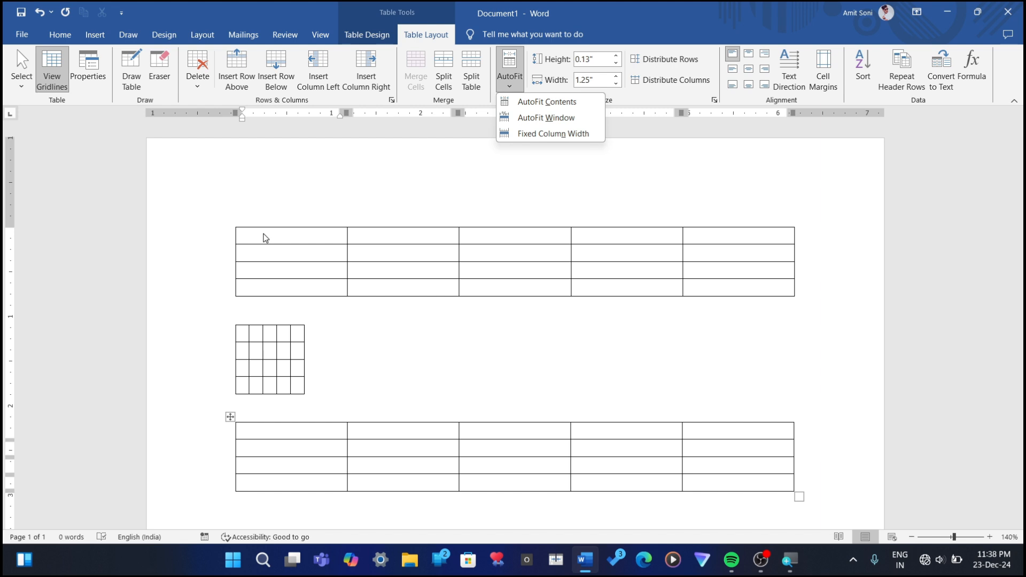
key(Escape)
Step: Enter "Ayodhya" in the first cell of the first table
click(244, 236)
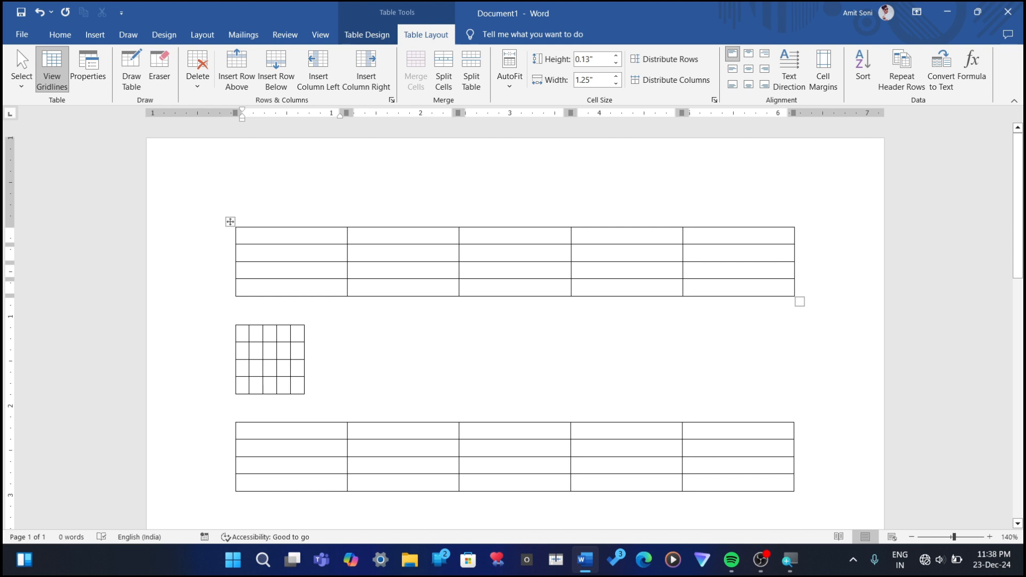
text(Ay)
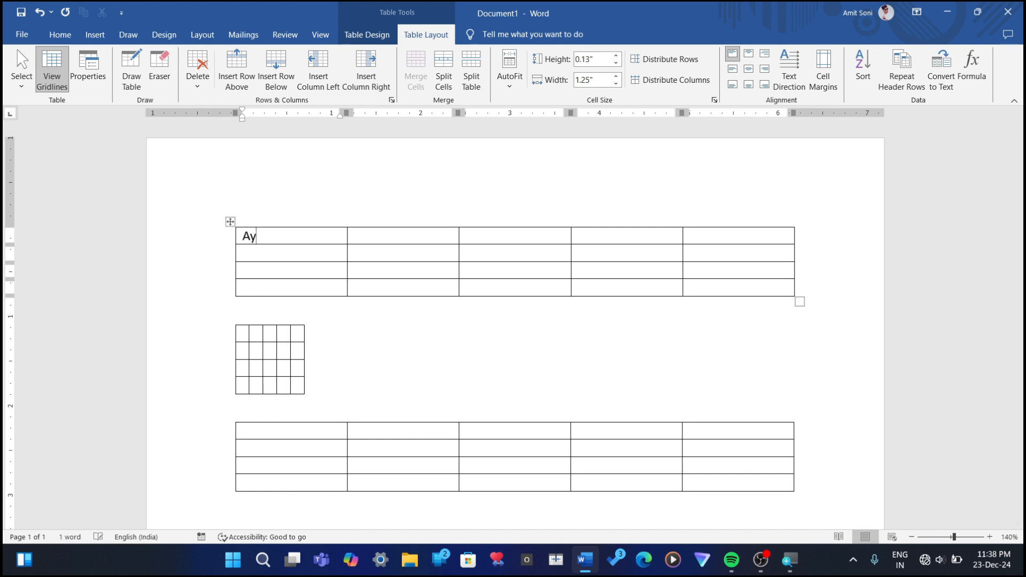
text(odhya)
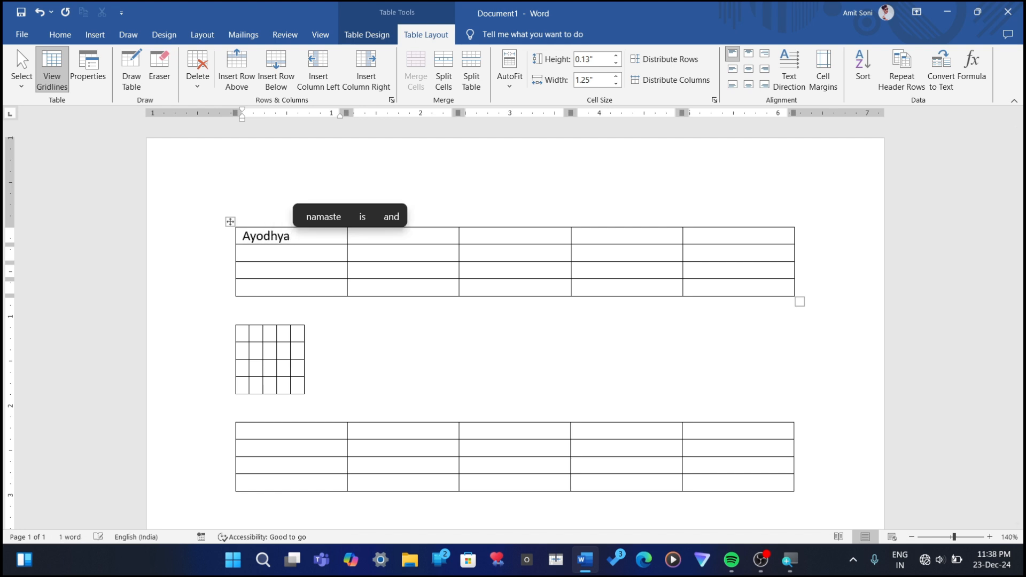
Step: Enter "Ayodhya" in the first cell of the second table
click(241, 335)
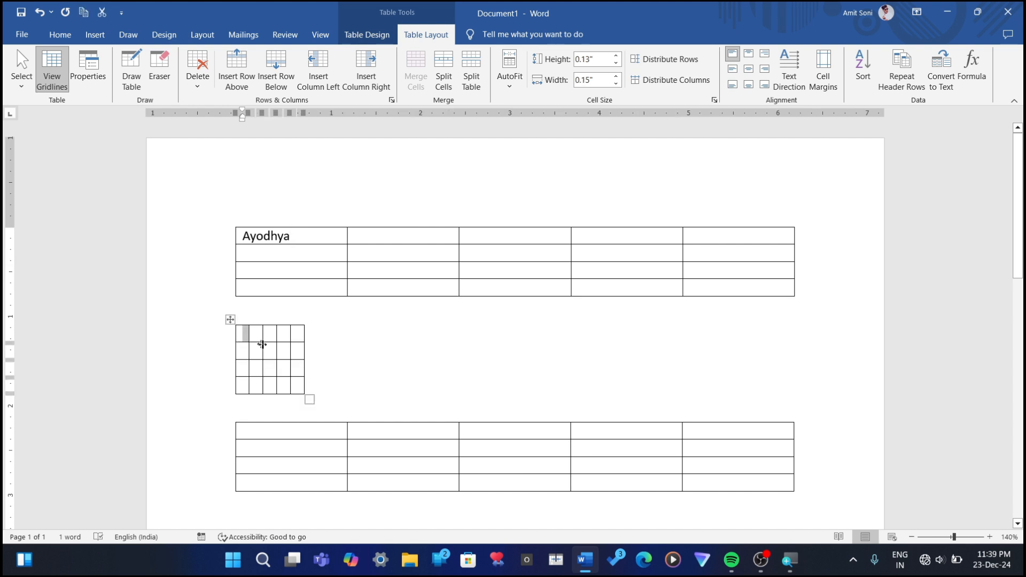
click(252, 336)
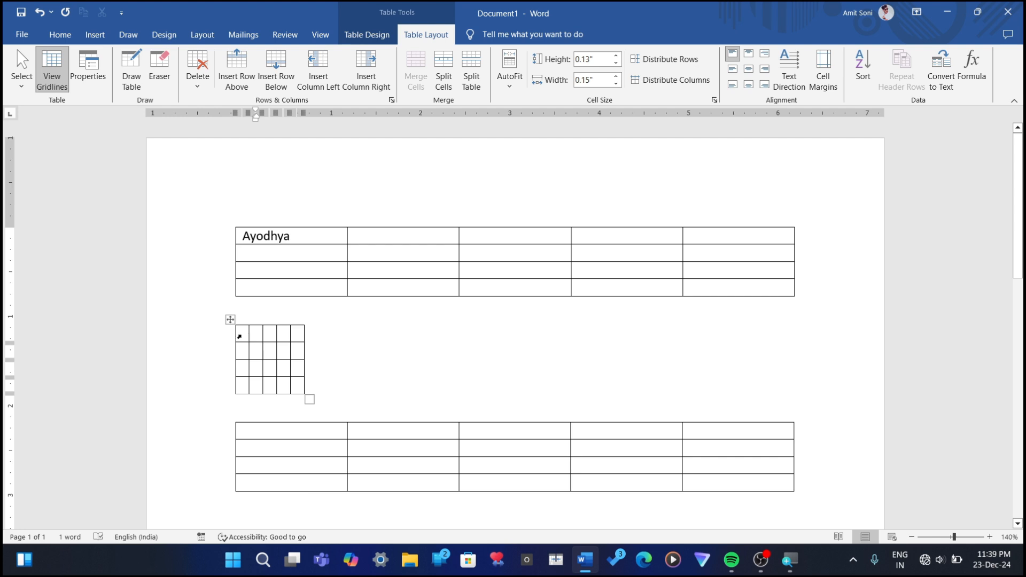
click(239, 336)
text(a)
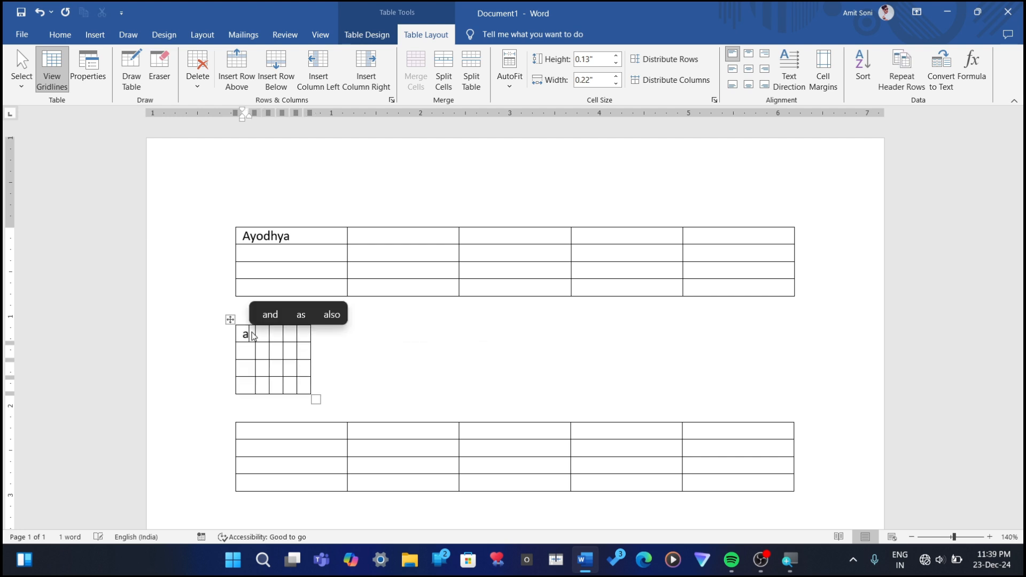
key(ctrl+s)
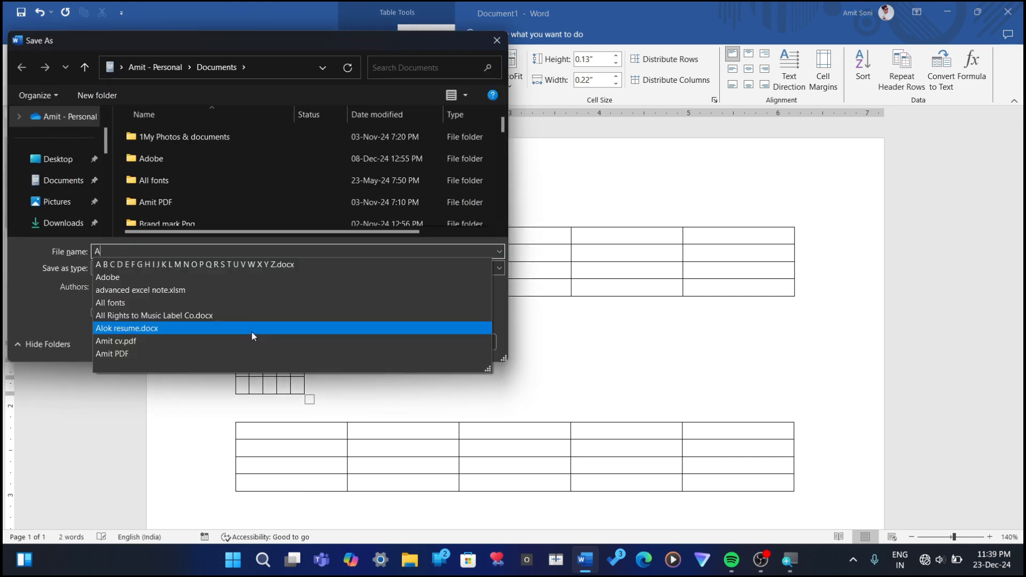
key(BackSpace)
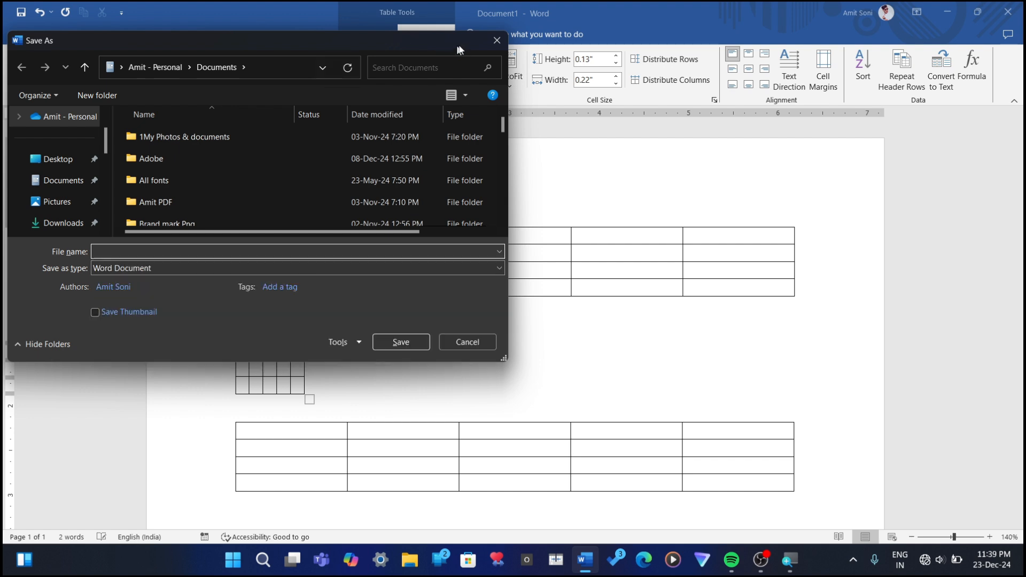
click(497, 40)
key(BackSpace)
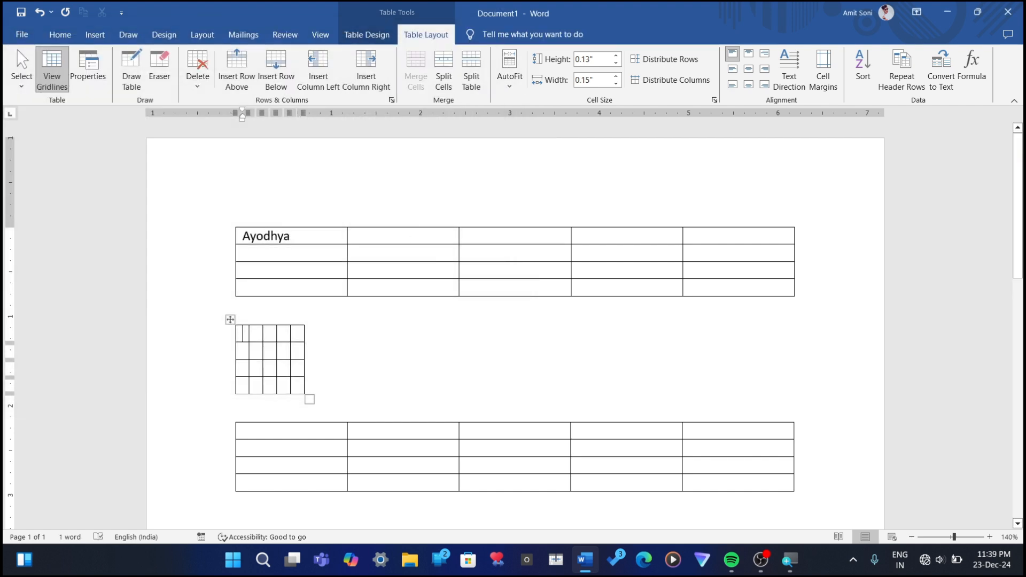
text(Ayodhya)
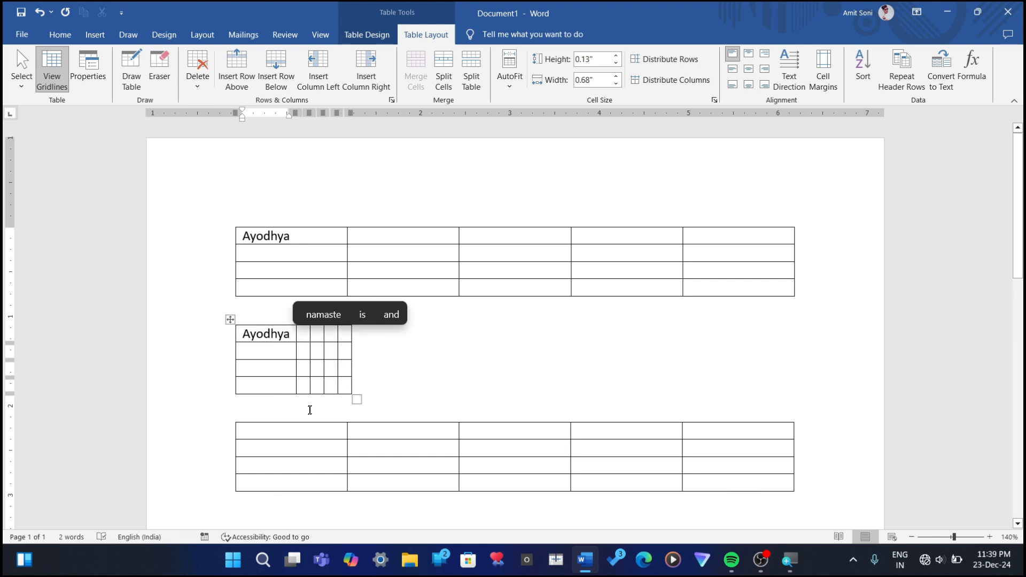
Step: Enter "Ayodhya" in the first cell of the third table
click(299, 420)
click(295, 440)
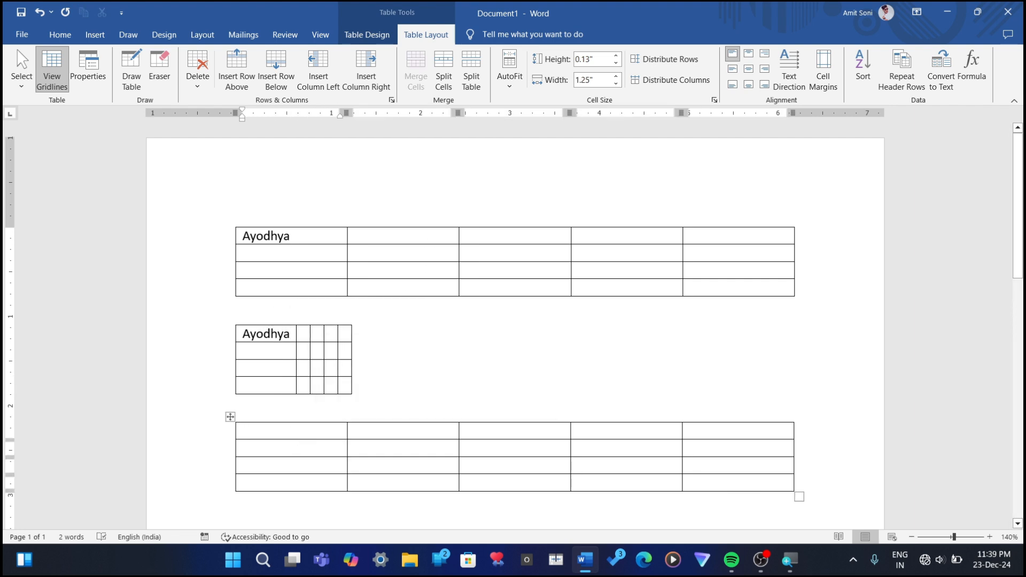
text(Ayo)
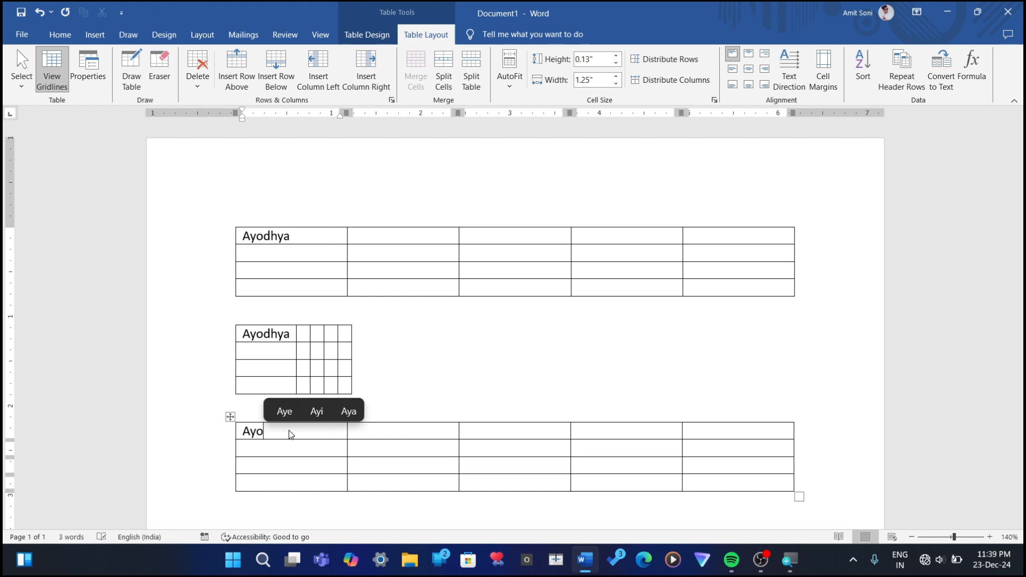
text(dhya)
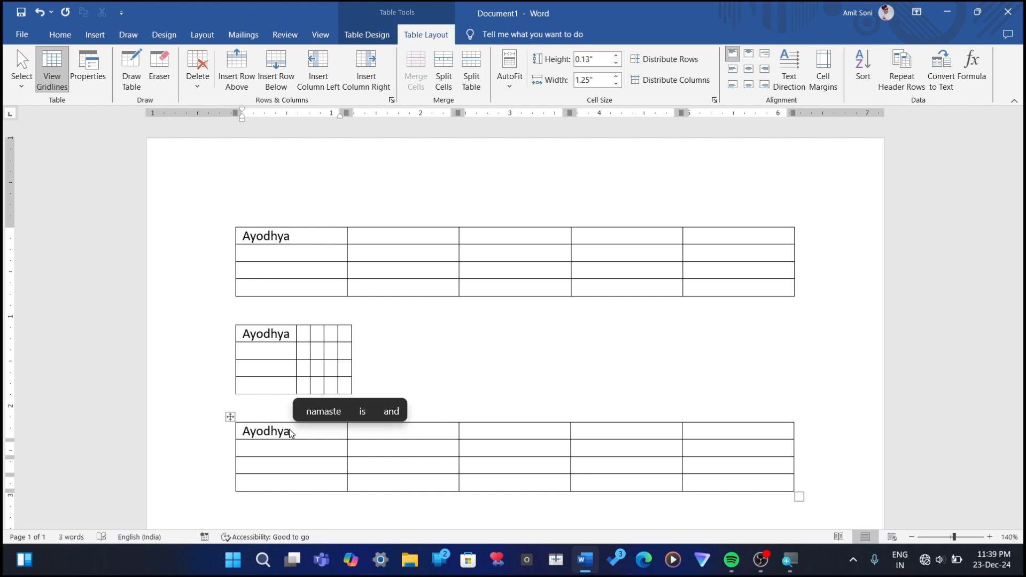
Step: Append "dfdfdsfsdfdsf" after the word in the first table's first cell and look over the AutoFit options
click(294, 236)
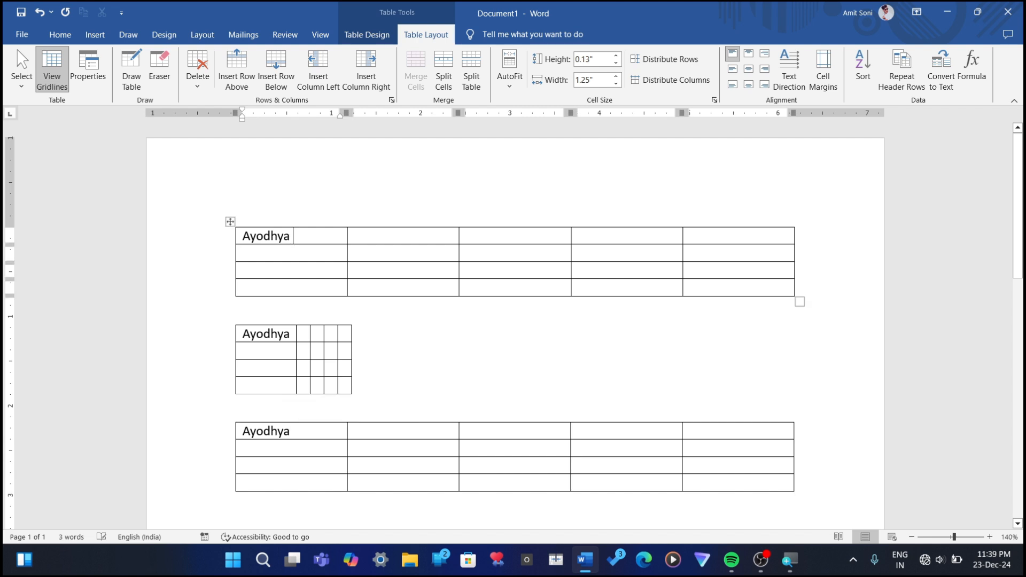
text(dfdfdsfsdfdsf)
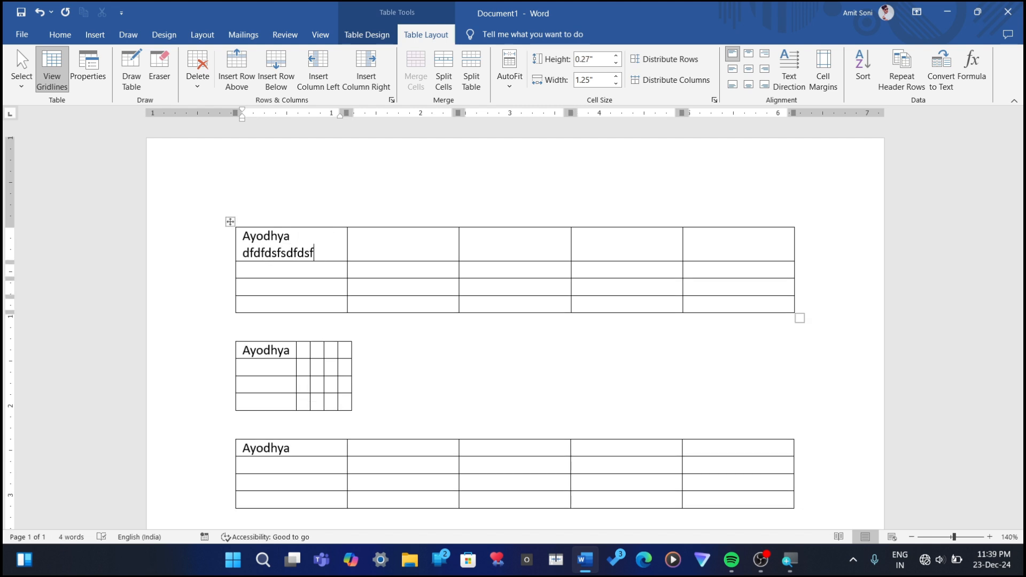
click(514, 92)
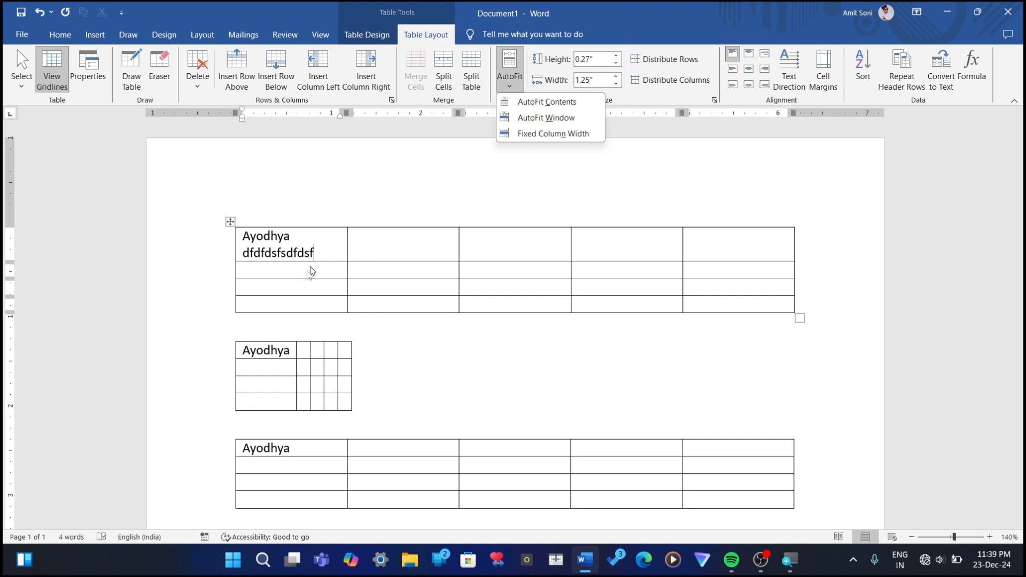
click(279, 354)
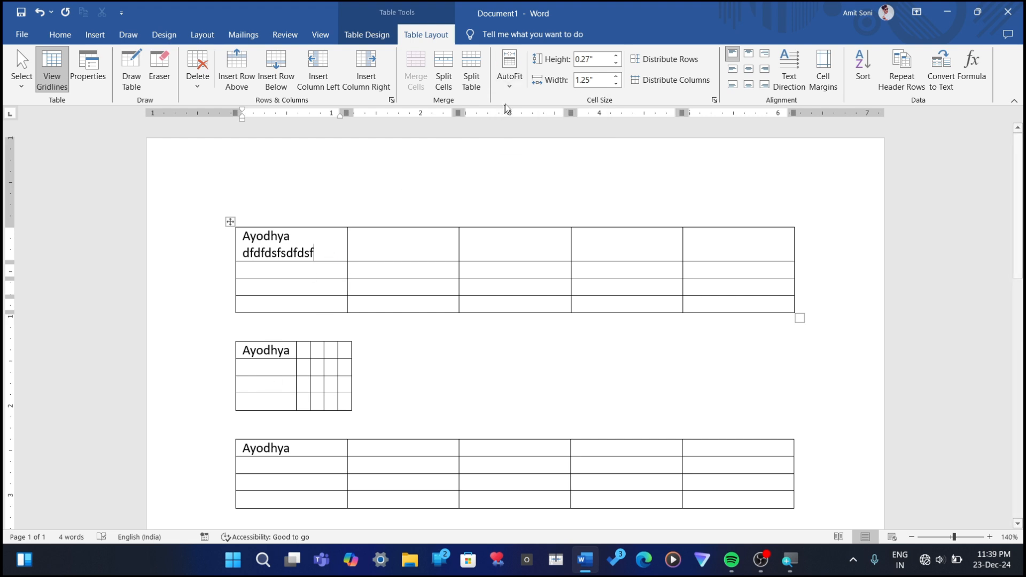
click(509, 75)
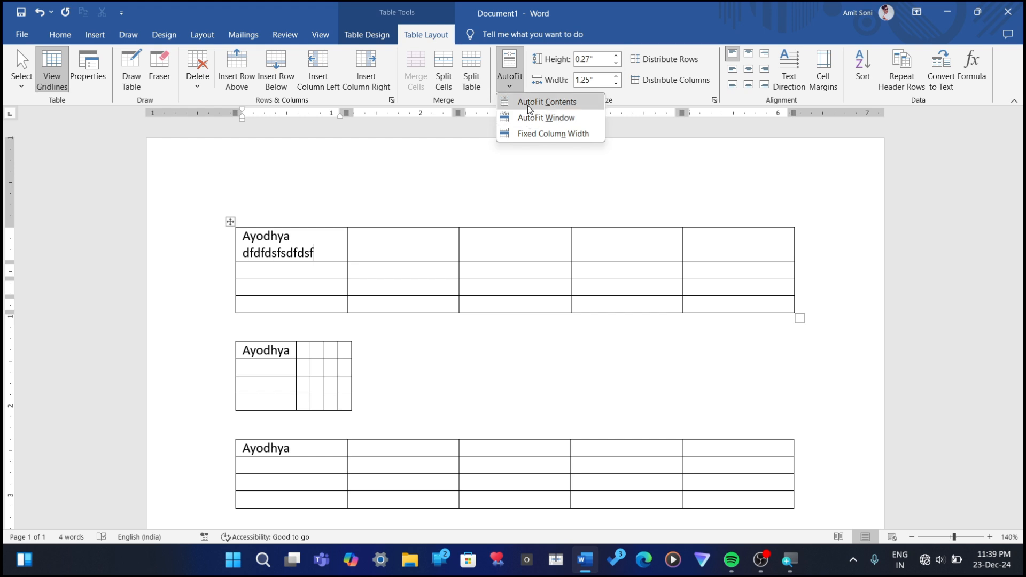
click(303, 354)
click(303, 353)
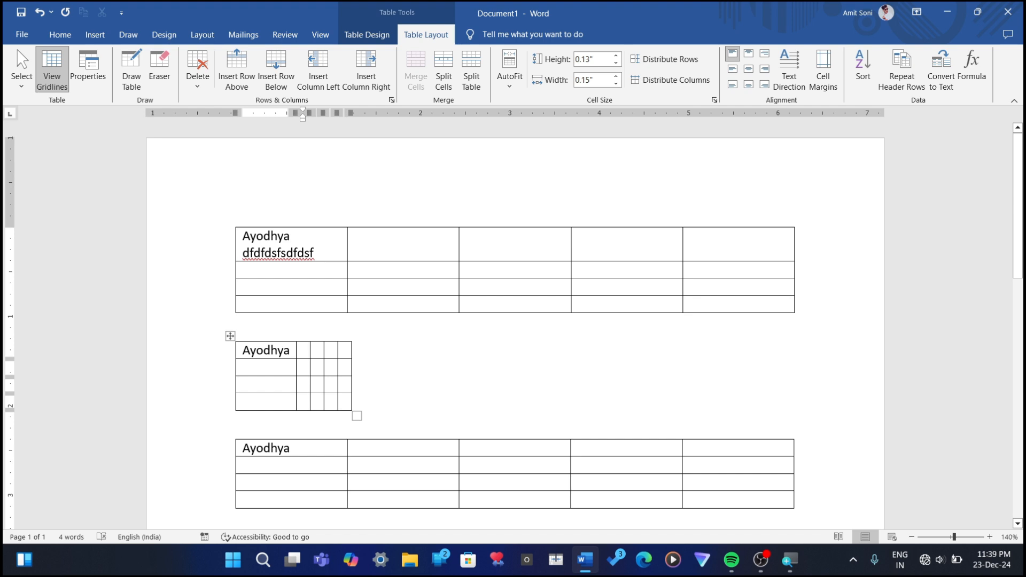
text(1234567)
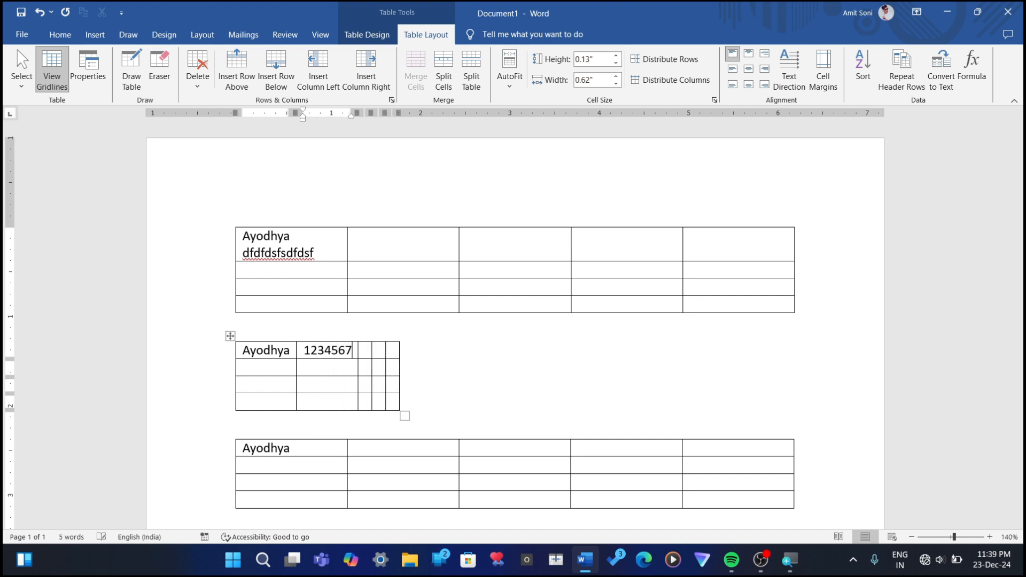
text(9*74641632165)
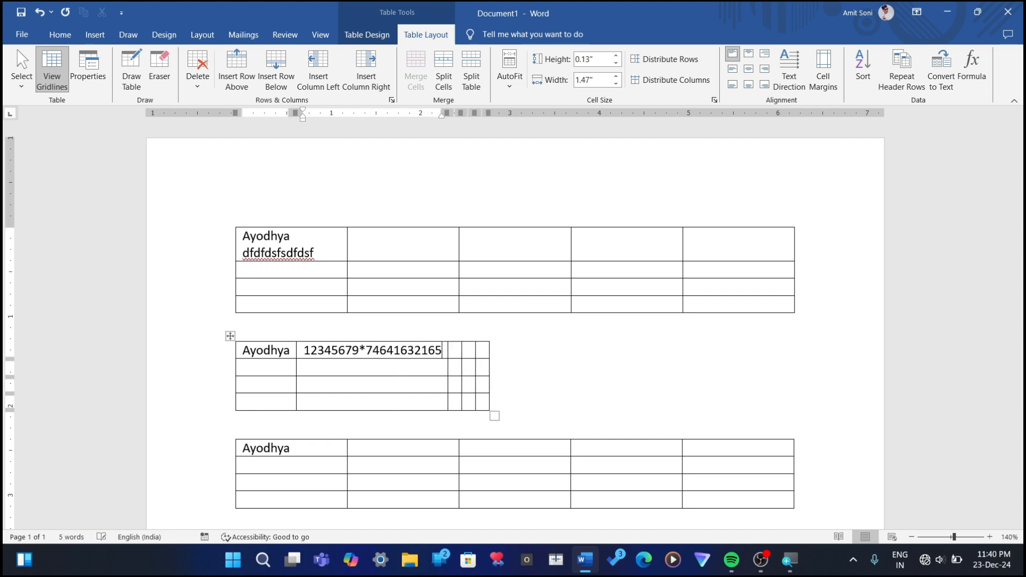
text(416541655564165)
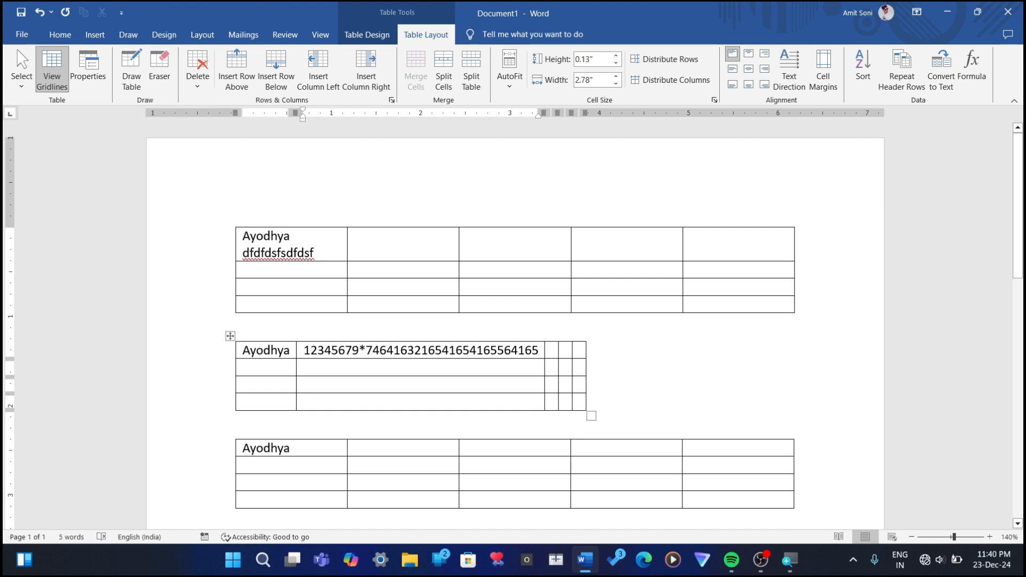
click(300, 352)
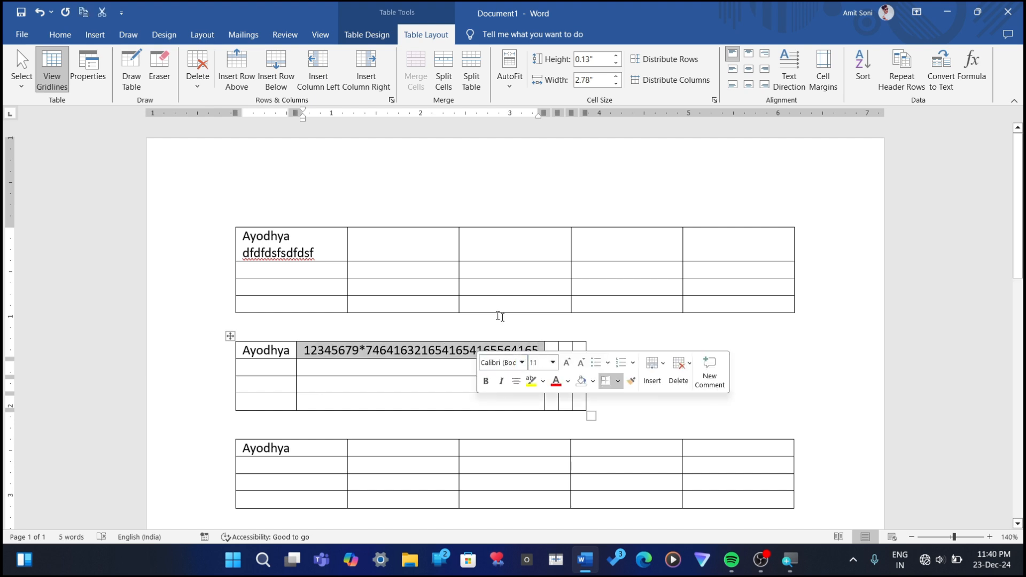
click(381, 383)
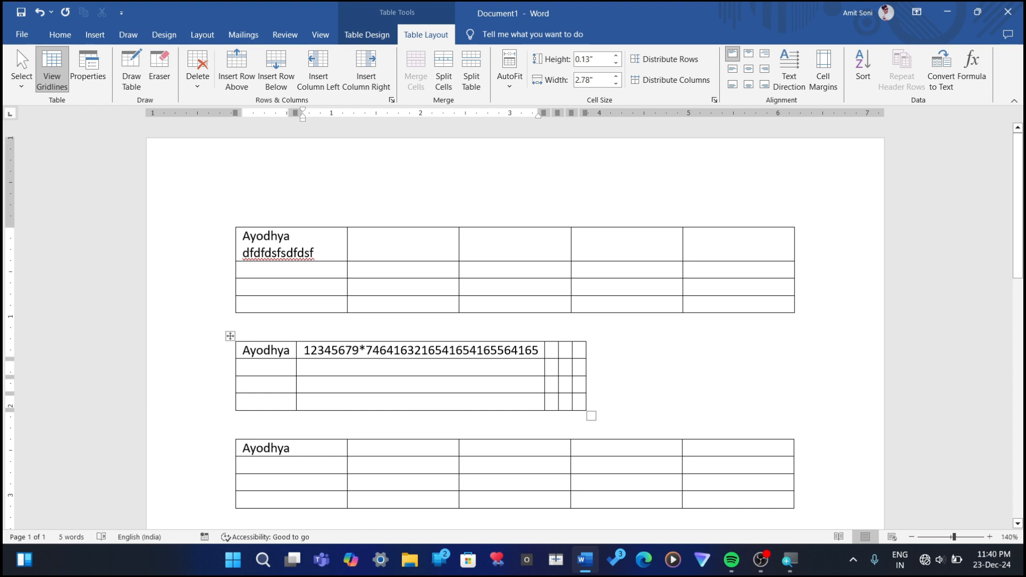
Step: View the AutoFit options for the third table and enter "hghgfhfg" in the fourth cell of its first row
click(325, 451)
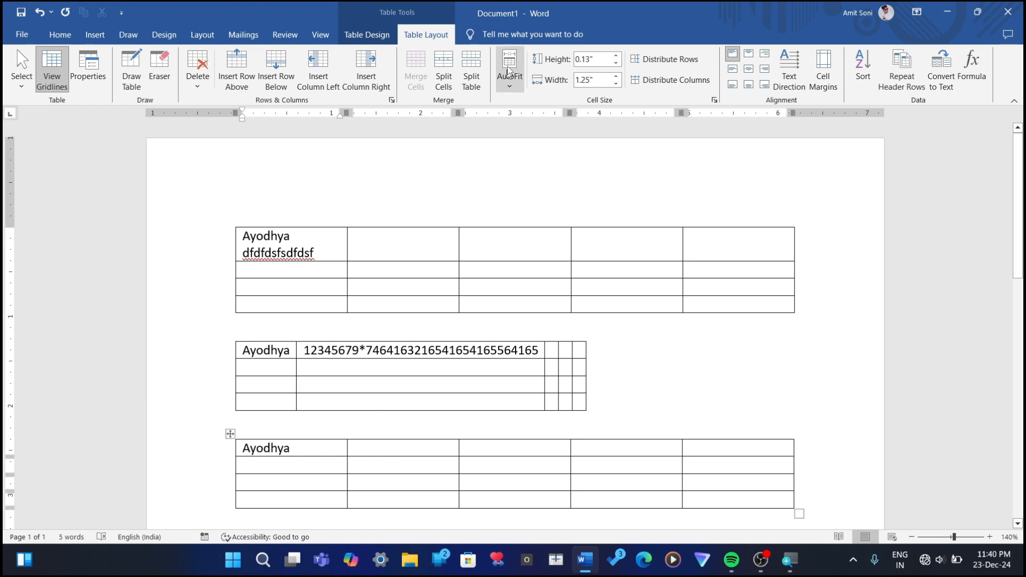
click(509, 77)
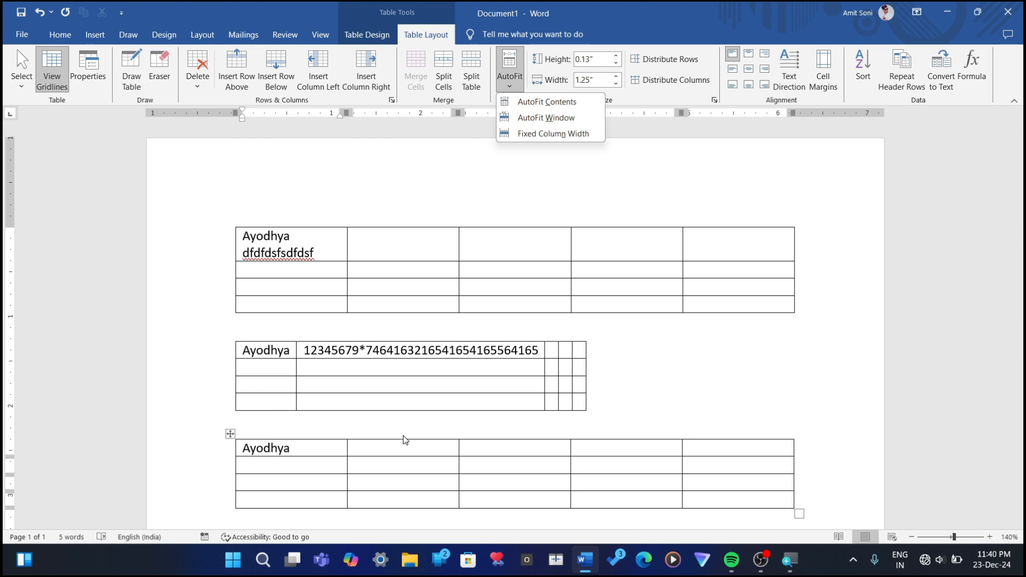
key(Escape)
click(593, 448)
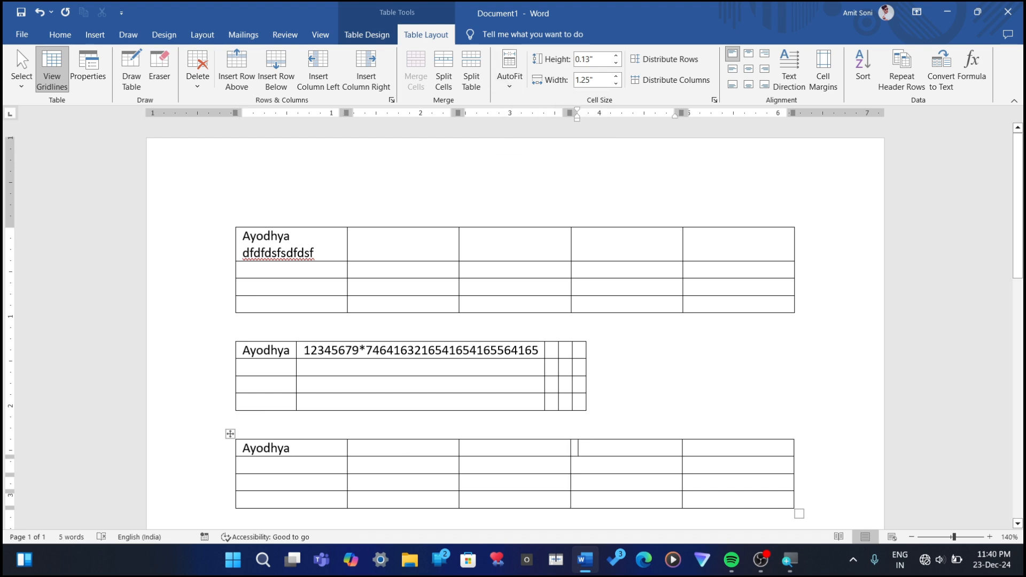
text(hghgfhfg)
Step: Enter "fdgfgsfdgsddddfgfgfggfgfgfgfgfgfgfgfgg" in the last cell of the third table's second row
click(692, 465)
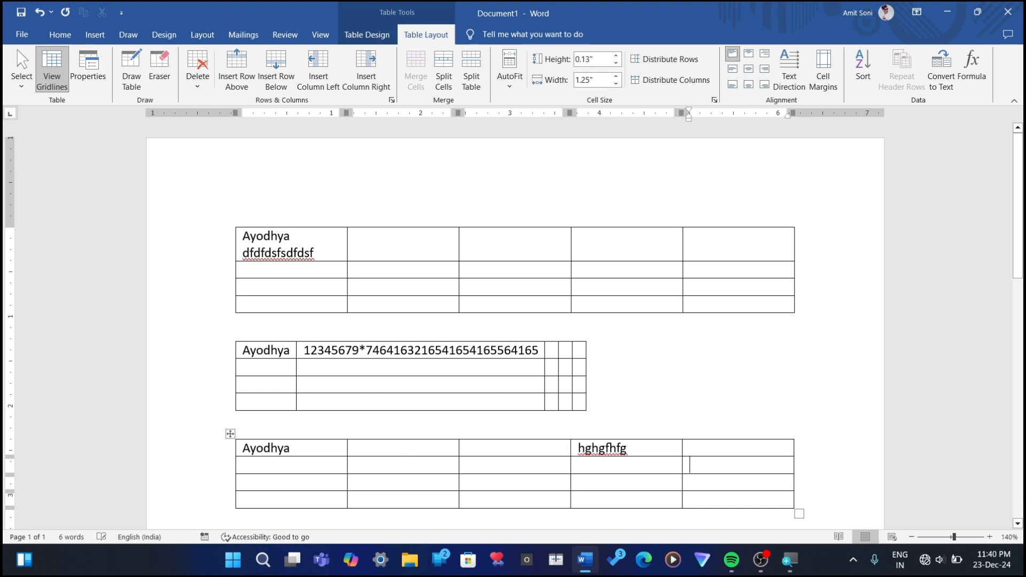
text(fdgfgsfdgsddddfg)
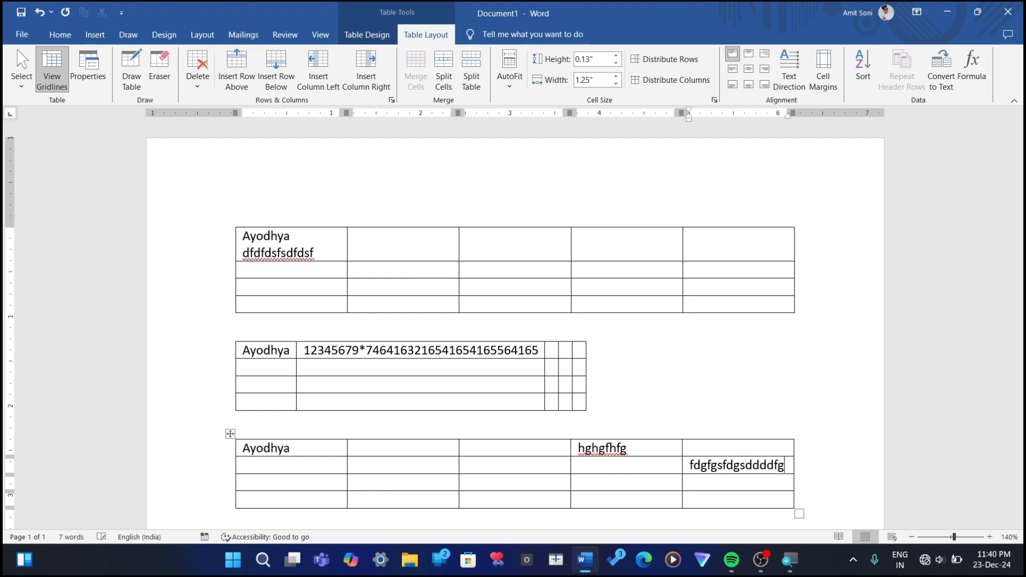
text(fgfggfgfgfgfgfgfggfgfgfgfgfg)
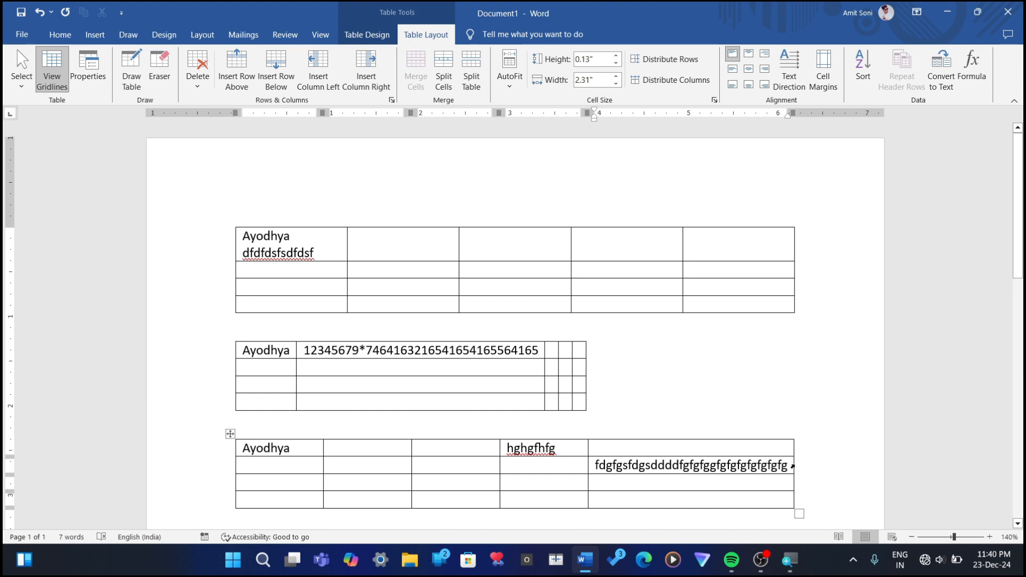
text(g)
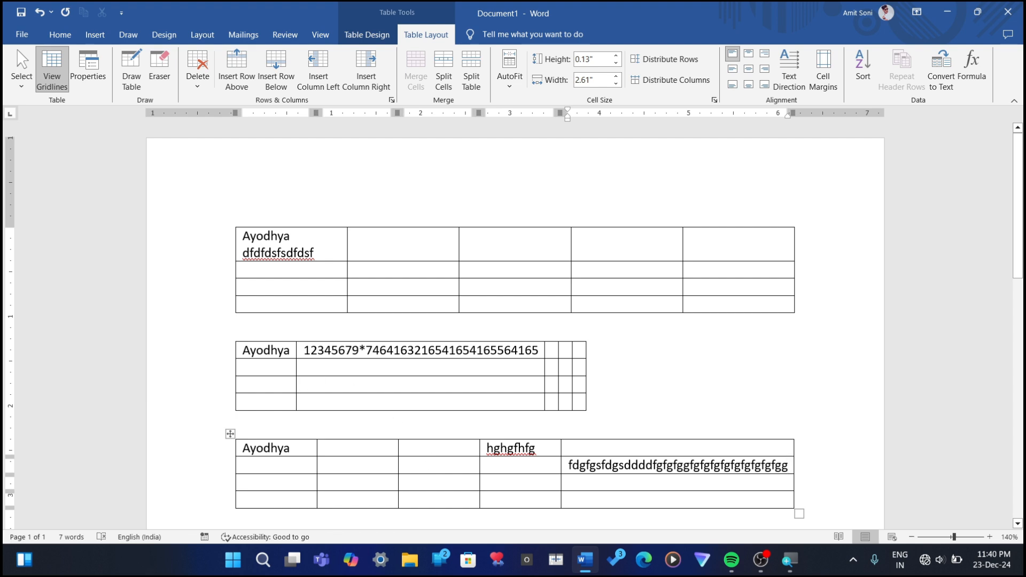
Step: Delete the third and second tables, leaving only the first table in the document
click(231, 435)
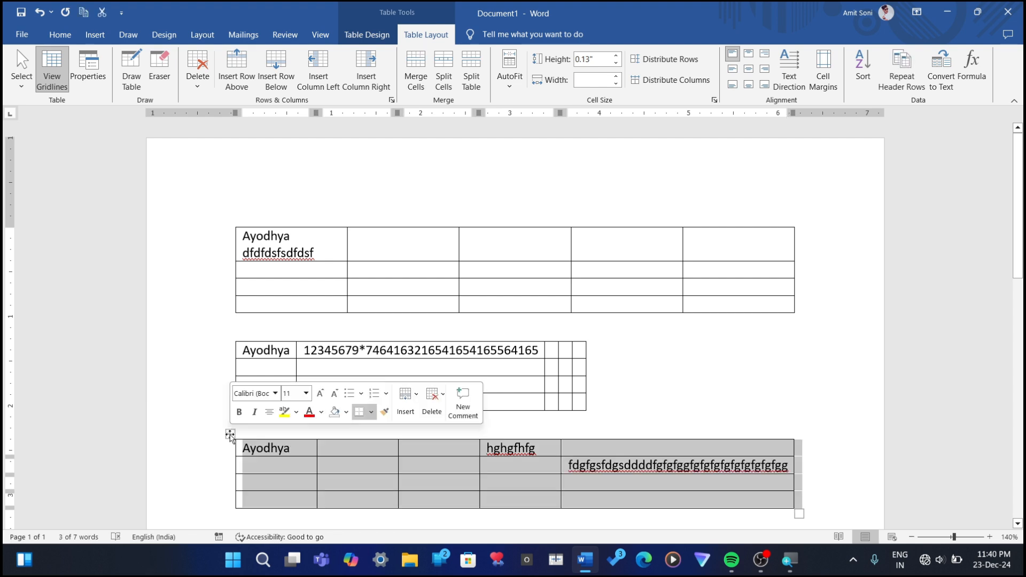
key(BackSpace)
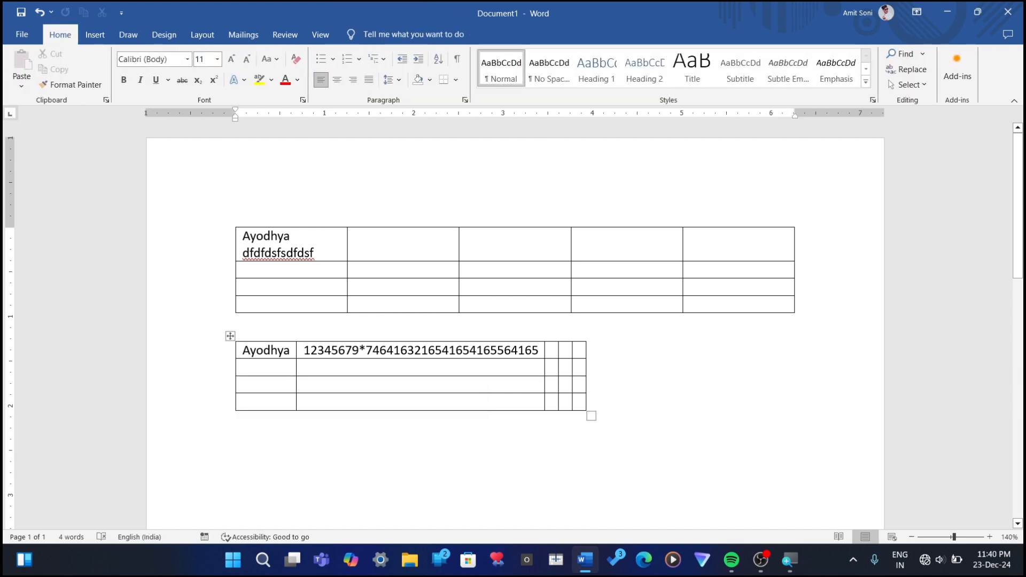
click(230, 336)
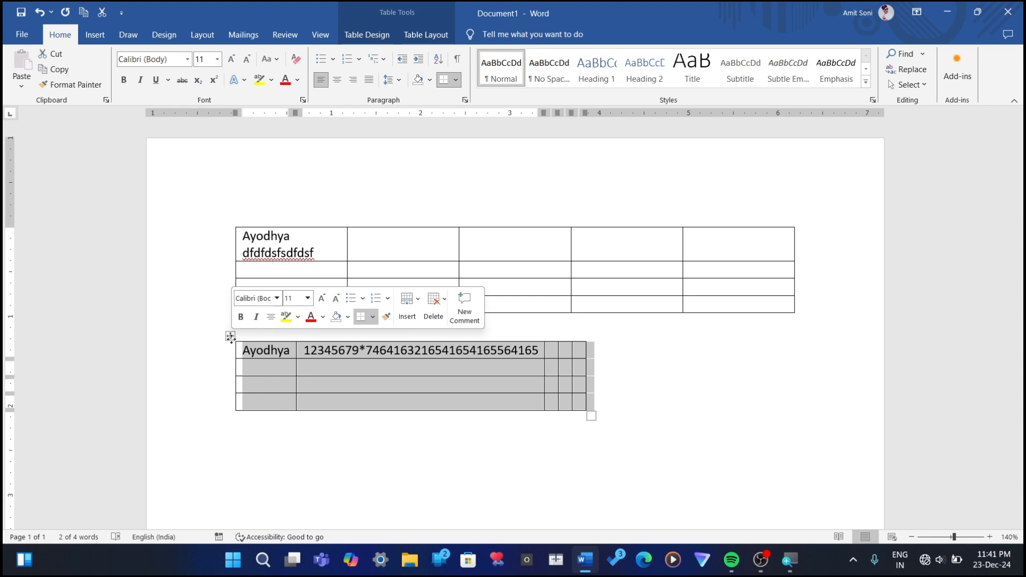
key(BackSpace)
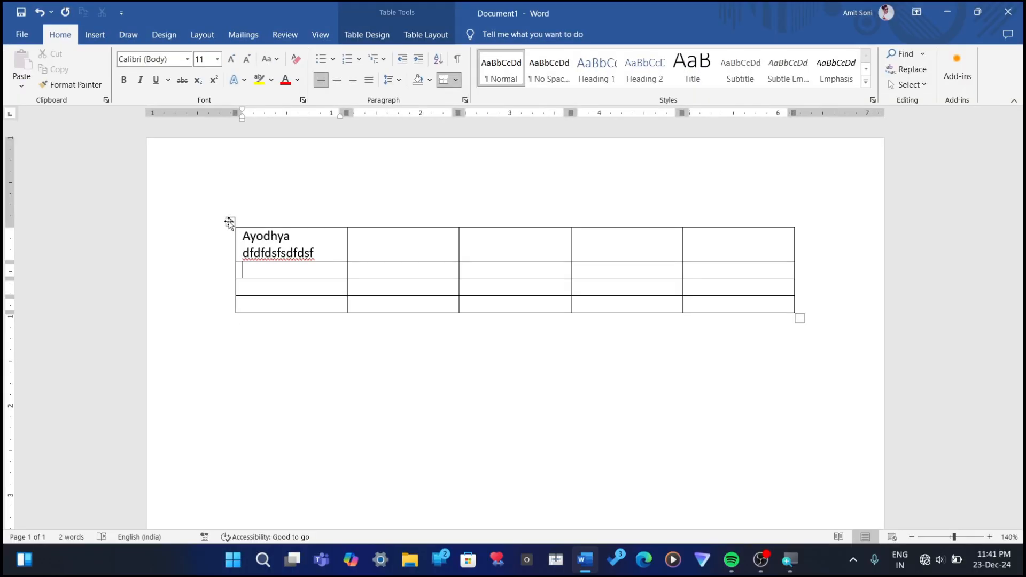
Step: Delete the remaining table and undo its deletion
click(229, 222)
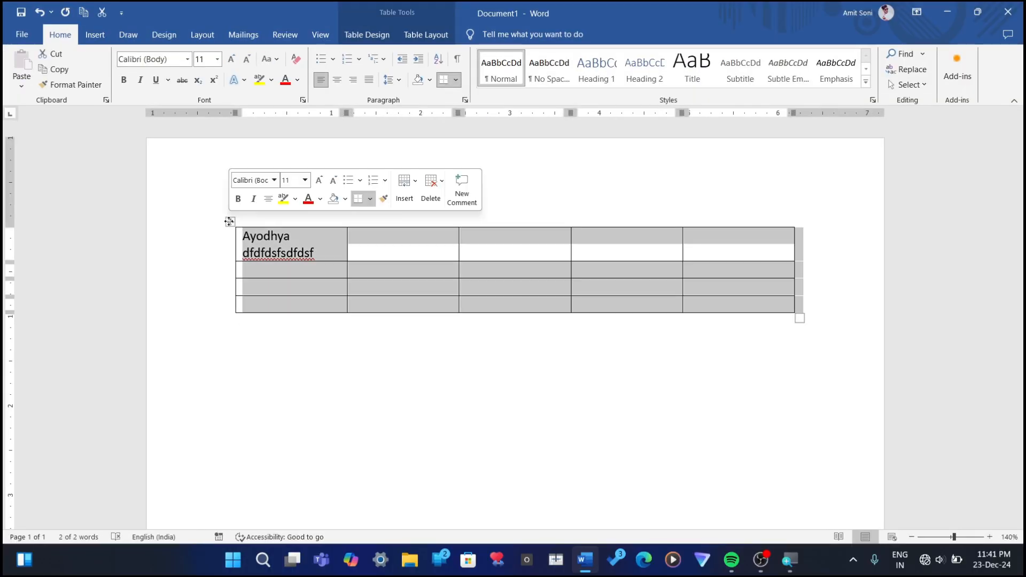
key(BackSpace)
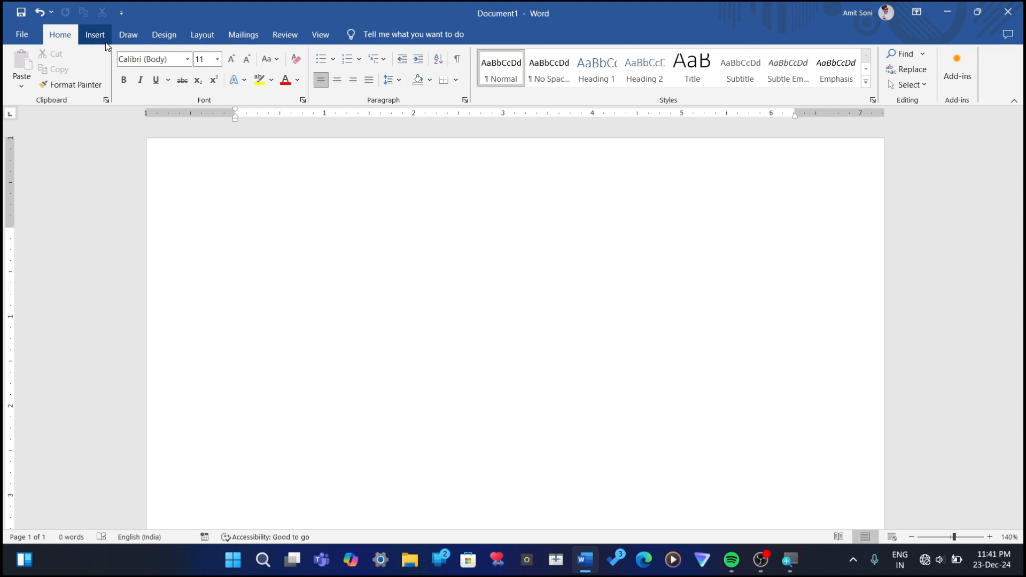
key(ctrl+z)
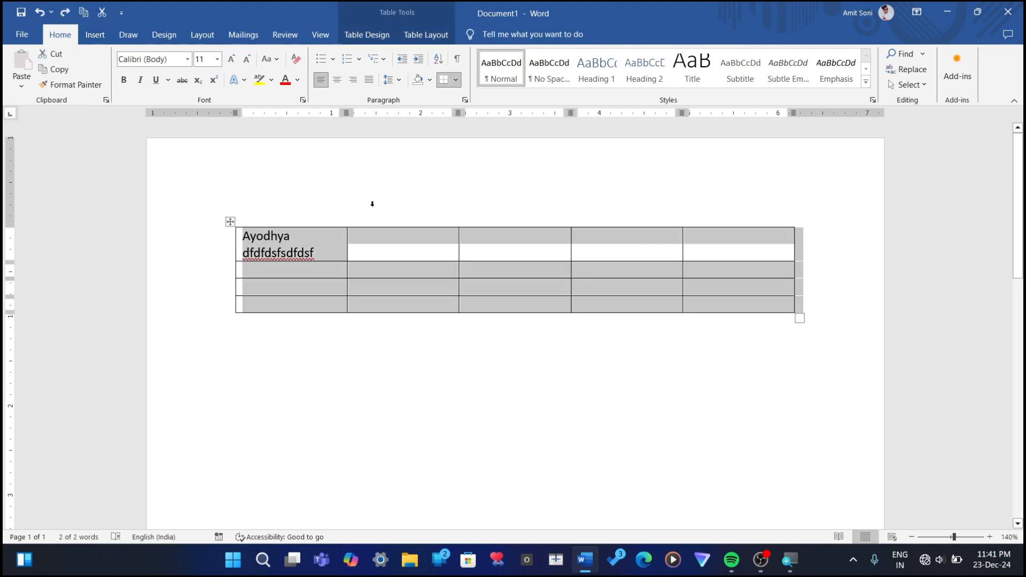
Step: Enter 1, 2, 3 and 4 down the four cells of the table's second column
click(387, 212)
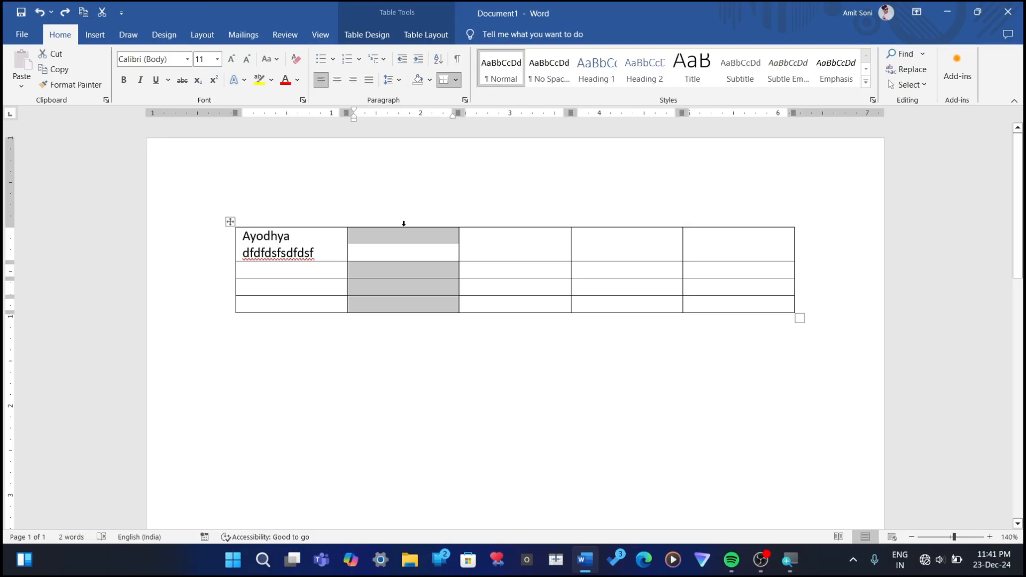
click(403, 260)
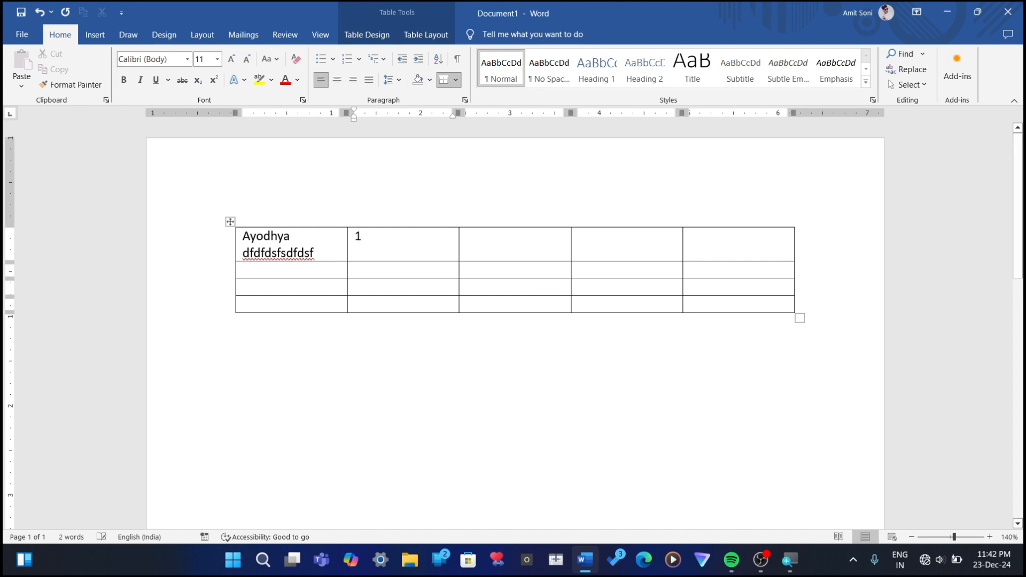
text(1)
key(Down)
text(2)
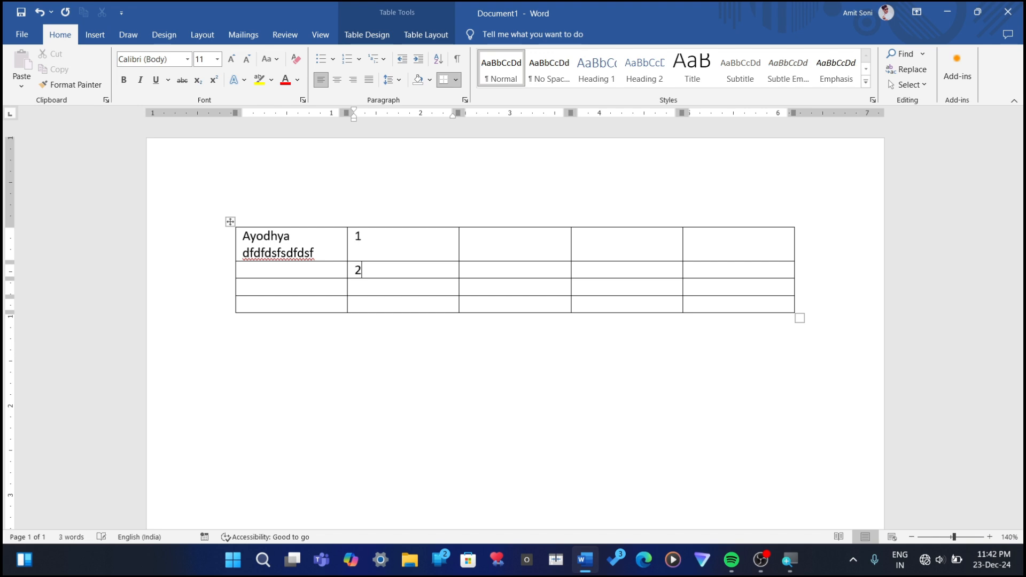
text(3)
text(4)
Step: Highlight the numbers in the table's second column in yellow
click(426, 225)
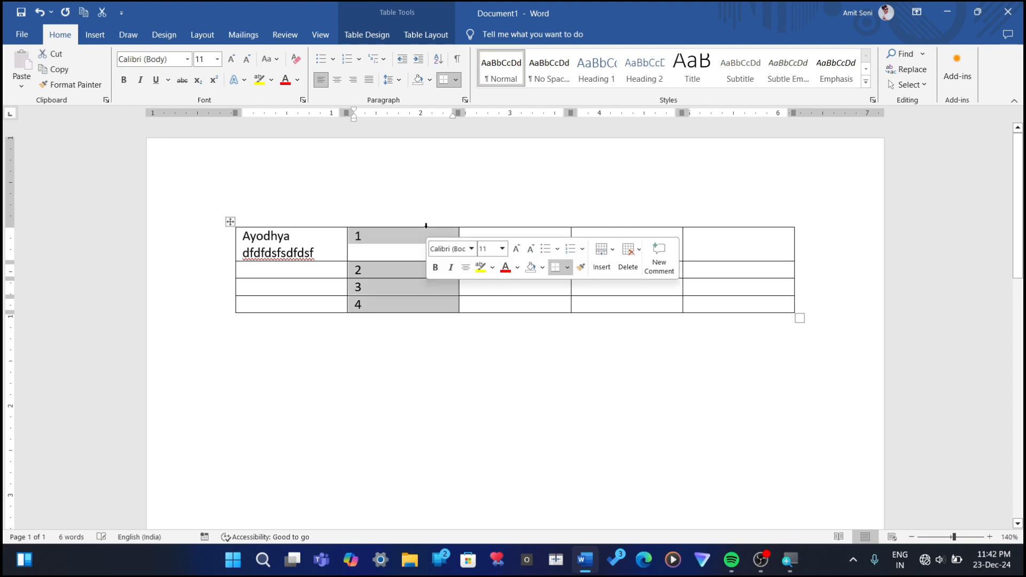
click(493, 267)
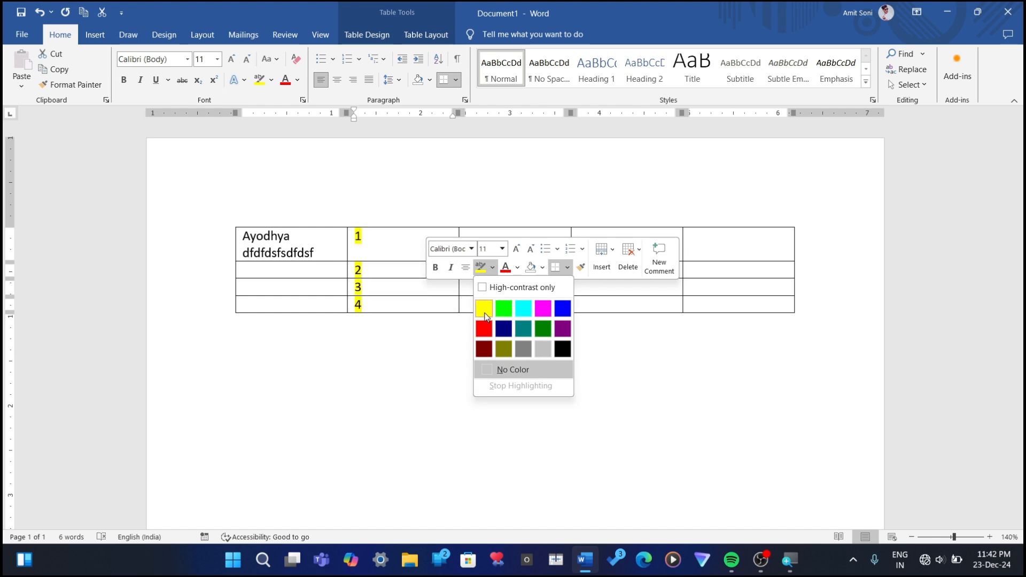
click(484, 316)
Step: Shade the last cell of the second column light orange and turn on bold there
click(543, 267)
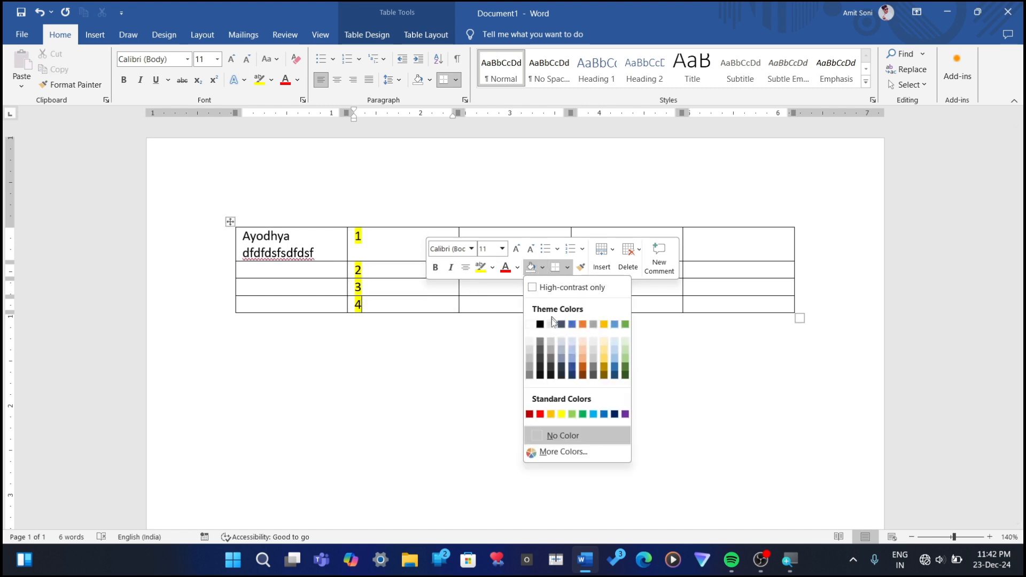
click(583, 350)
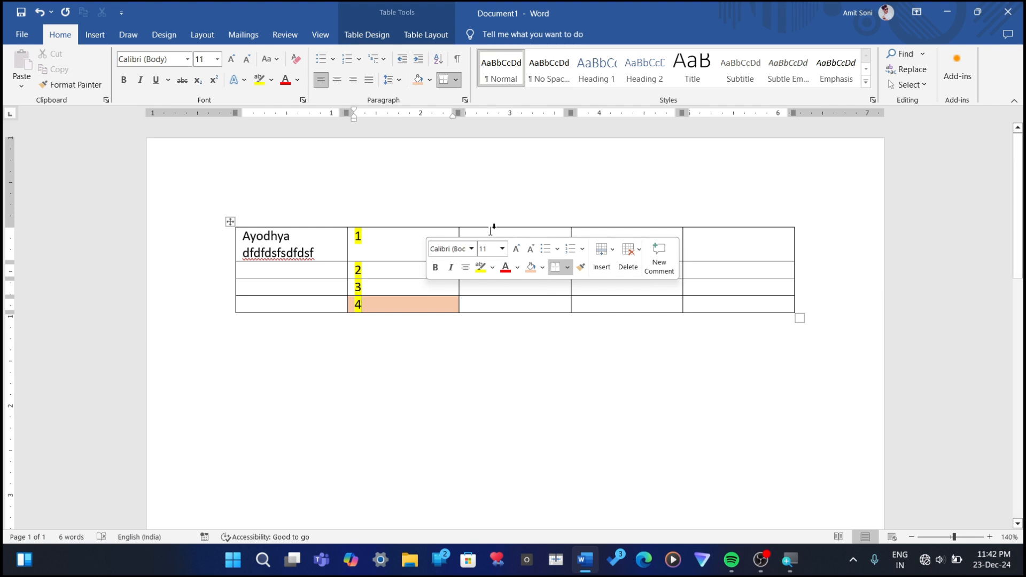
click(436, 268)
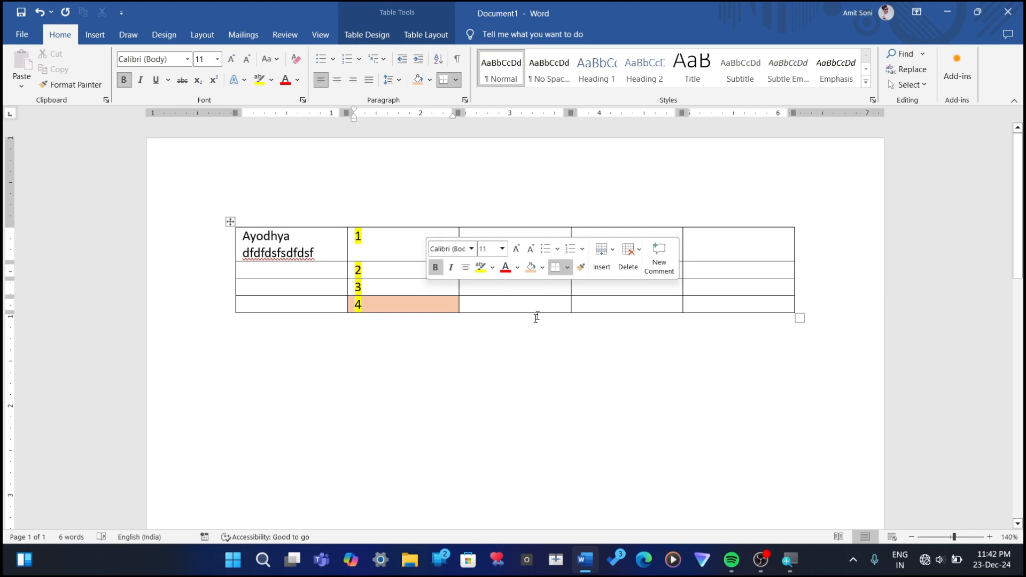
click(392, 241)
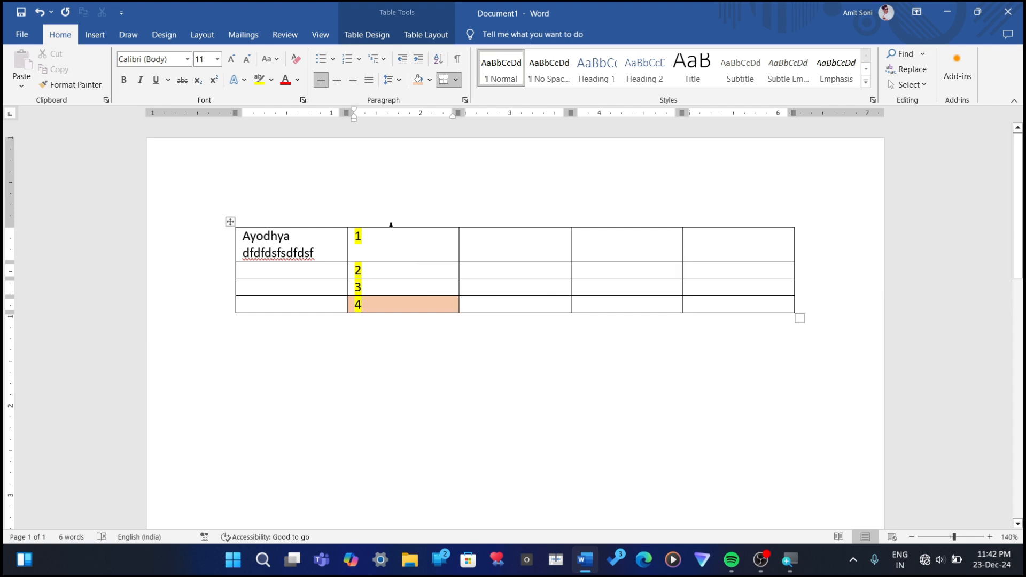
Step: Change the font colour of the second column's numbers to light blue
click(391, 225)
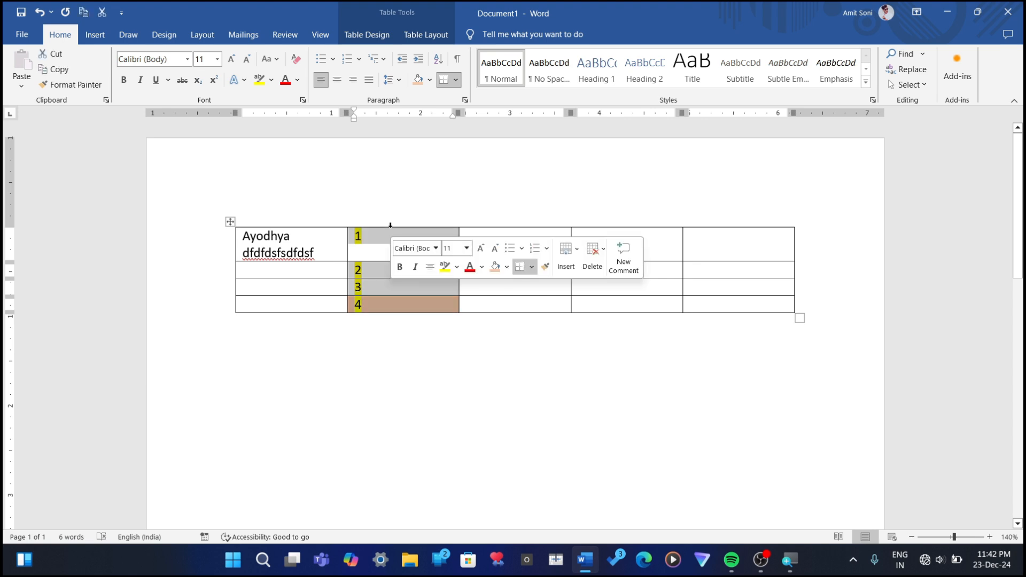
click(482, 267)
click(511, 371)
Step: Apply four-diamond bullets to the table's fourth column and shade the column dark gold
click(566, 225)
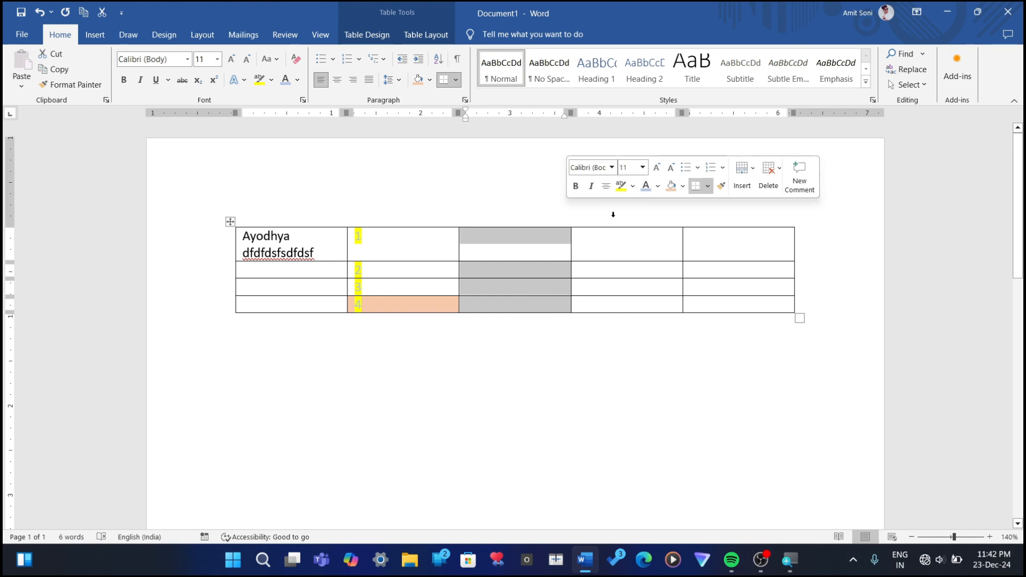
click(617, 236)
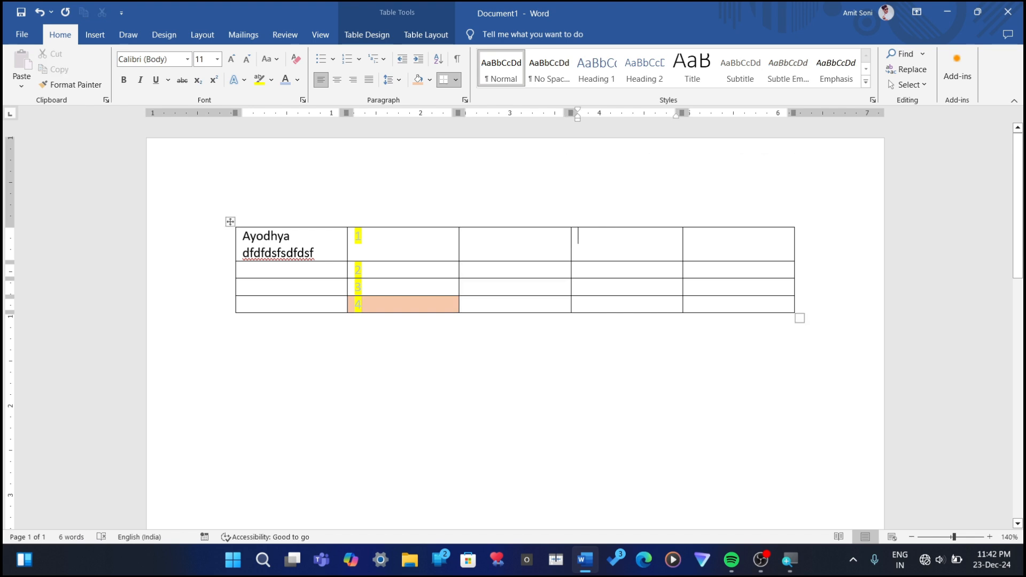
click(618, 224)
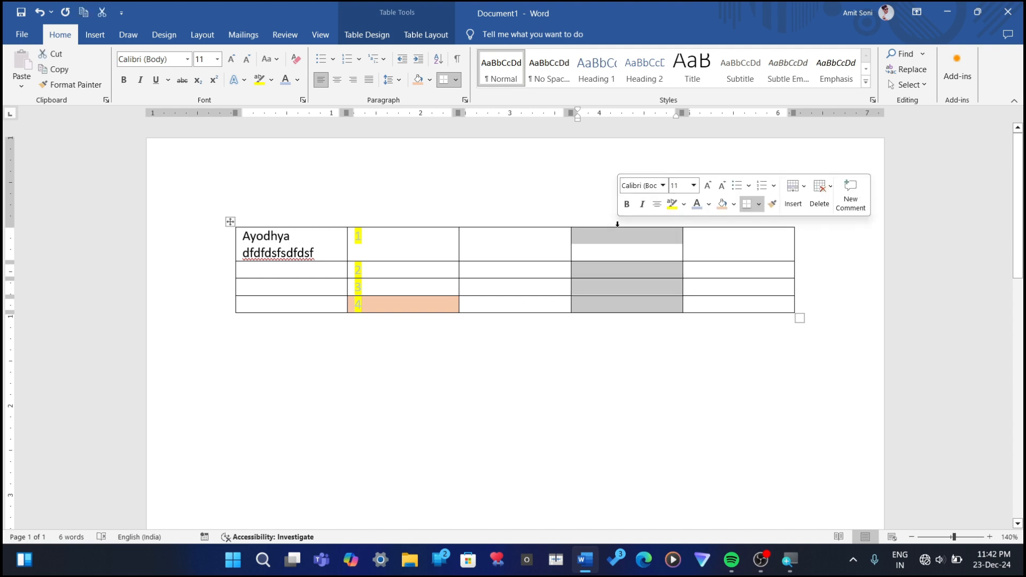
click(737, 186)
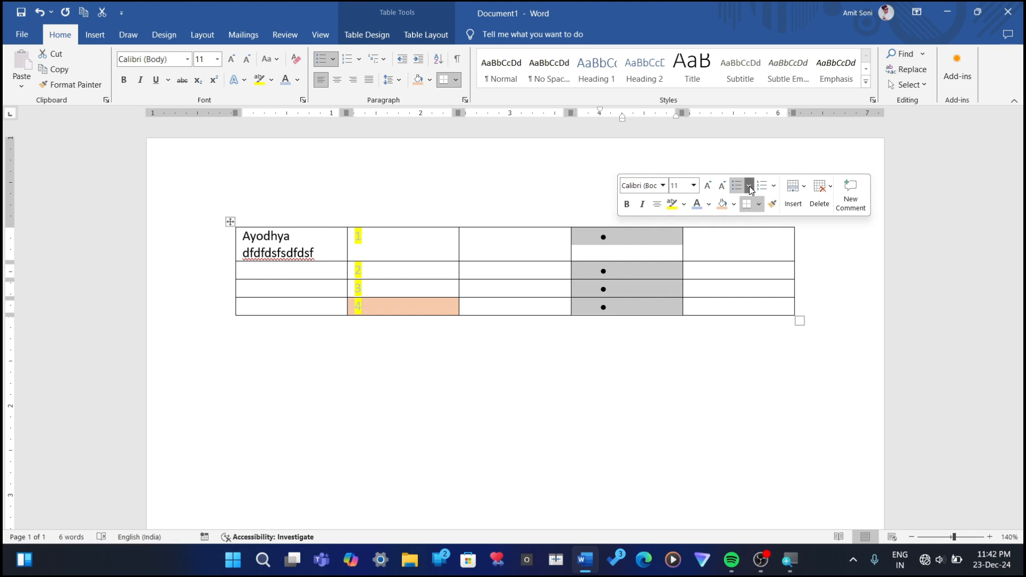
click(749, 186)
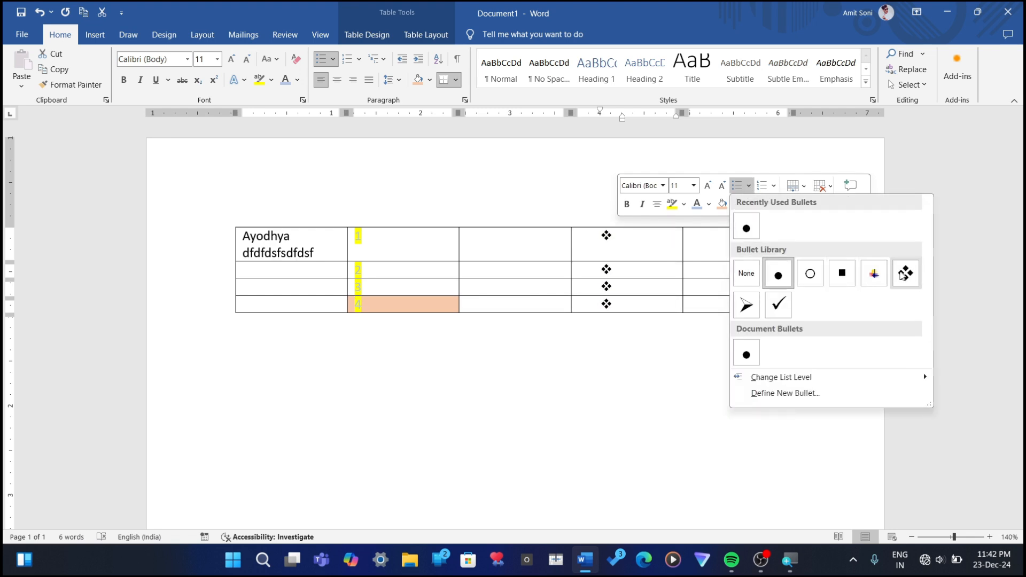
click(905, 273)
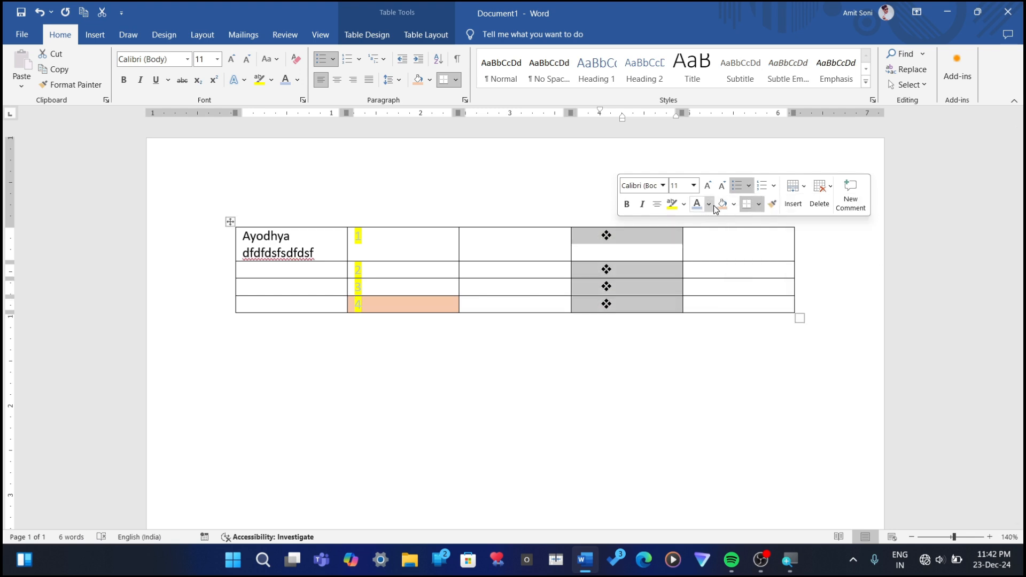
click(733, 205)
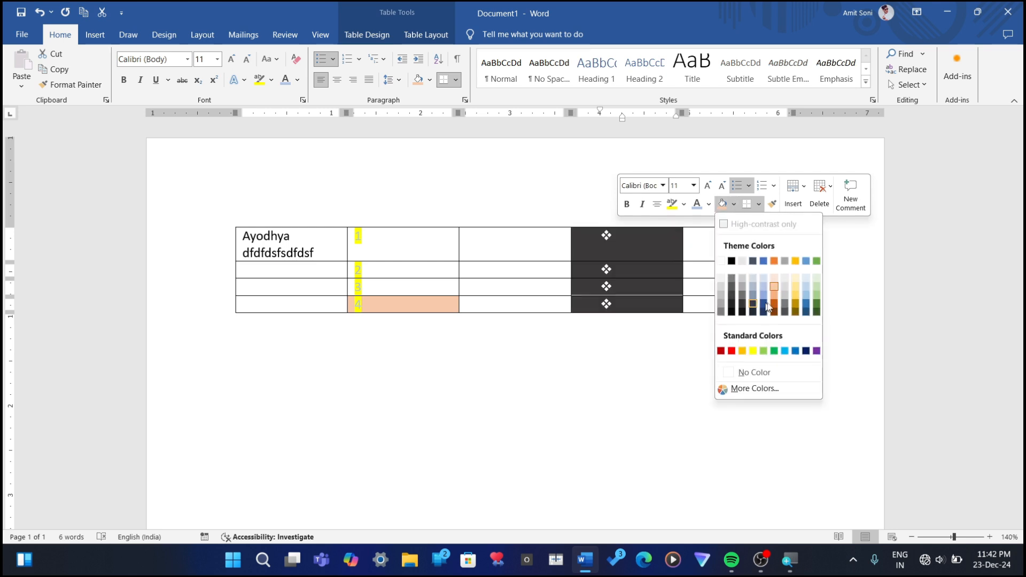
click(801, 309)
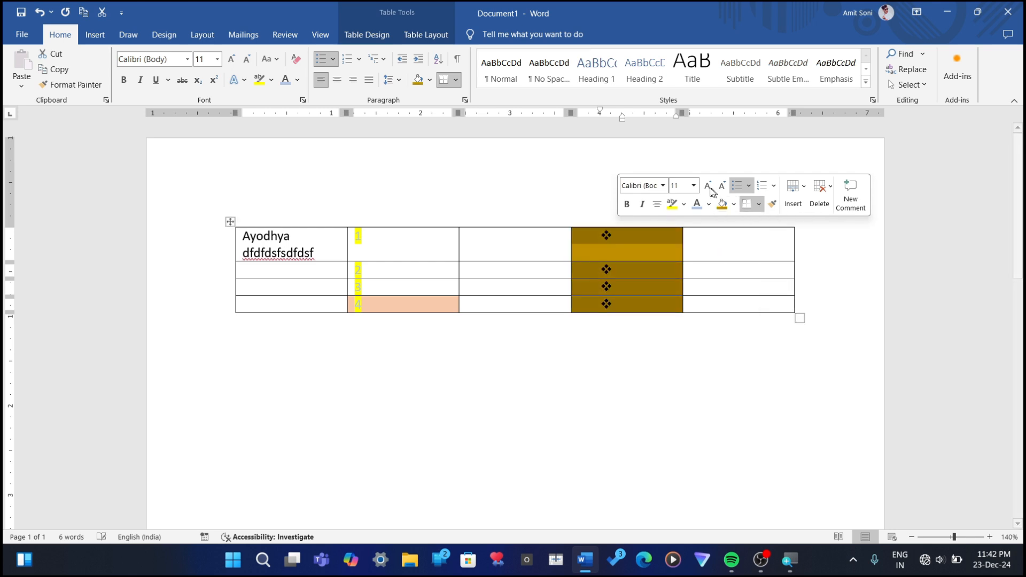
Step: Apply check-mark bullets to the table's fifth column and shade the column orange
click(723, 238)
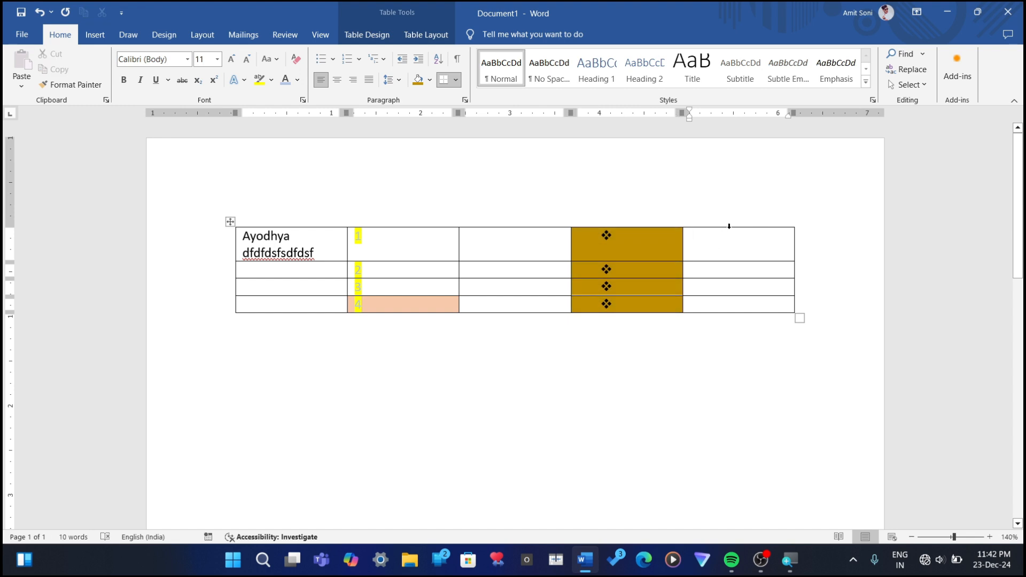
click(729, 226)
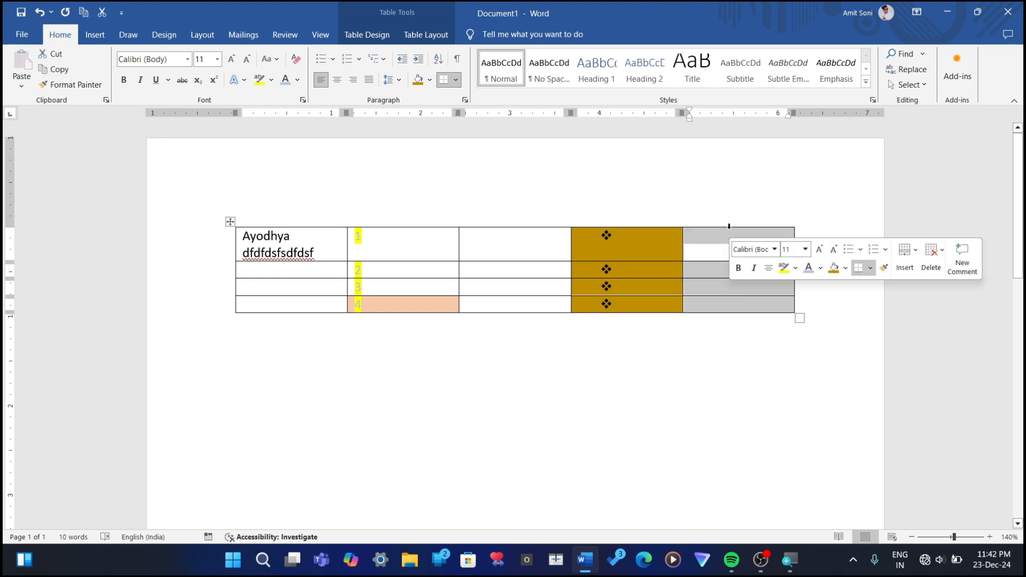
click(851, 252)
click(859, 252)
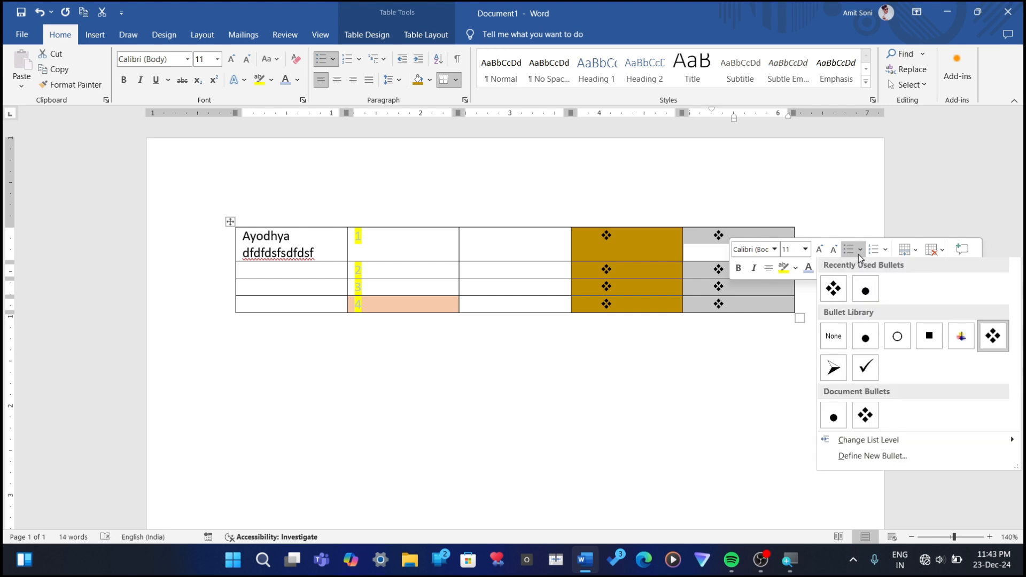
click(860, 360)
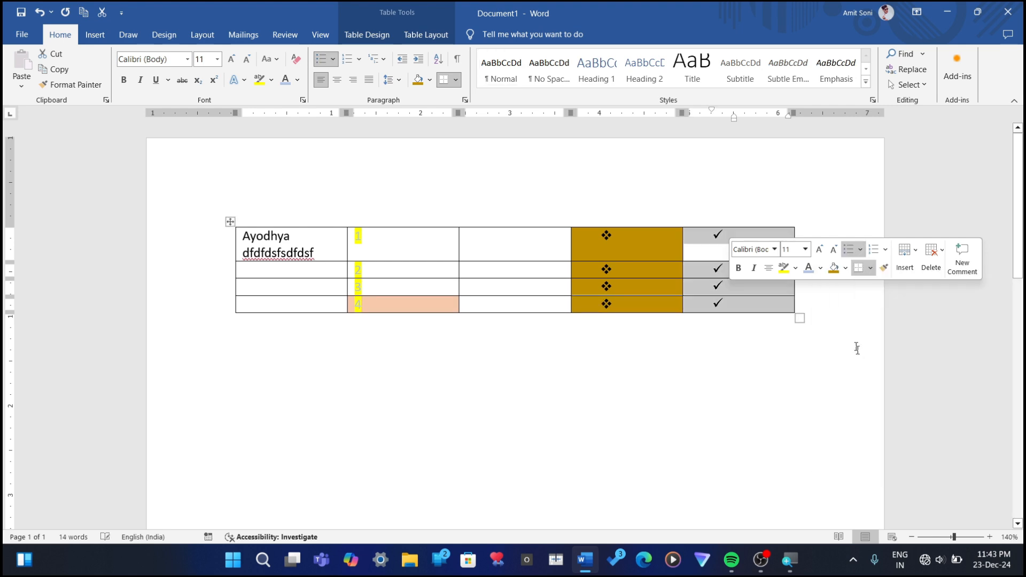
click(847, 267)
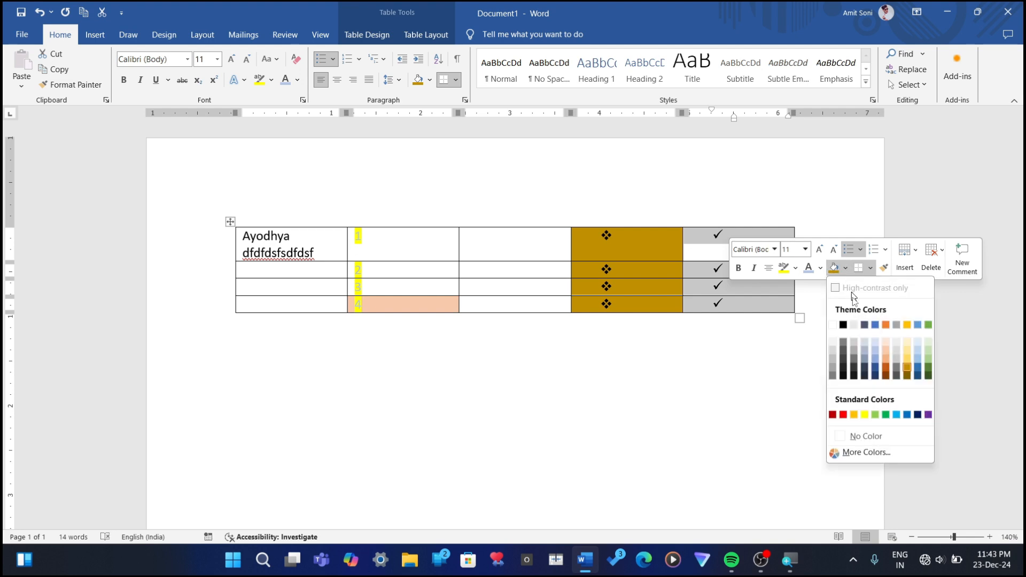
click(885, 326)
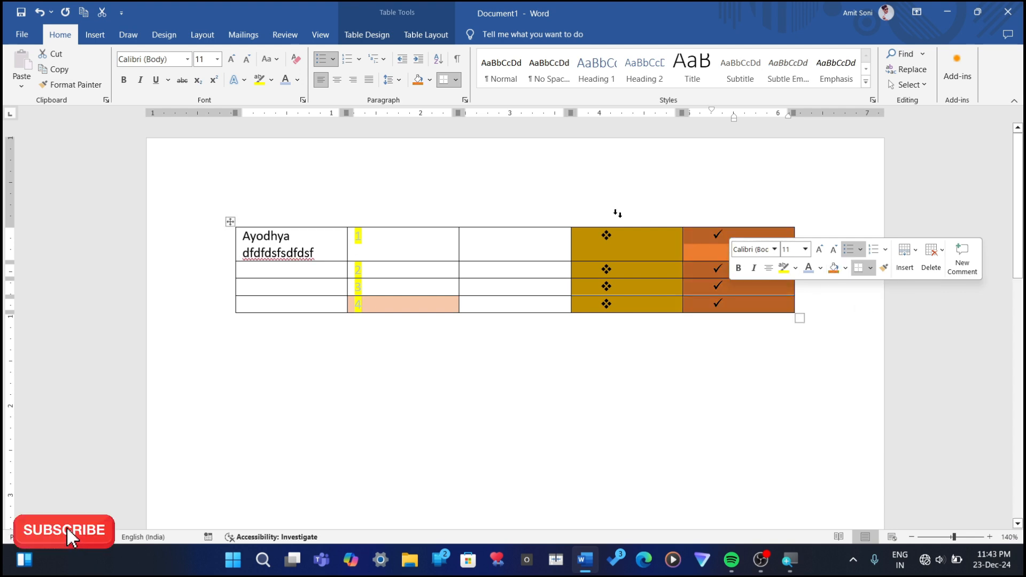
Step: Apply solid round bullets to the table's third column and shade the column light blue
click(517, 226)
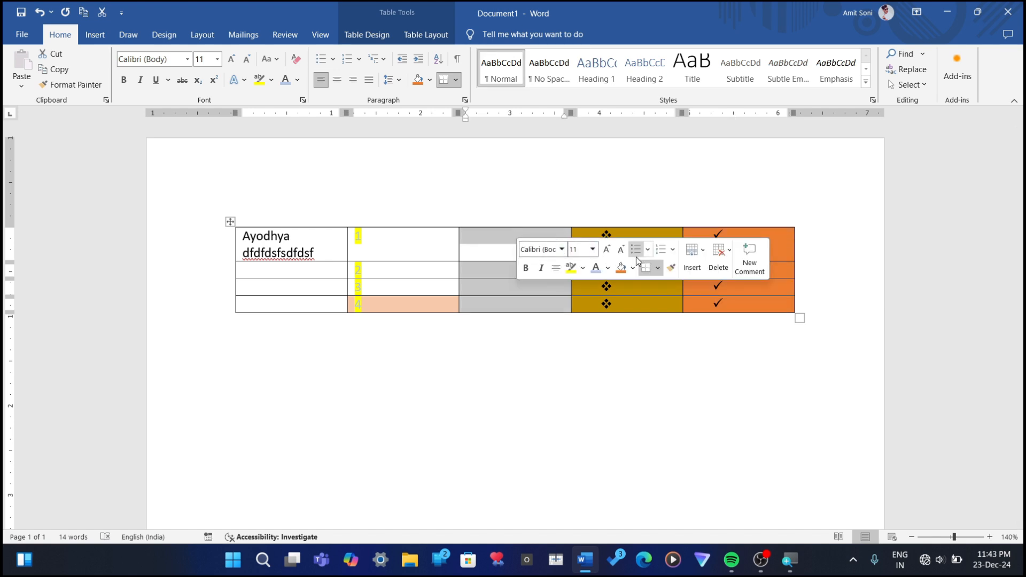
click(648, 251)
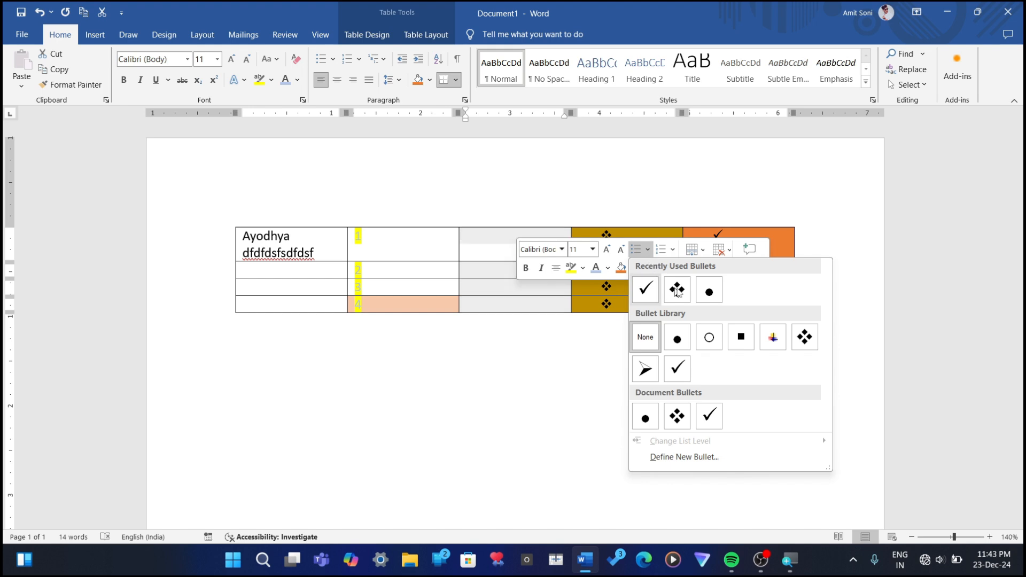
click(710, 291)
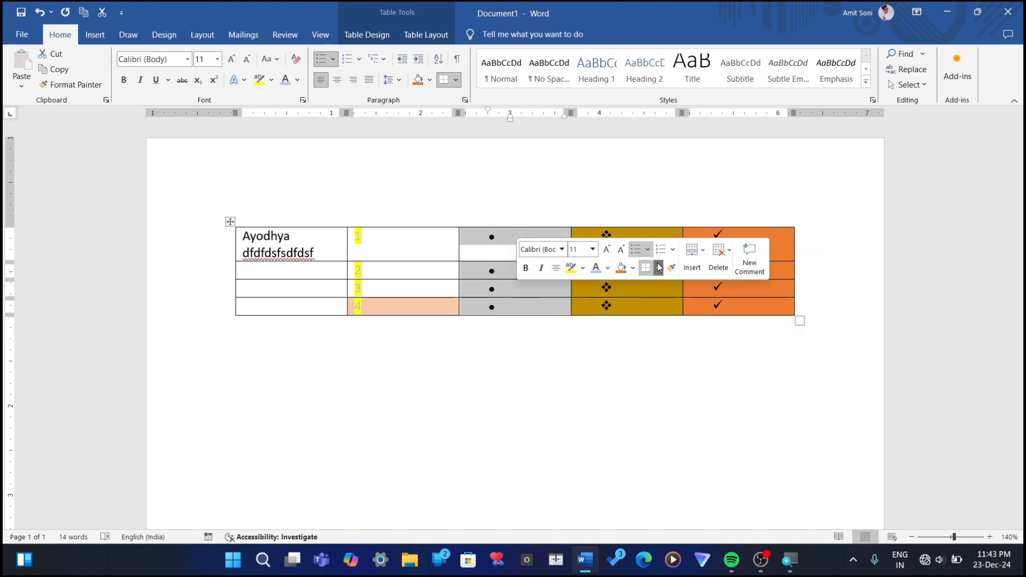
click(636, 265)
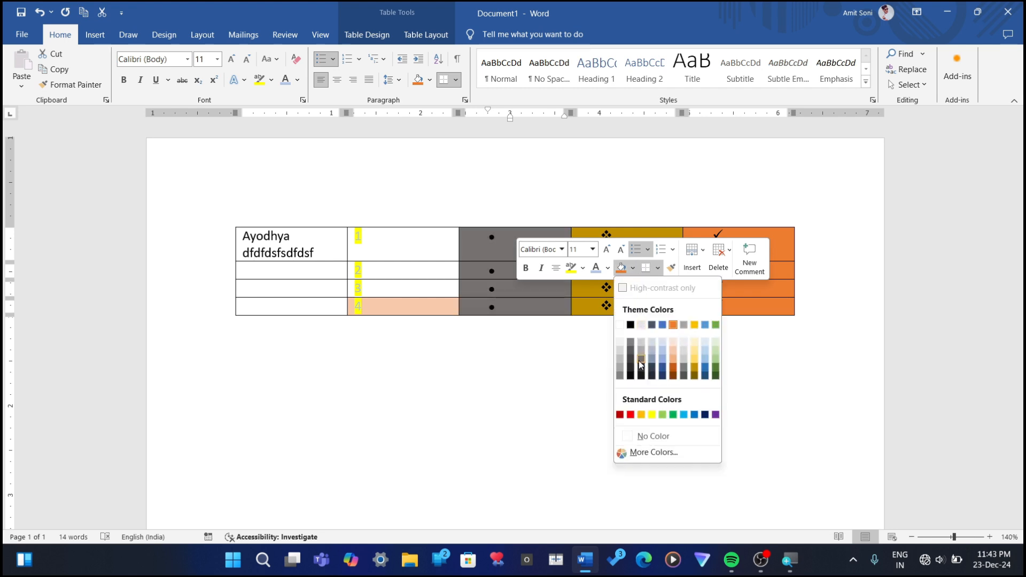
click(663, 364)
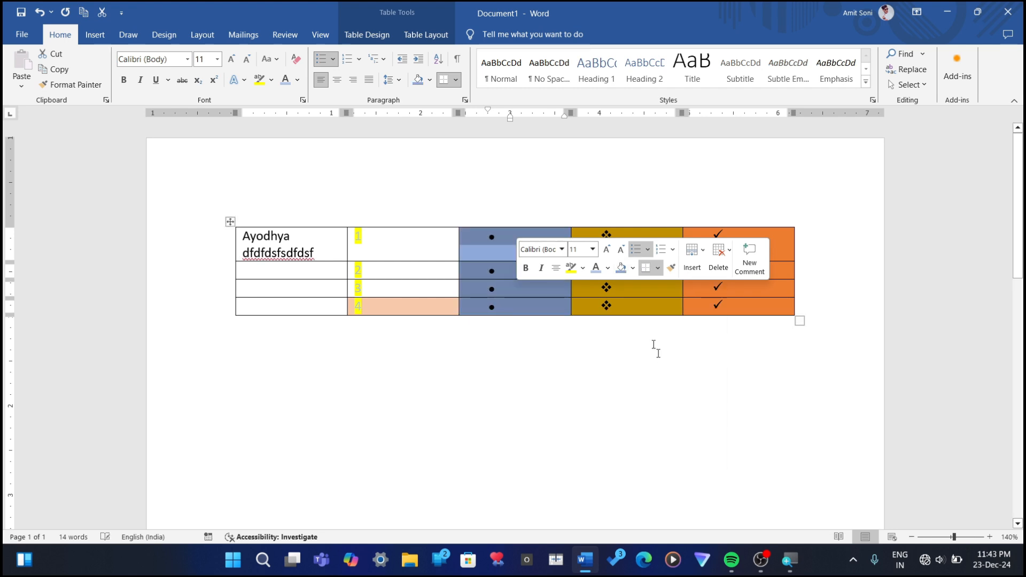
click(502, 350)
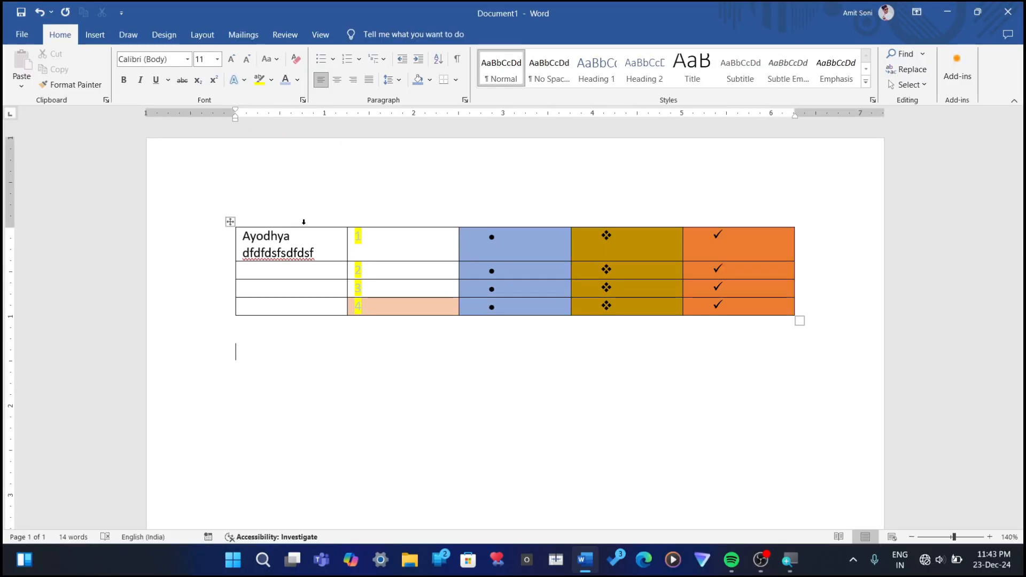
Step: Delete the entire formatted table from the document
click(230, 222)
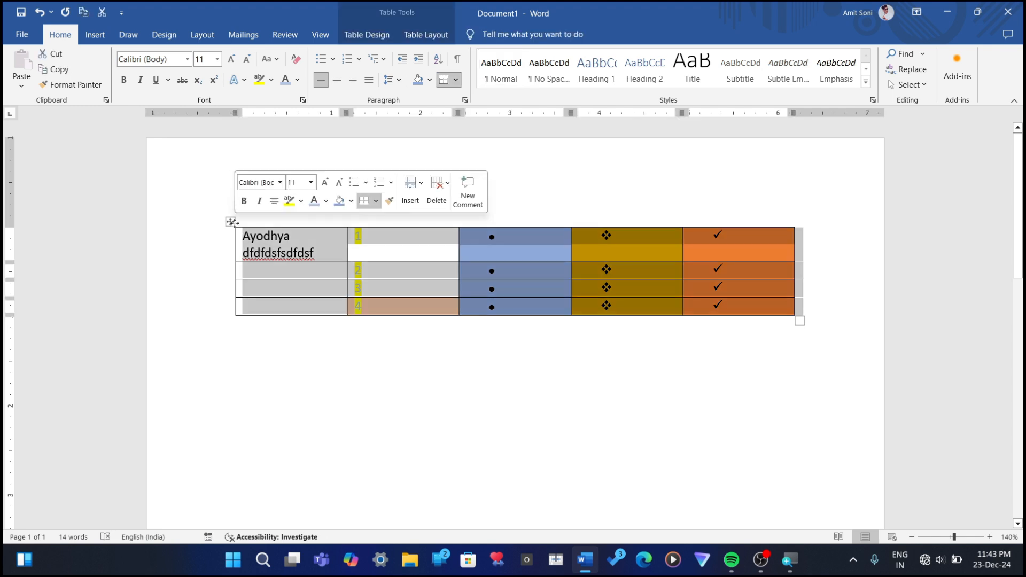
key(BackSpace)
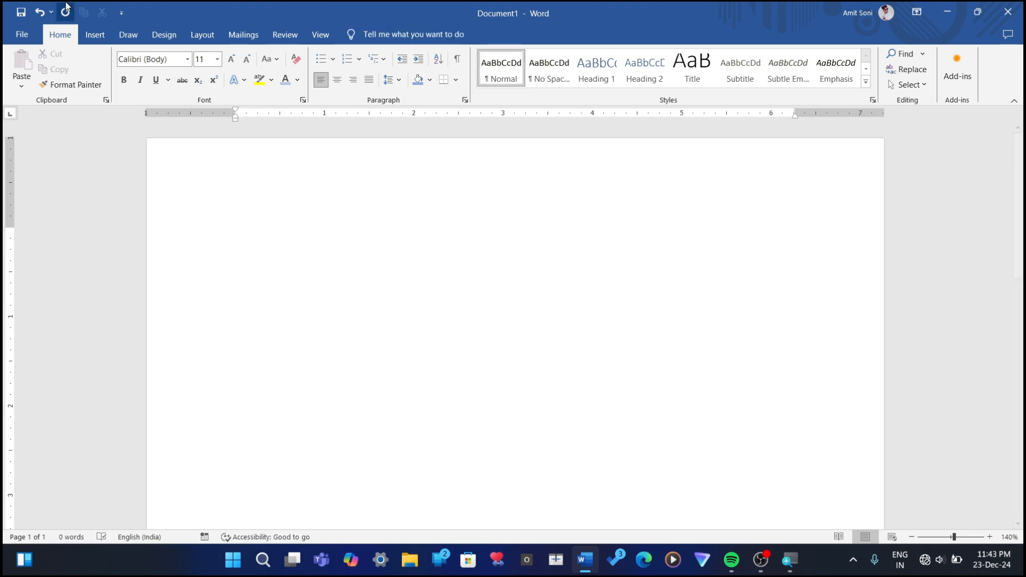
Step: Insert a table with 5 columns and 4 rows using a fixed automatic column width
click(93, 28)
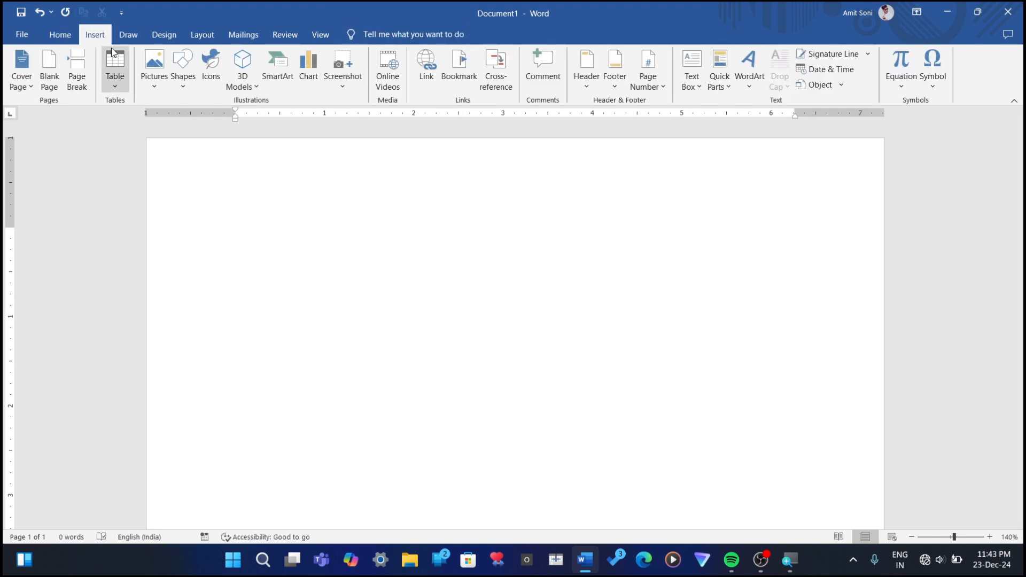
click(120, 66)
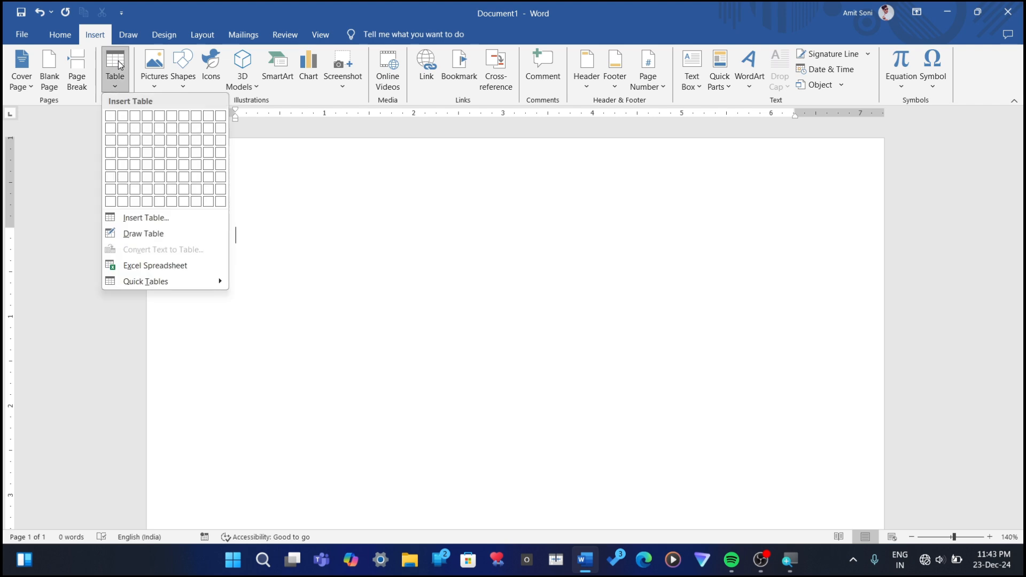
click(148, 225)
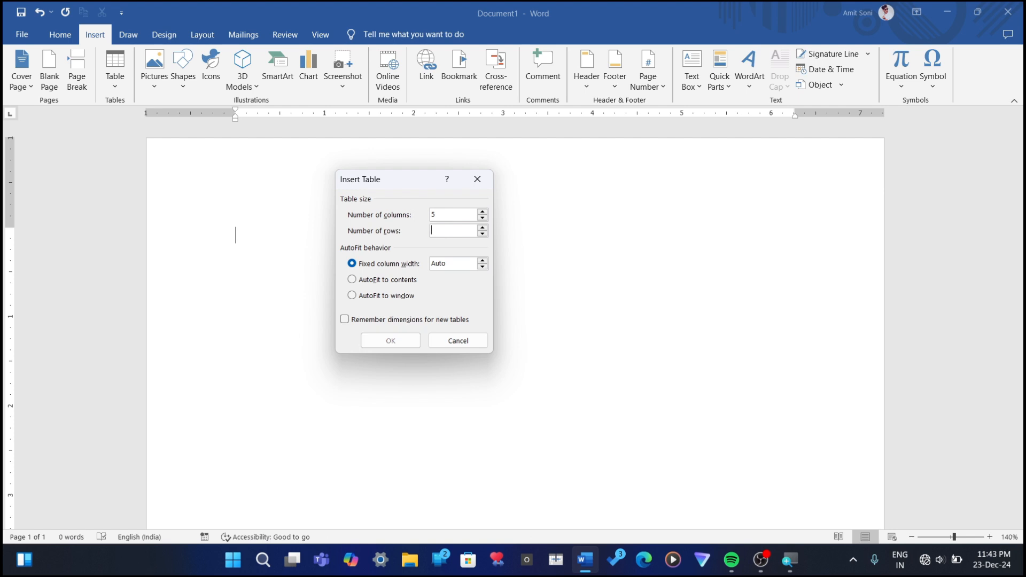
key(BackSpace)
text(4)
click(391, 344)
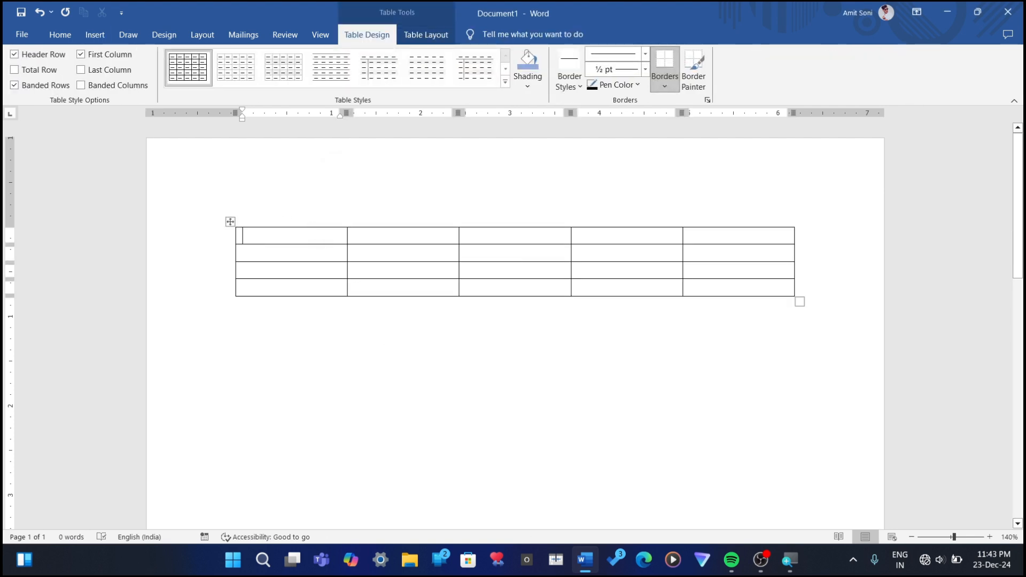
Step: Fill the table's header row with Sr No, Name, Math, English and Hindi
text(Sr)
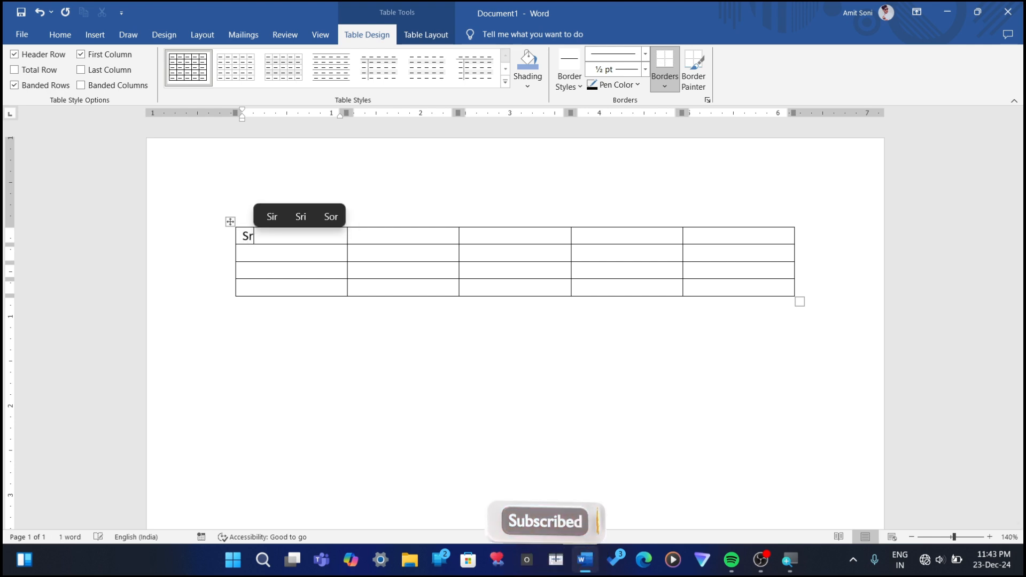
text( NO)
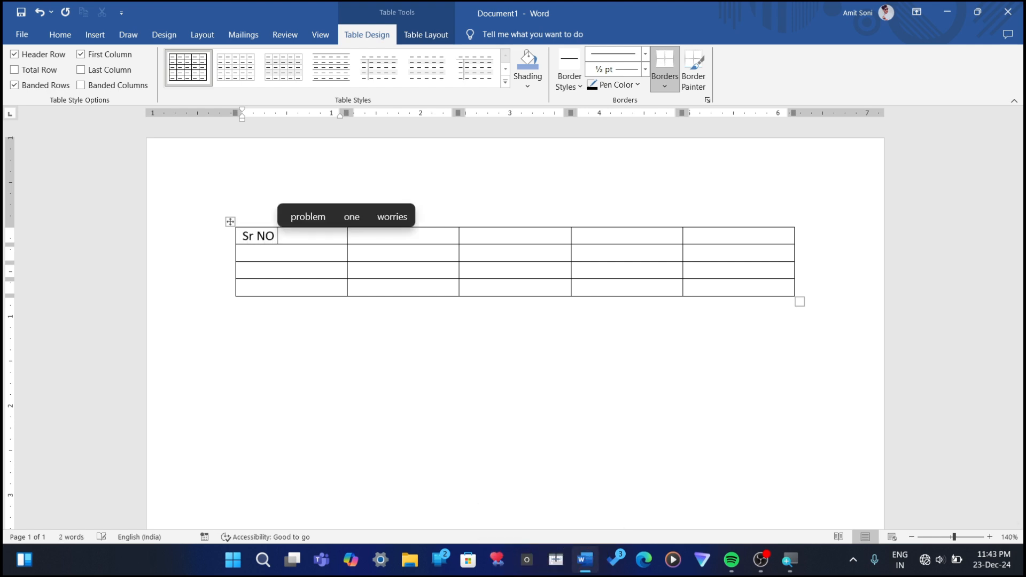
key(Tab)
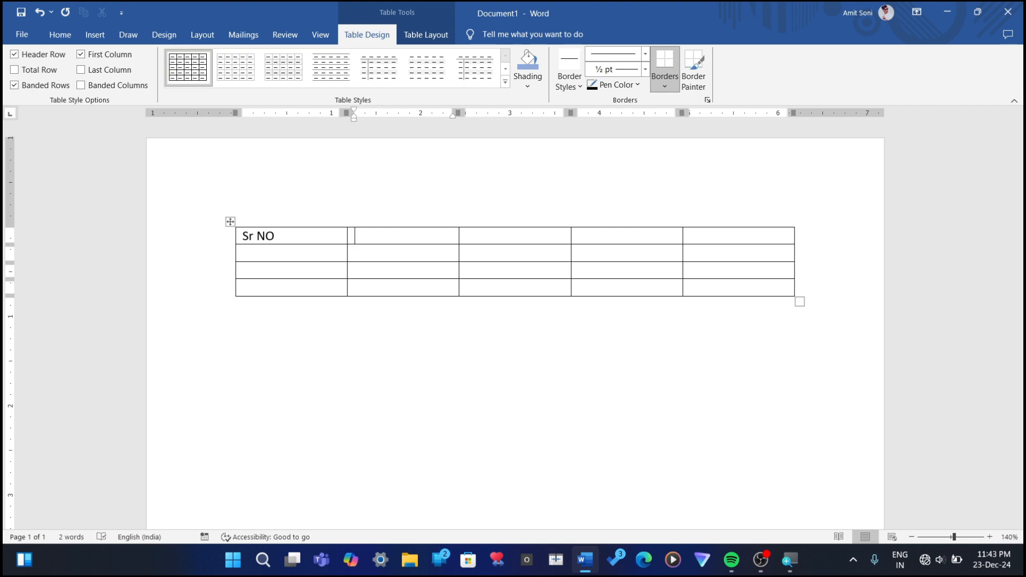
key(Left)
key(BackSpace)
text(o)
key(Tab)
text(Name)
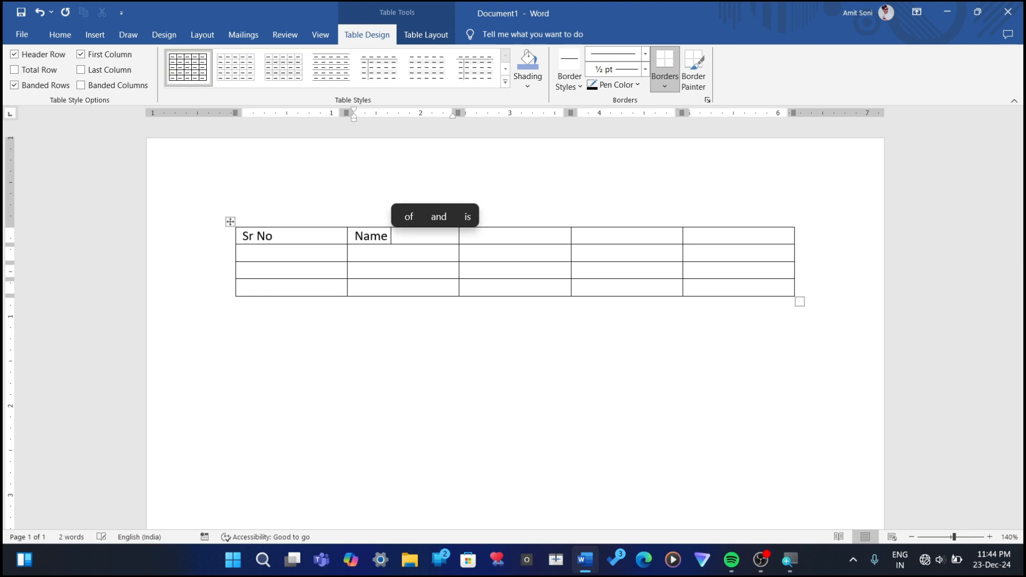
key(Tab)
text(Math)
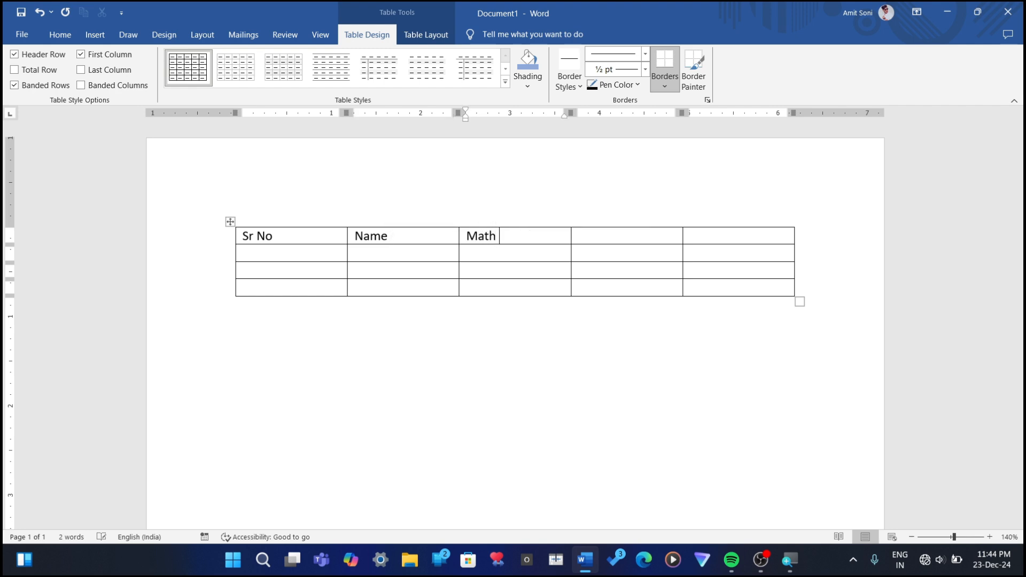
key(Tab)
text(English)
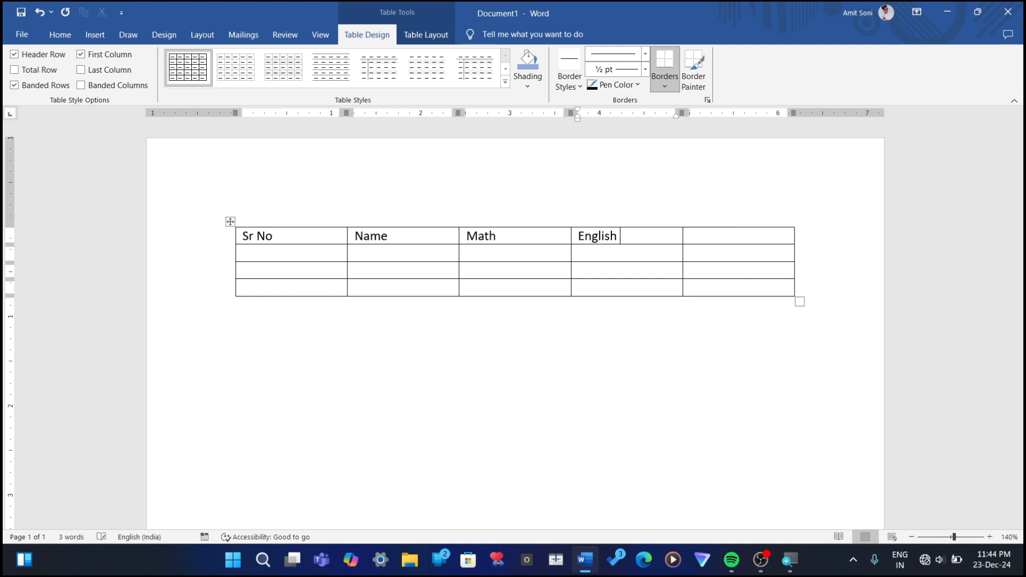
key(Tab)
text(Hindi)
Step: Number the three rows below the header 1, 2 and 3 in the Sr No column
key(Down)
key(Left)
key(Left)
key(Left)
key(Left)
text(1)
key(Down)
text(2)
text(3)
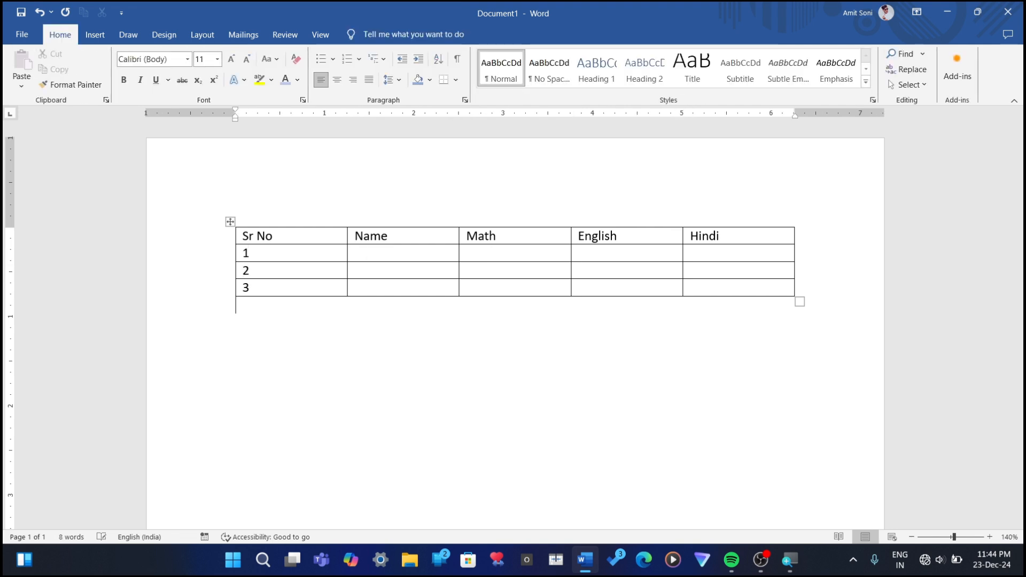
Step: Enter the students' first names in the Name column for rows 1 and 2
click(463, 288)
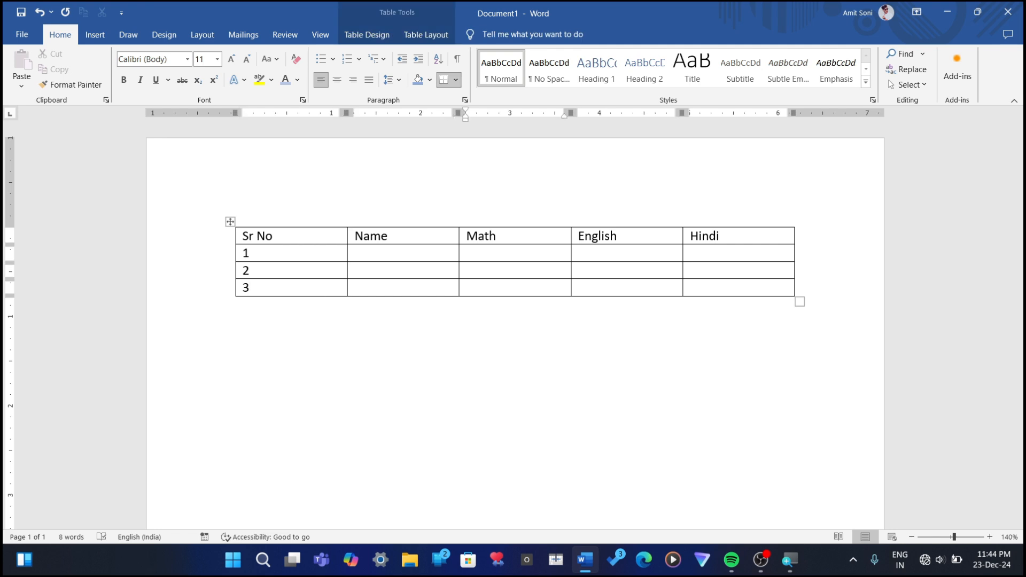
key(Left)
key(Up)
text(Amit)
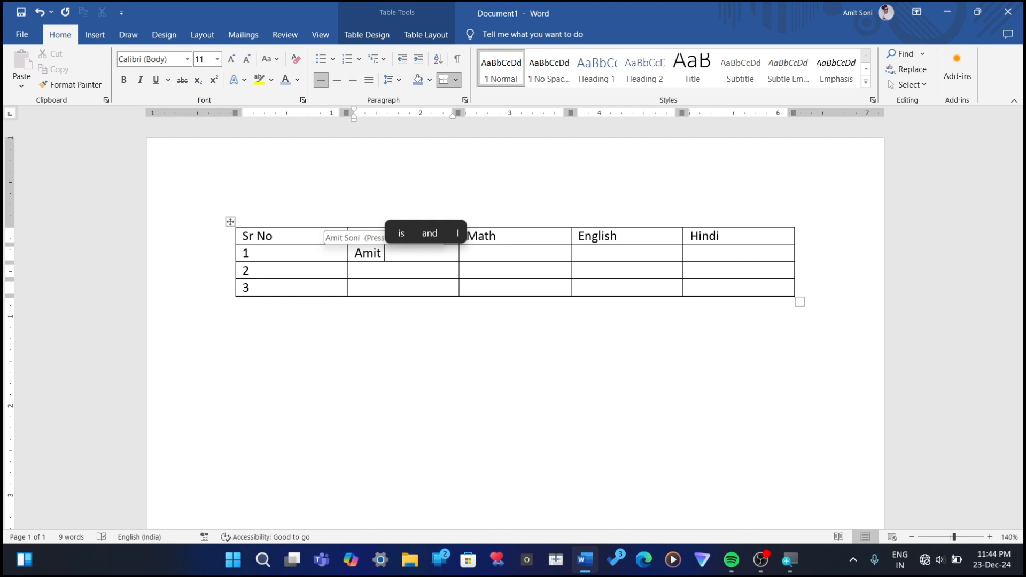
key(Down)
text(S)
key(BackSpace)
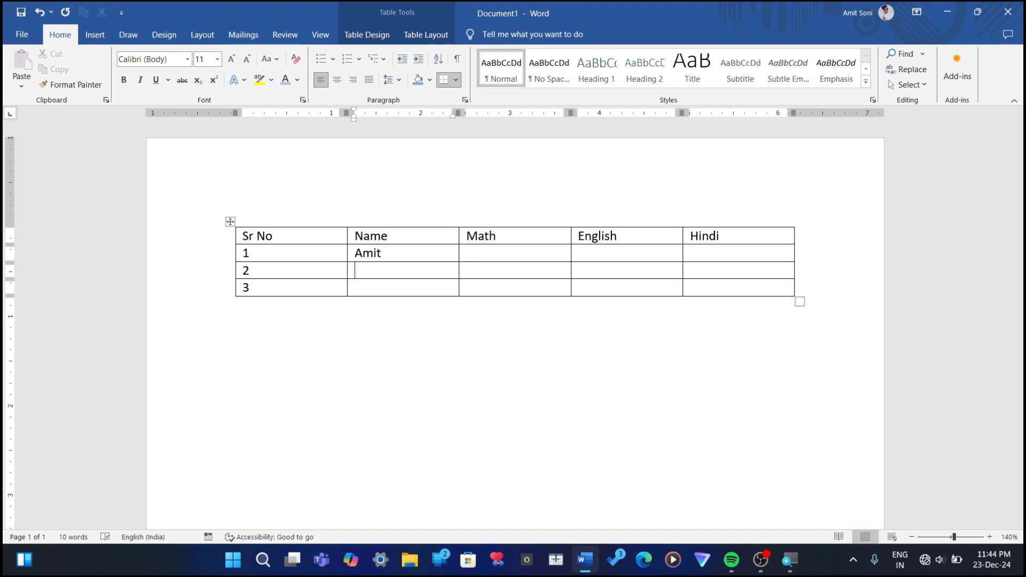
text(Alok)
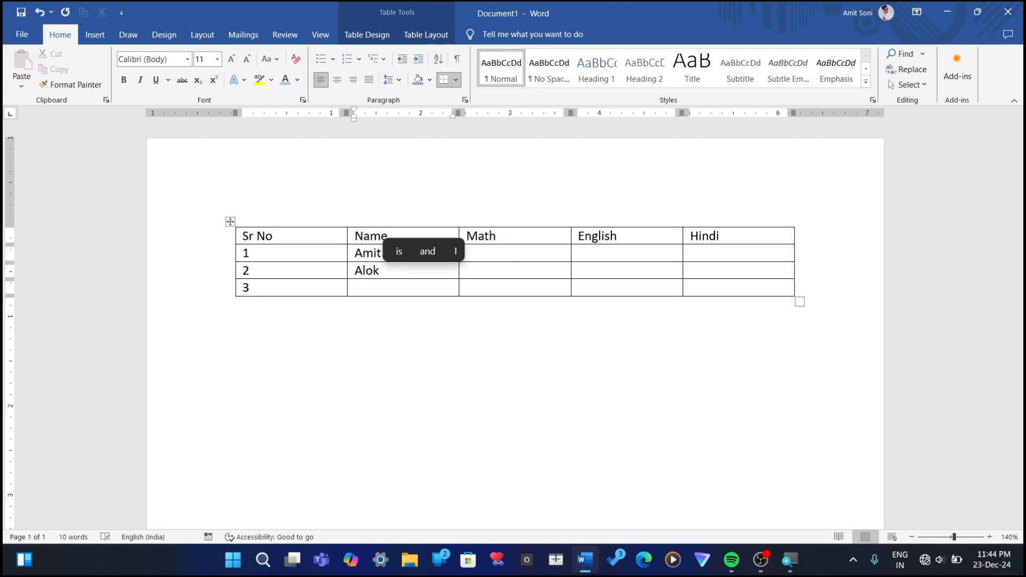
Step: Enter the Math marks 23, 45 and 12 for students 1, 2 and 3
key(Down)
key(Right)
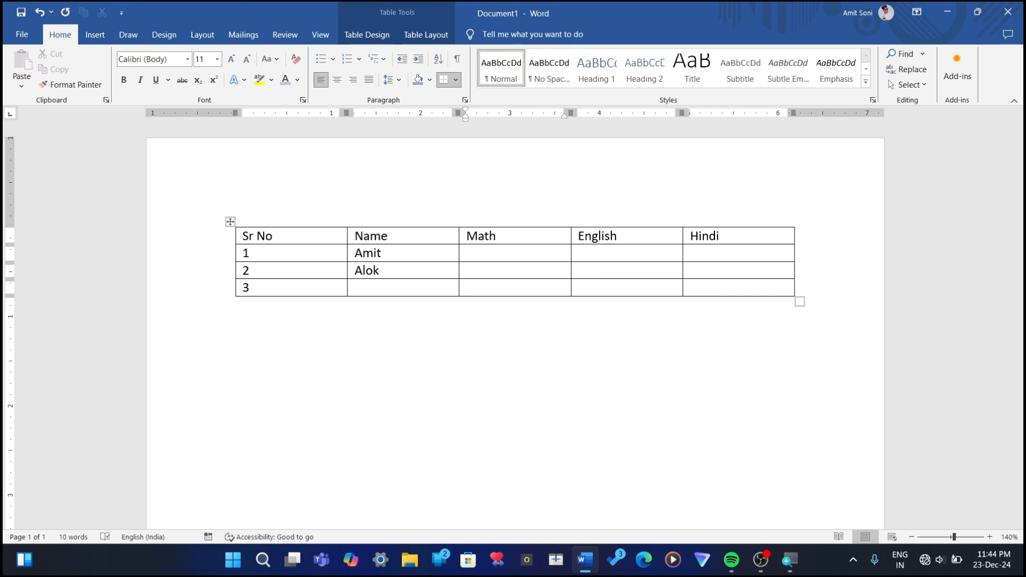
text(12)
key(Up)
text(45)
text(23)
Step: Enter student 1's marks as 23 in English and 45 in Hindi, and student 2's Hindi mark as 14
key(Right)
text(23)
key(Right)
text(45)
key(Right)
key(Down)
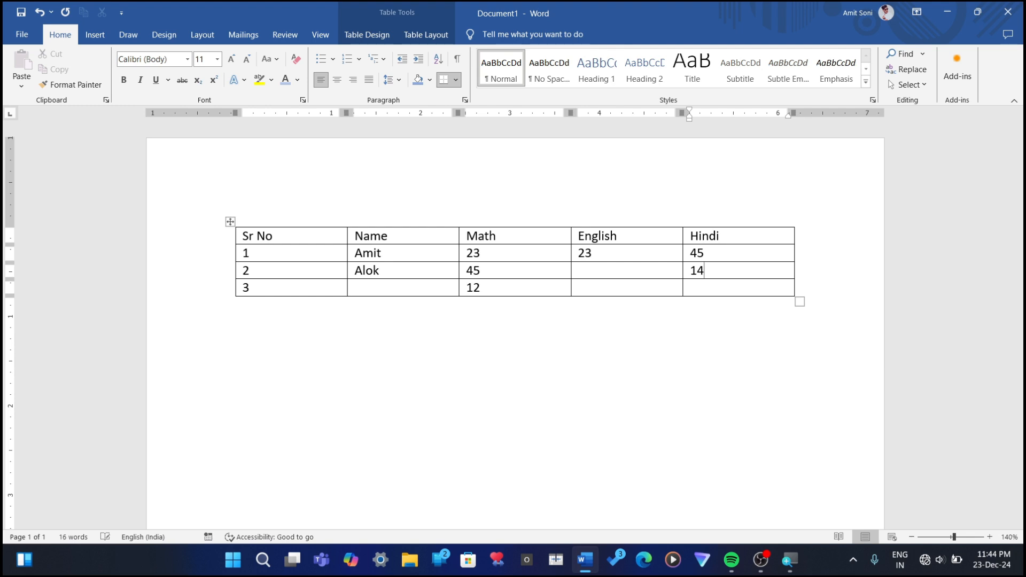
Step: Enter the English marks 45 for student 2 and 14 for student 3, and student 3's Hindi mark as 25
click(625, 287)
text(14)
text(45)
key(Right)
key(Down)
text(52)
key(BackSpace)
key(BackSpace)
text(25)
Step: Enter the third student's first name in the Name column
key(Left)
key(Left)
key(Left)
key(Left)
key(Left)
key(Left)
key(Left)
text(Rohan)
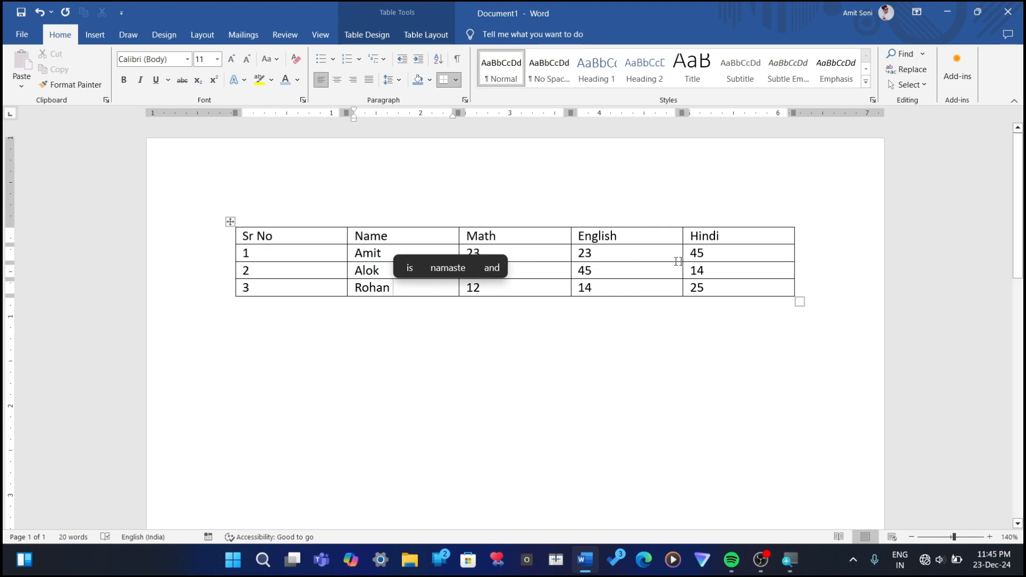
Step: Add a column headed Total to the right of Hindi and insert a blank row above the header row
click(704, 270)
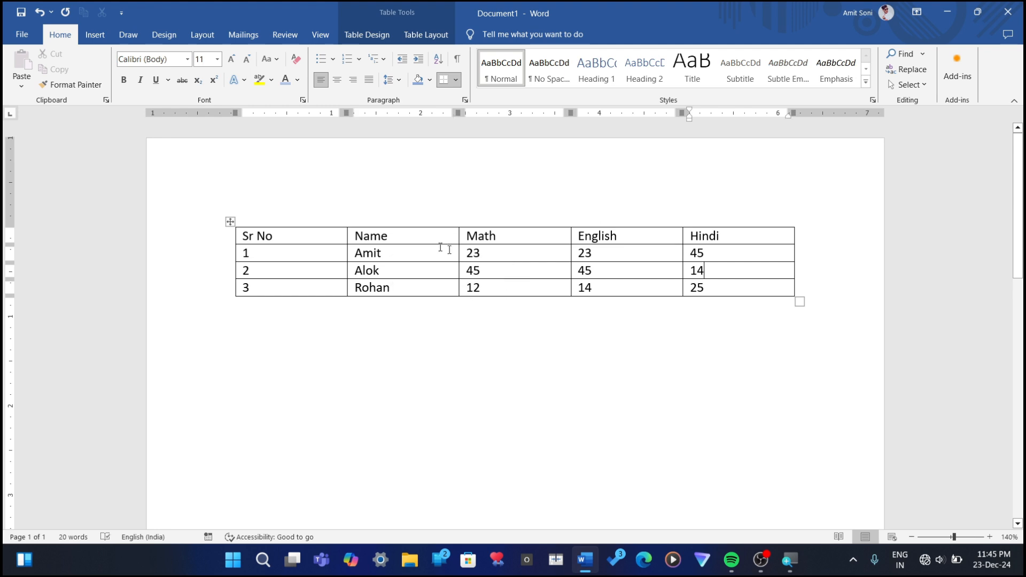
click(439, 33)
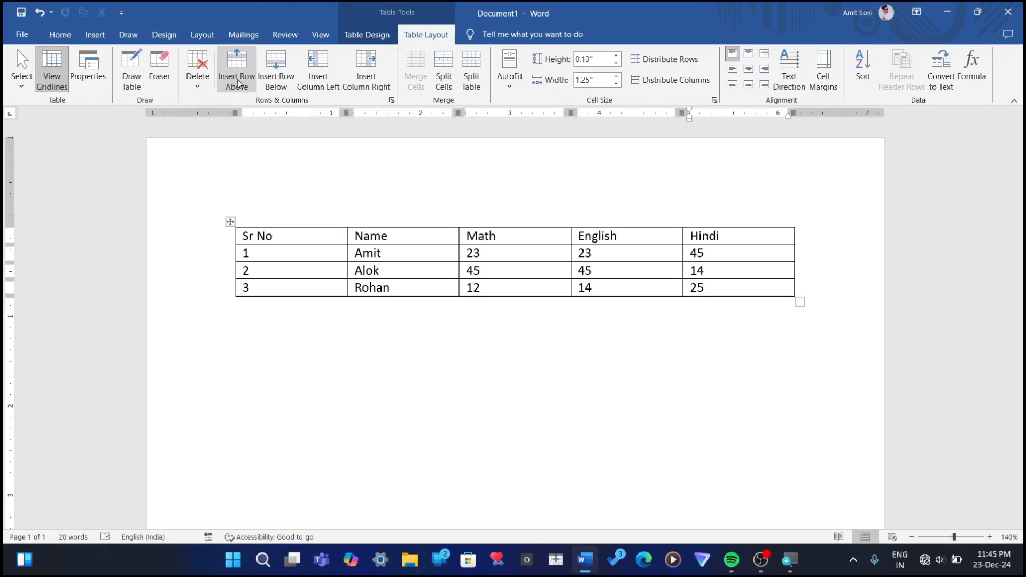
click(367, 71)
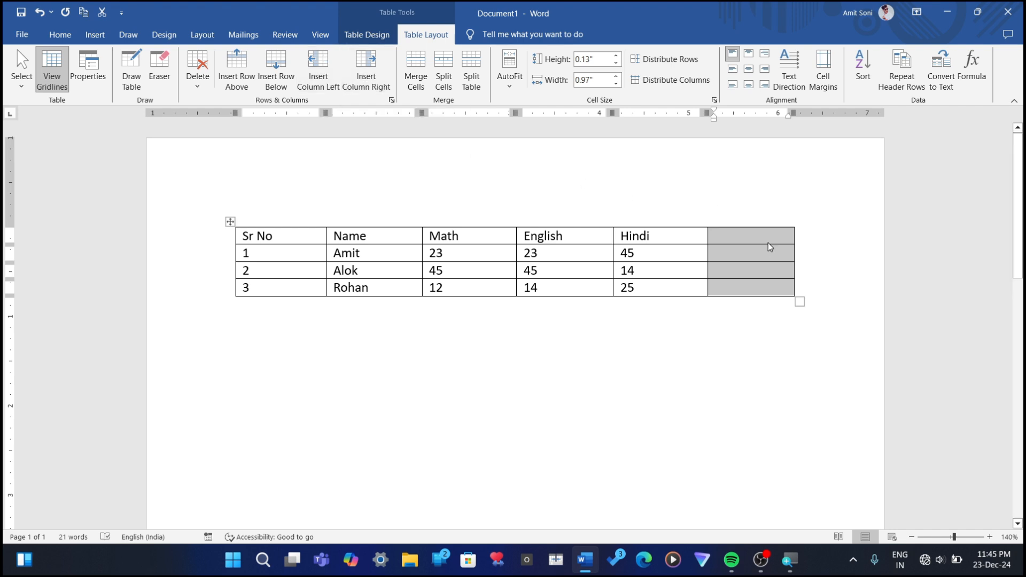
click(746, 239)
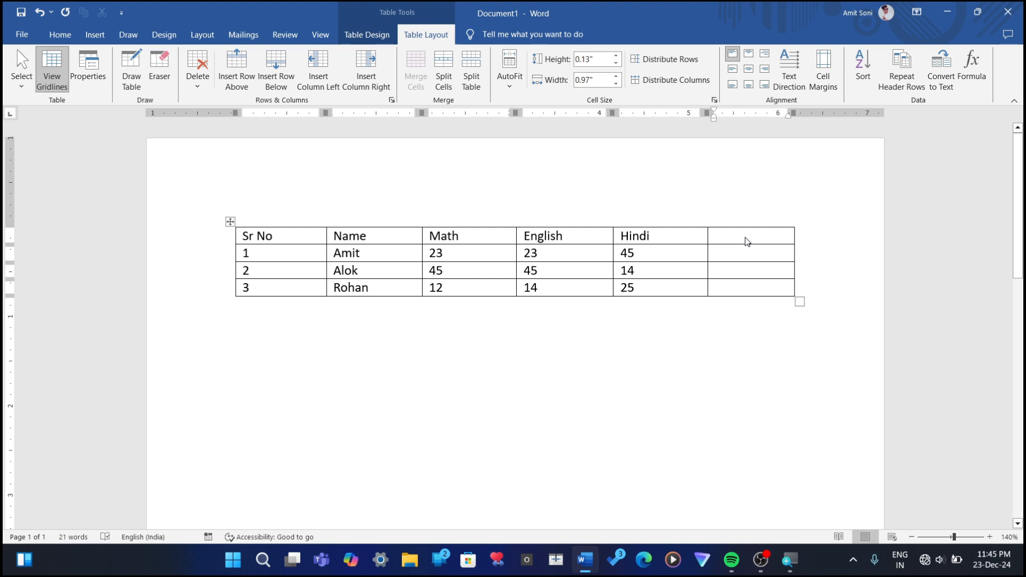
text(T)
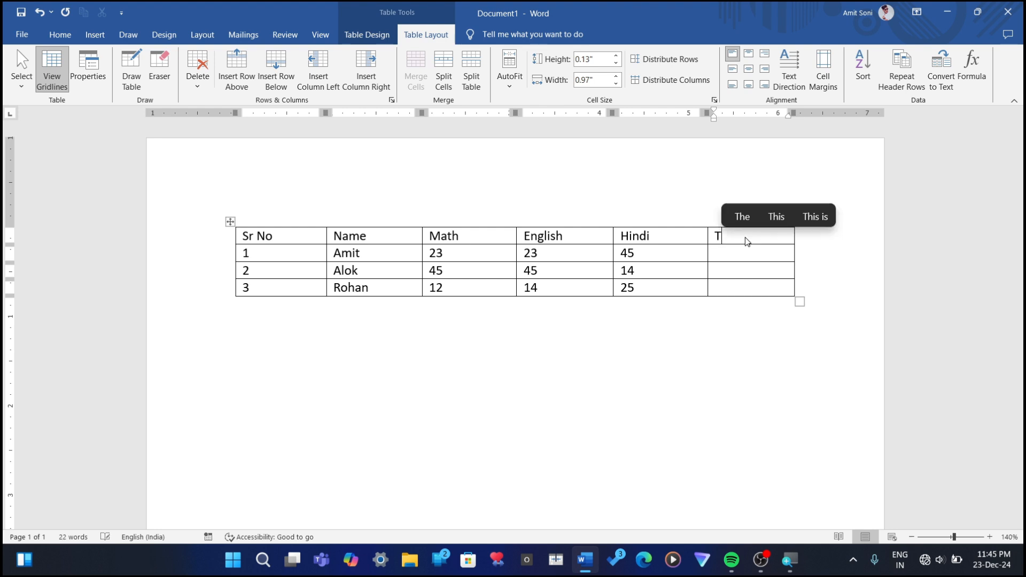
text(otal)
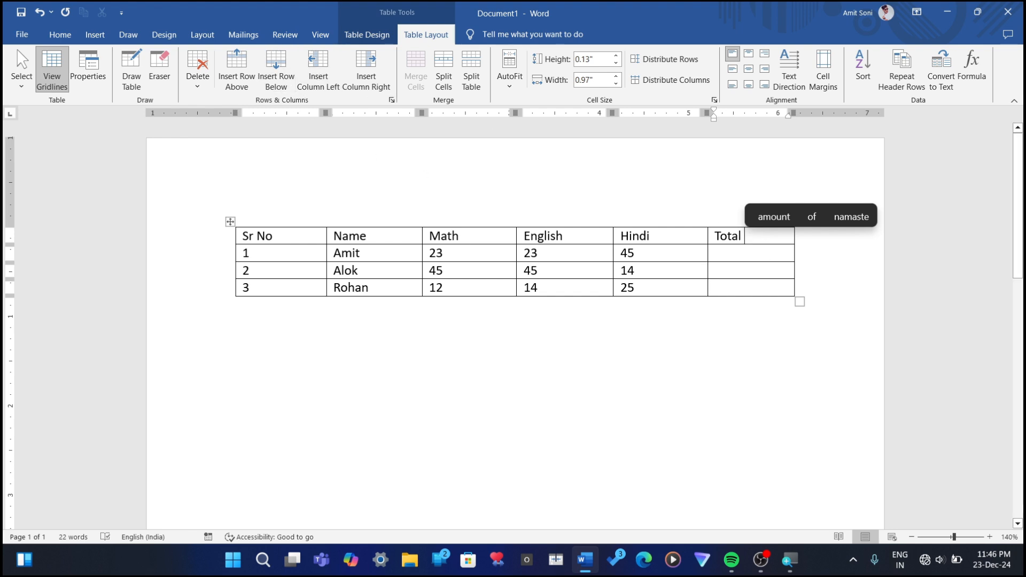
click(251, 79)
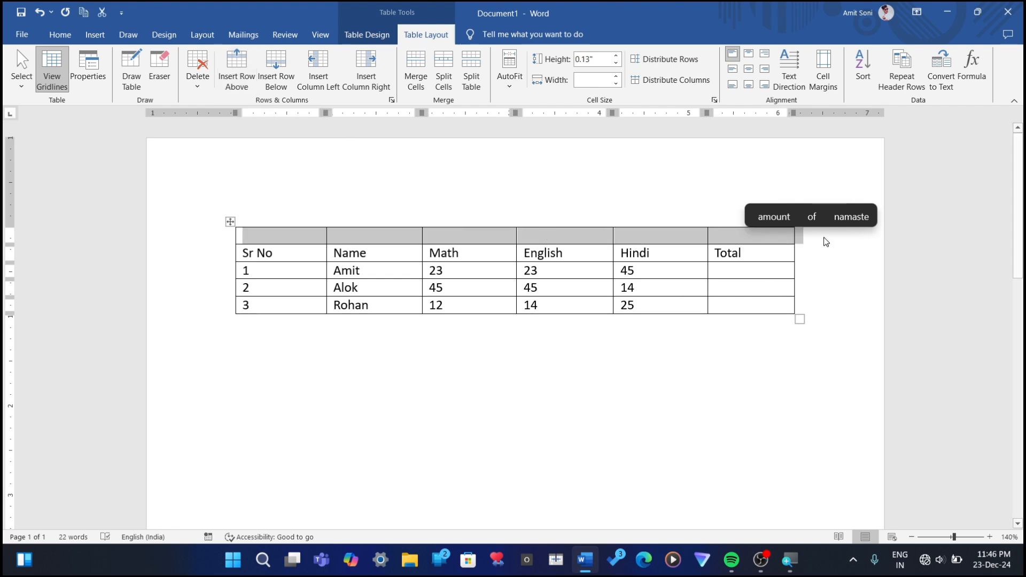
click(743, 256)
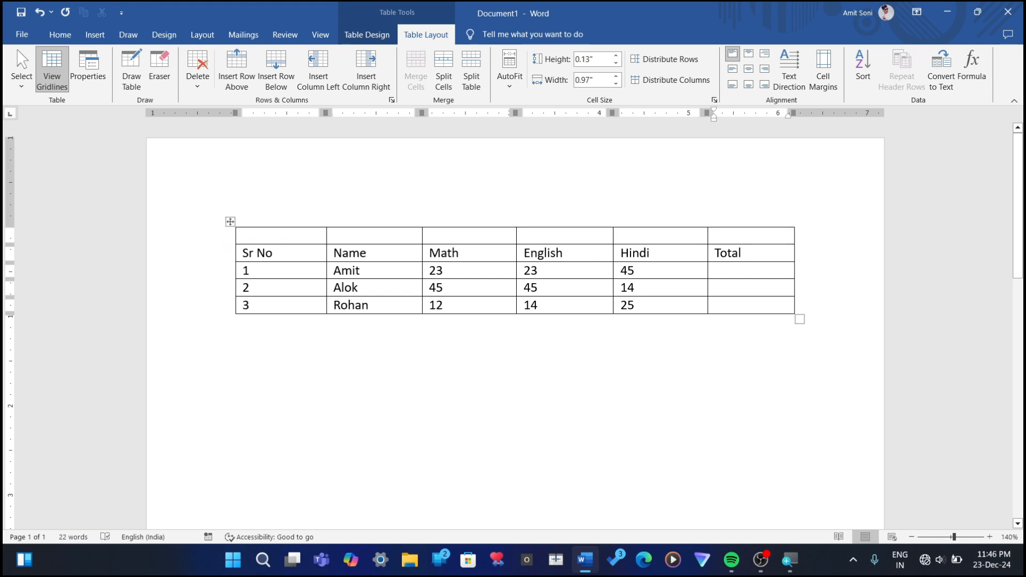
Step: Merge all cells of the blank top row and enter the title Student Data in it
drag(245, 236, 727, 214)
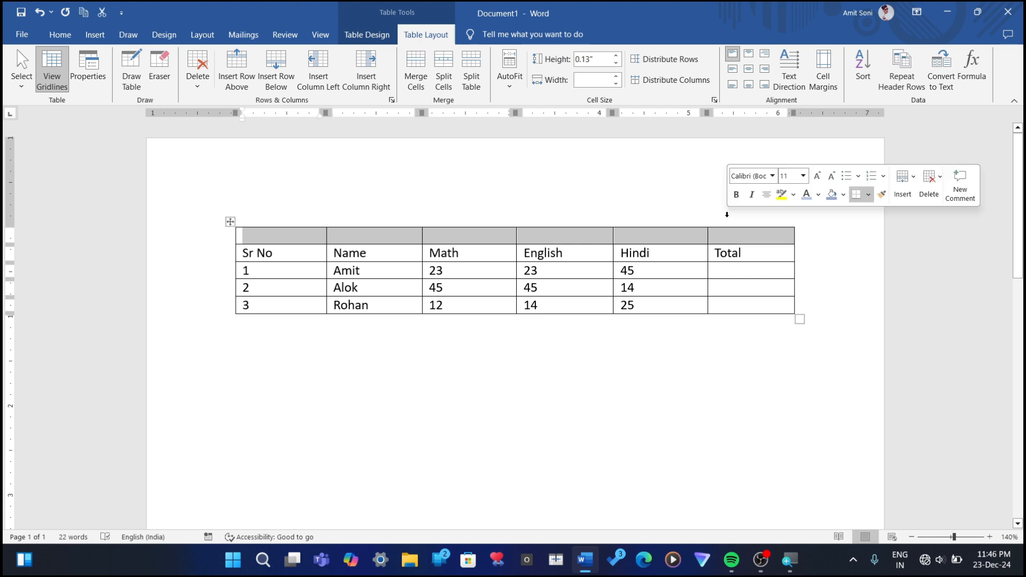
click(416, 70)
click(381, 236)
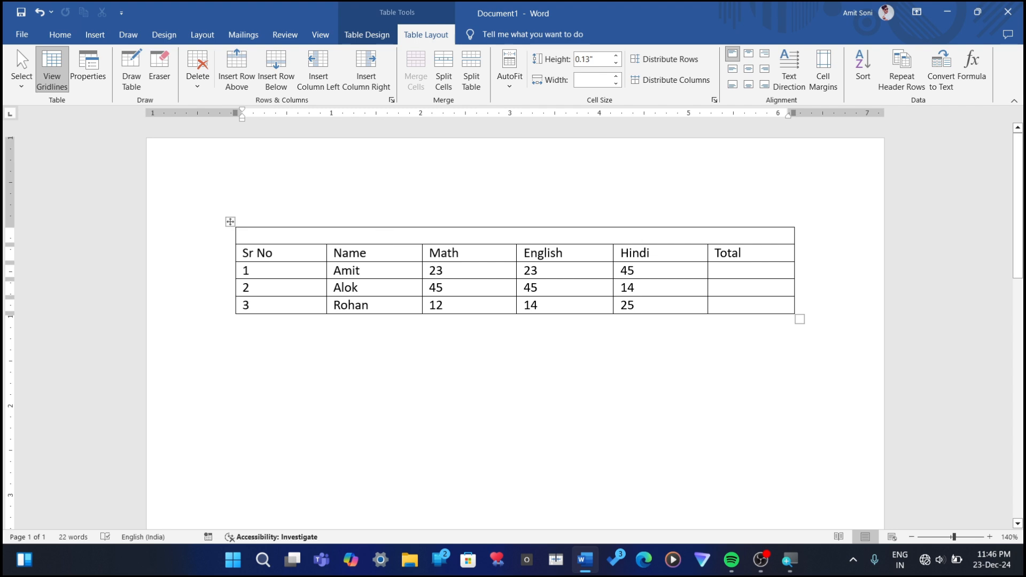
text(Studen)
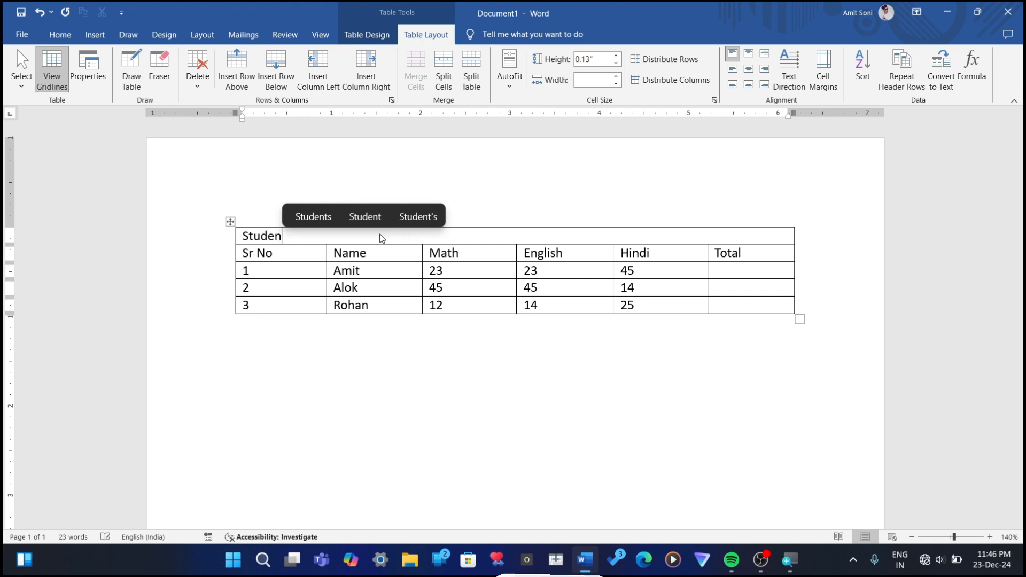
text(t D)
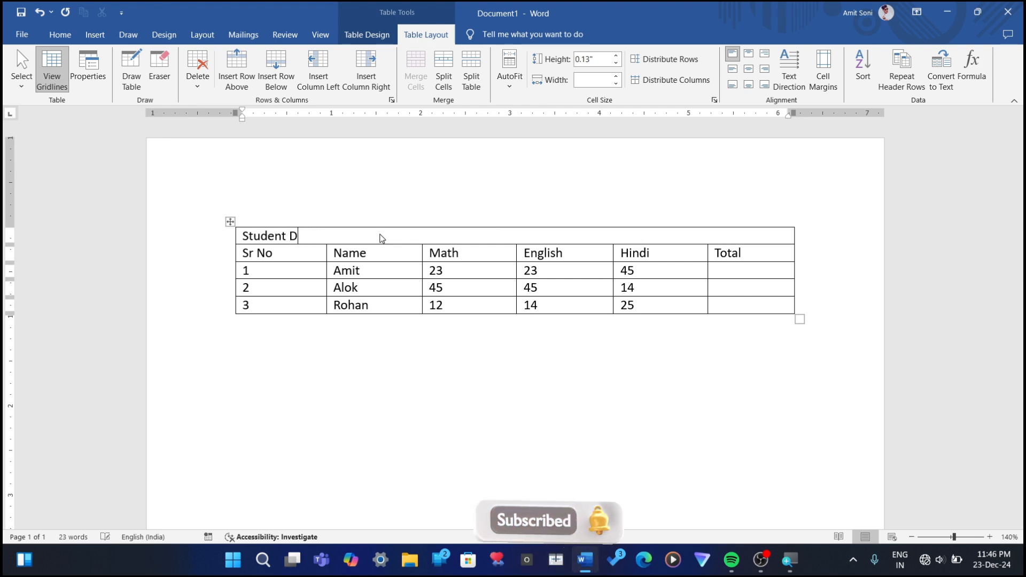
text(ata)
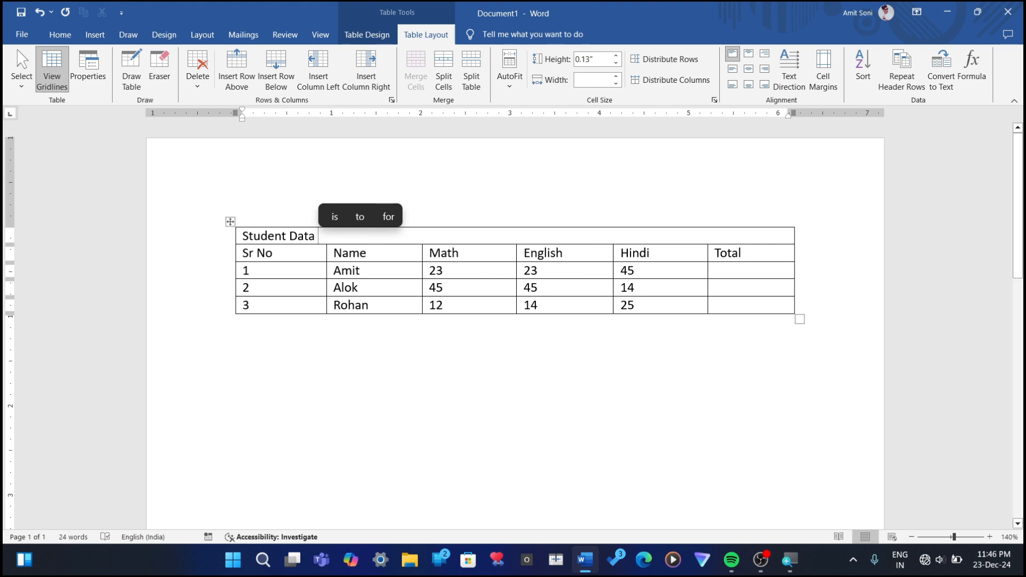
Step: Undo the Student Data title and the merging of the top row's cells
key(ctrl+z)
key(ctrl+z)
key(ctrl+z)
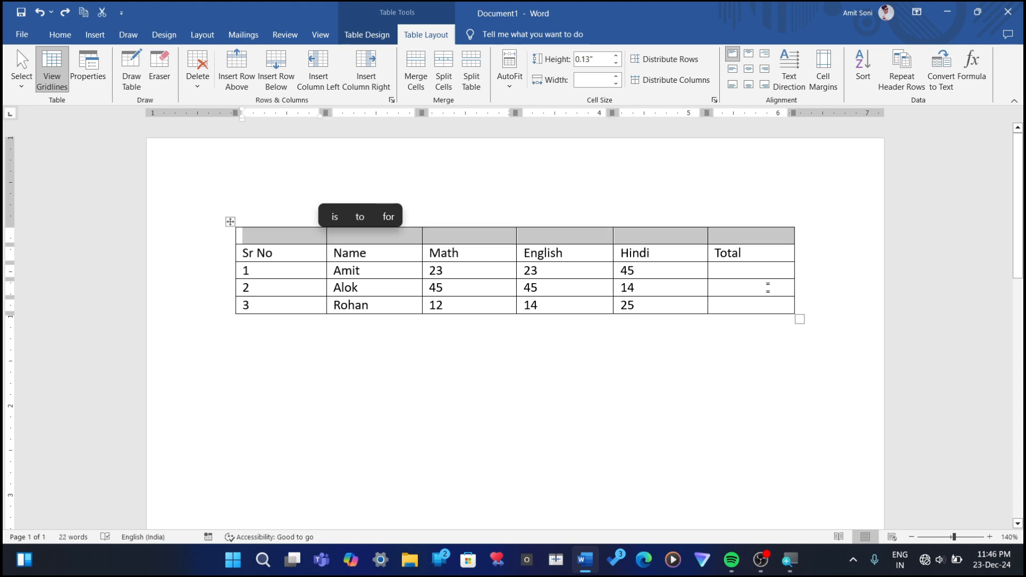
click(754, 257)
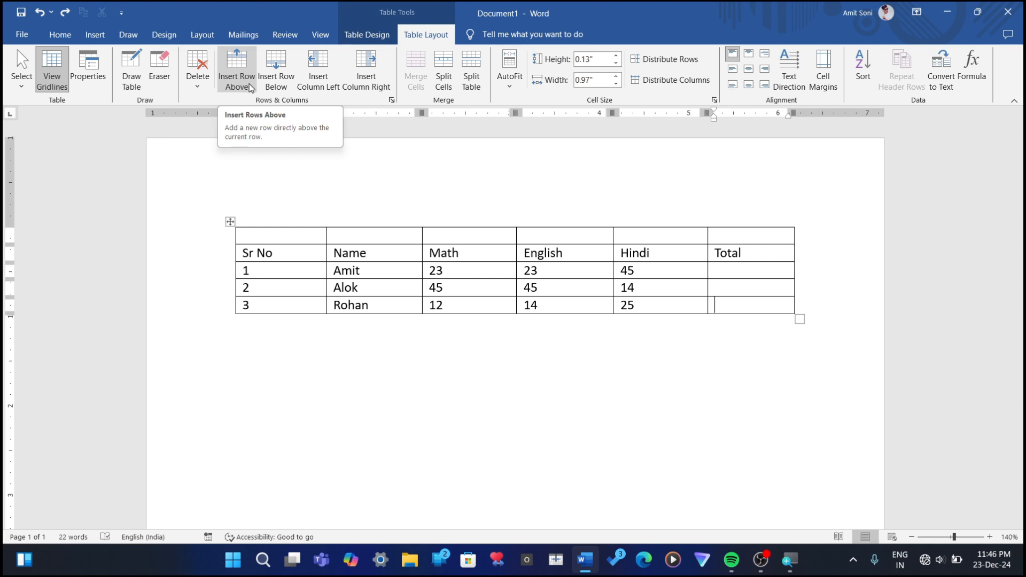
click(725, 239)
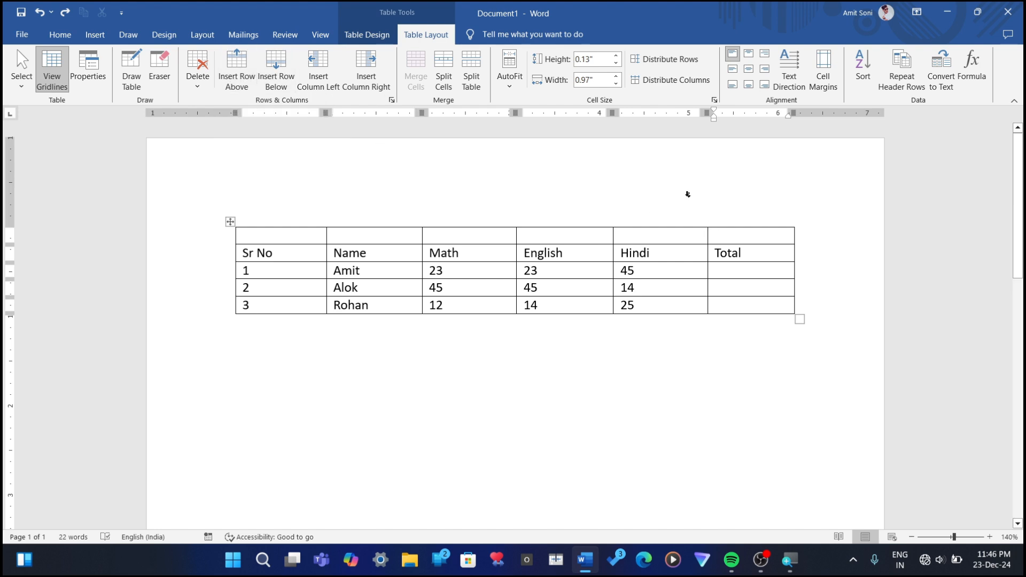
Step: Insert a blank row above the table's top row and another below the third student's row
click(240, 53)
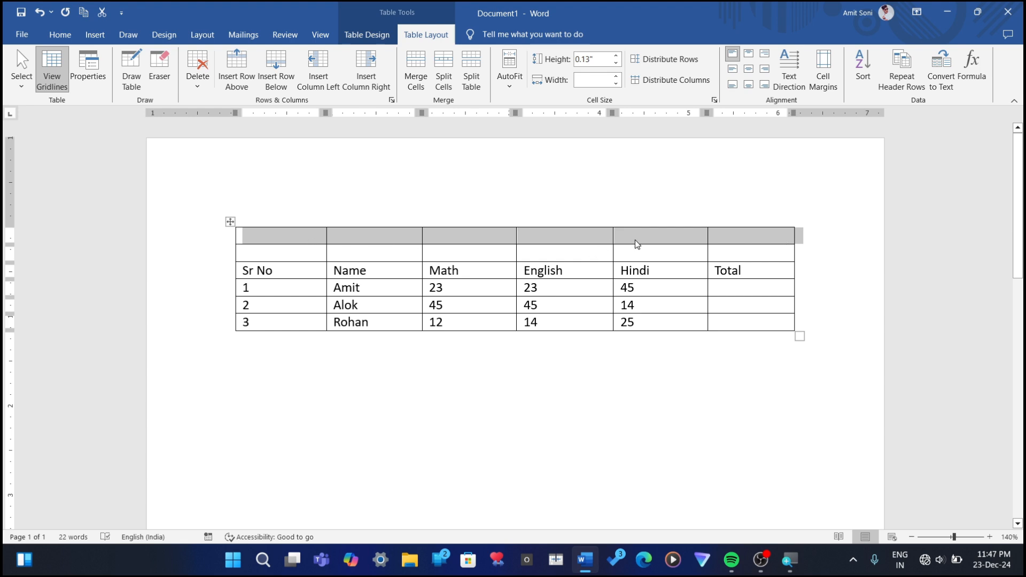
click(742, 326)
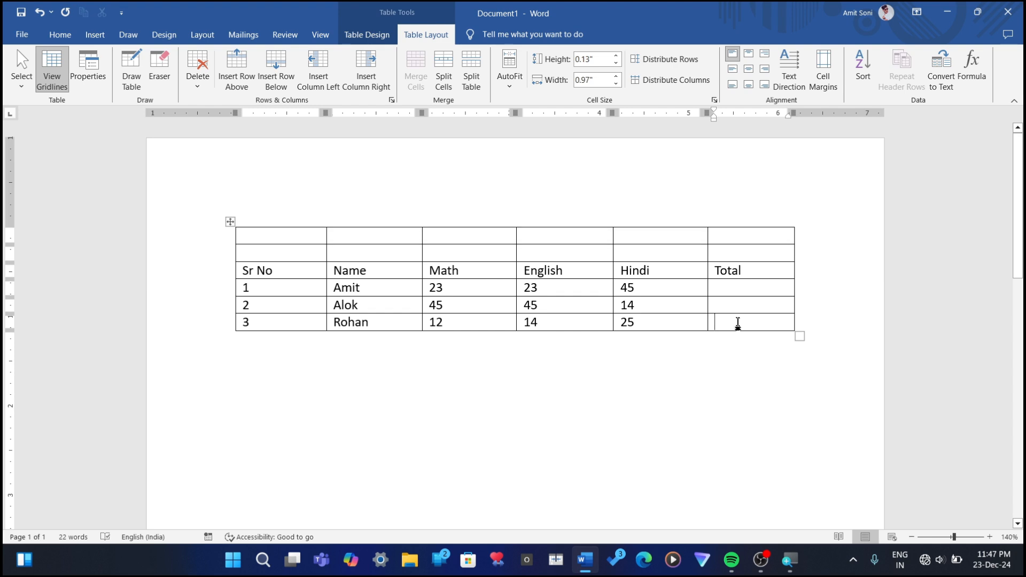
click(287, 80)
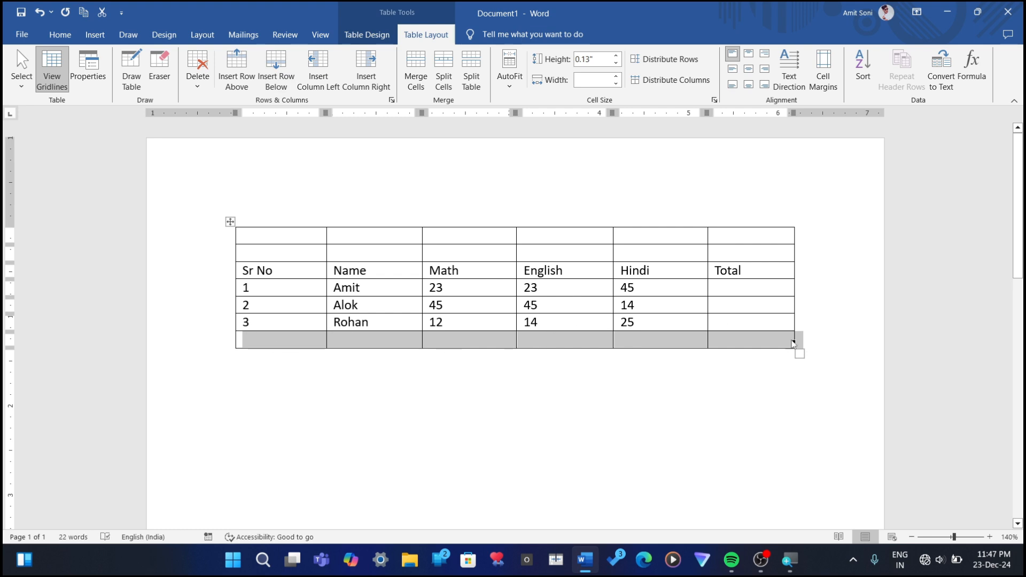
Step: Insert a column to the right of Total and enter Science in its top cell
click(759, 340)
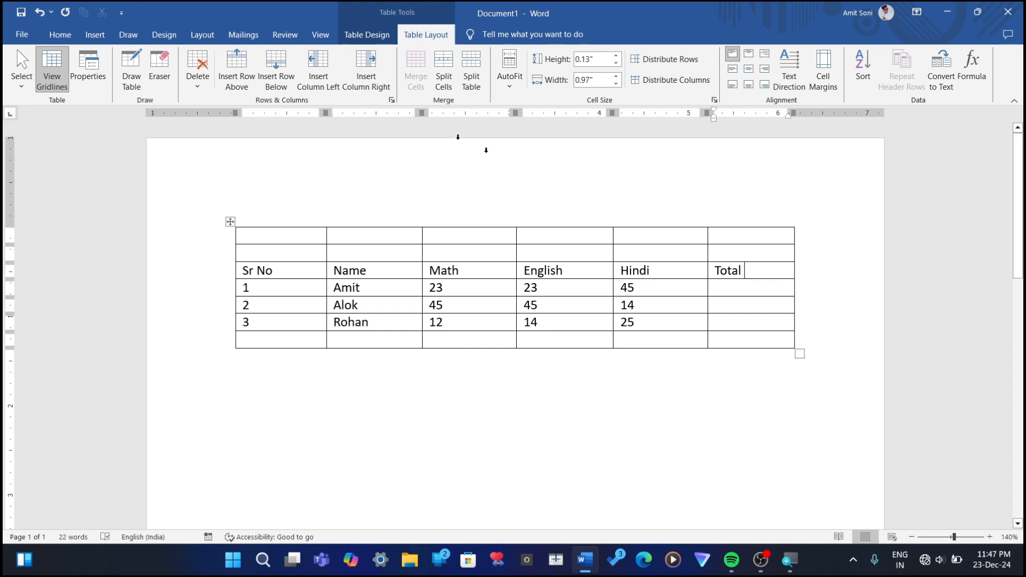
click(373, 84)
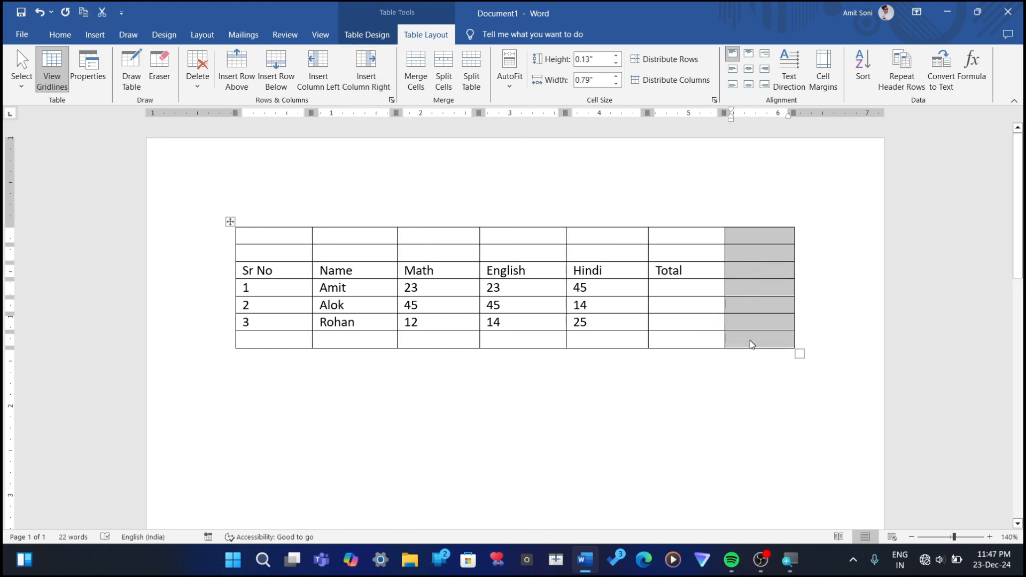
click(779, 270)
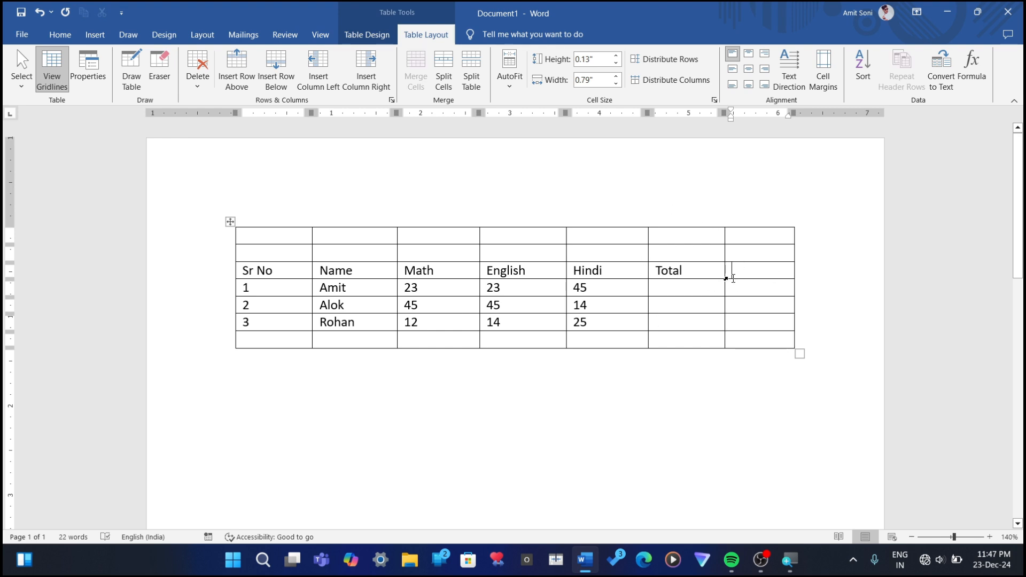
click(728, 238)
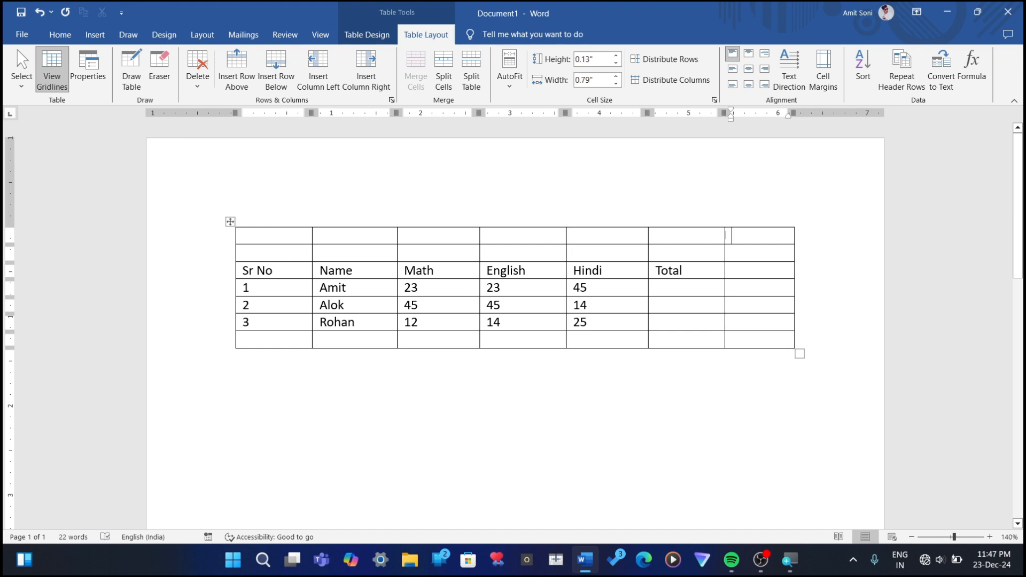
text(Sc)
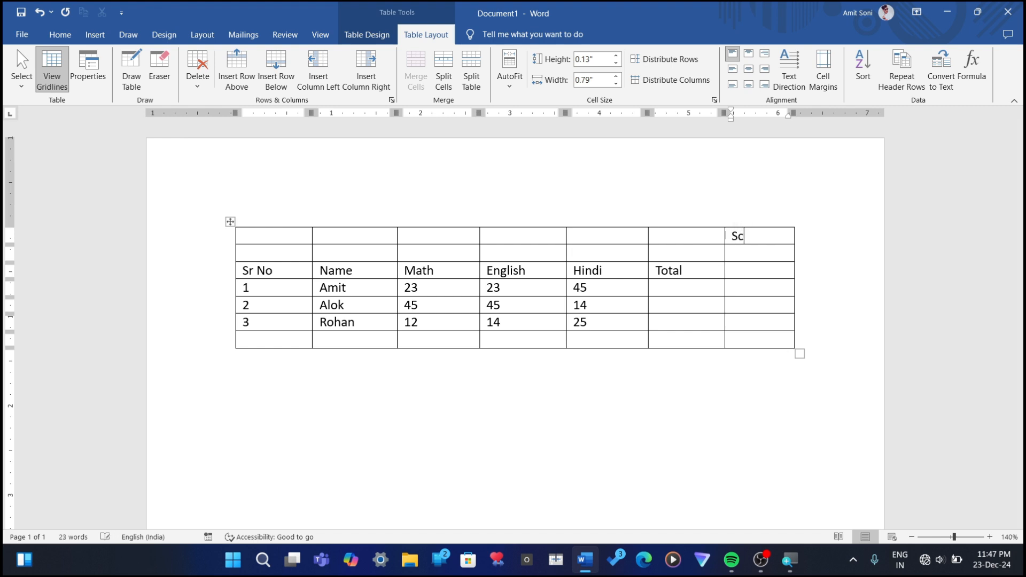
text(ience)
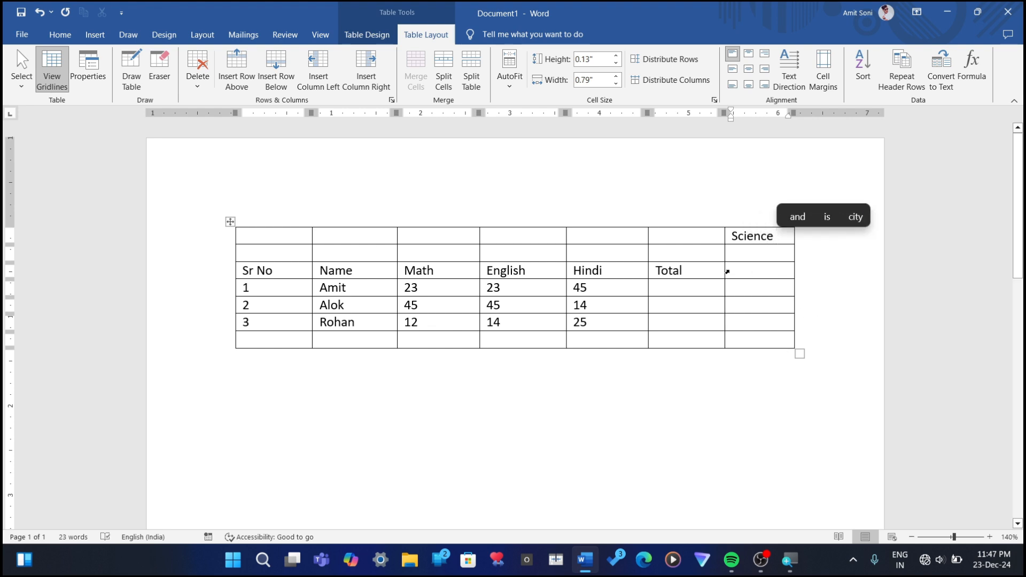
Step: Insert a column to the left of the Science column and enter Art in its top cell
click(316, 66)
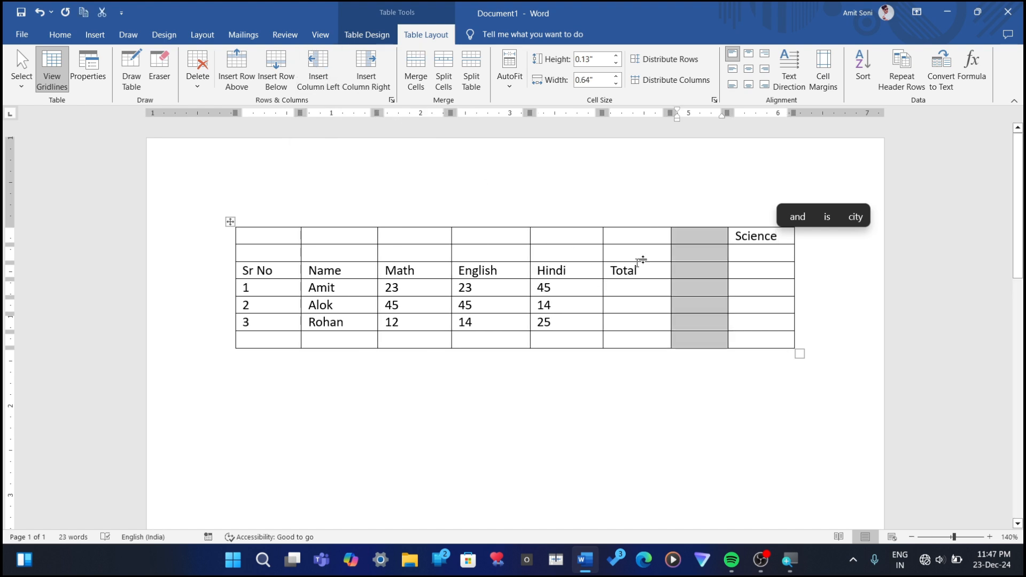
click(699, 239)
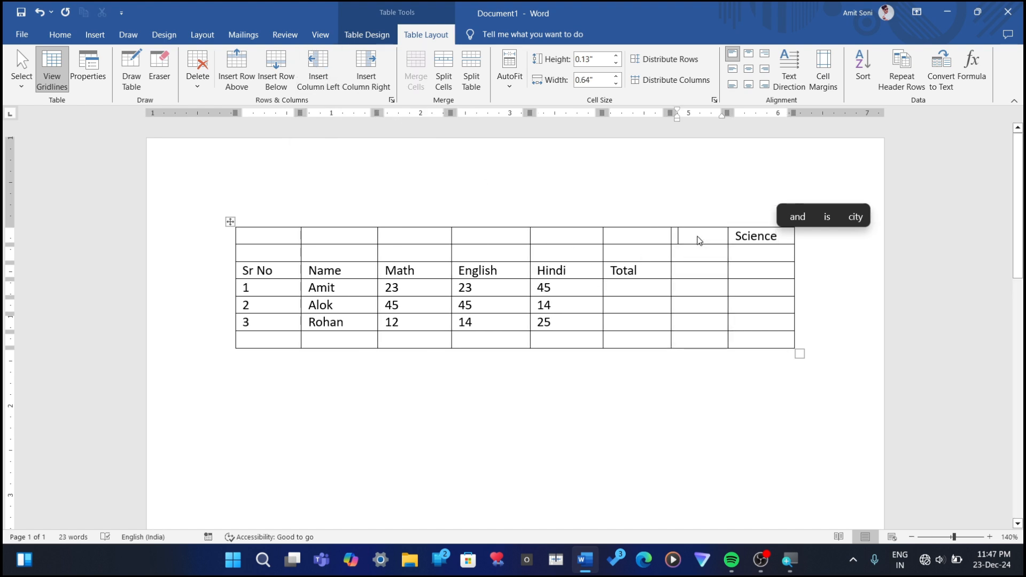
text(Art)
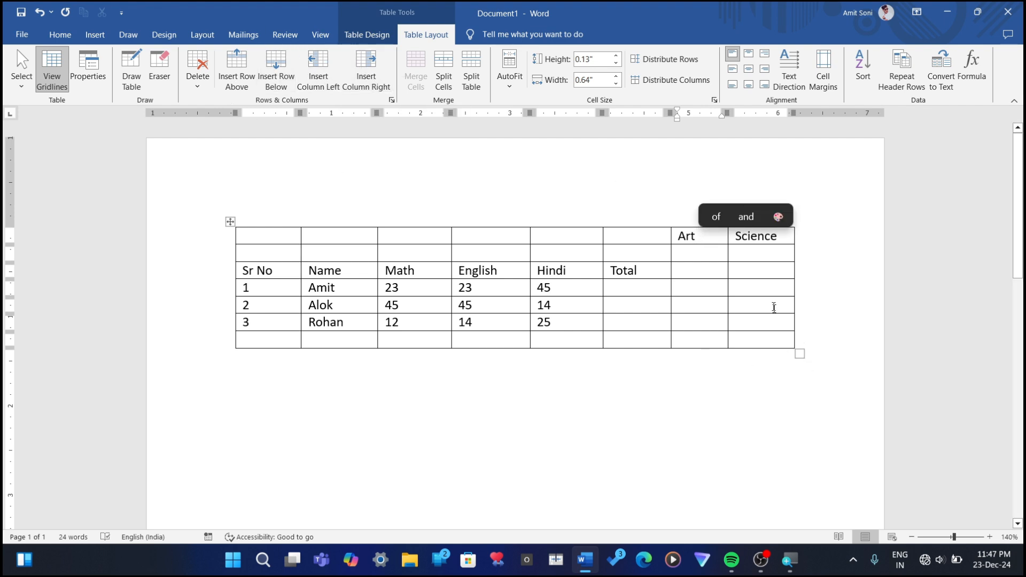
Step: Delete the Science column and the Art column from the table
click(736, 287)
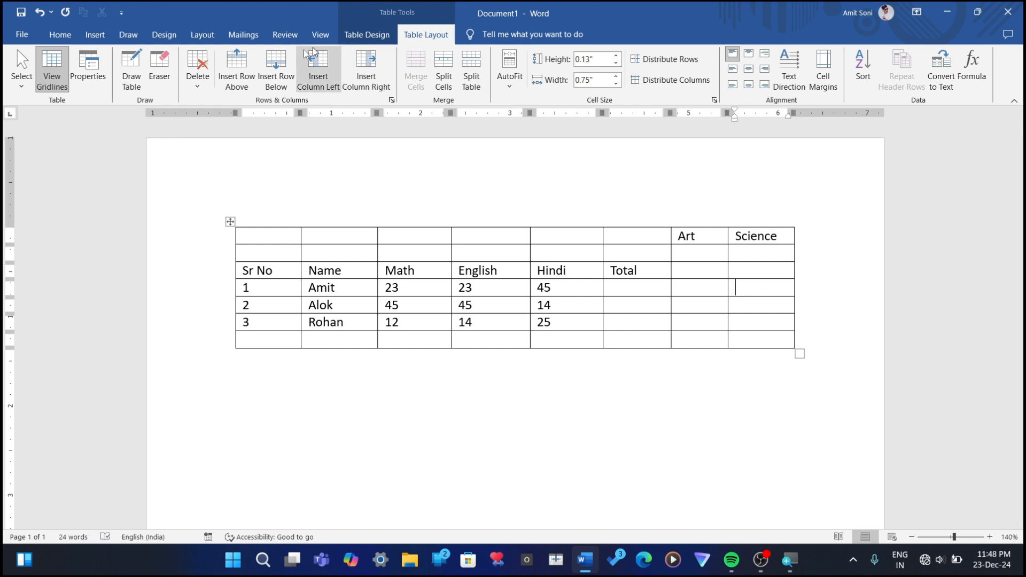
click(202, 87)
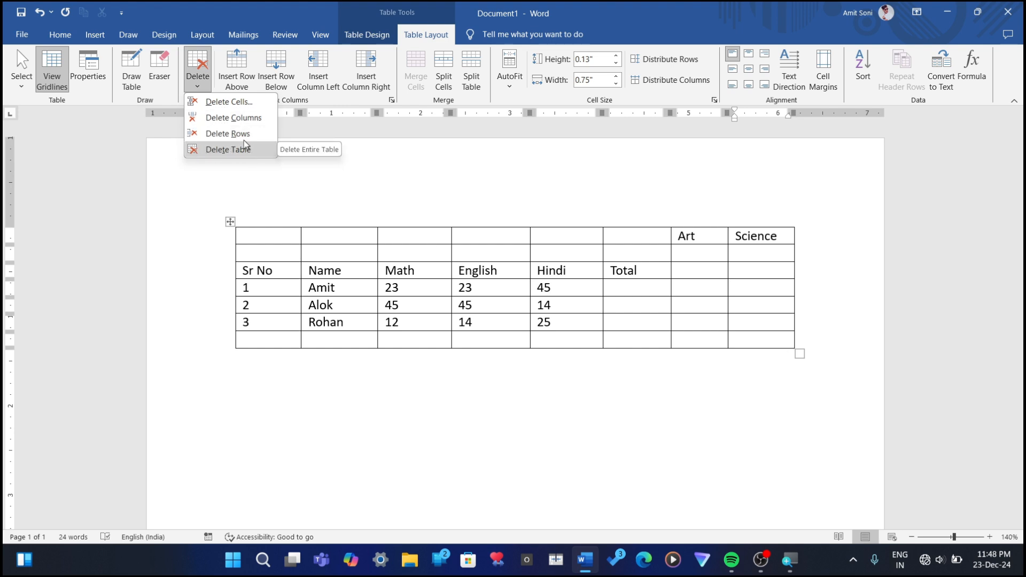
click(225, 118)
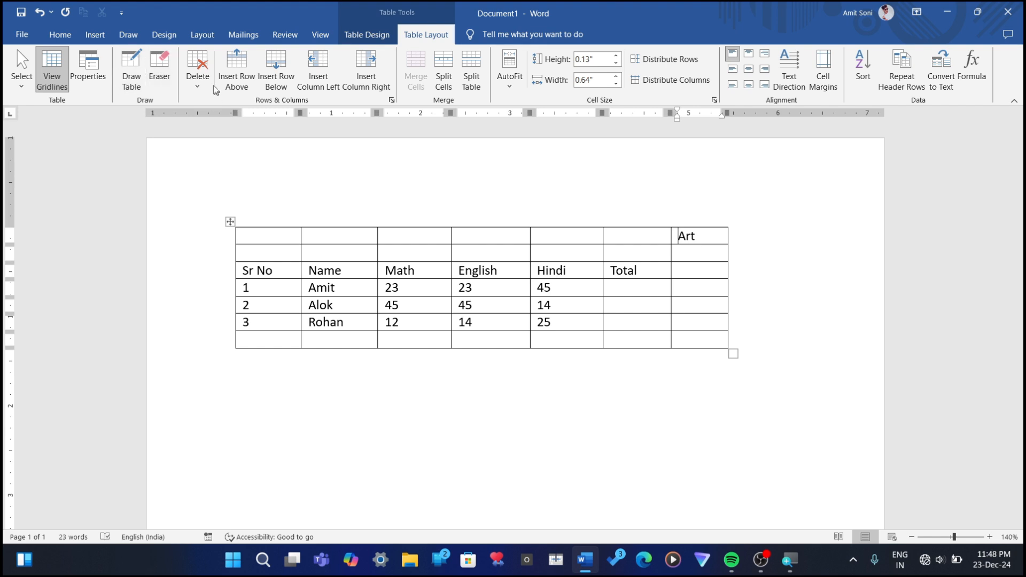
click(197, 70)
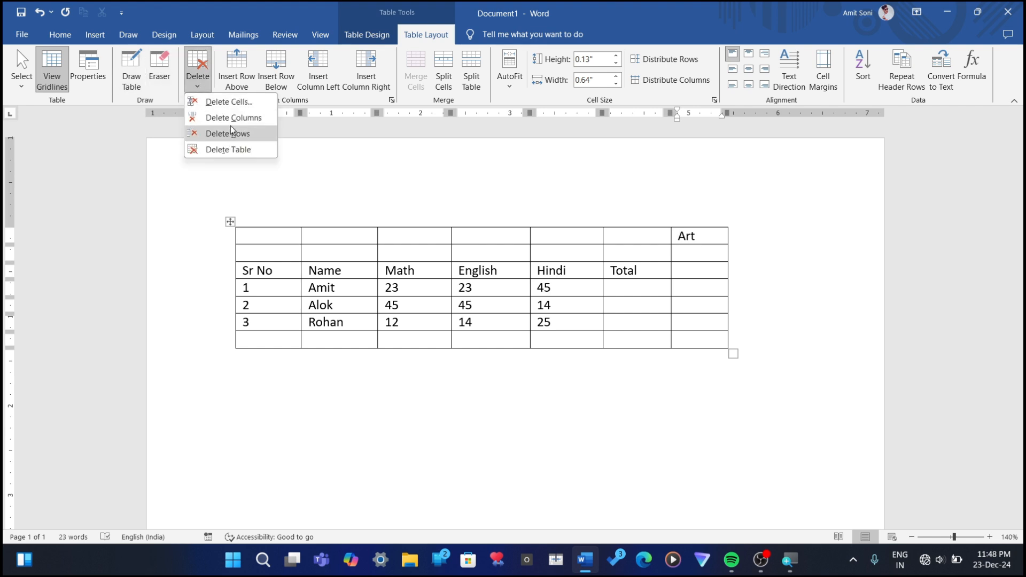
click(231, 118)
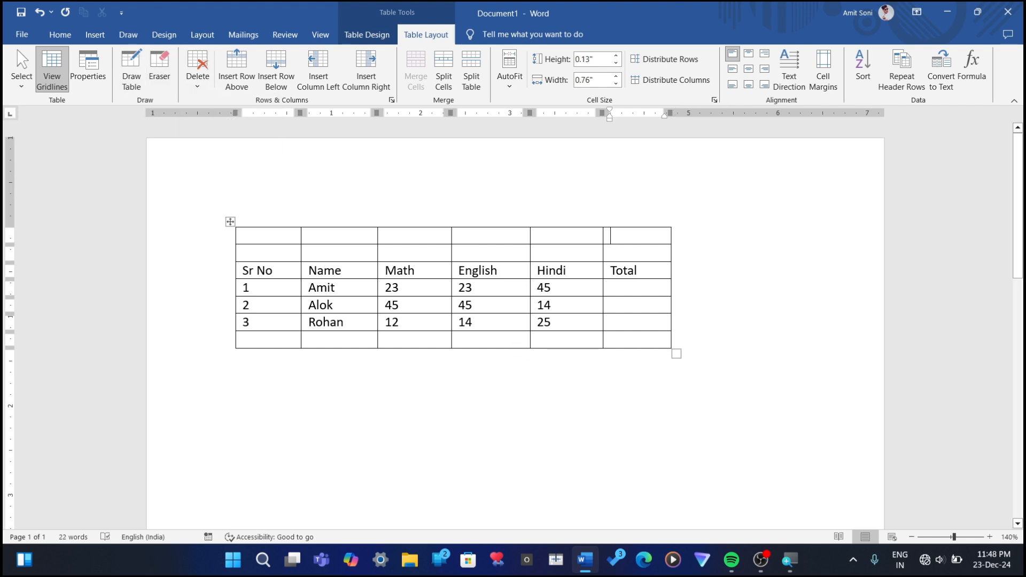
Step: Delete the blank row at the end of the table and the uppermost of the blank rows above the header
click(618, 341)
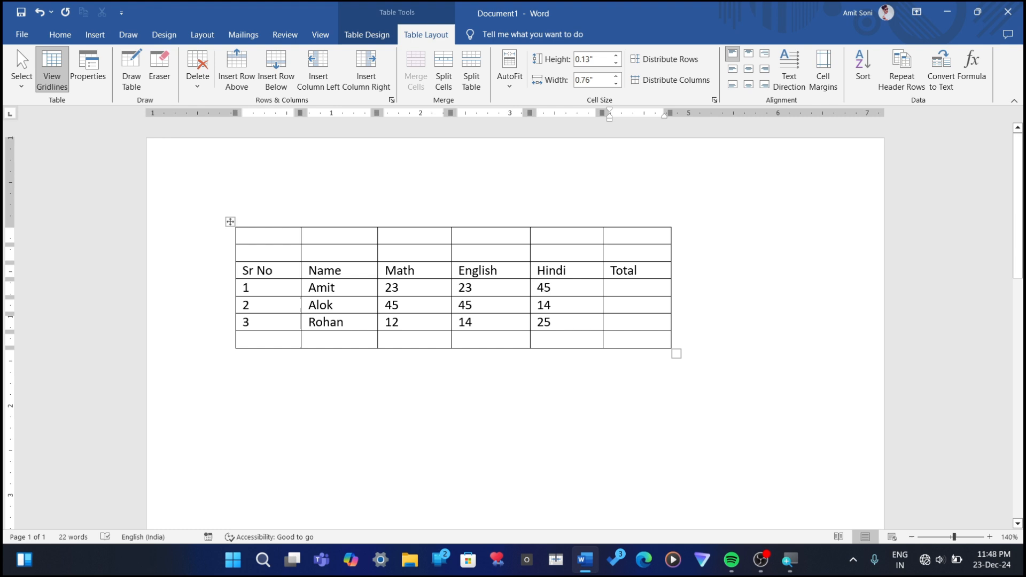
click(197, 77)
click(239, 136)
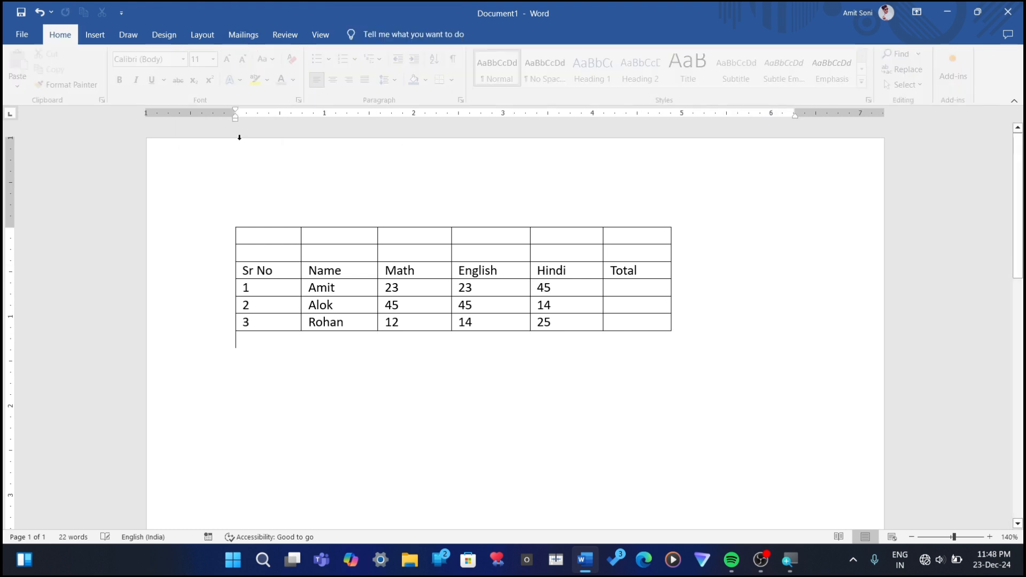
click(616, 234)
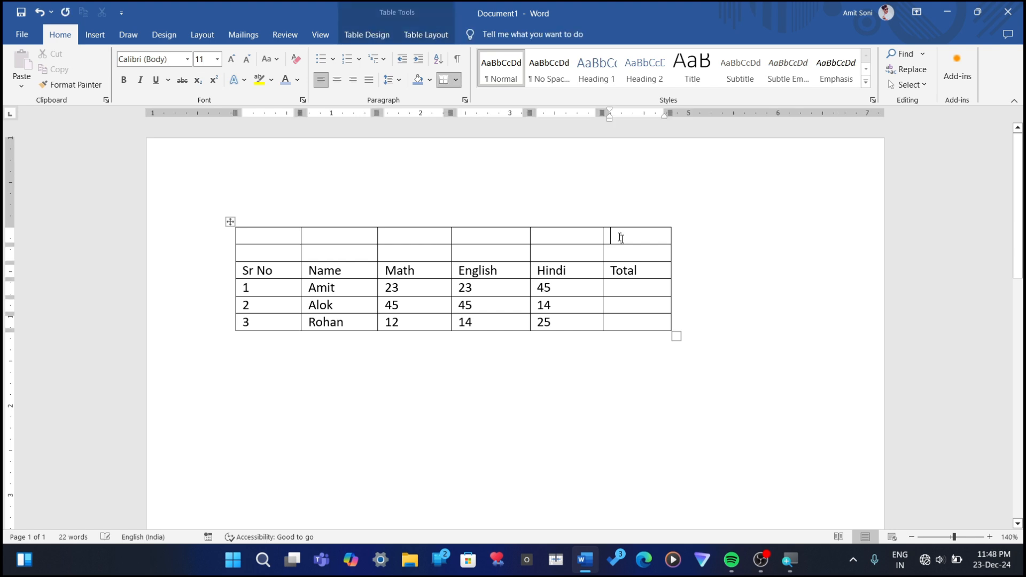
click(416, 34)
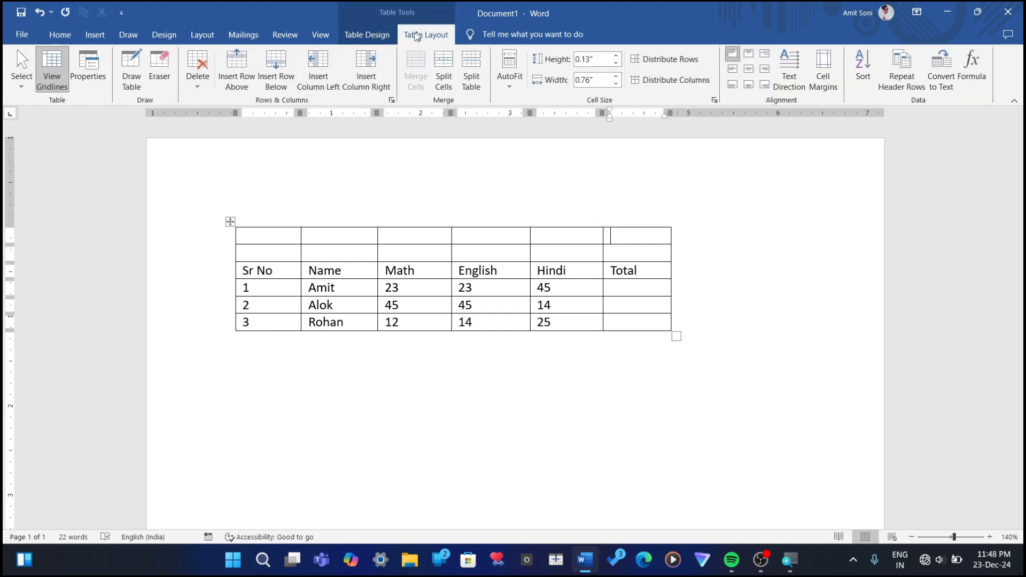
click(198, 85)
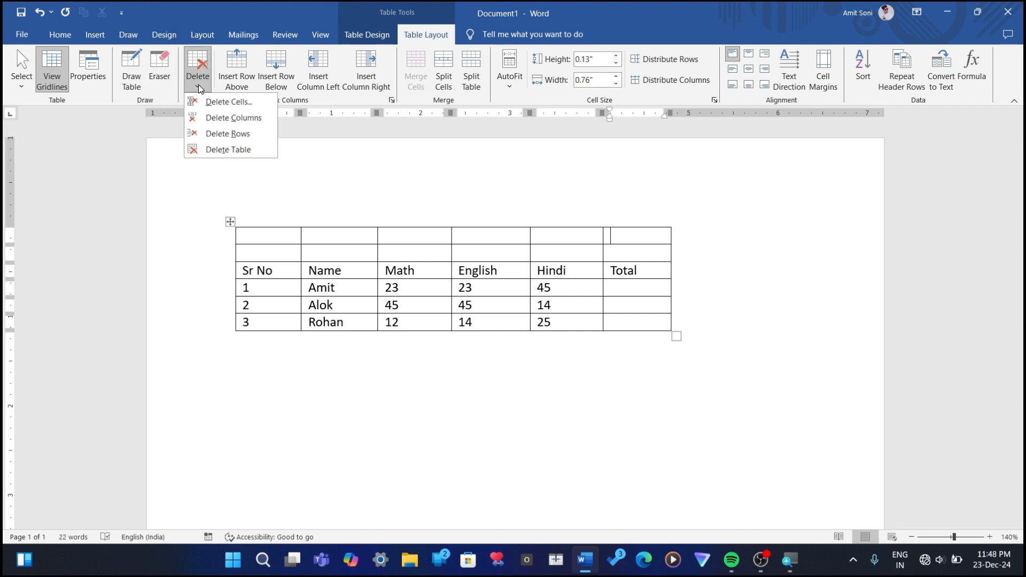
click(243, 133)
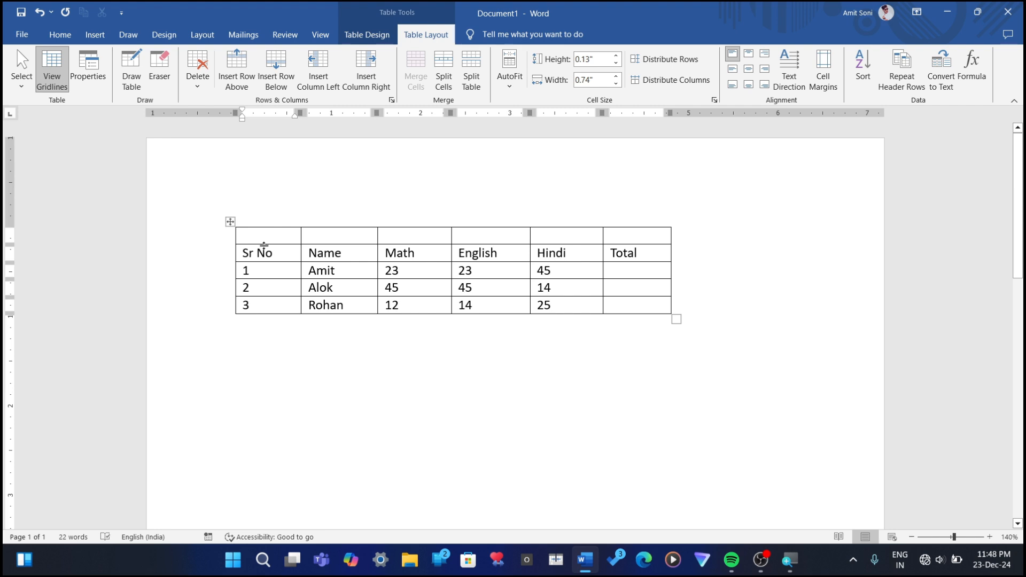
Step: Delete the entire student marks table and undo the deletion
click(197, 86)
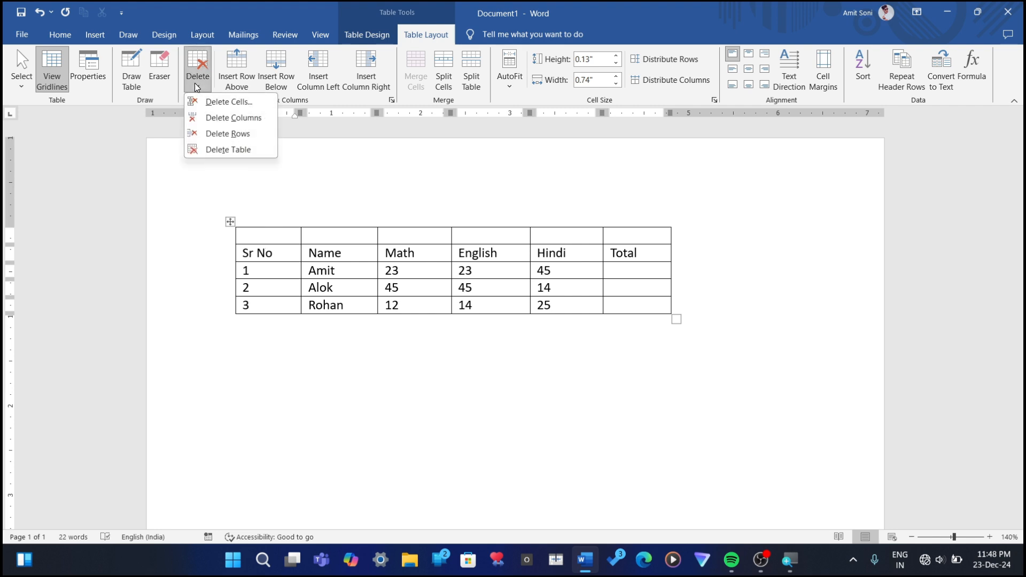
click(236, 151)
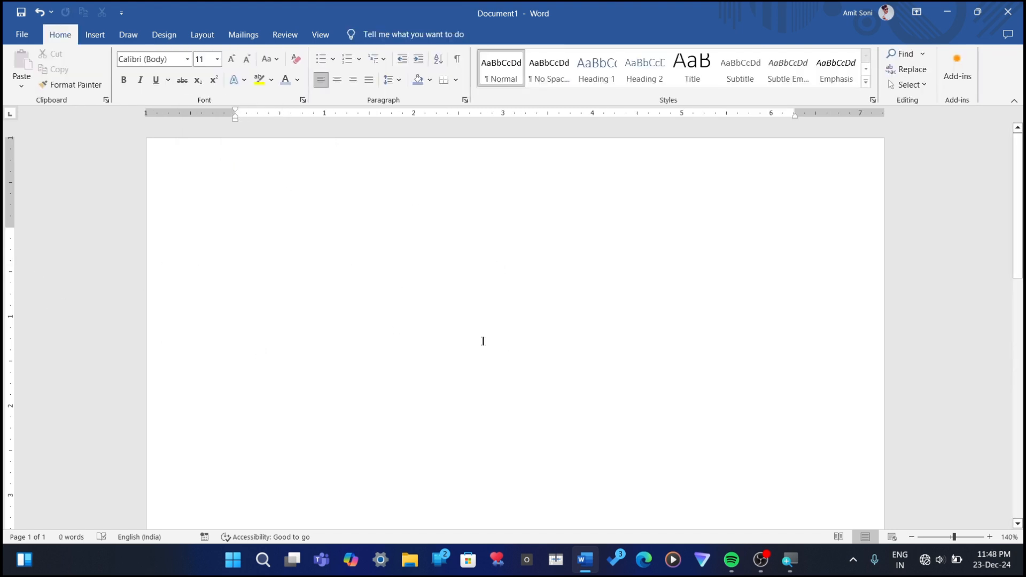
key(ctrl+z)
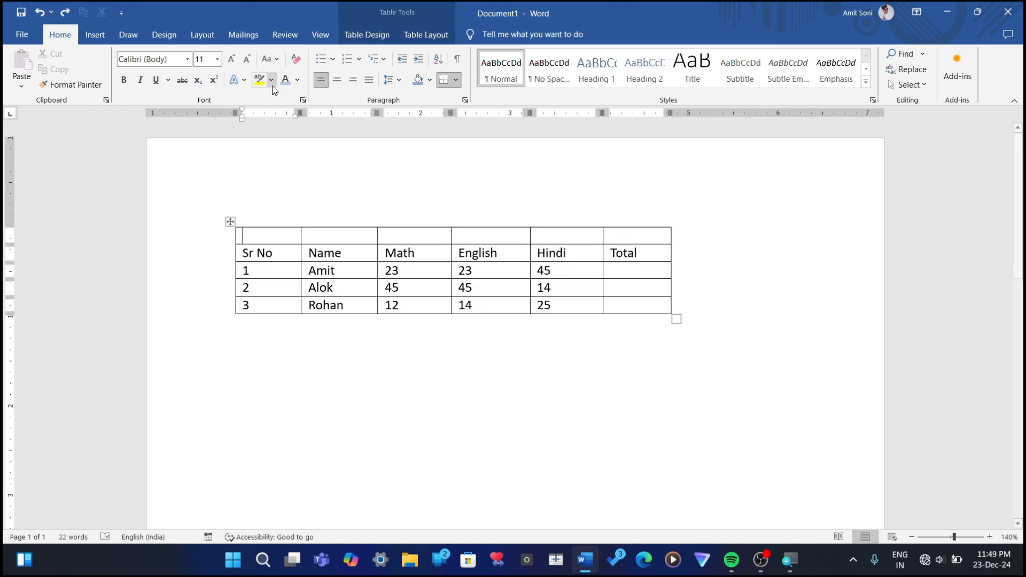
Step: Delete the blank cell above Total with the Shift cells left option, and undo the deletion
click(405, 40)
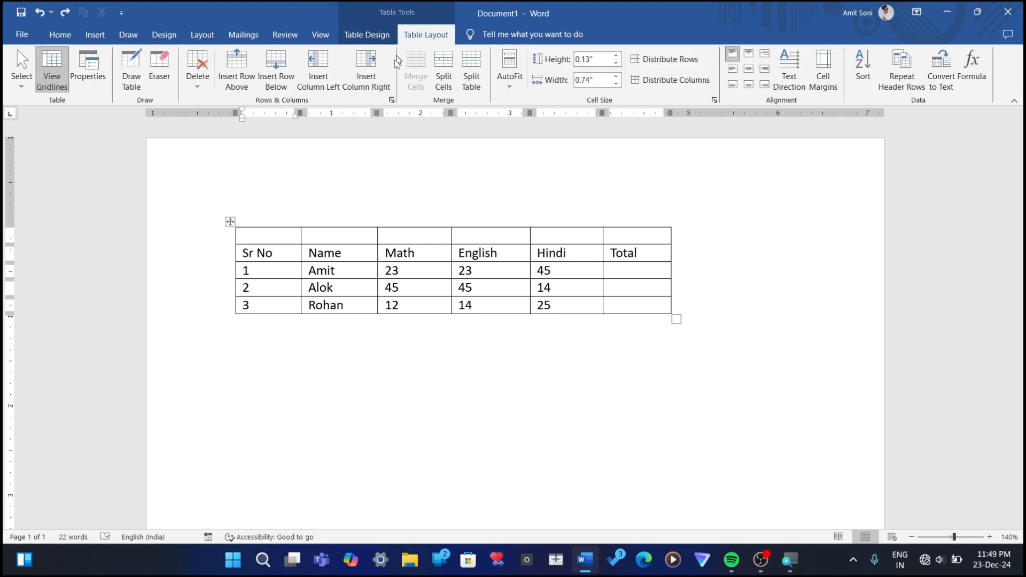
click(197, 89)
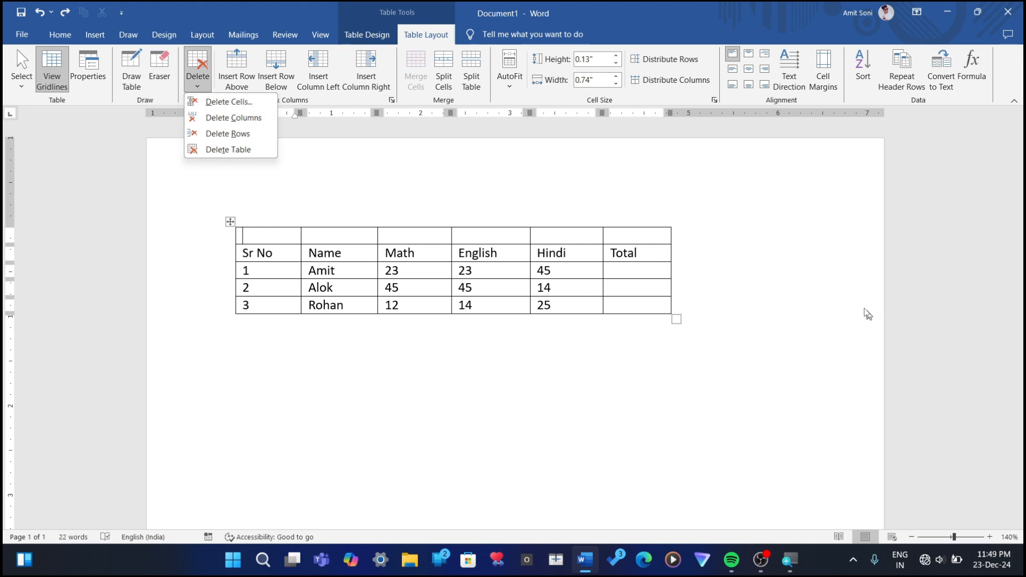
click(657, 242)
click(639, 238)
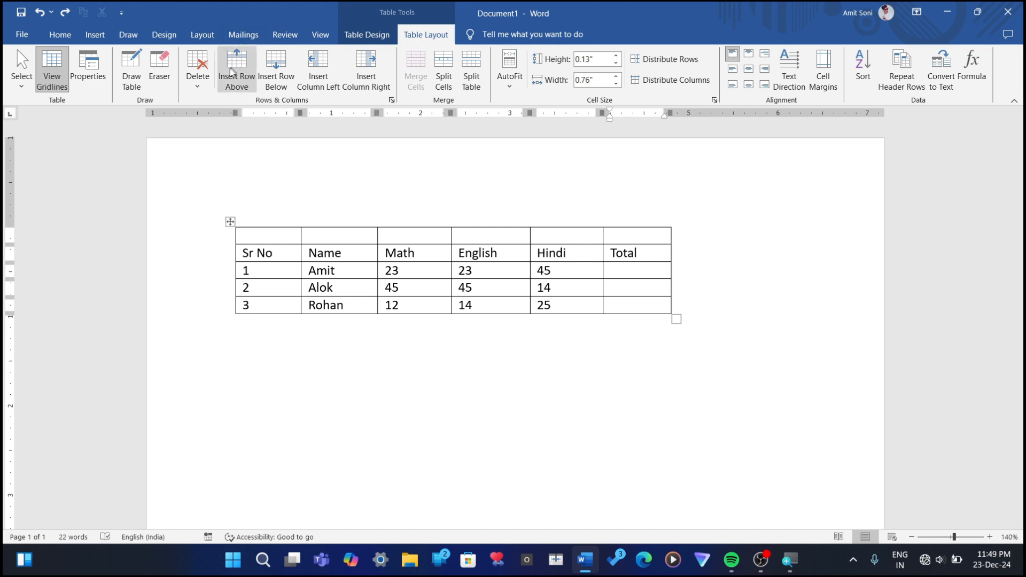
click(198, 83)
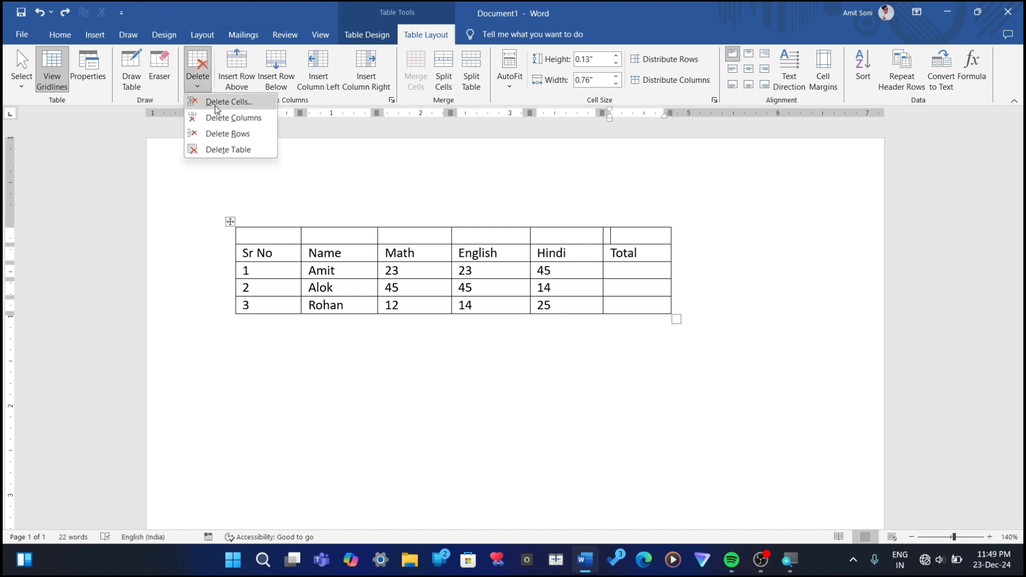
click(215, 102)
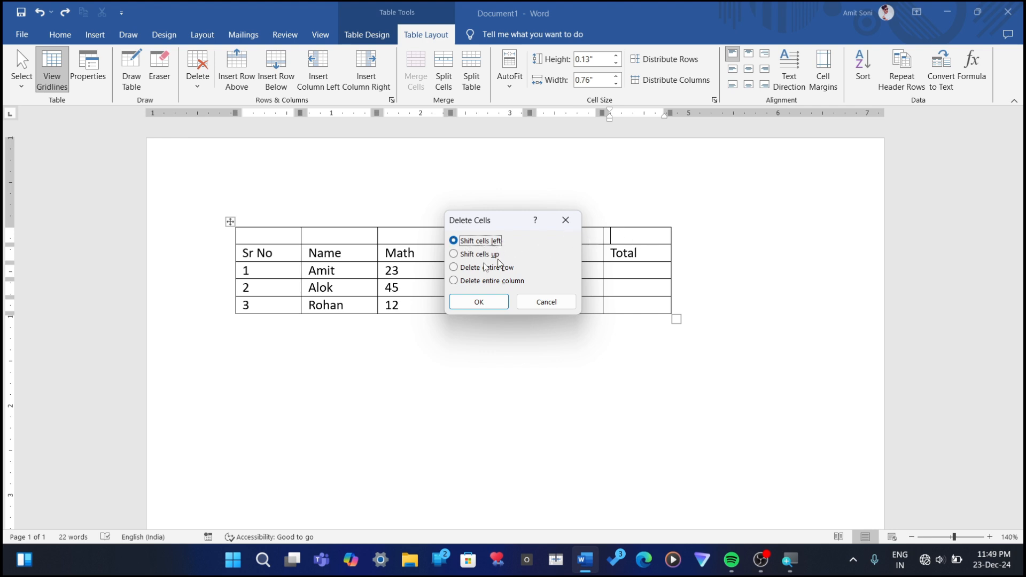
click(479, 303)
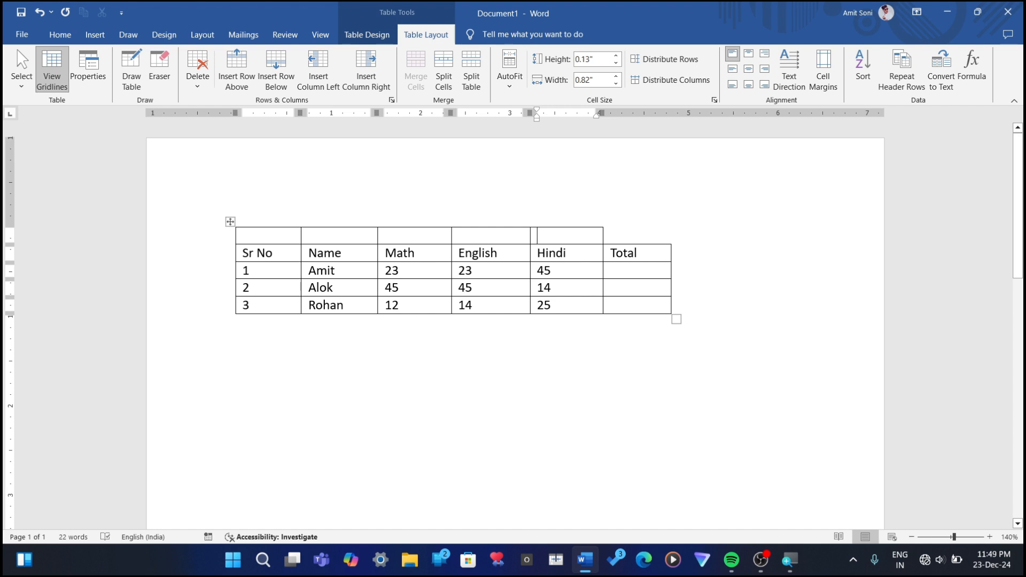
key(ctrl+z)
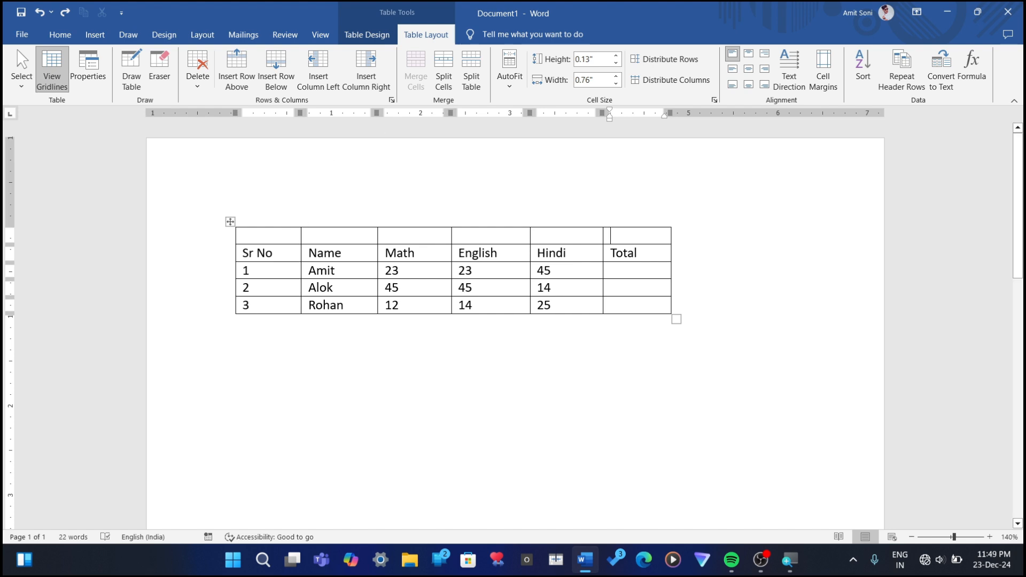
Step: Merge all cells of the blank row above the header, from Sr No to Total
click(255, 236)
drag(256, 235, 620, 234)
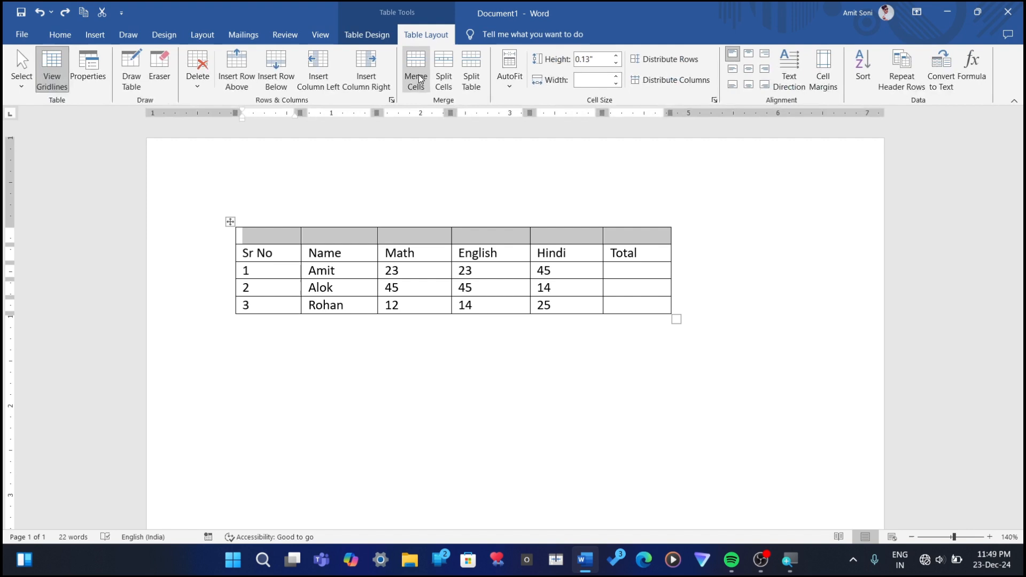
click(422, 83)
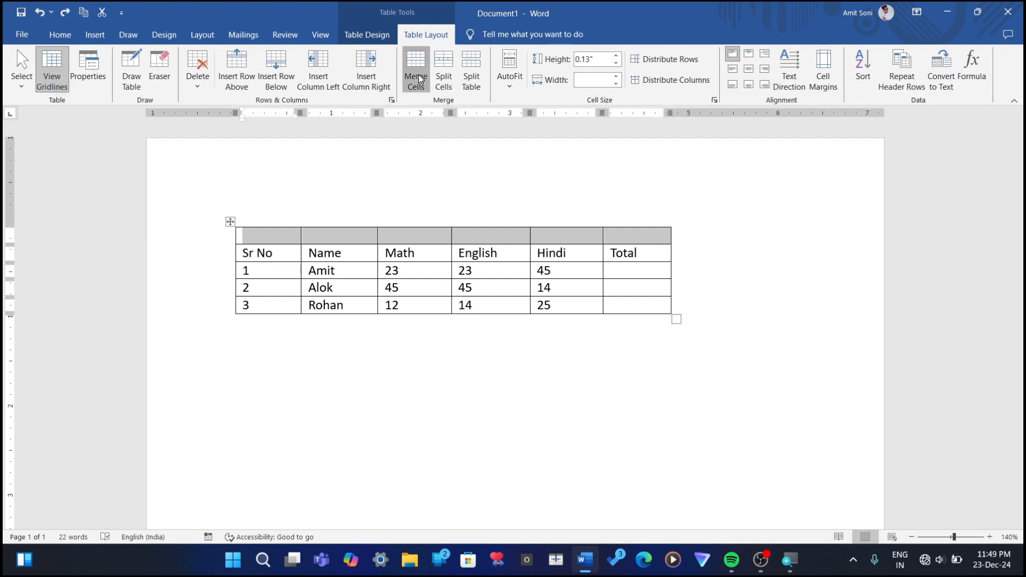
Step: Enter the title "Student Data" in the merged row above the table header
click(284, 242)
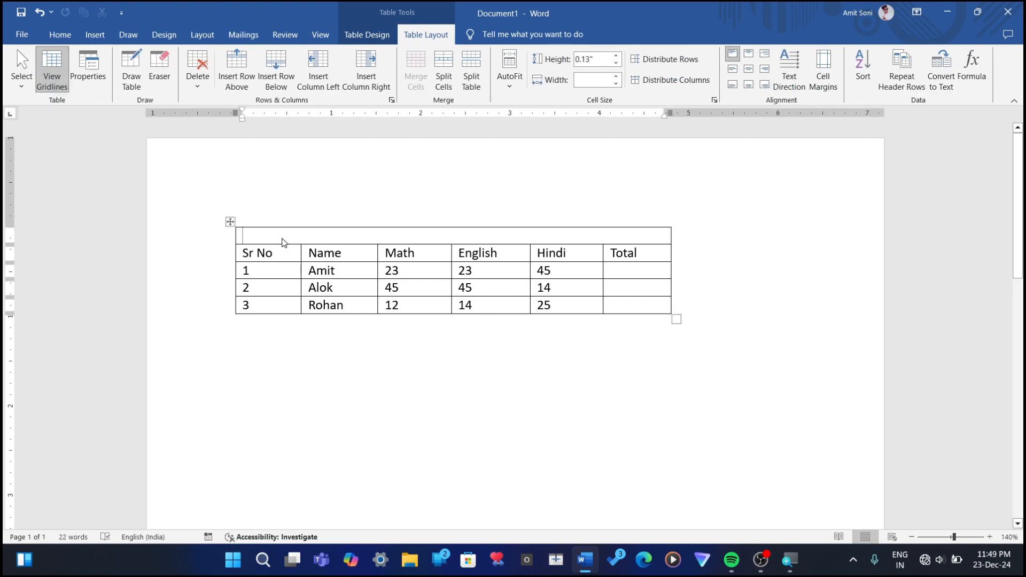
text(S)
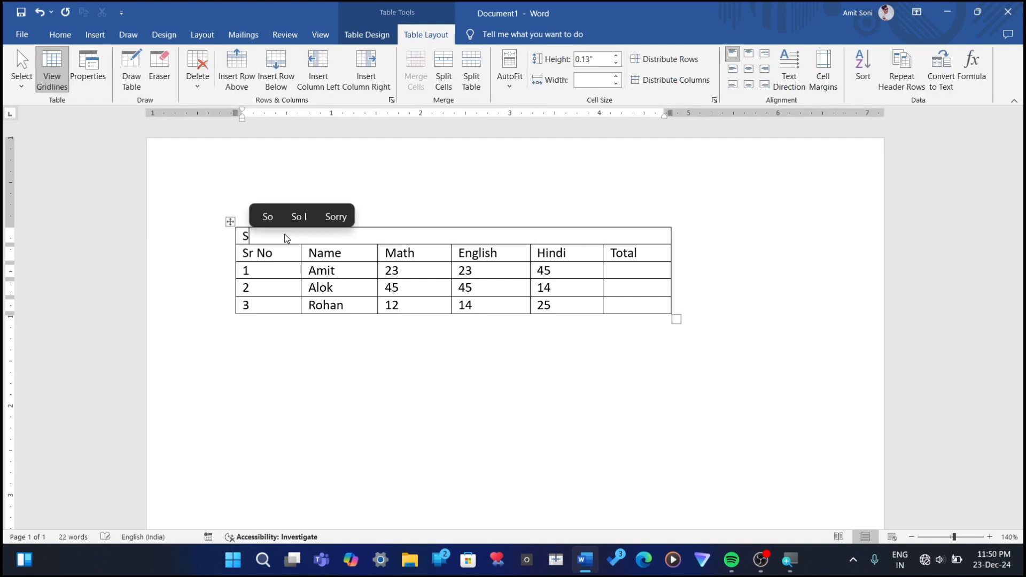
text(tudent DAt)
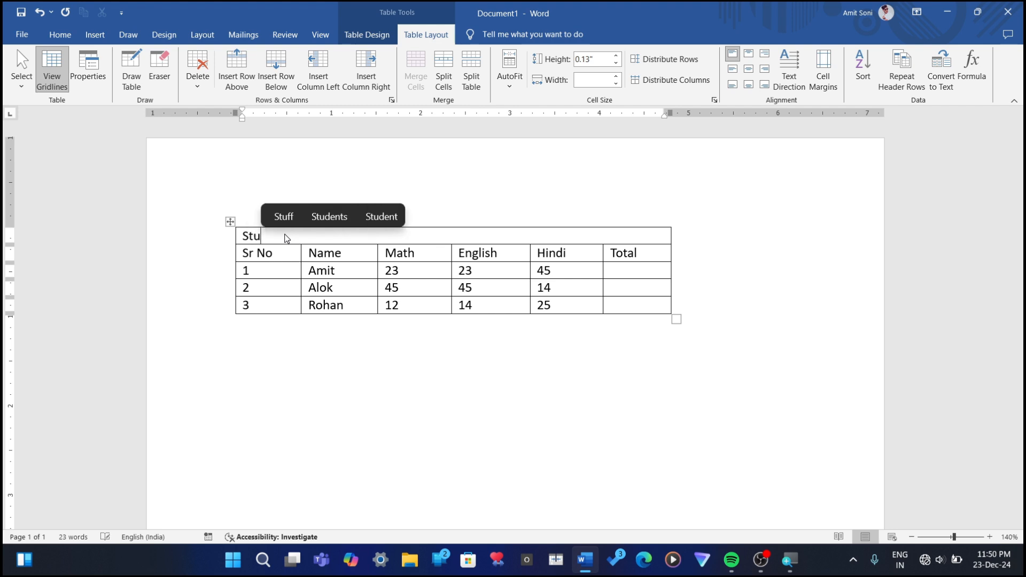
key(BackSpace)
key(BackSpace)
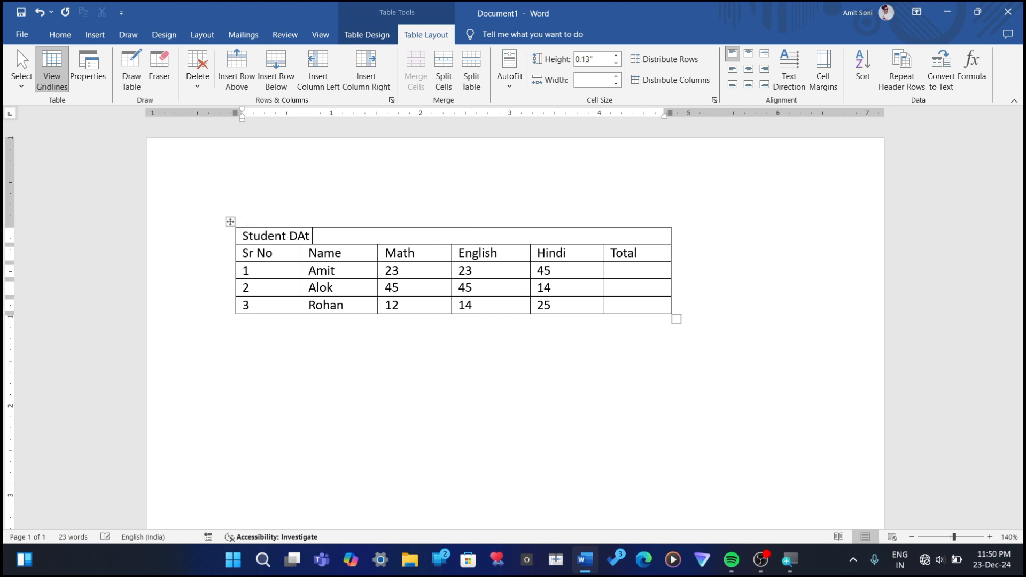
text(ata)
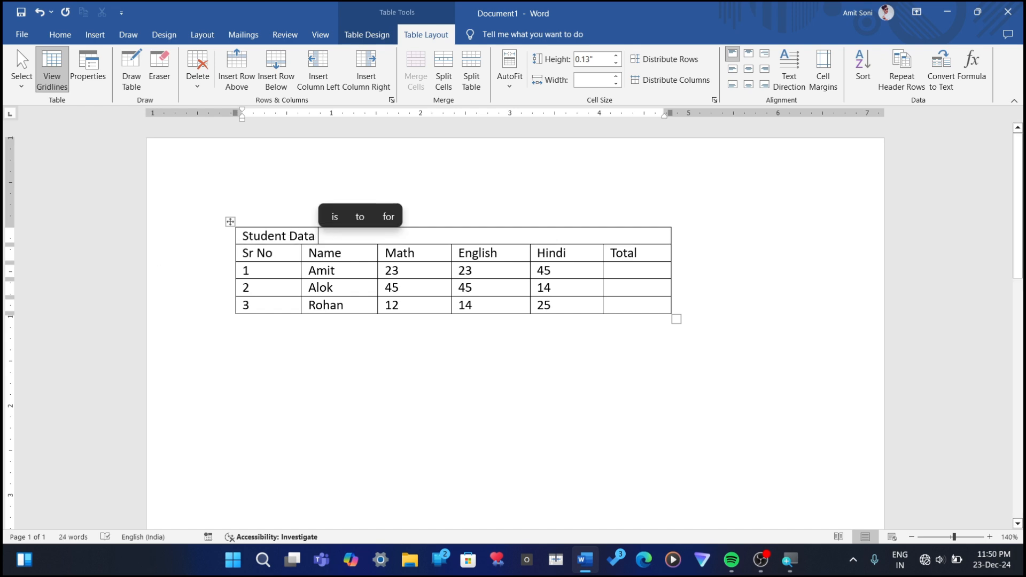
Step: Enlarge the "Student Data" title by three font size increments and center it across the merged row
triple_click(285, 238)
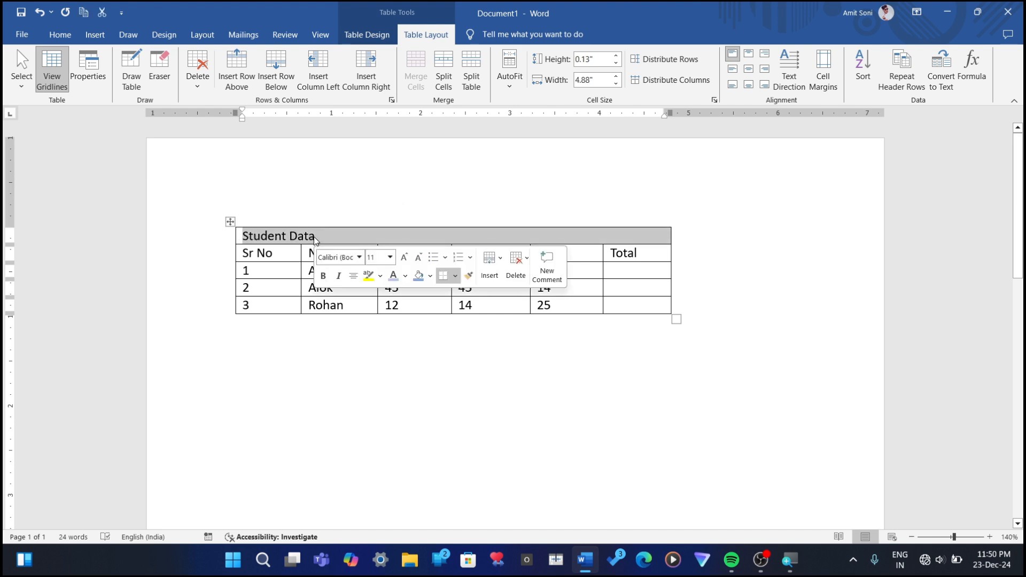
key(ctrl+shift+period)
key(ctrl+shift+period)
key(ctrl+shift+period)
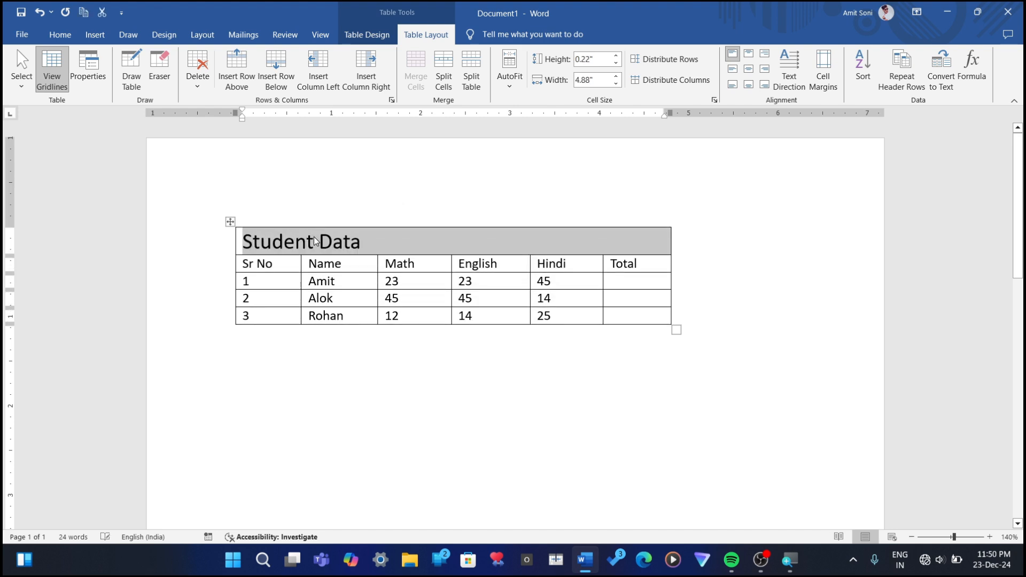
key(ctrl+e)
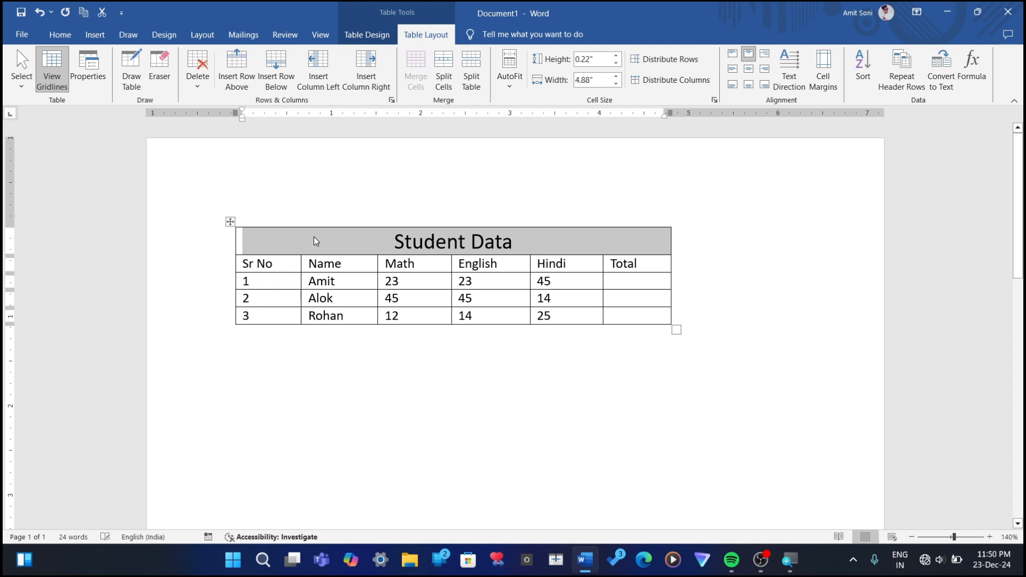
click(571, 241)
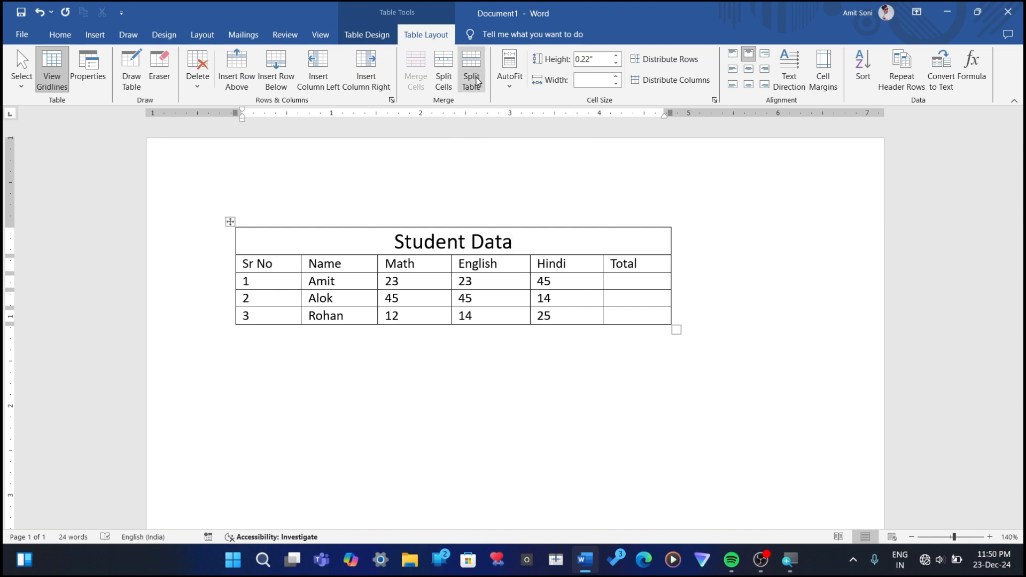
Step: Place the insertion point in the Sr No cell of the row numbered 2
click(273, 293)
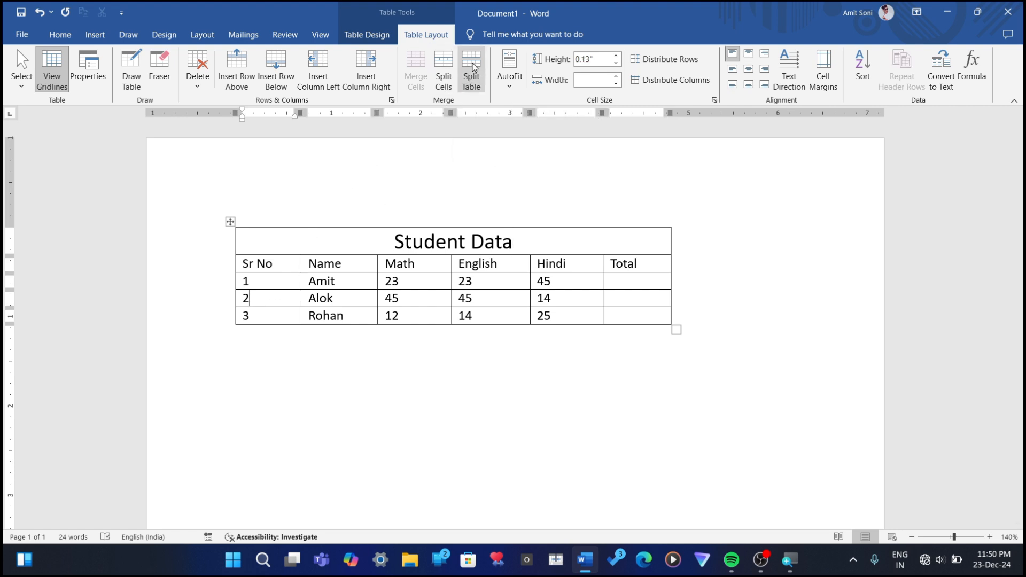
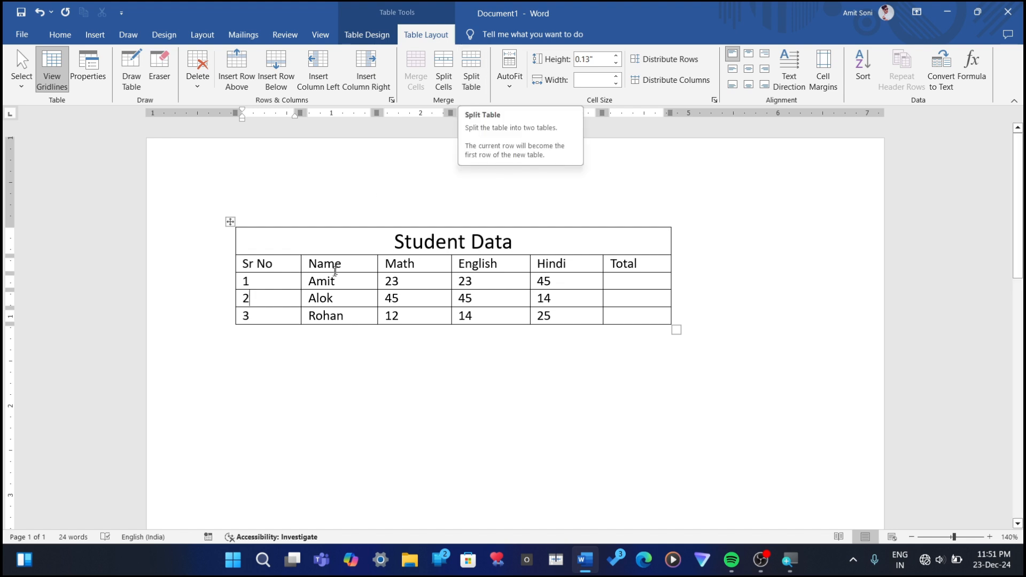
Step: Split the table above the row numbered 2, and undo the split to restore a single table
click(465, 81)
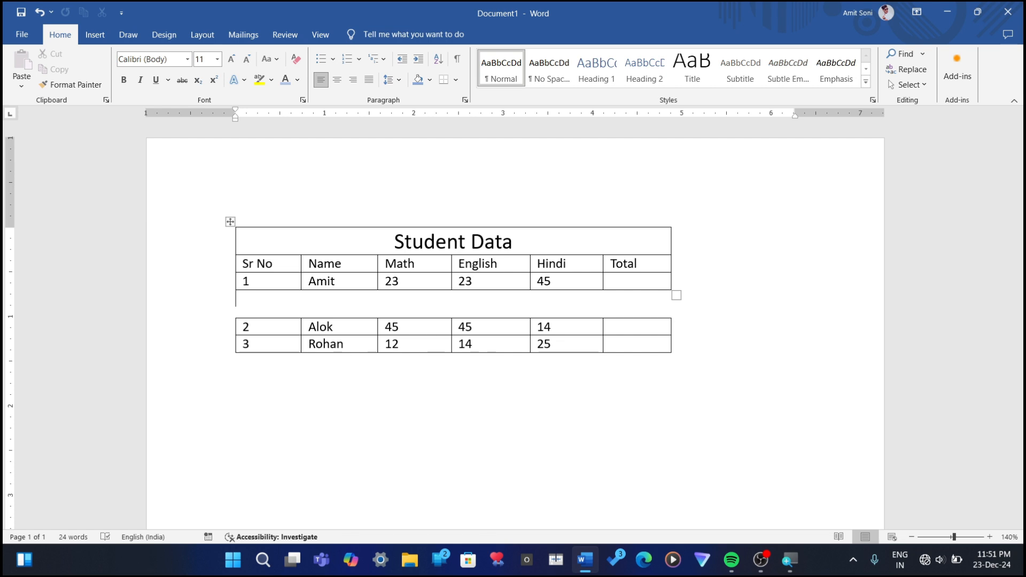
key(Delete)
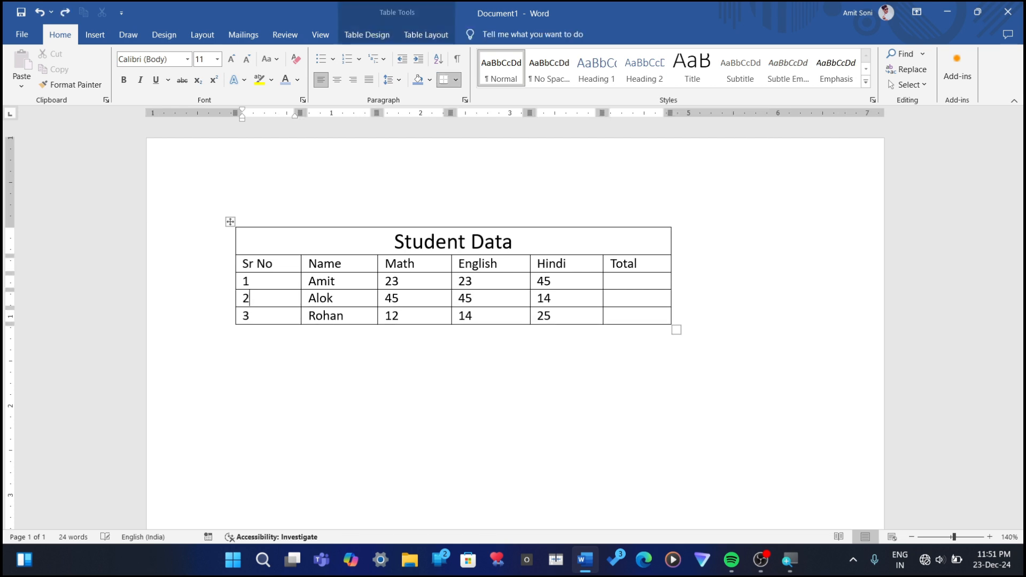
click(426, 34)
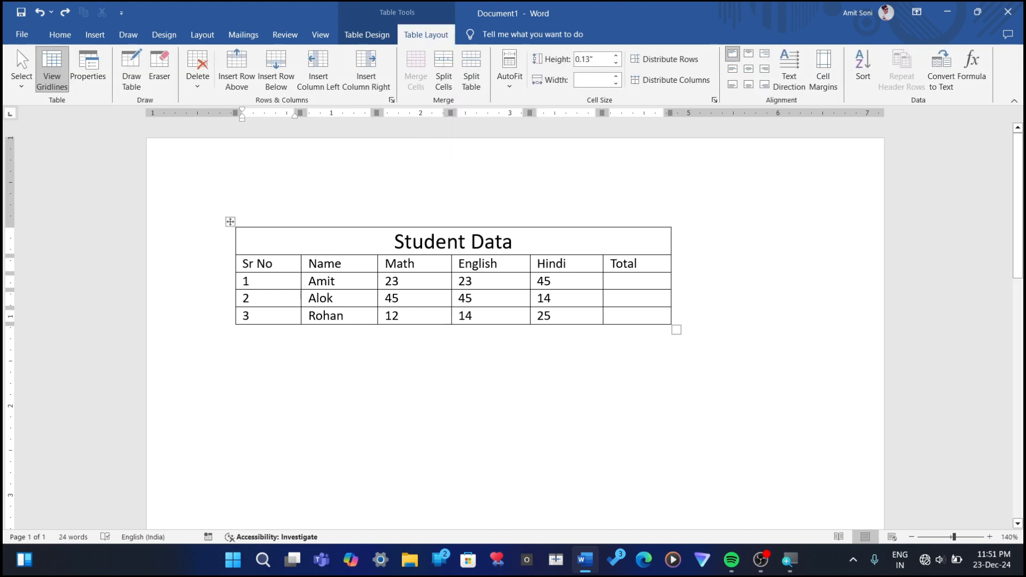
Step: Split the Math header cell into 1 column and 2 rows
click(419, 265)
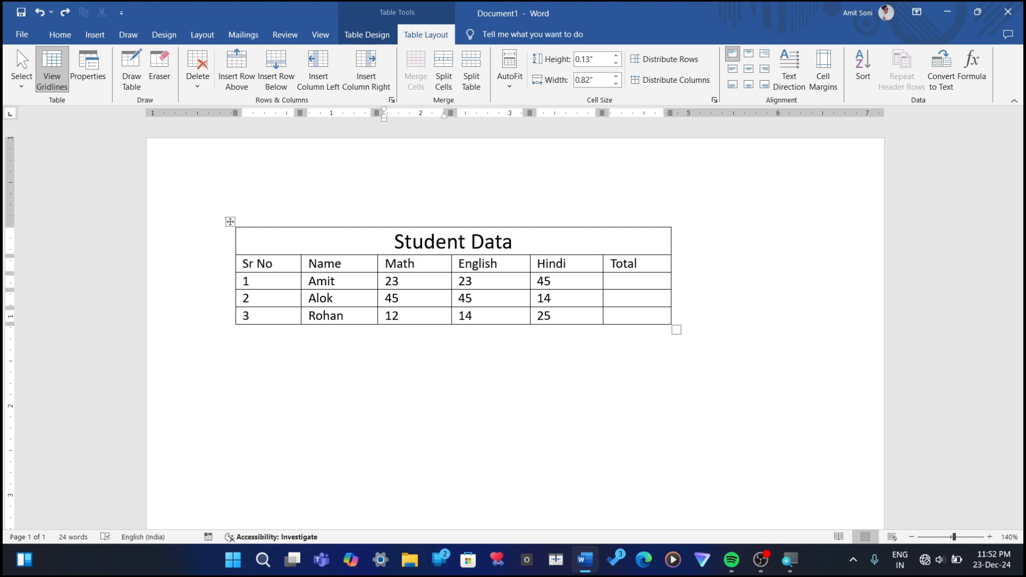
click(448, 82)
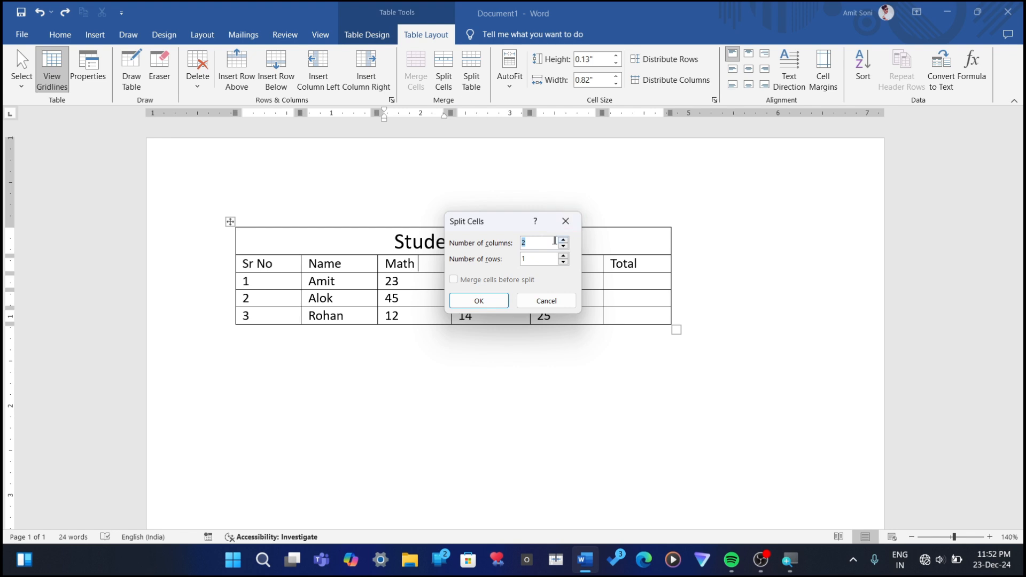
click(537, 244)
key(BackSpace)
text(1)
key(BackSpace)
text(2)
click(473, 301)
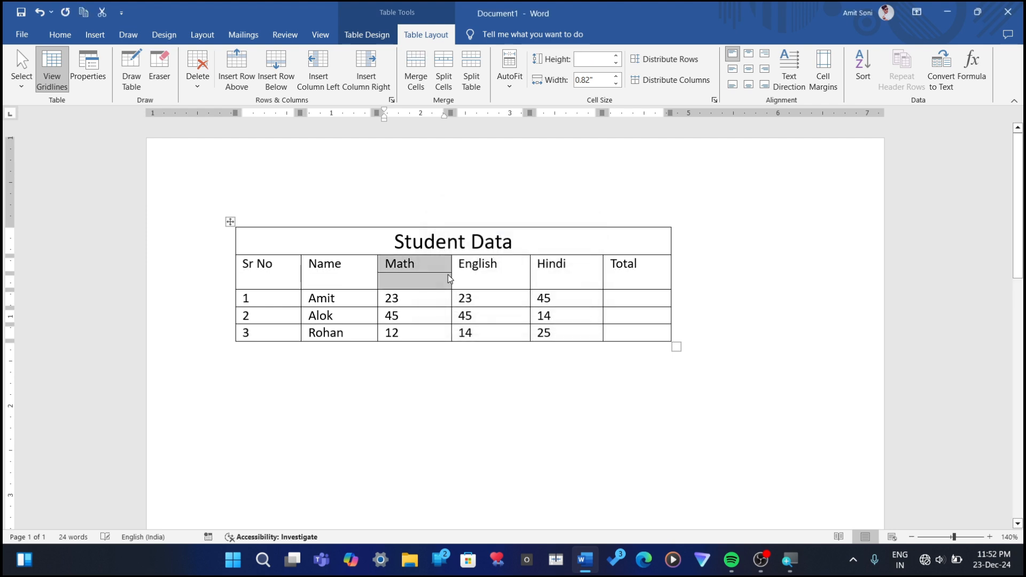
Step: Clear the Math marks in the rows numbered 1, 2 and 3
click(396, 283)
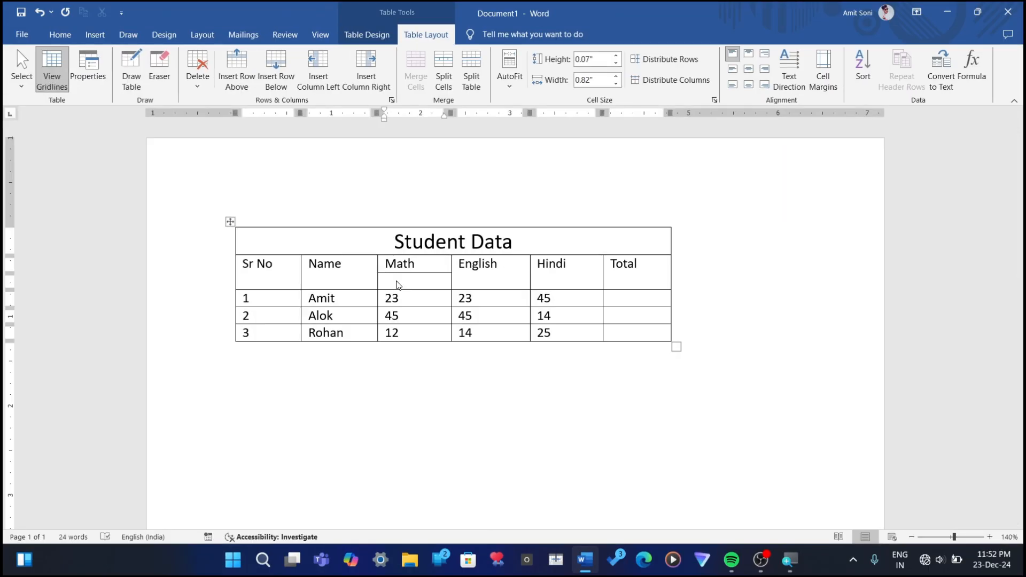
double_click(392, 299)
key(Delete)
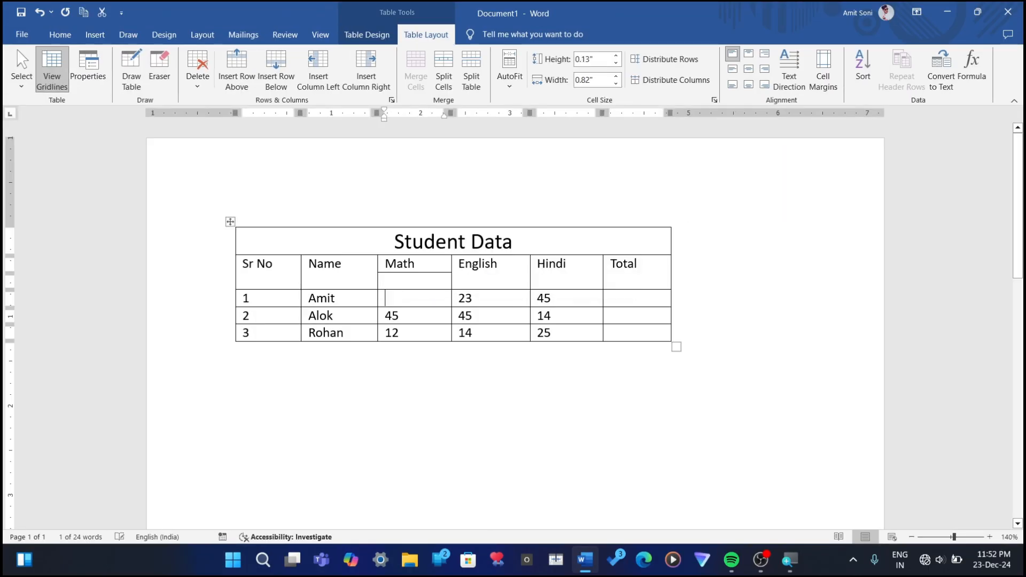
double_click(392, 316)
key(Delete)
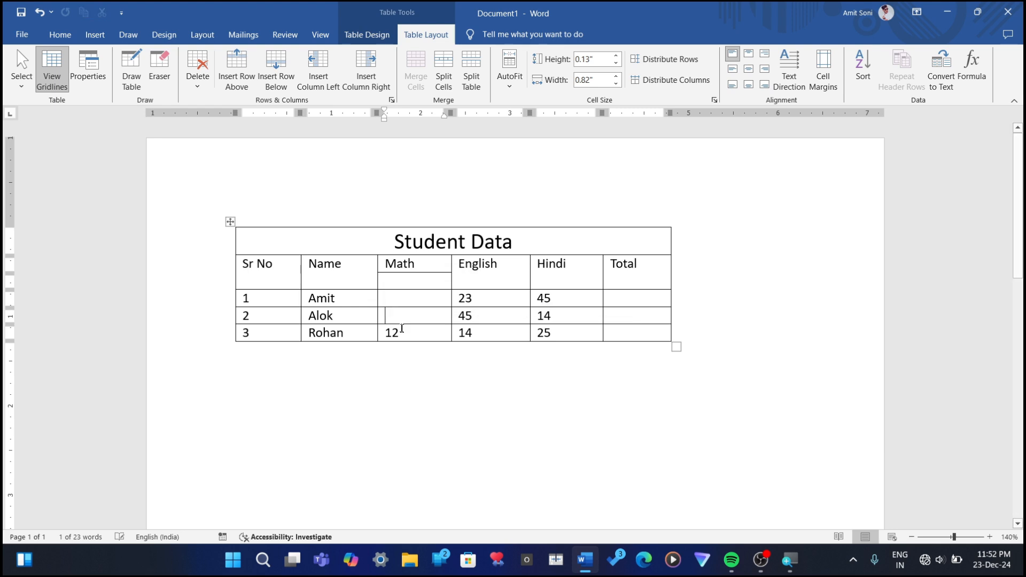
double_click(402, 328)
key(Delete)
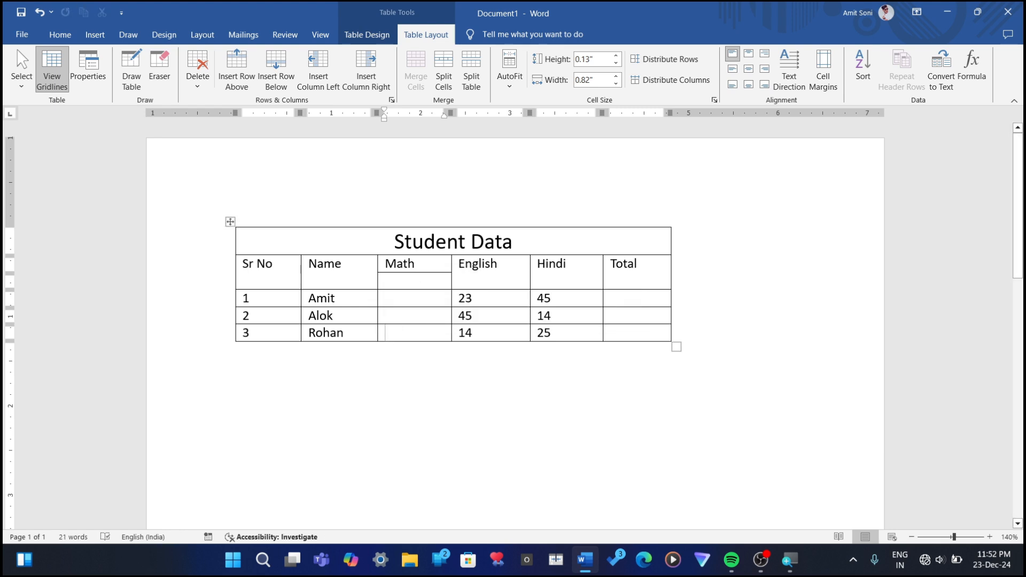
Step: Split the four blank cells below the Math header into 2 columns and 4 rows, merging the cells before the split
drag(408, 283, 411, 334)
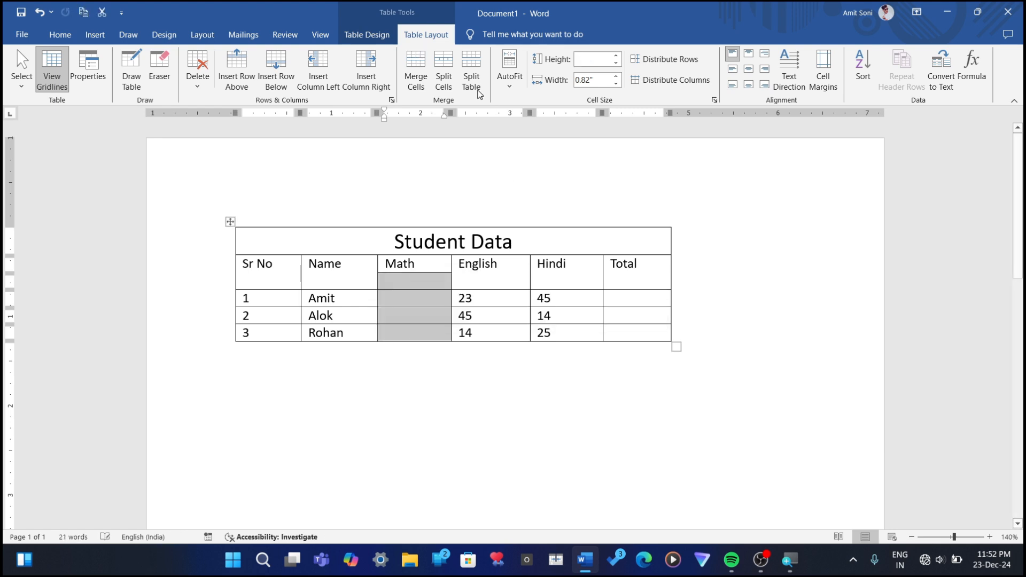
click(452, 75)
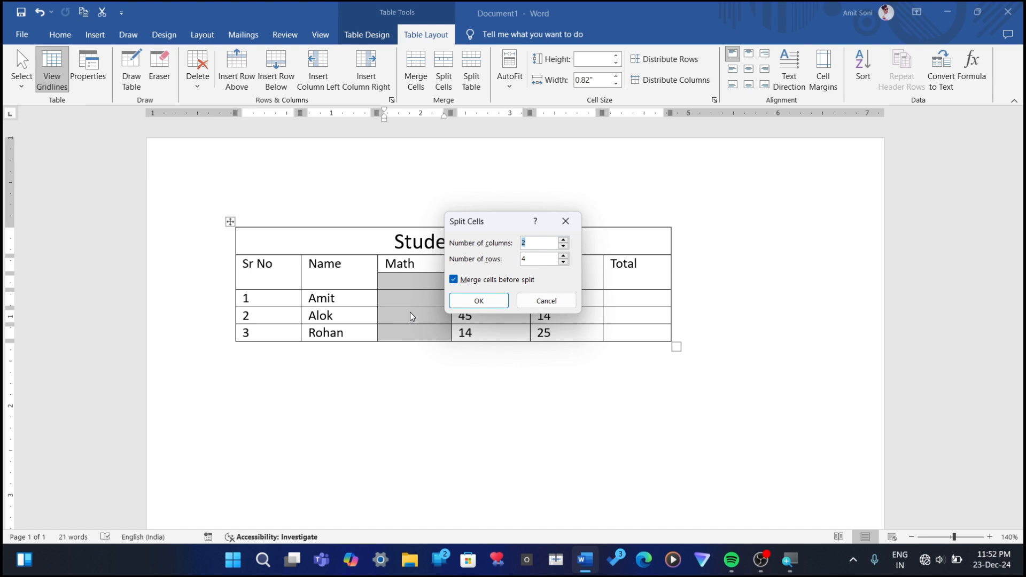
click(467, 305)
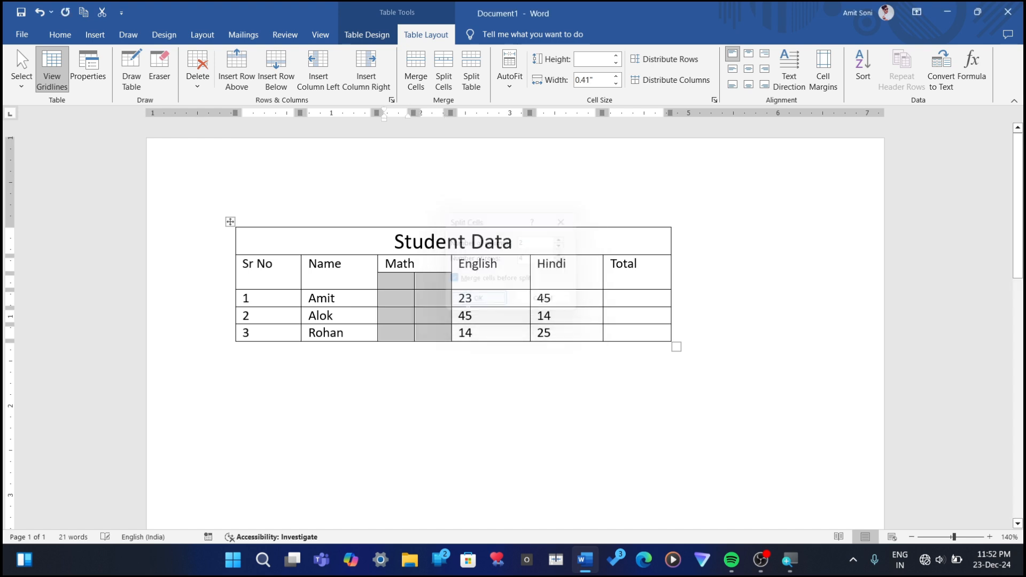
Step: Enter the sub-headings "Geo" and "Ath" in the two cells directly below the Math header
click(394, 284)
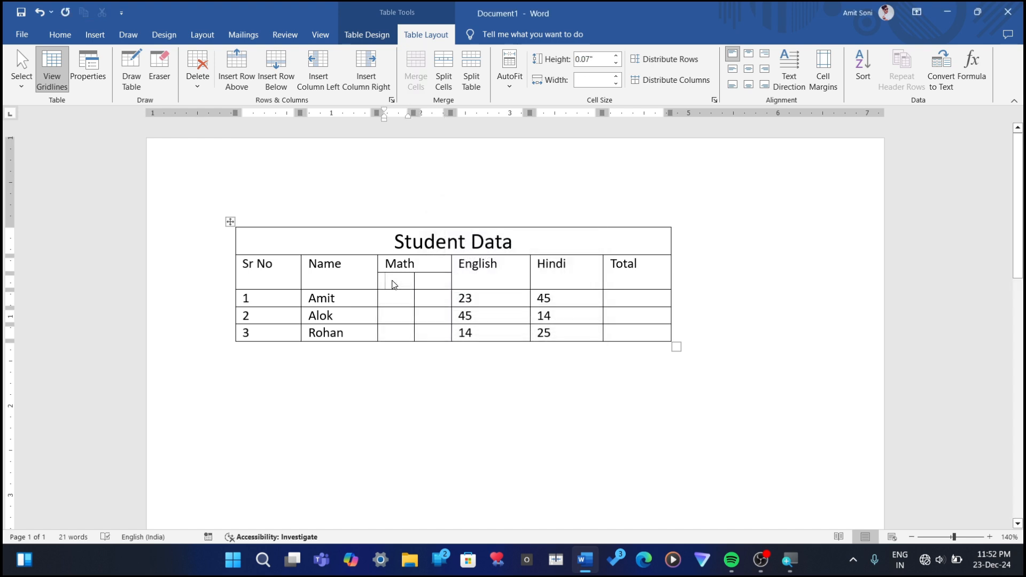
text(Geo)
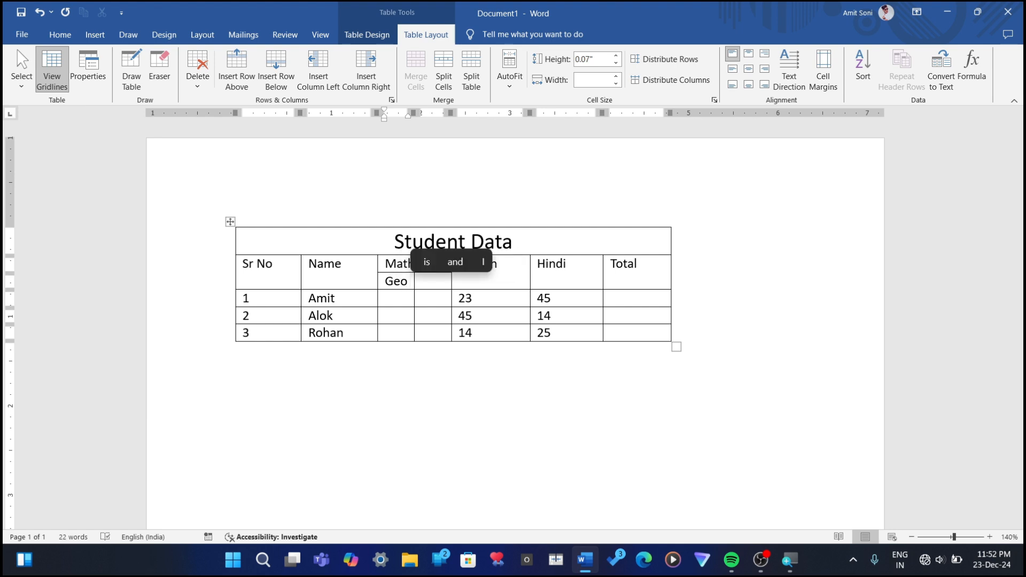
key(Tab)
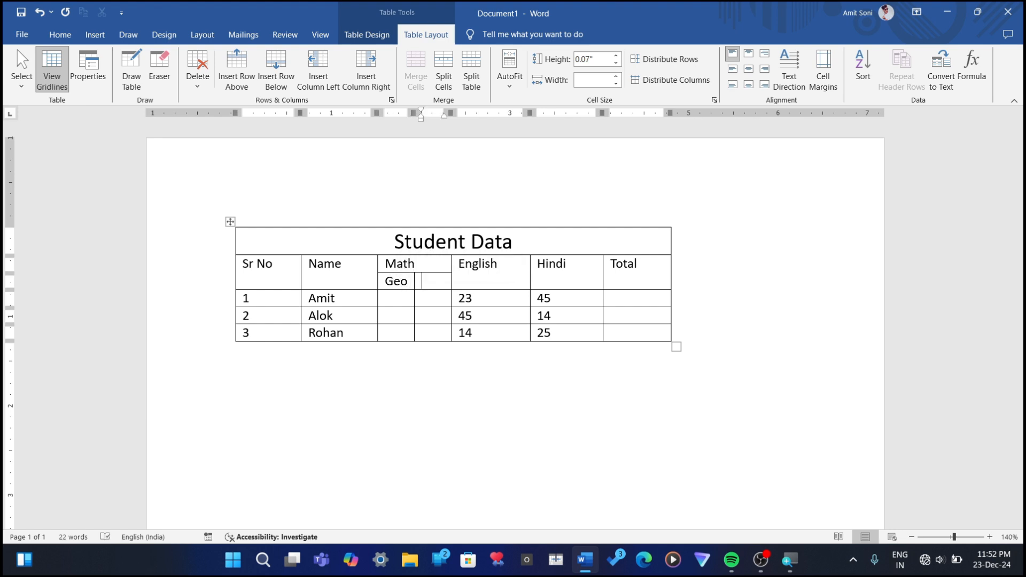
text(Ath)
Step: Fill in rows 1 to 3 with the Geo marks 45, 45, 15 and the Ath marks 45, 15, 45
click(381, 298)
text(45)
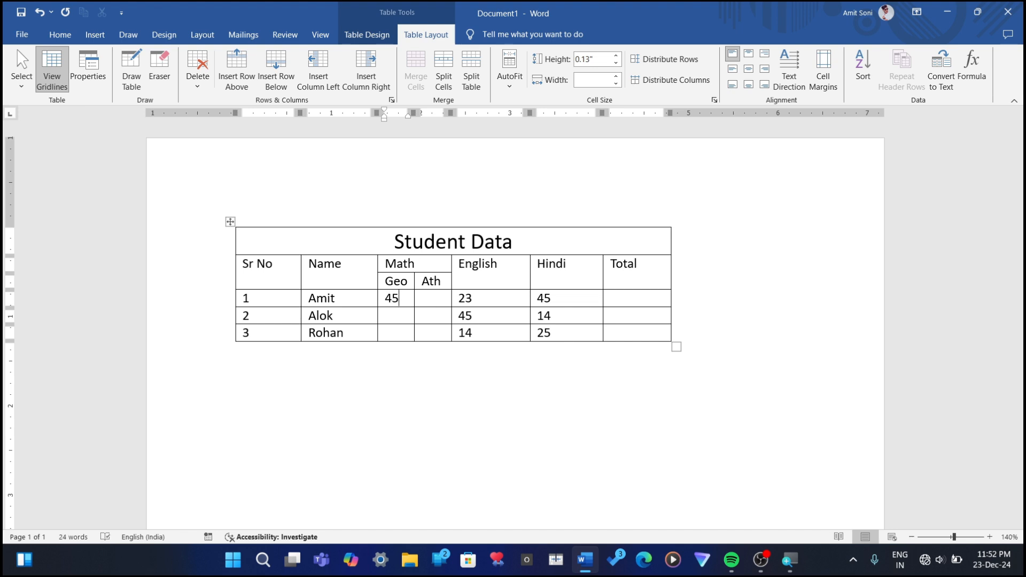
key(Tab)
text(45)
key(Down)
text(15)
key(Down)
text(45)
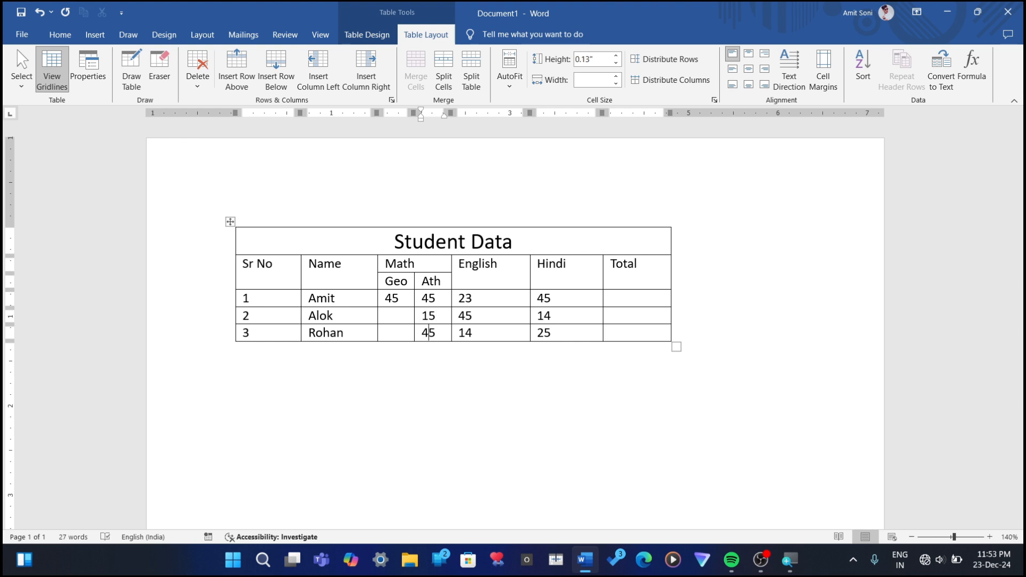
click(385, 333)
text(15)
text(45)
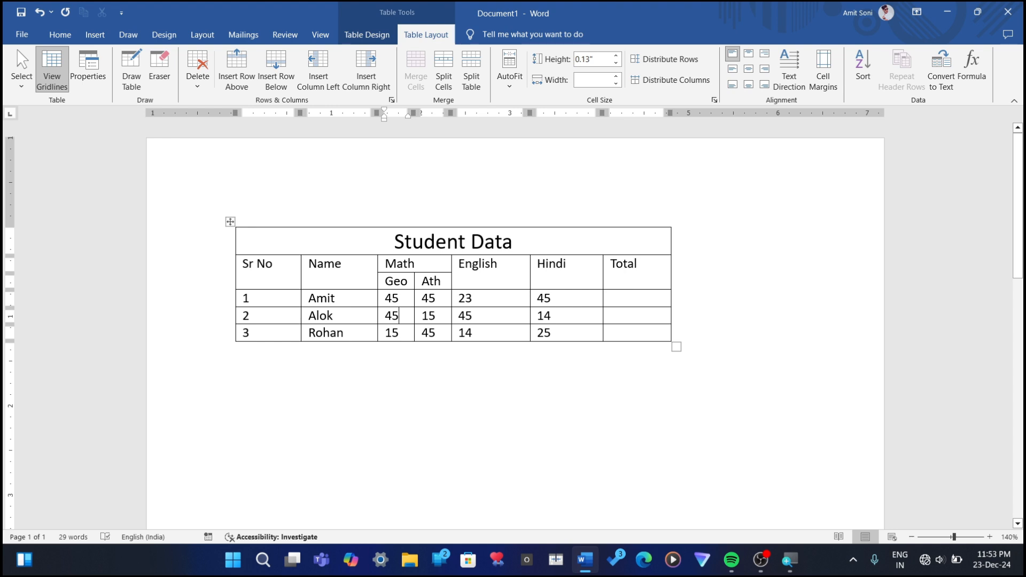
Step: Replace the last column's header "Total" with "Science"
click(616, 264)
click(637, 266)
key(BackSpace)
key(BackSpace)
key(BackSpace)
key(BackSpace)
key(BackSpace)
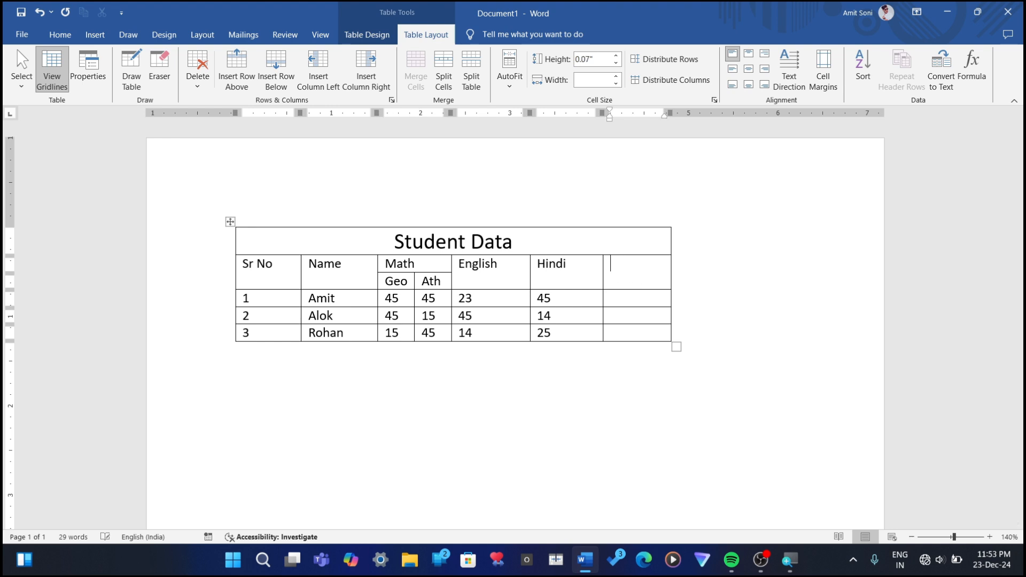
text(Scien)
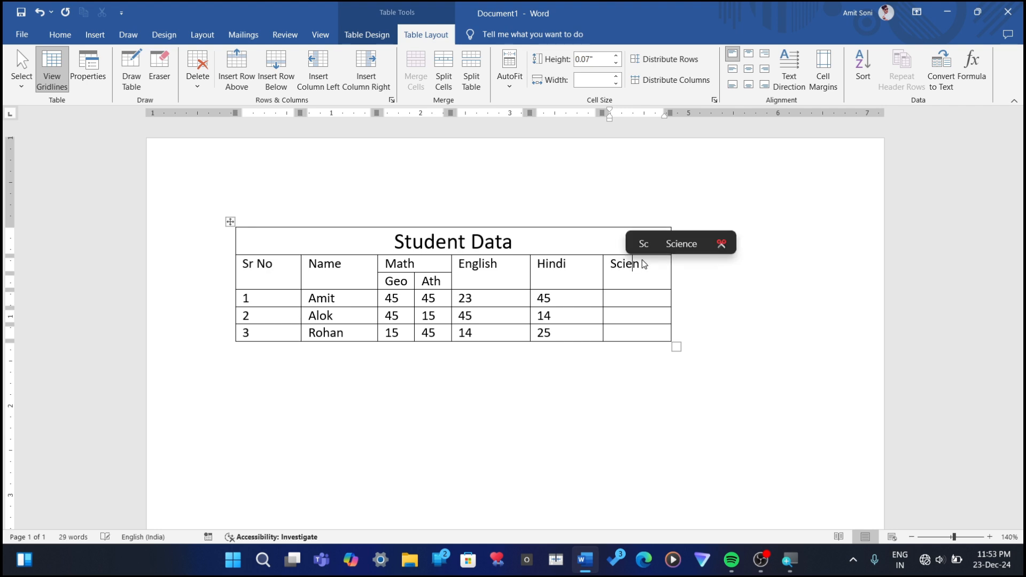
text(ce)
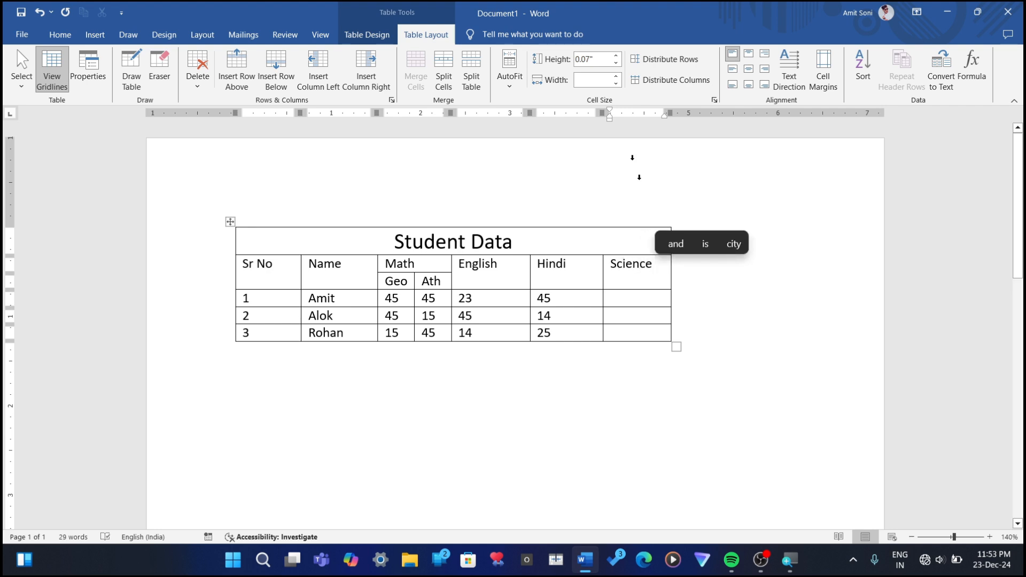
Step: Split the Science header cell into 1 column and 2 rows
click(444, 70)
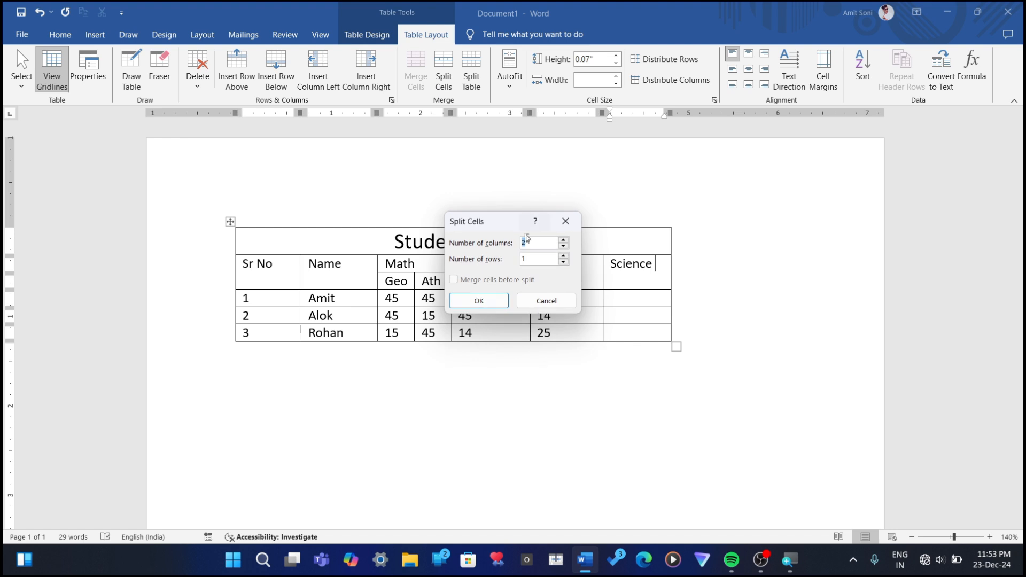
text(2)
key(BackSpace)
text(1)
double_click(535, 258)
key(BackSpace)
text(2)
key(BackSpace)
text(2)
key(Return)
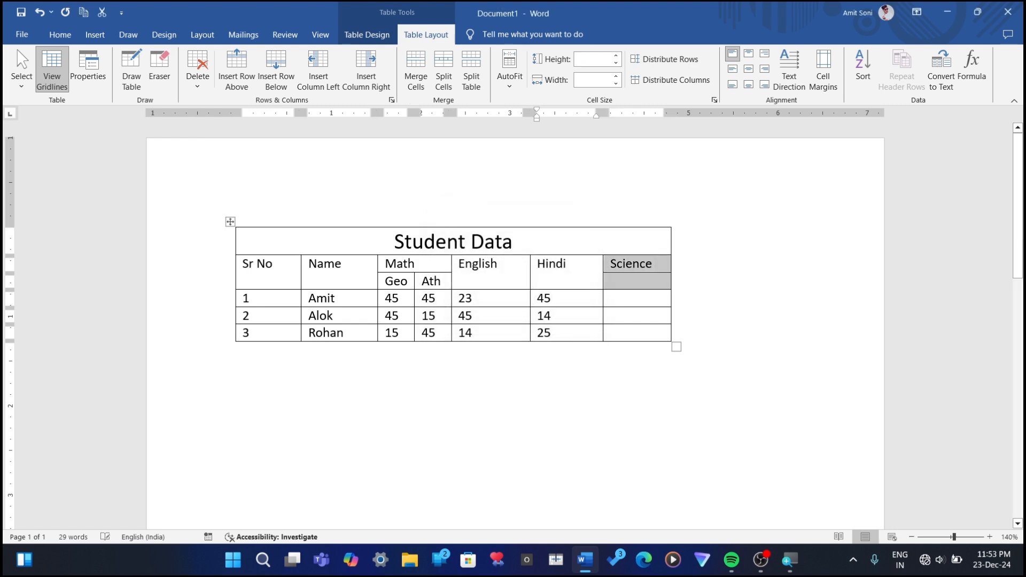
Step: Split the four blank cells below the Science header into 3 columns and 4 rows, merging the cells before the split
drag(629, 284, 623, 341)
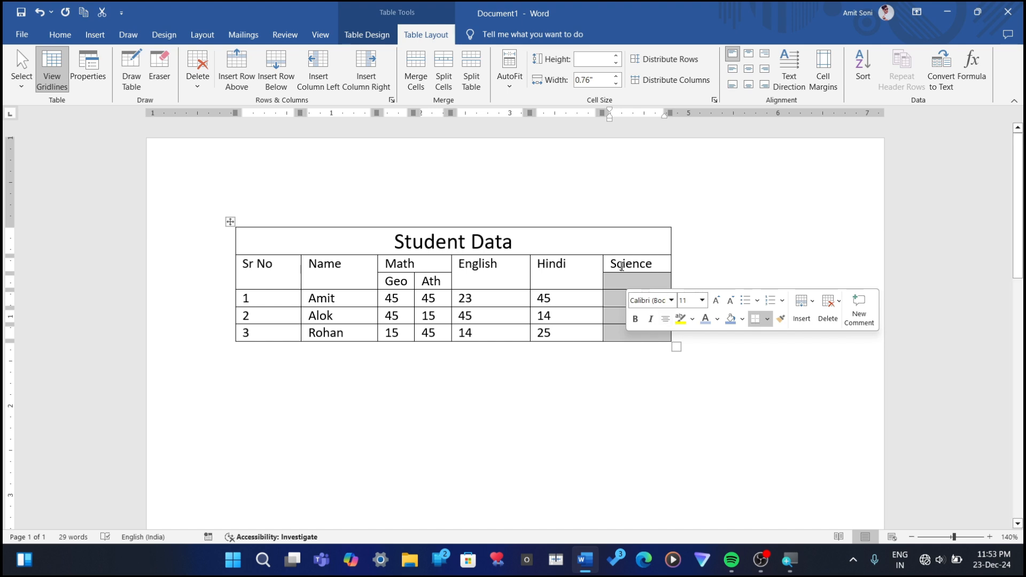
click(444, 75)
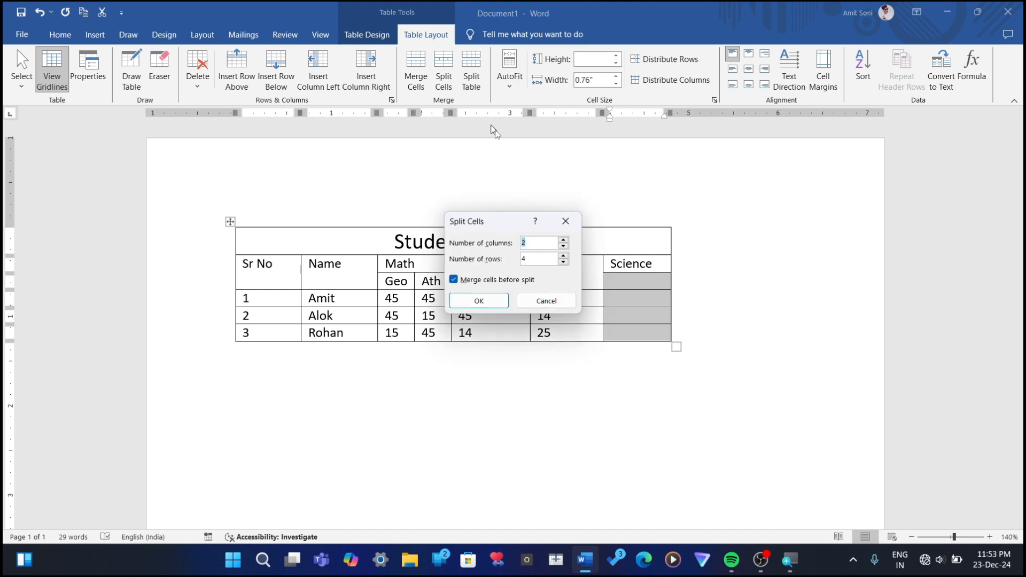
text(2)
key(BackSpace)
text(3)
key(Return)
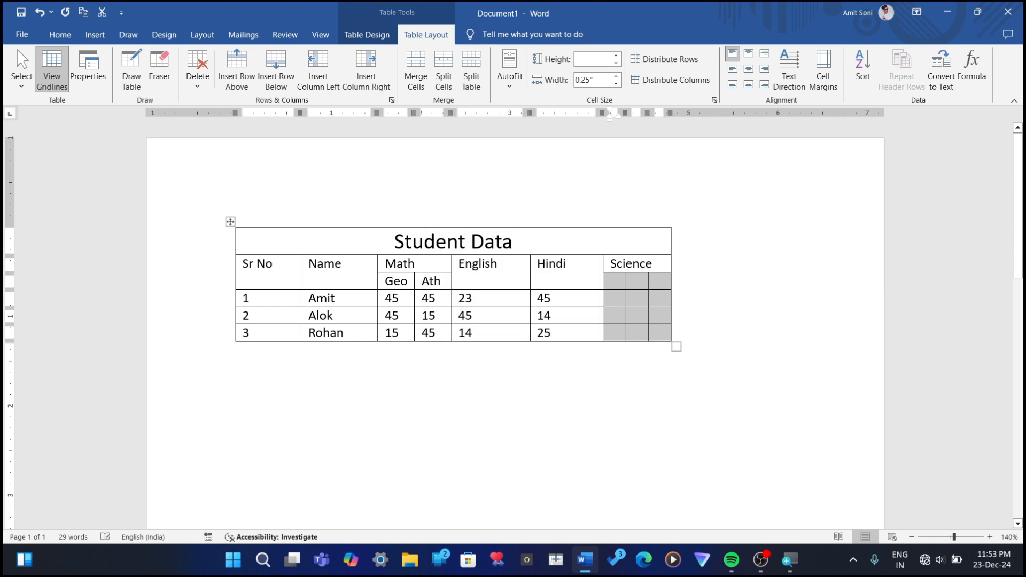
Step: Label the three sub-columns under Science as Bio, Phy and Che
click(616, 289)
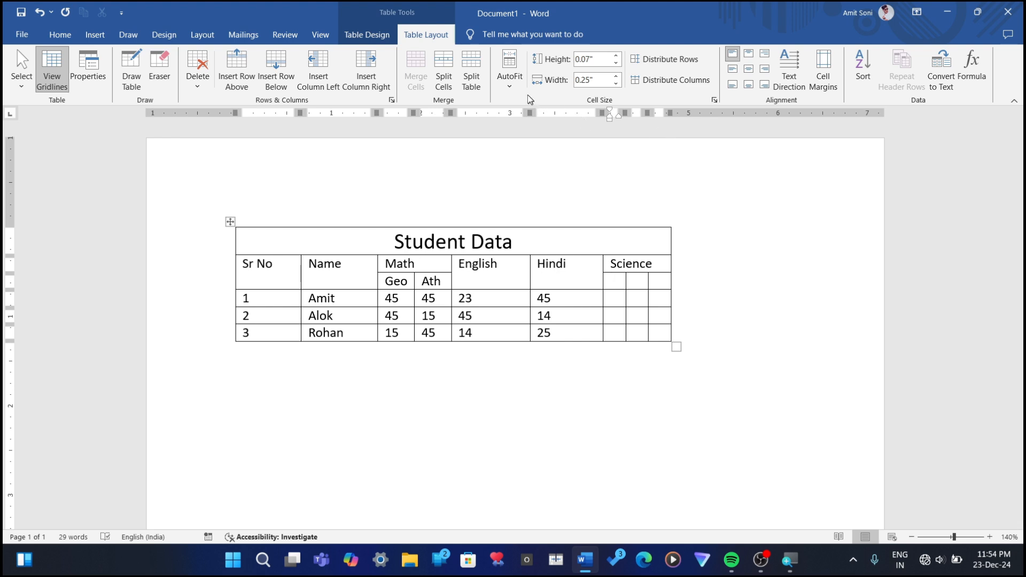
click(510, 75)
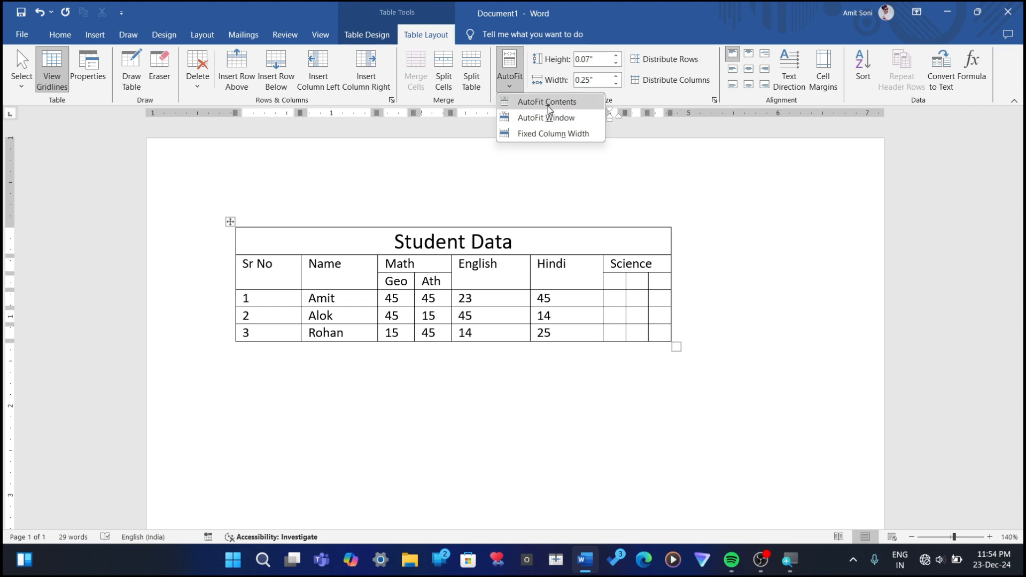
click(672, 203)
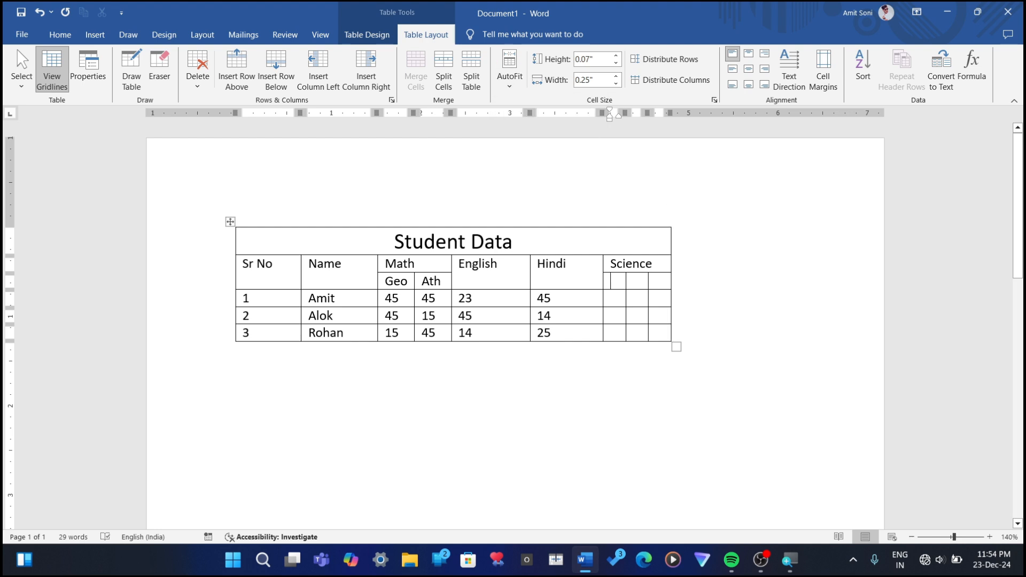
text(Bio)
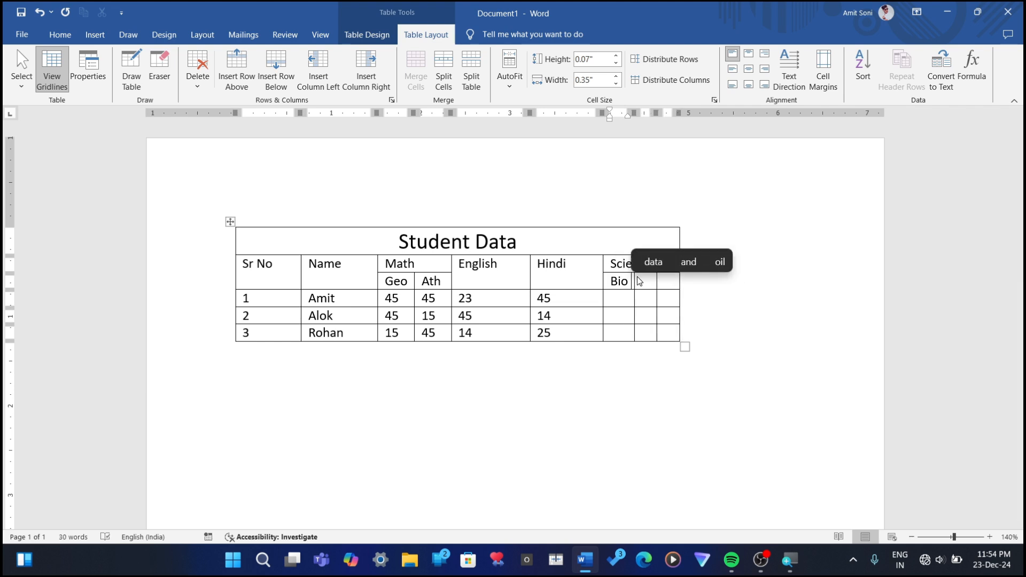
click(638, 279)
text(Phys)
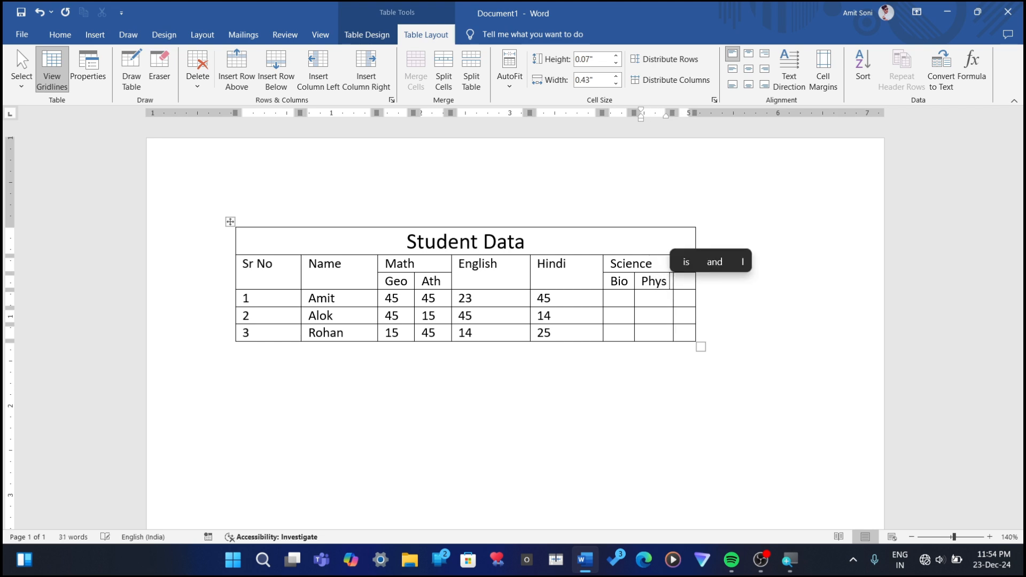
key(BackSpace)
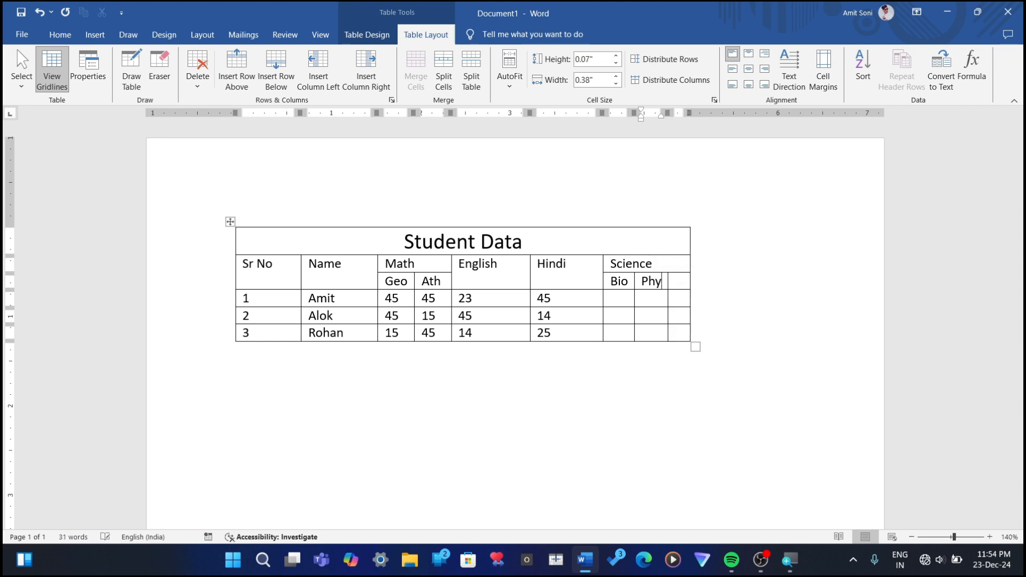
key(Tab)
text(Che)
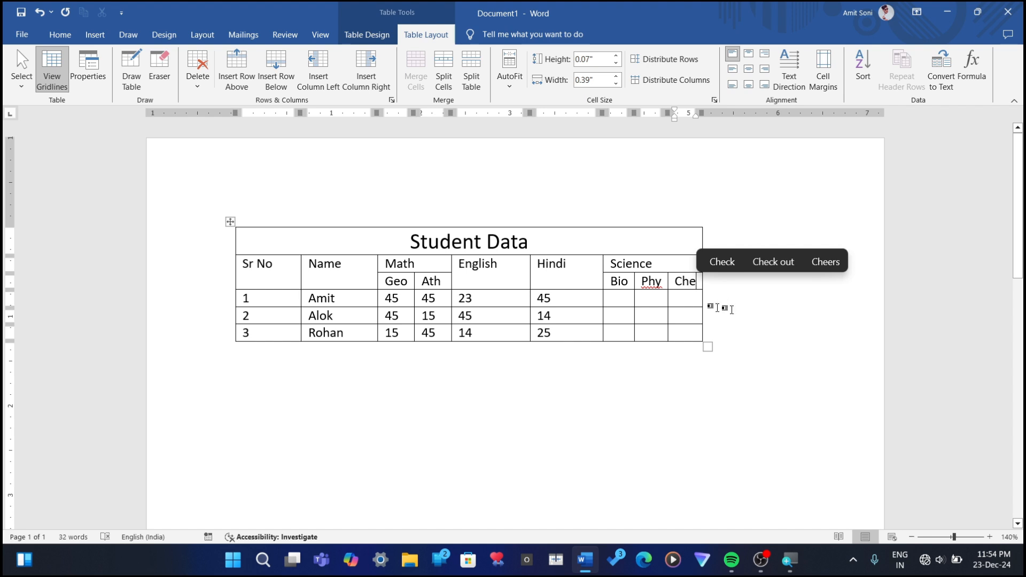
Step: Enter the row 1 Science marks 14 for Bio, 15 for Phy and 64 for Che, and 45 for Che in row 2
click(623, 303)
text(14)
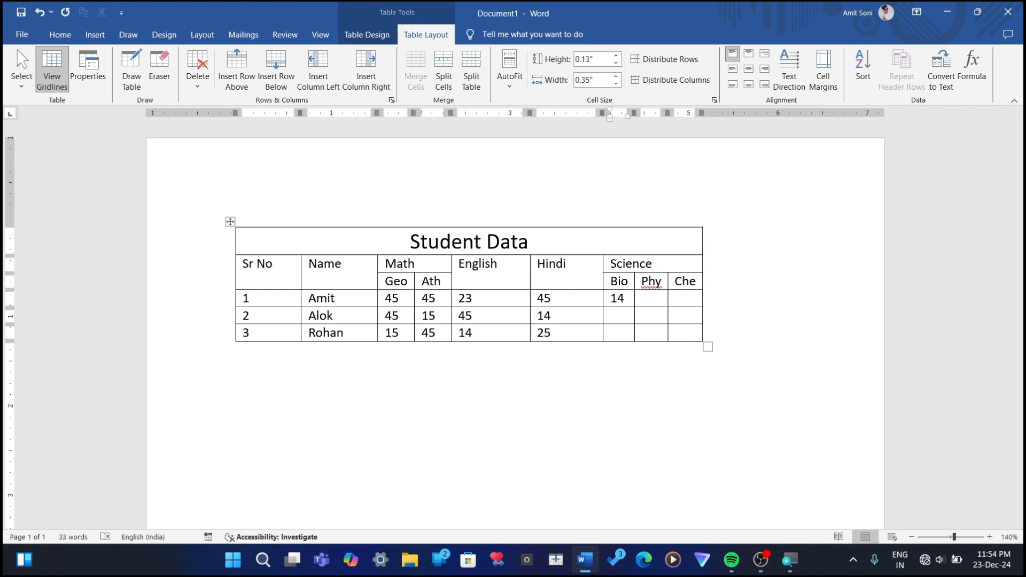
key(Tab)
text(15)
key(Tab)
text(64)
key(Right)
key(Left)
key(Down)
text(45)
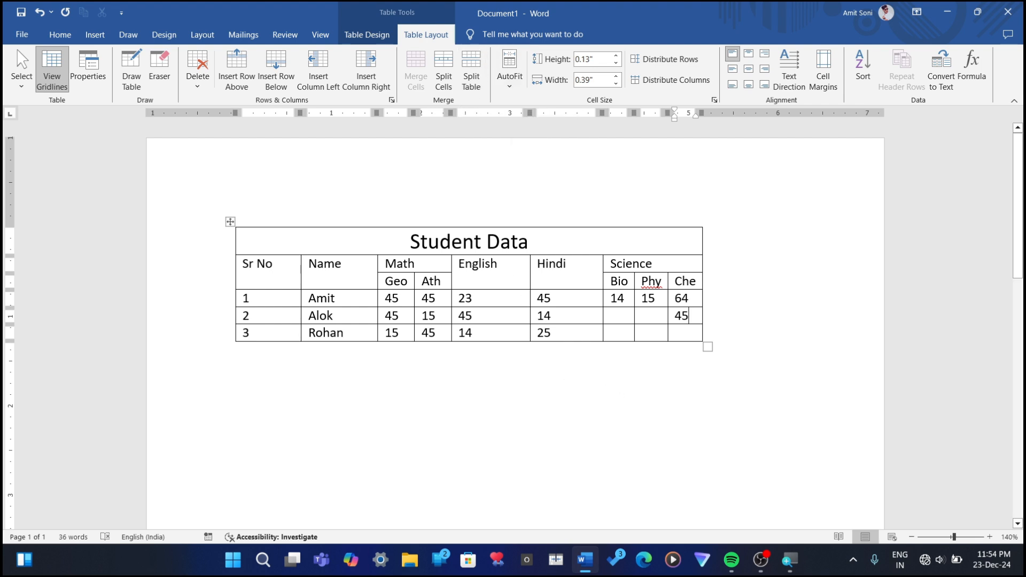
Step: Undo the Science and Math cell splits and their entries, back to the single header row ending in Total
key(ctrl+z)
key(ctrl+z)
key(ctrl+z)
key(ctrl+z)
key(ctrl+z)
key(ctrl+z)
key(ctrl+z)
key(ctrl+z)
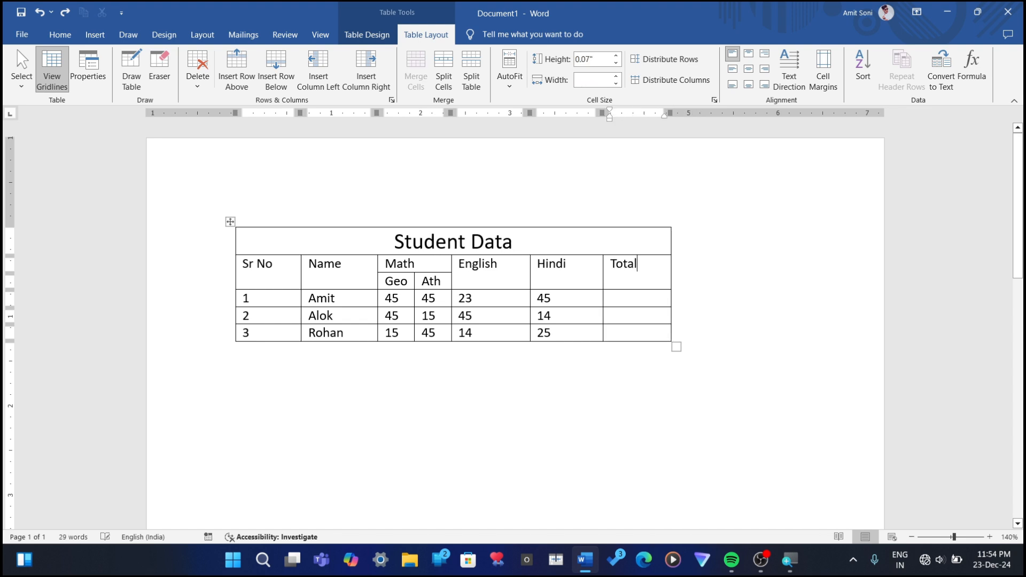
key(ctrl+z)
key(ctrl+z)
key(ctrl+z)
key(ctrl+z)
key(ctrl+z)
key(ctrl+z)
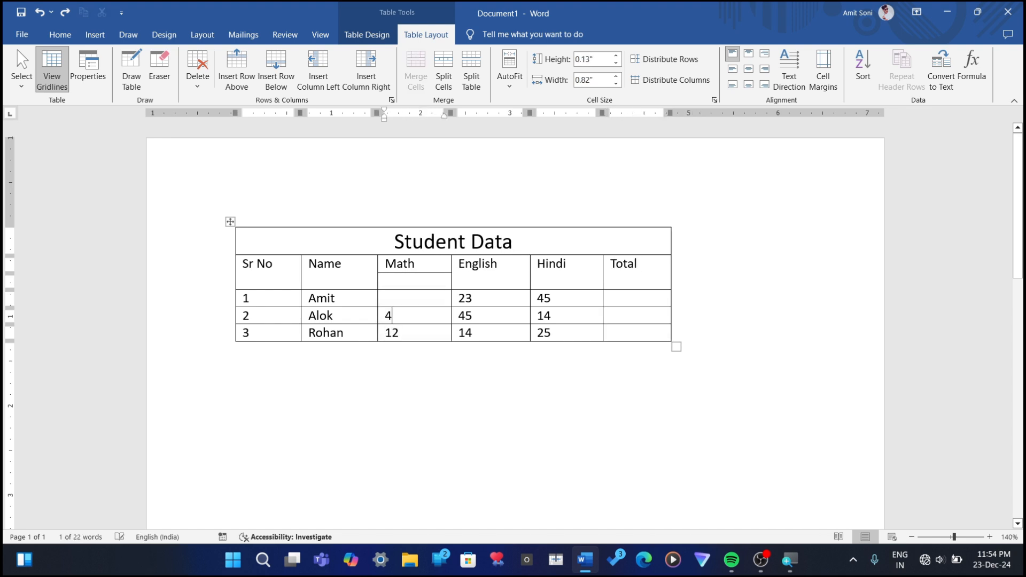
key(ctrl+z)
key(ctrl+z)
key(ctrl+z)
key(ctrl+z)
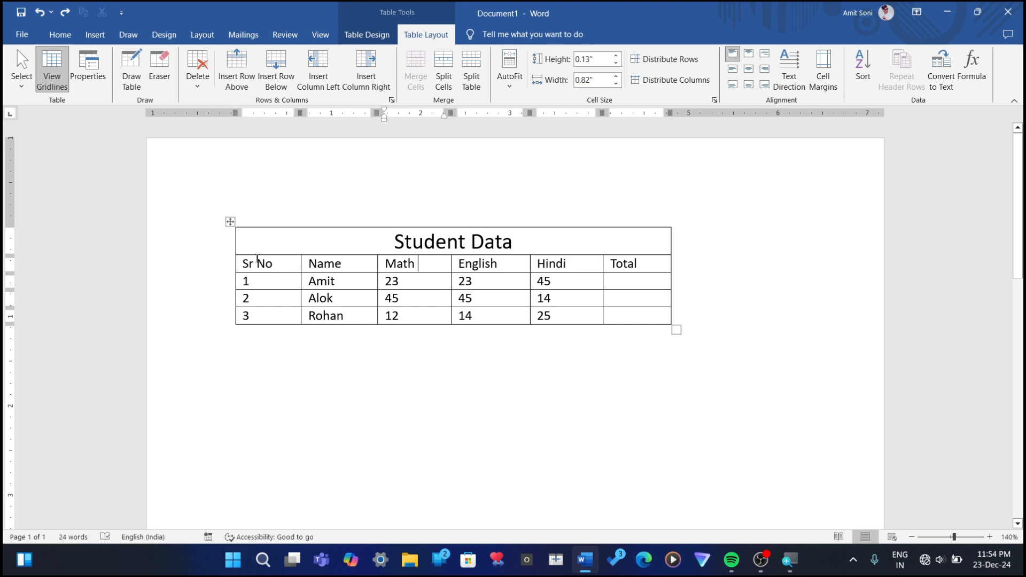
Step: Select the whole table and autofit it to the window width
drag(263, 249, 665, 318)
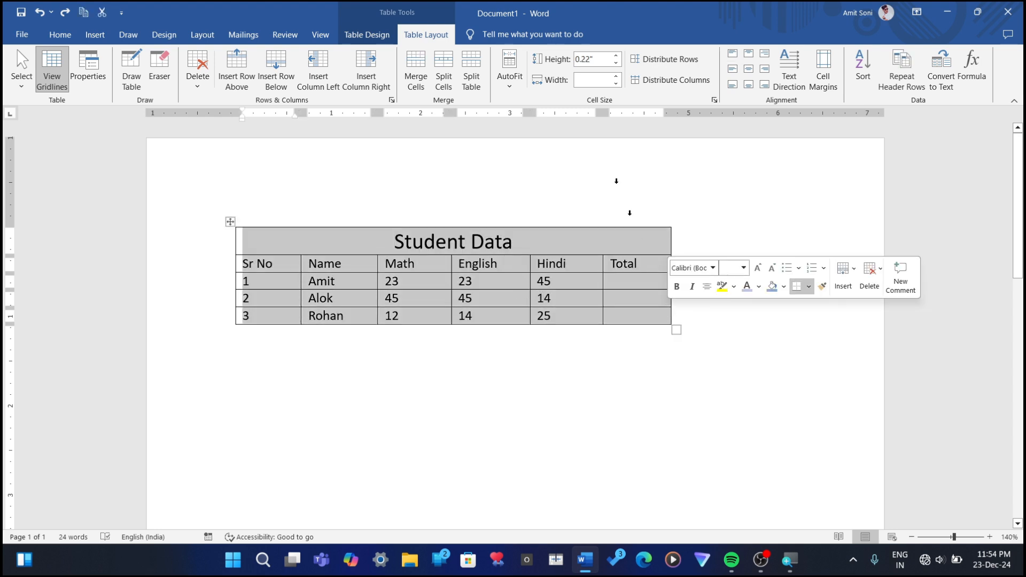
click(509, 75)
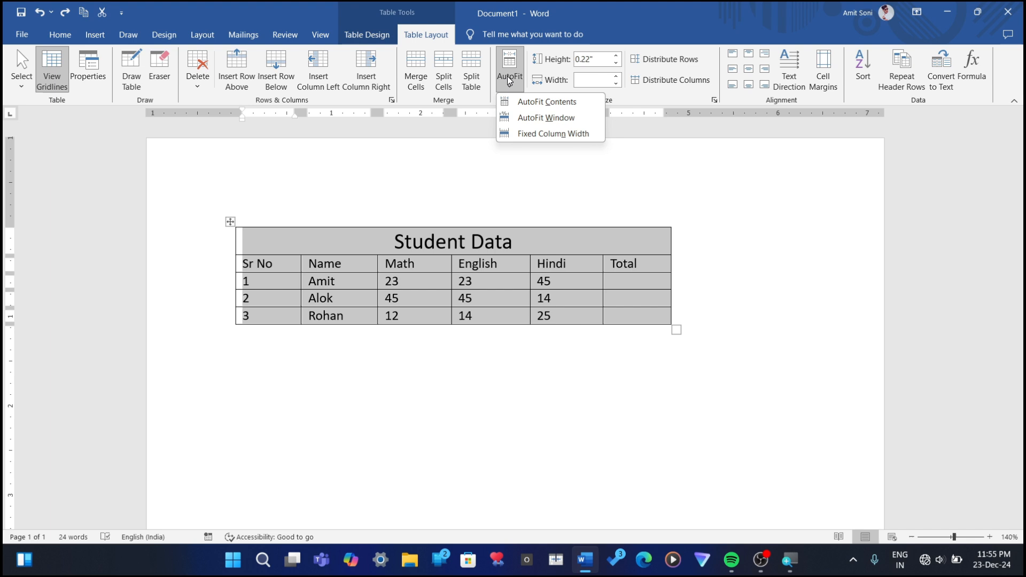
click(549, 128)
click(715, 359)
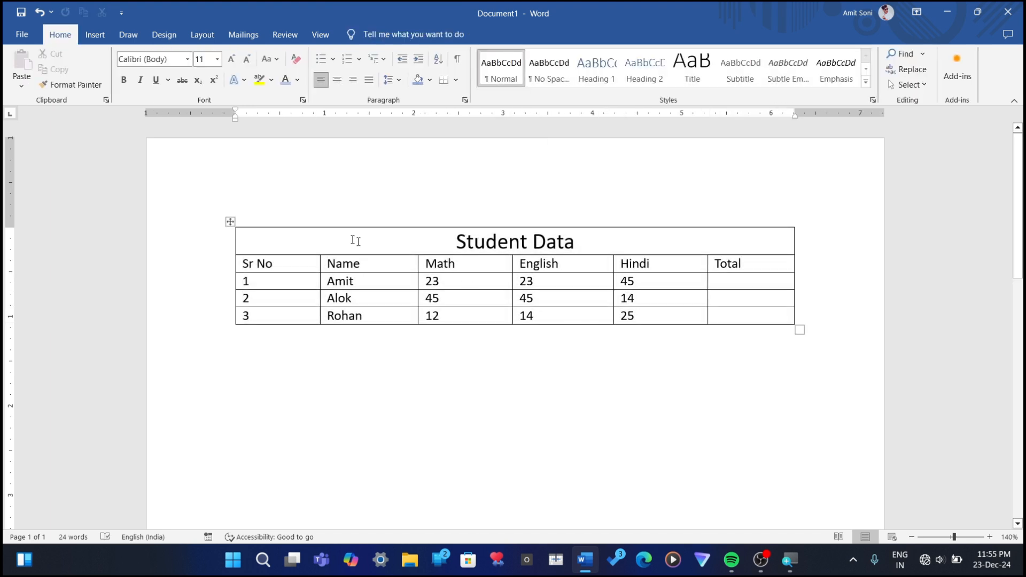
Step: Set the height of the Student Data title row to 0.4"
click(518, 282)
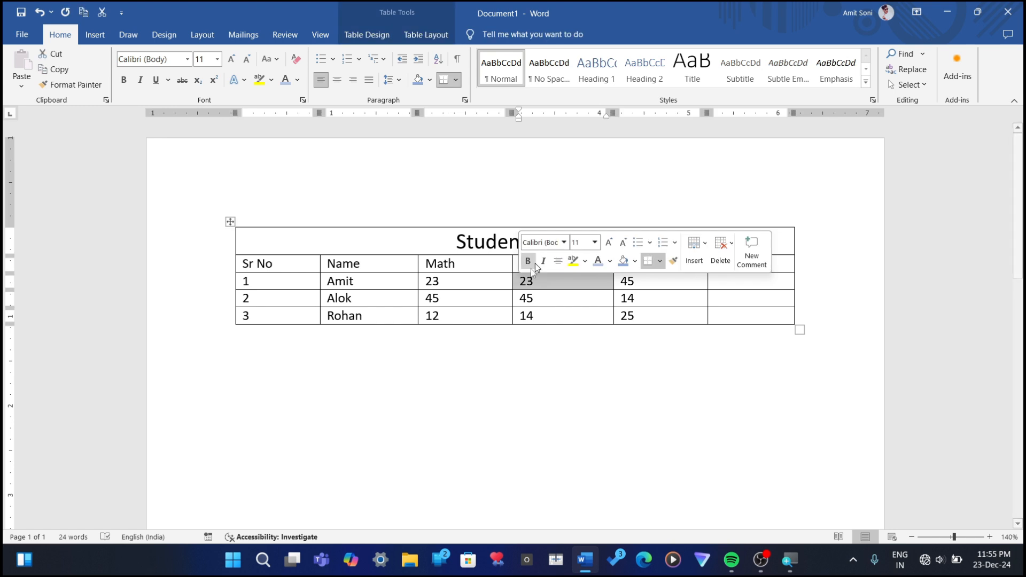
click(422, 282)
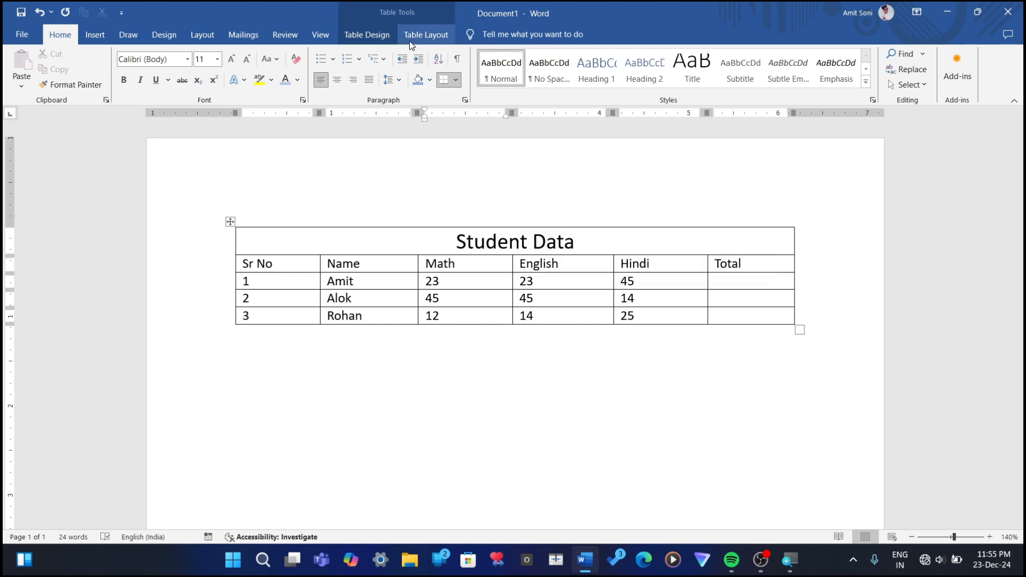
click(424, 35)
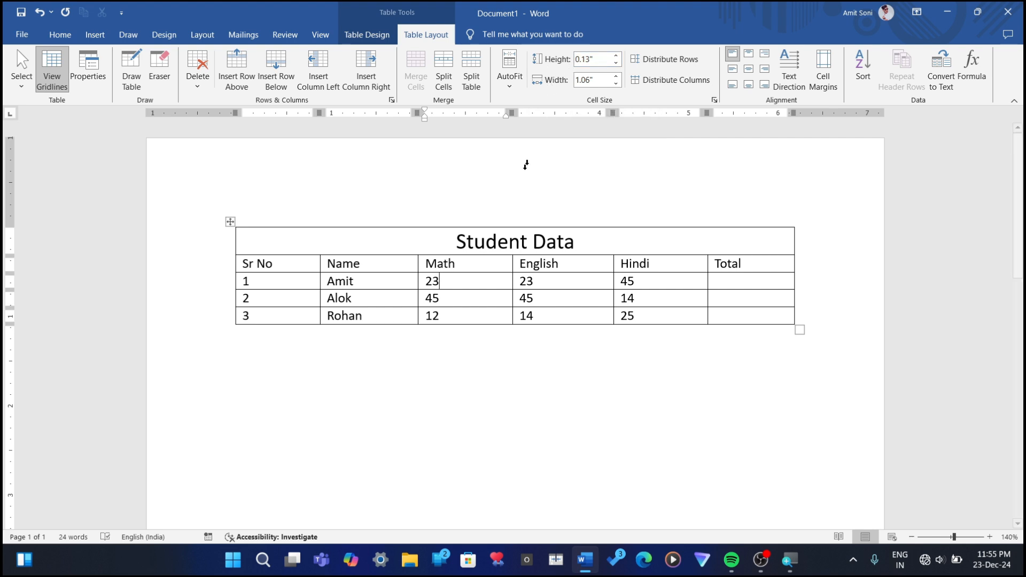
click(461, 264)
click(592, 238)
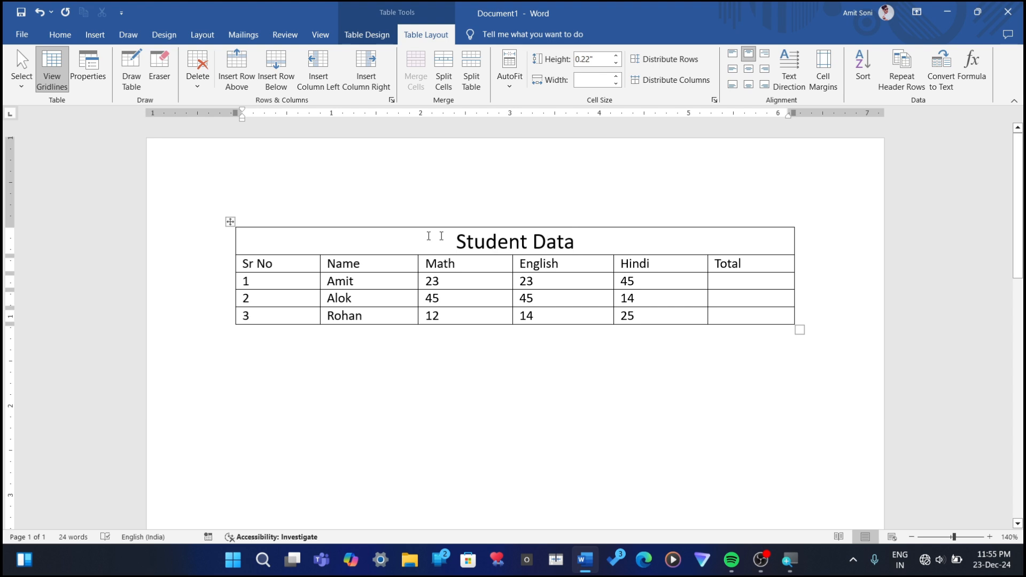
click(620, 55)
click(620, 55)
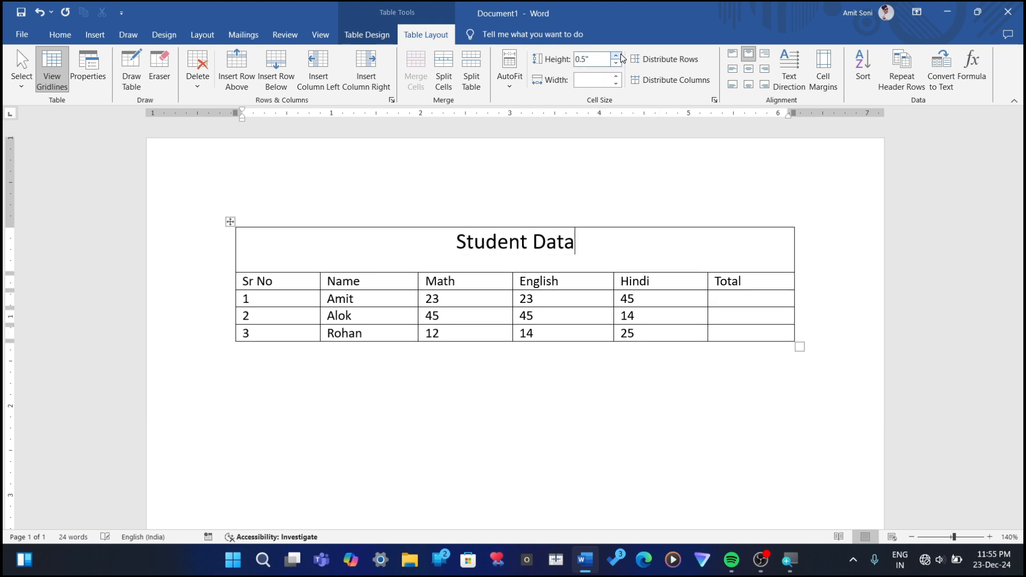
click(620, 61)
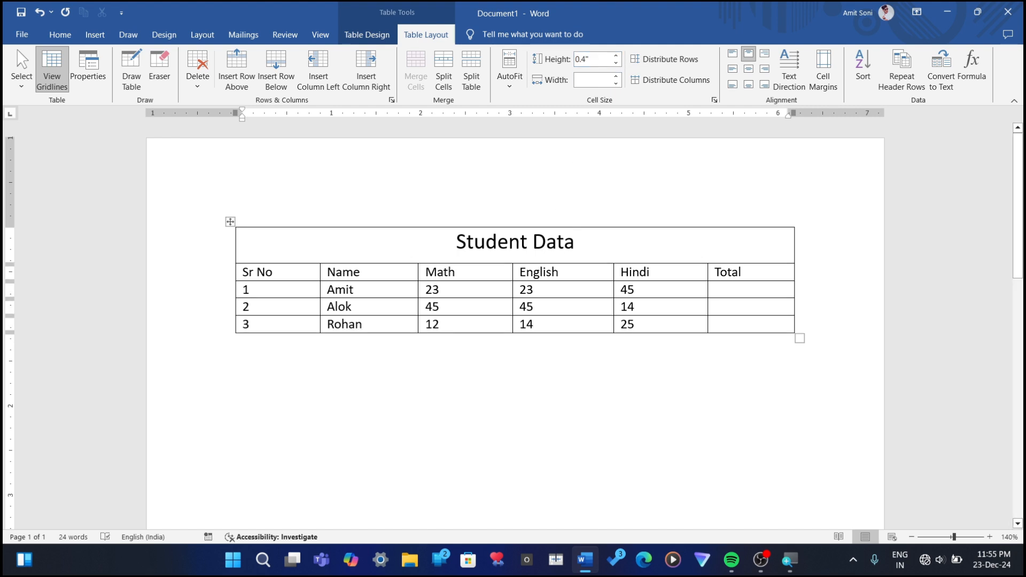
Step: Enlarge the Student Data title text by one font size step
drag(577, 255, 484, 257)
key(ctrl+shift+period)
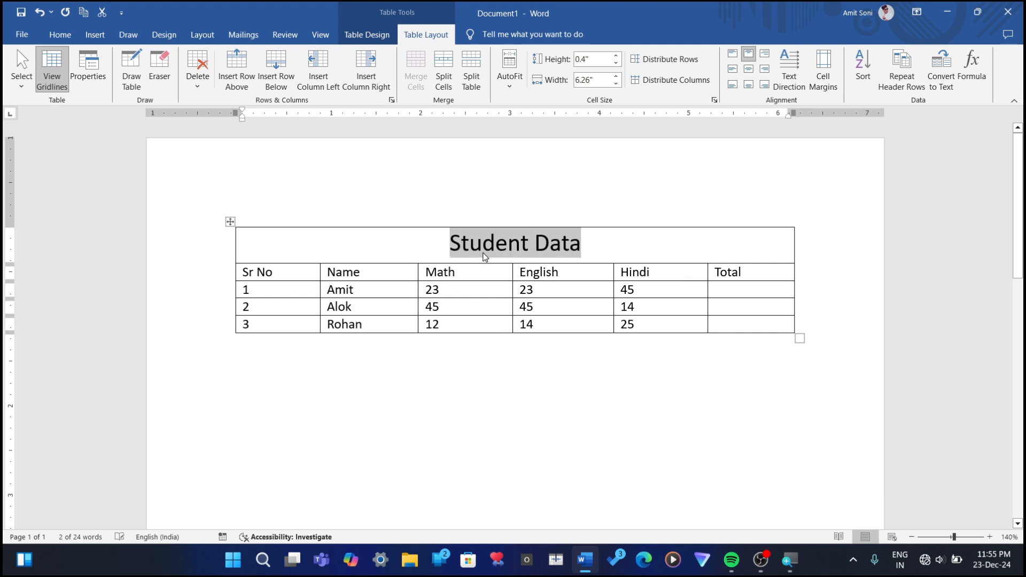
key(Right)
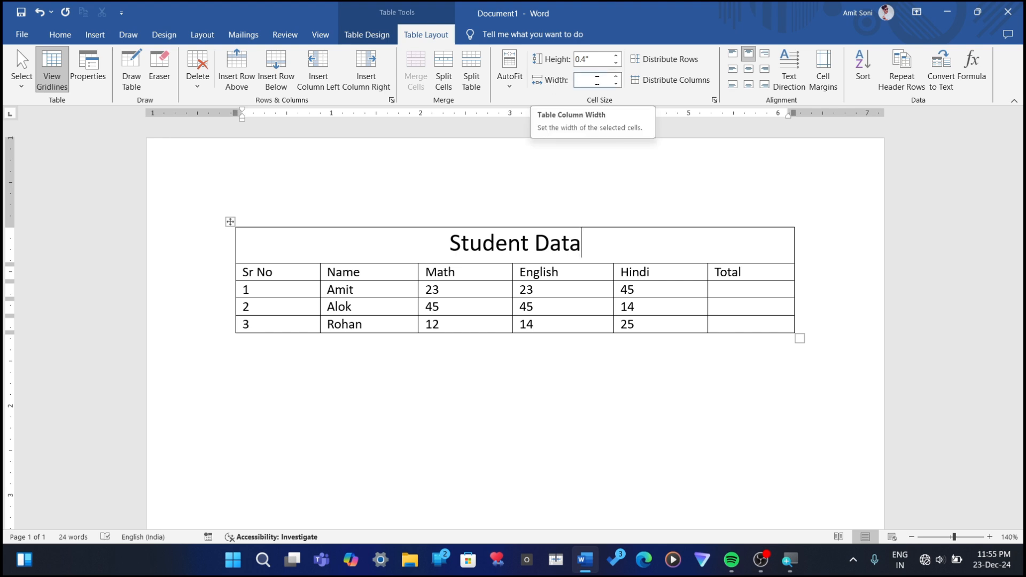
Step: Set the width of the Student Data title cell to 1.4"
click(618, 84)
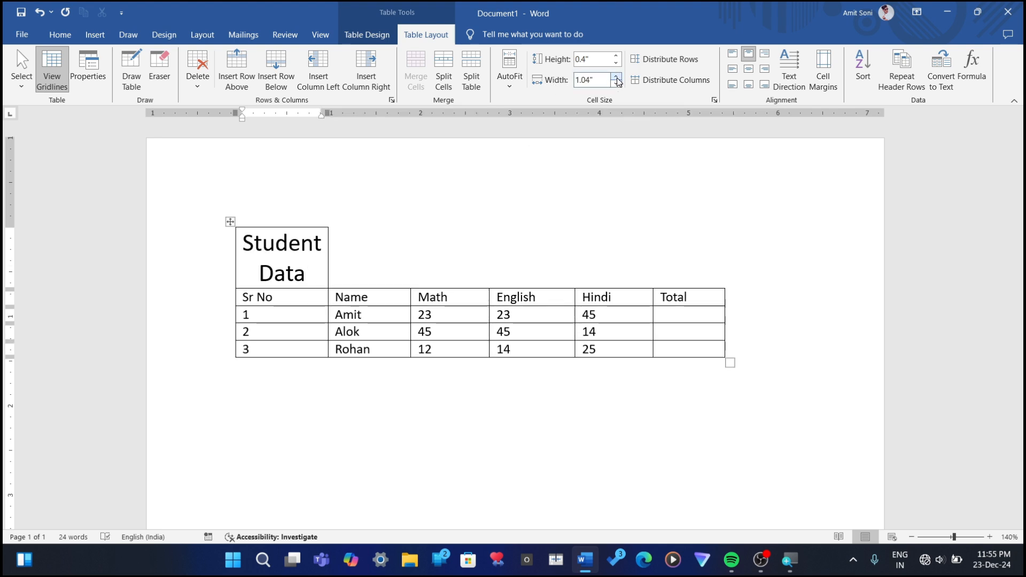
click(617, 86)
click(617, 86)
click(618, 86)
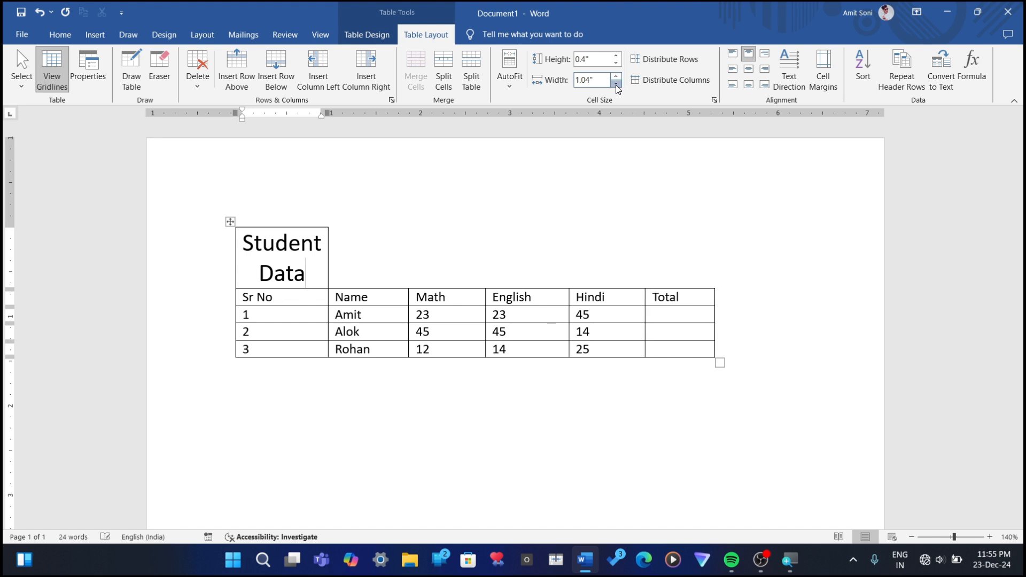
click(616, 76)
click(617, 76)
click(616, 76)
click(617, 75)
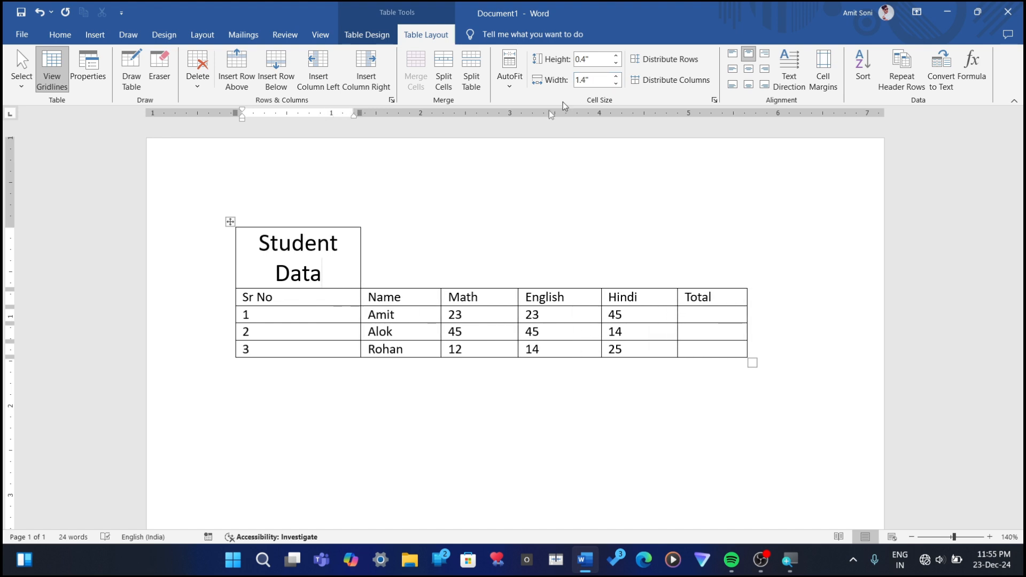
Step: Undo the title cell's width changes so the title spans the full table again
key(ctrl+z)
key(ctrl+z)
key(ctrl+z)
key(ctrl+z)
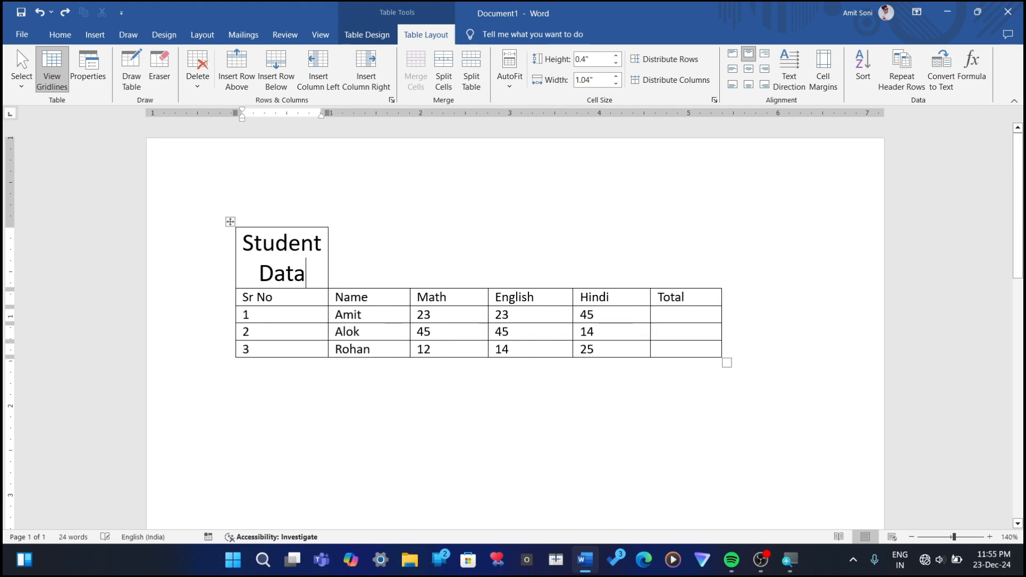
key(ctrl+z)
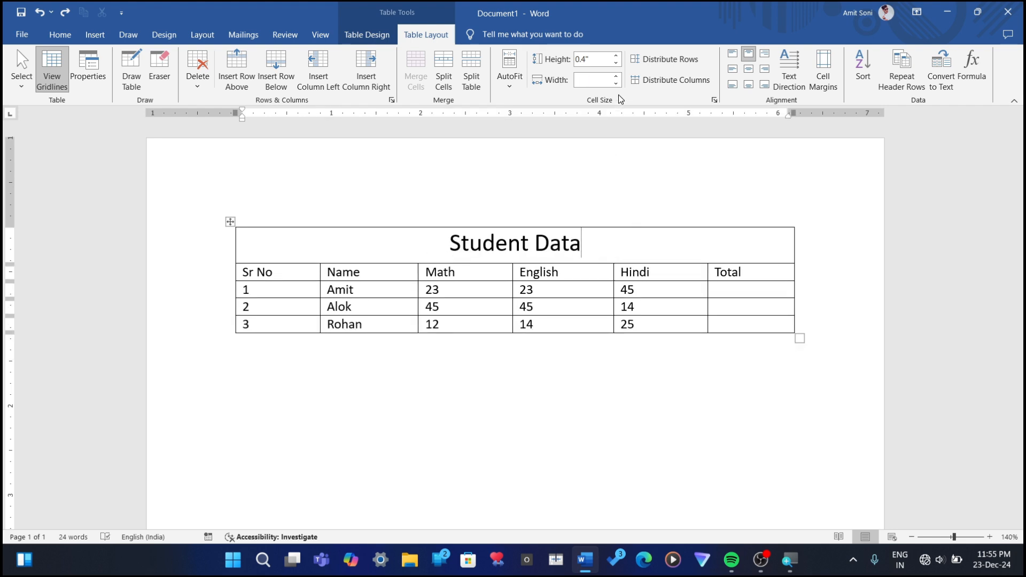
Step: Set the width of the Total column to 1.6"
click(764, 275)
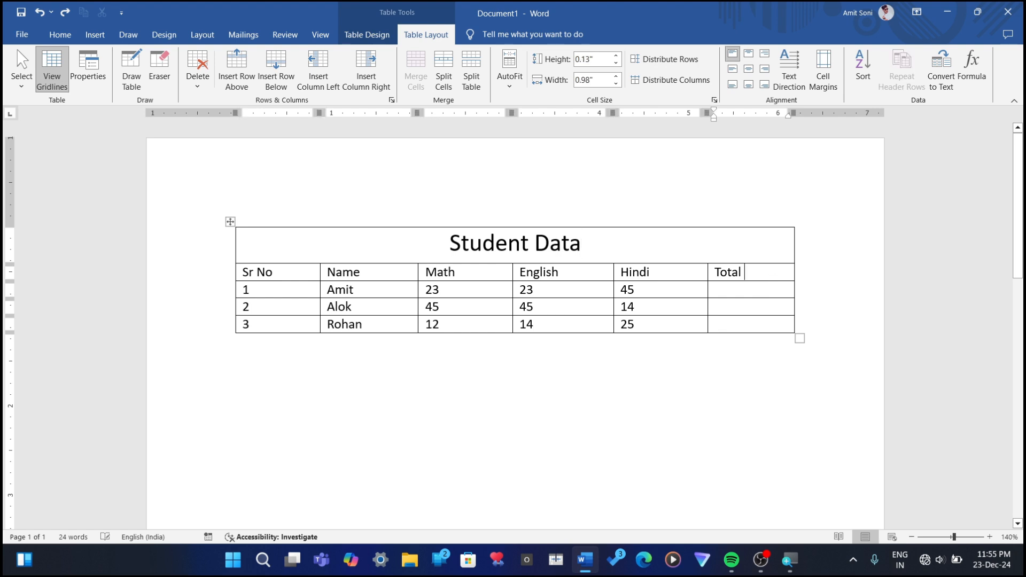
click(617, 76)
click(617, 76)
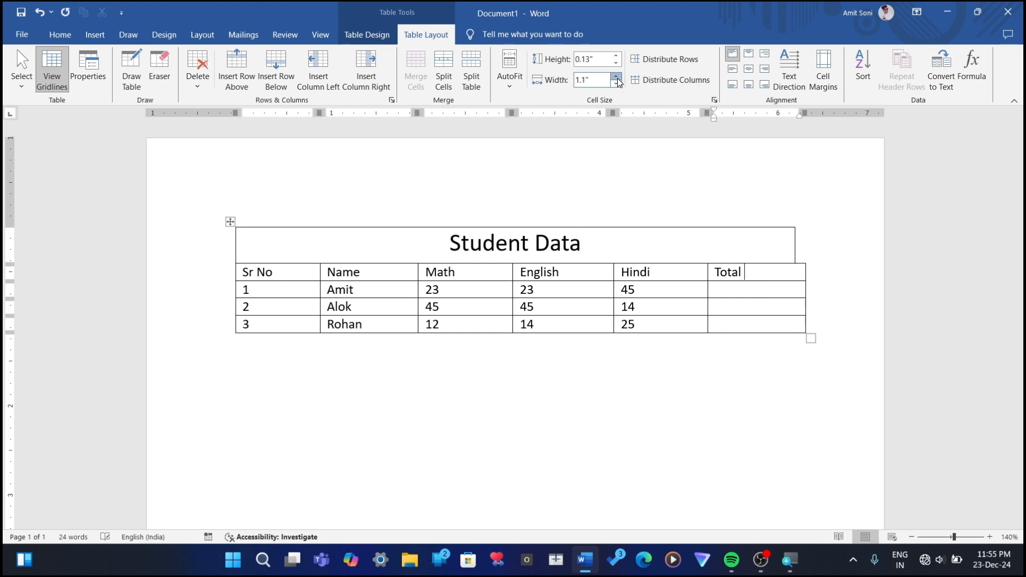
click(616, 77)
click(616, 77)
click(617, 77)
click(616, 77)
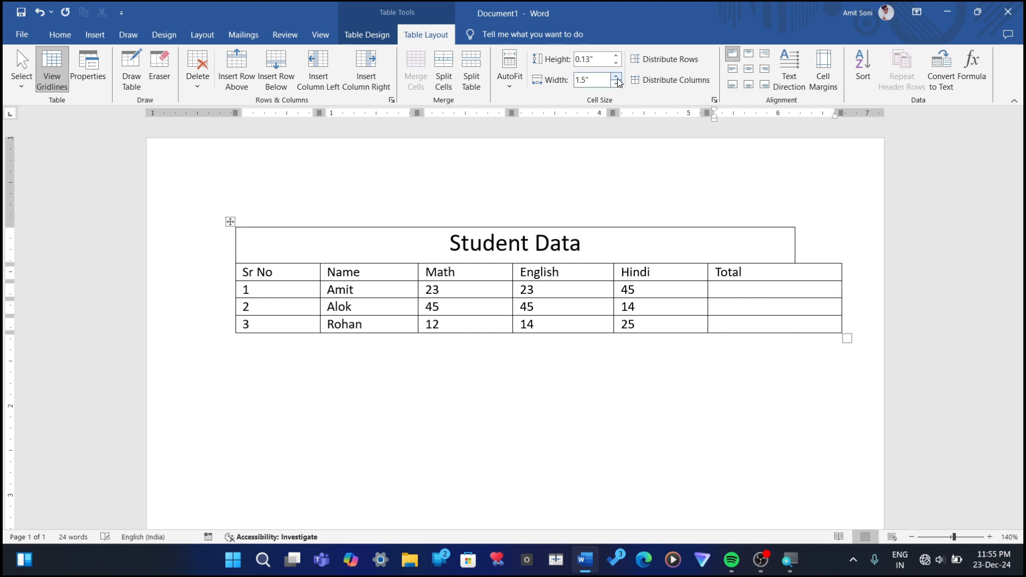
click(617, 76)
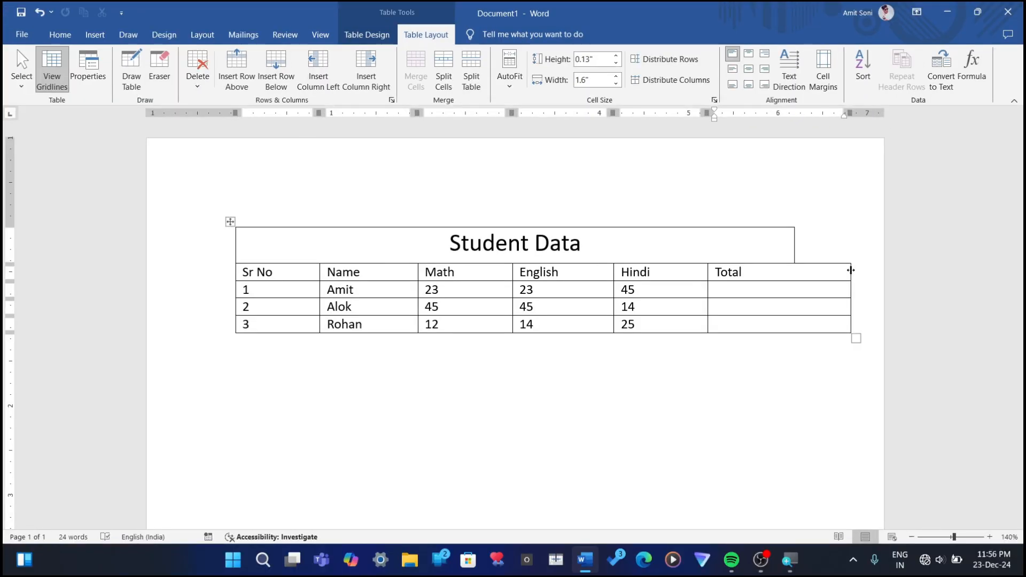
Step: Try to pull the Total column's outer border in line with the title row's edge, and undo the adjustment
drag(851, 271, 796, 269)
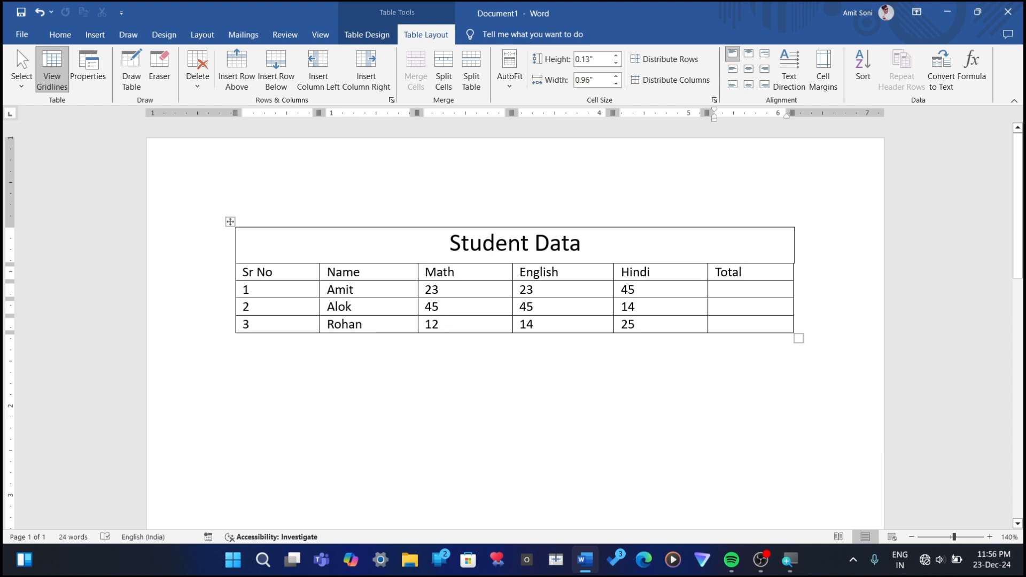
drag(794, 251, 794, 251)
click(813, 284)
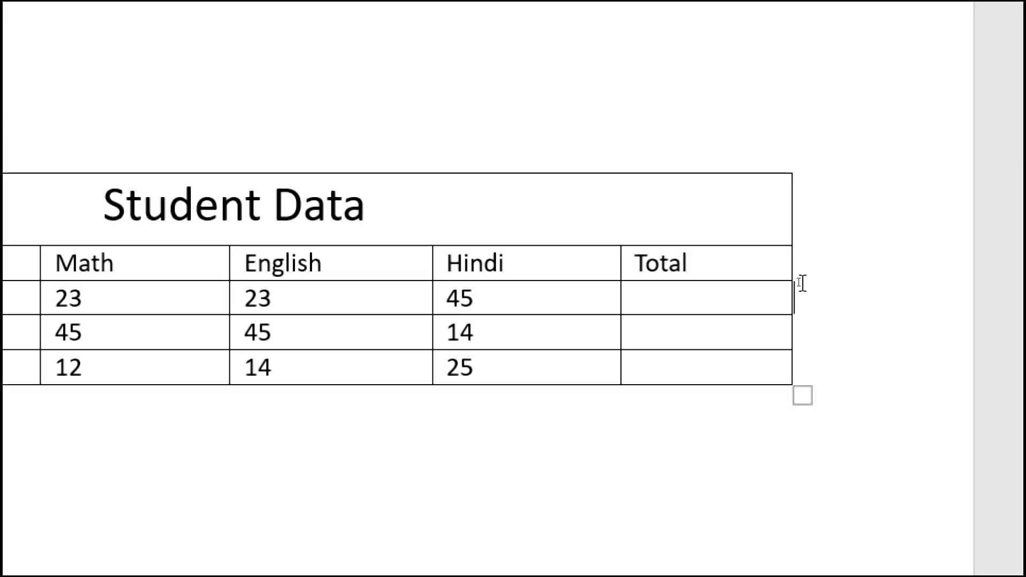
key(ctrl+z)
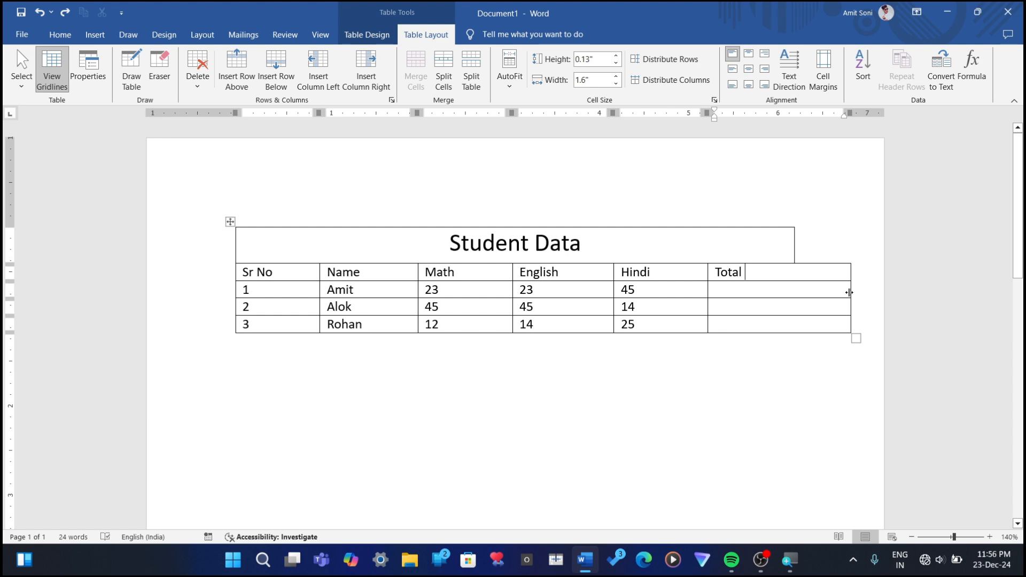
Step: Narrow the Total column to about 0.96" and align the title row's outer edge with it
drag(851, 292, 794, 293)
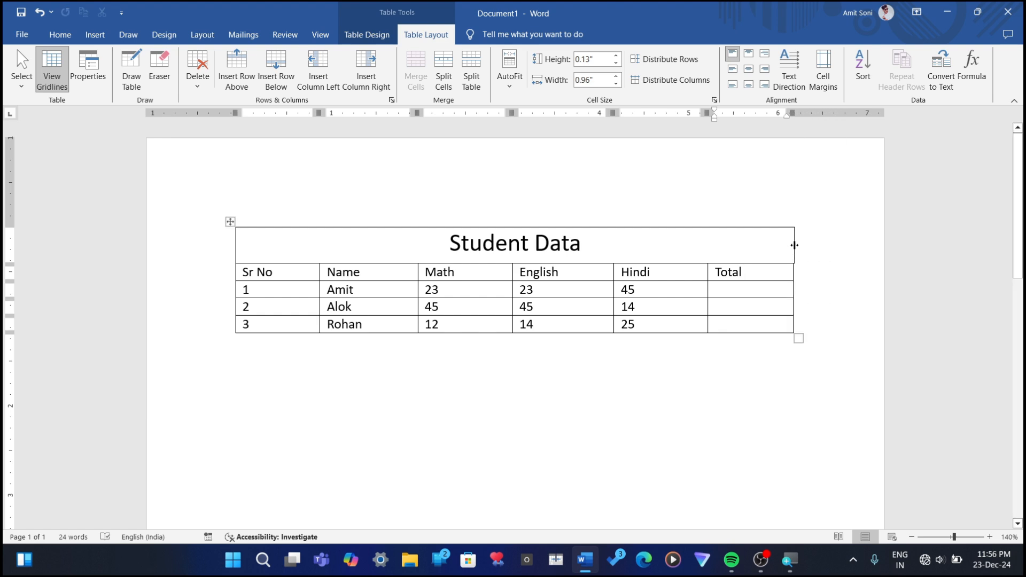
drag(795, 245, 794, 246)
click(802, 307)
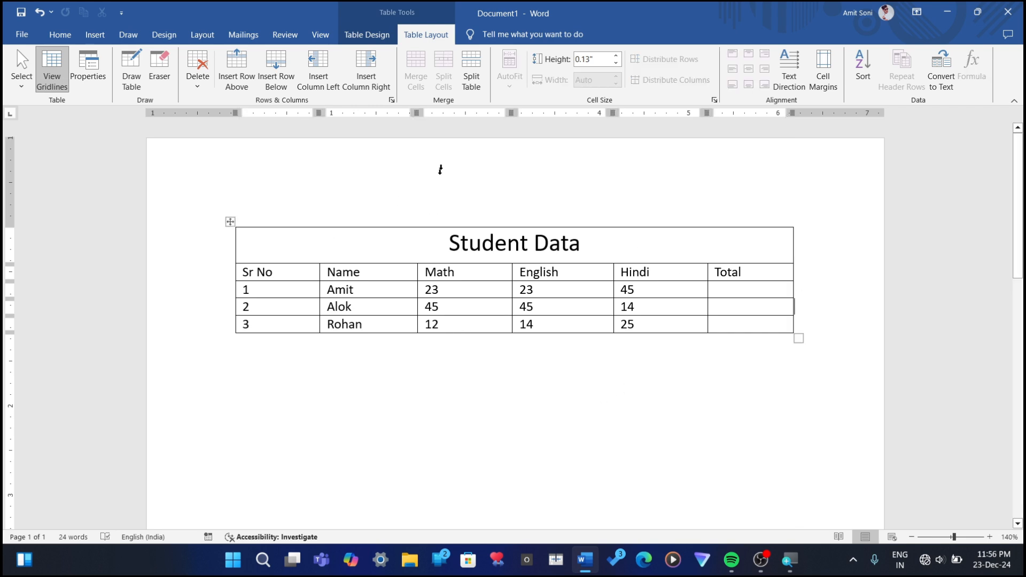
Step: Distribute the table's rows to equal height and its columns to equal width
click(658, 212)
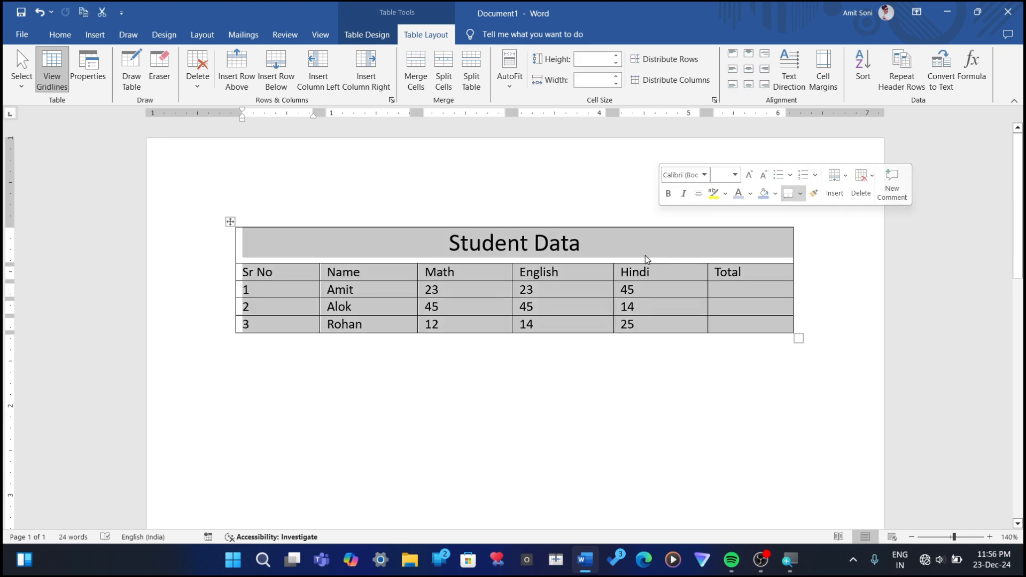
click(571, 300)
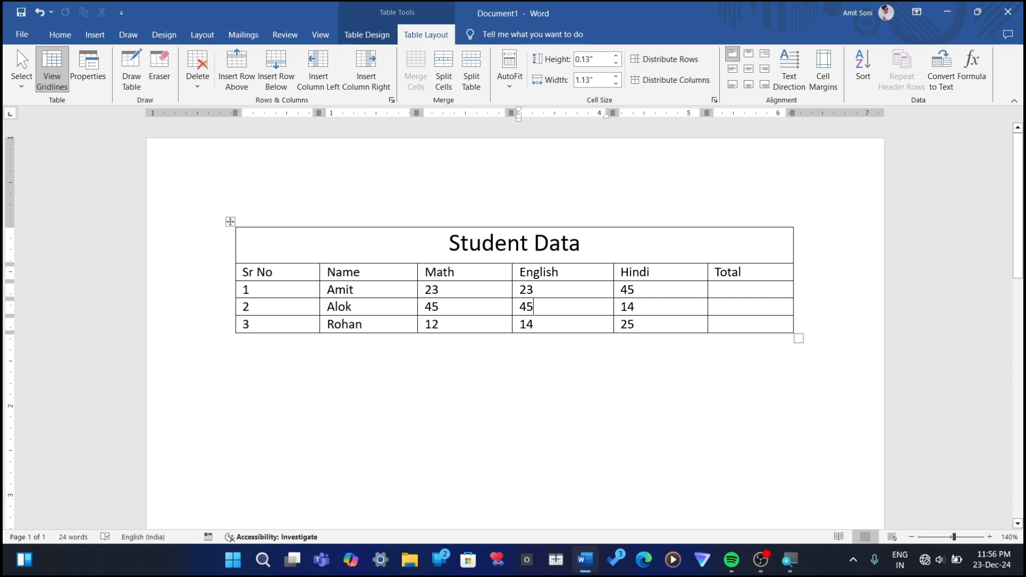
click(683, 66)
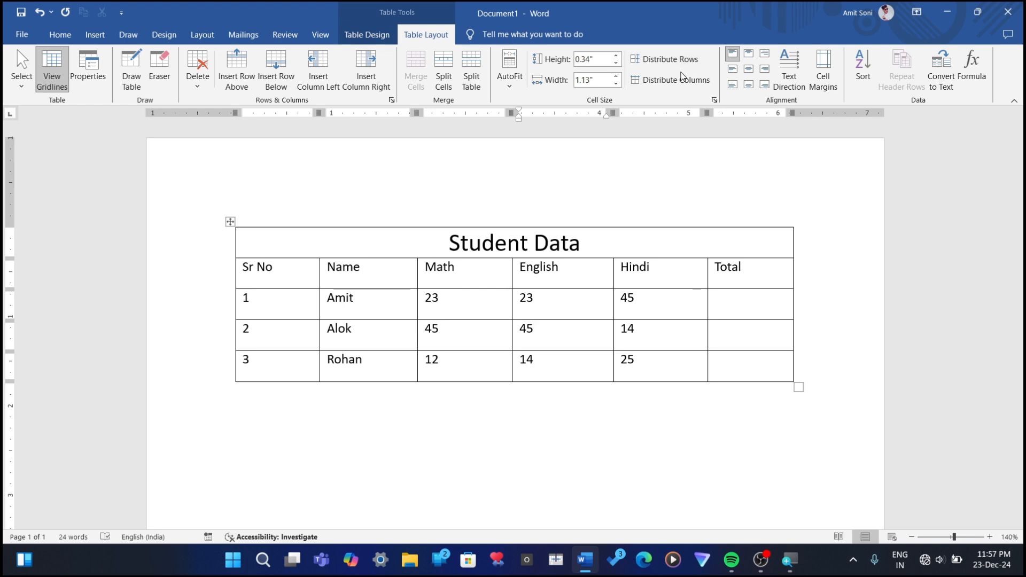
click(687, 80)
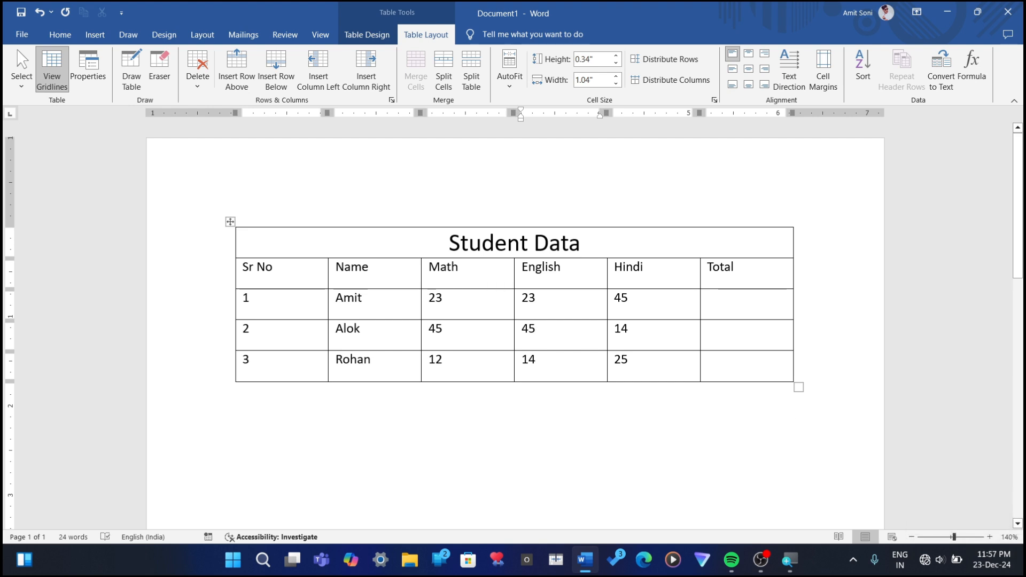
Step: Try the top and bottom cell alignments on the whole table, and finish with the text centred horizontally and vertically
click(230, 222)
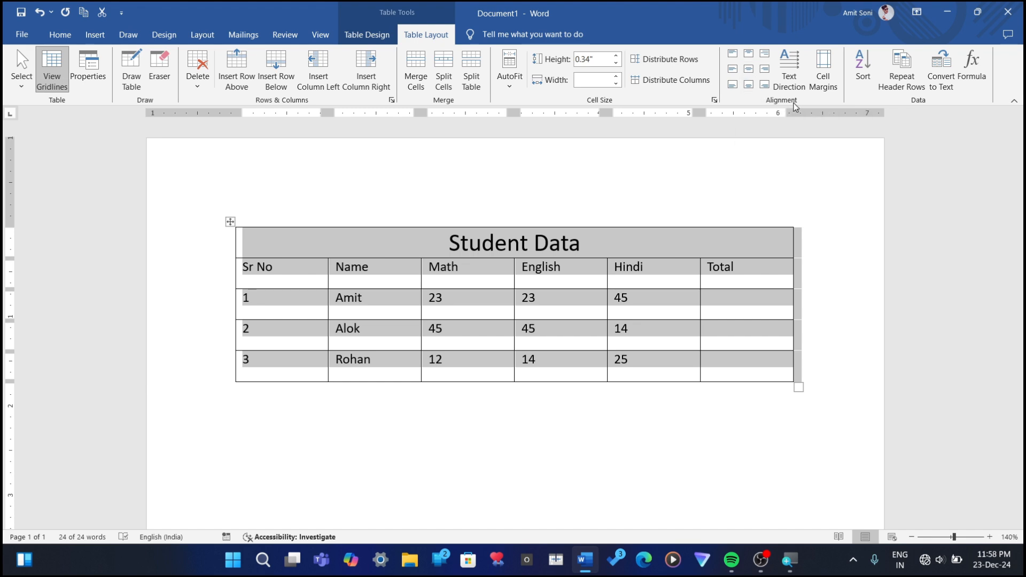
click(749, 70)
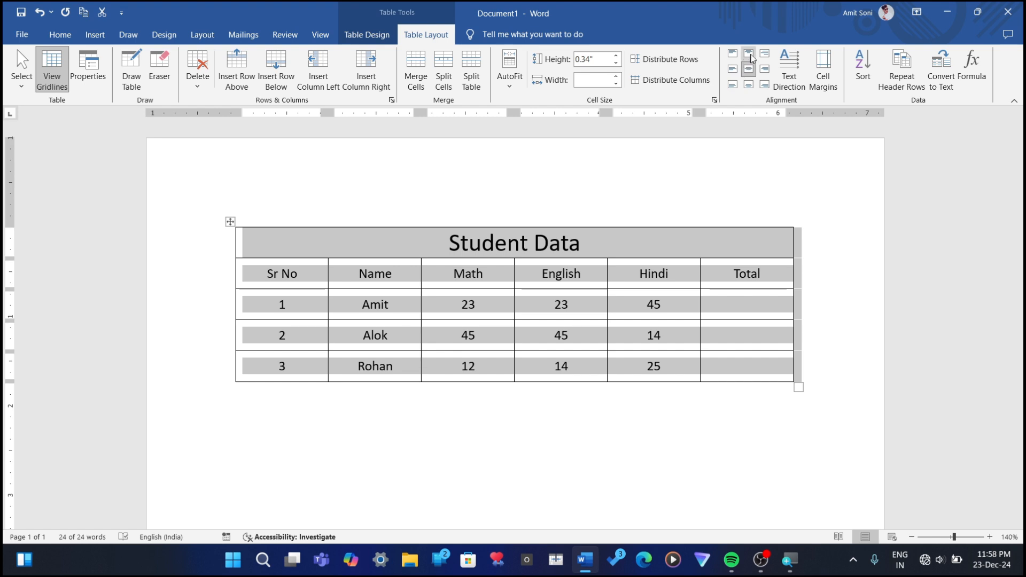
click(749, 55)
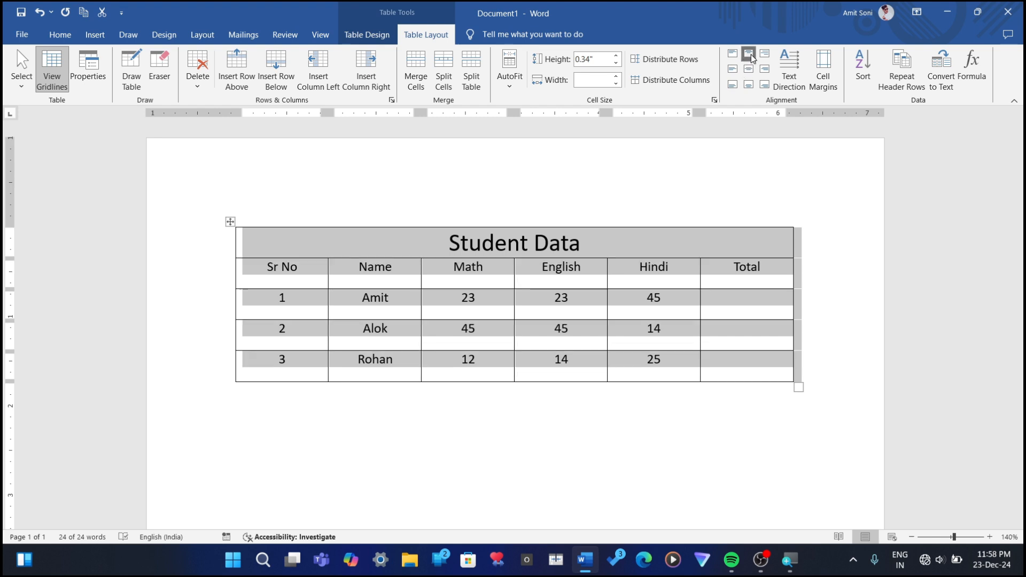
click(749, 70)
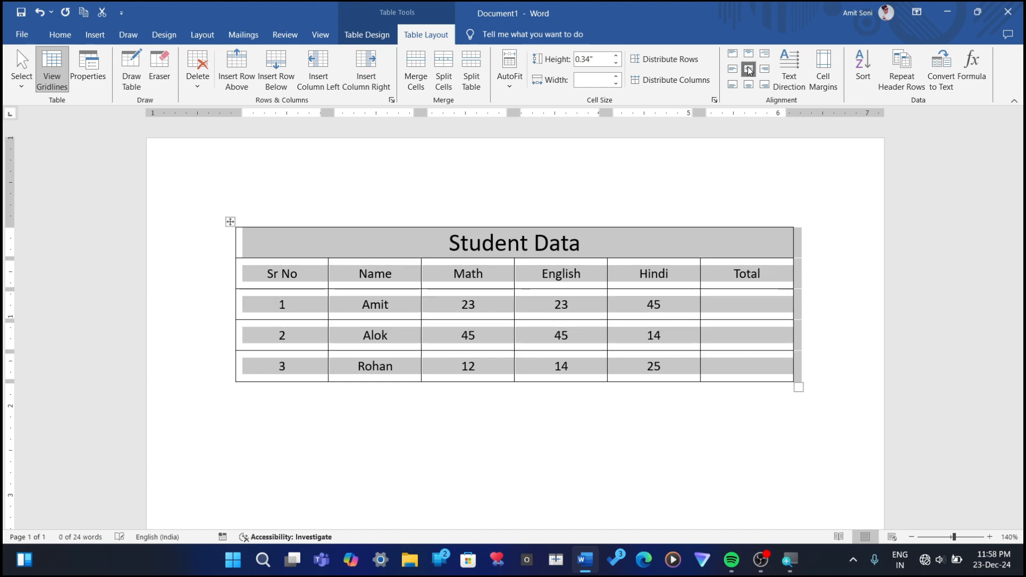
click(748, 87)
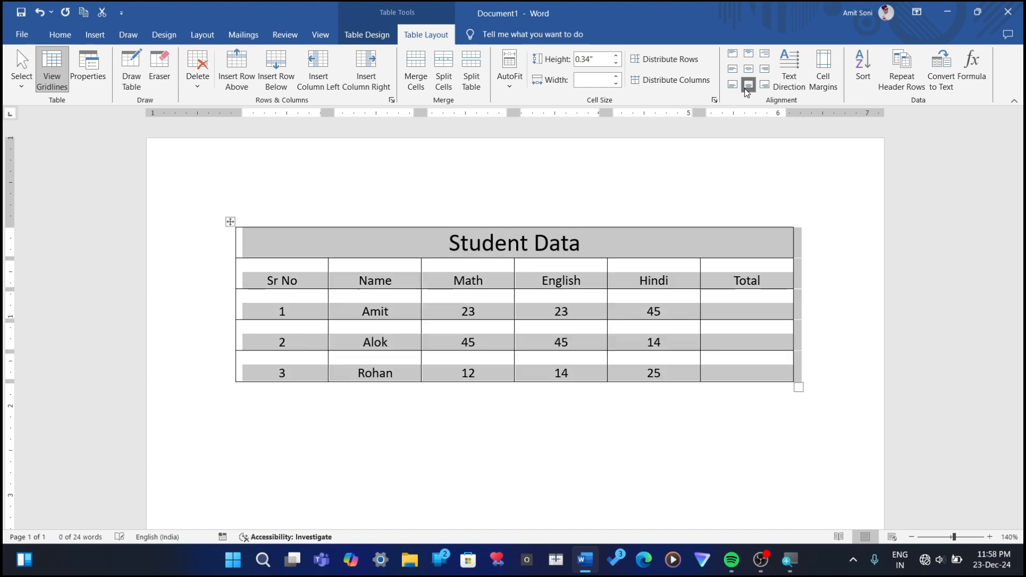
click(733, 86)
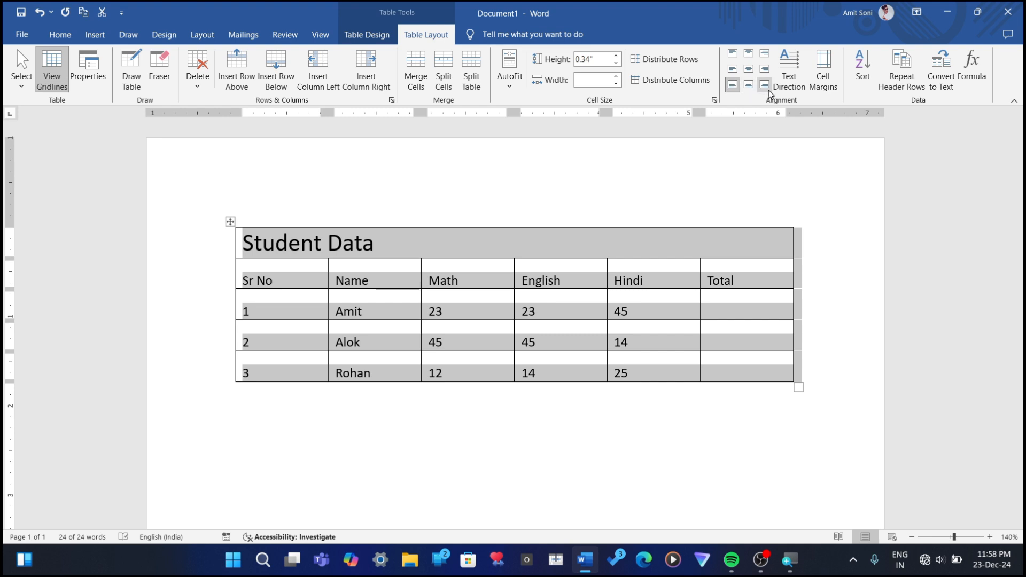
click(765, 86)
click(749, 86)
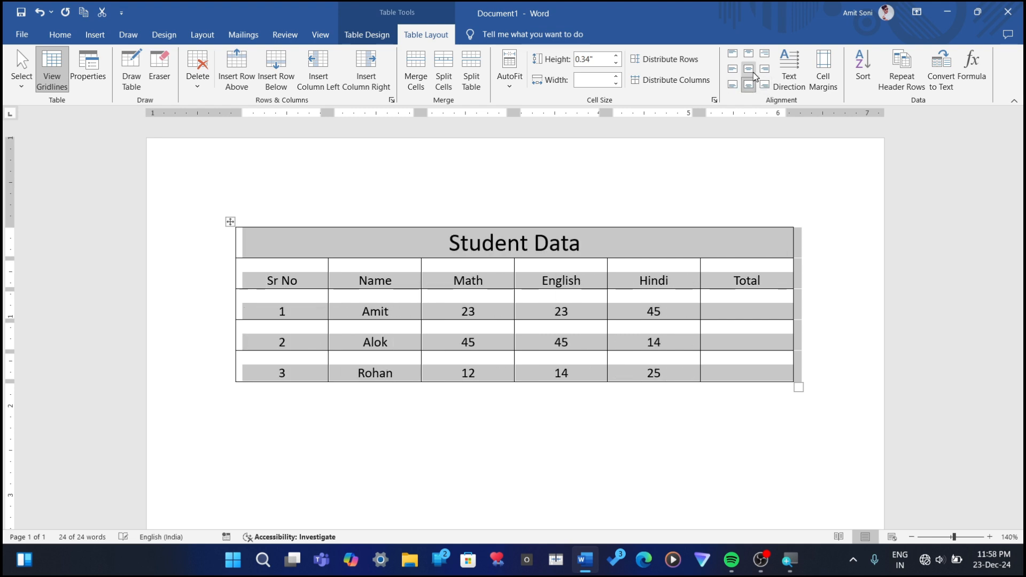
click(748, 69)
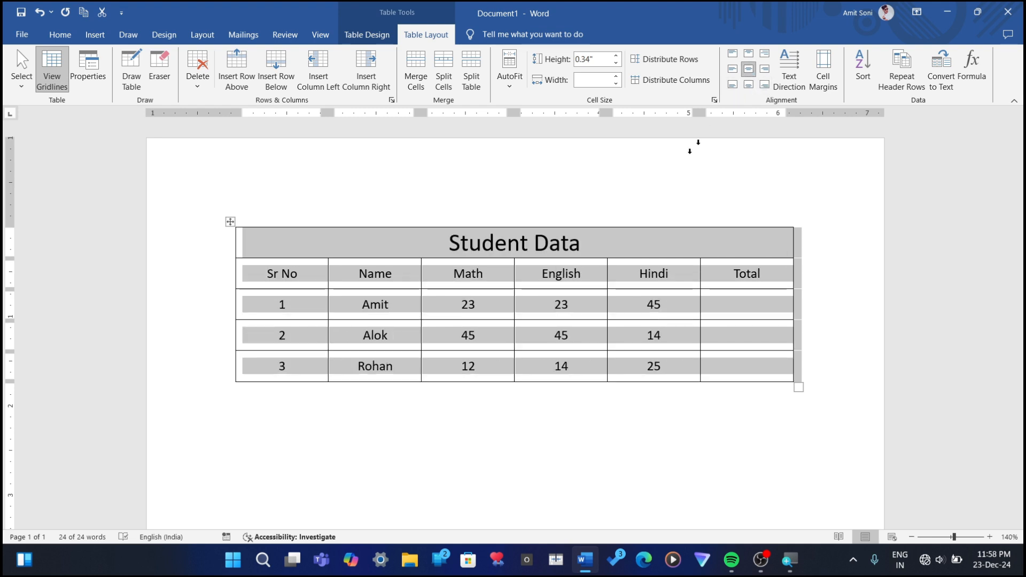
Step: Cycle the header row's text direction through both vertical orientations, and restore the horizontal text and original row height
click(639, 274)
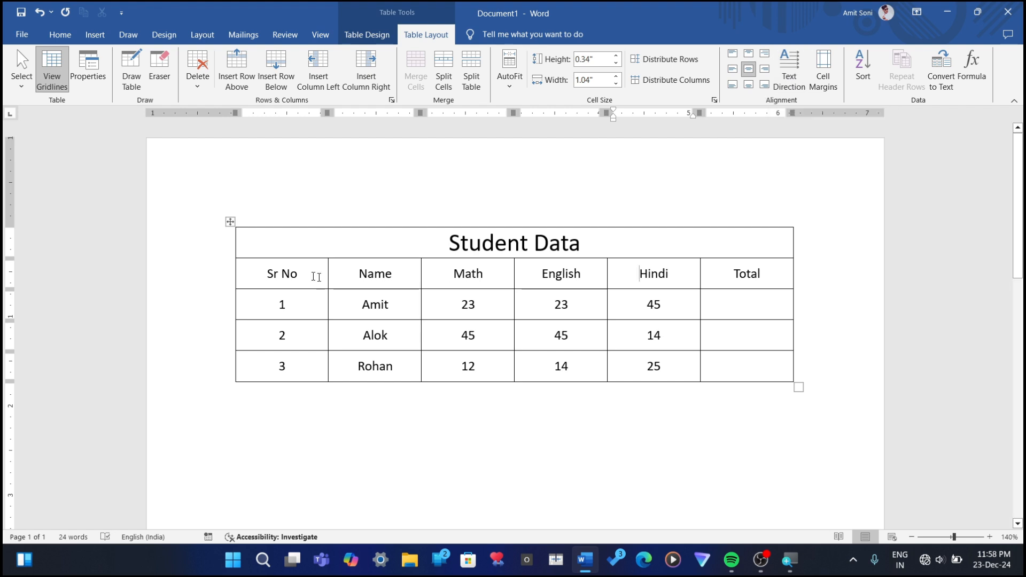
drag(264, 273, 728, 270)
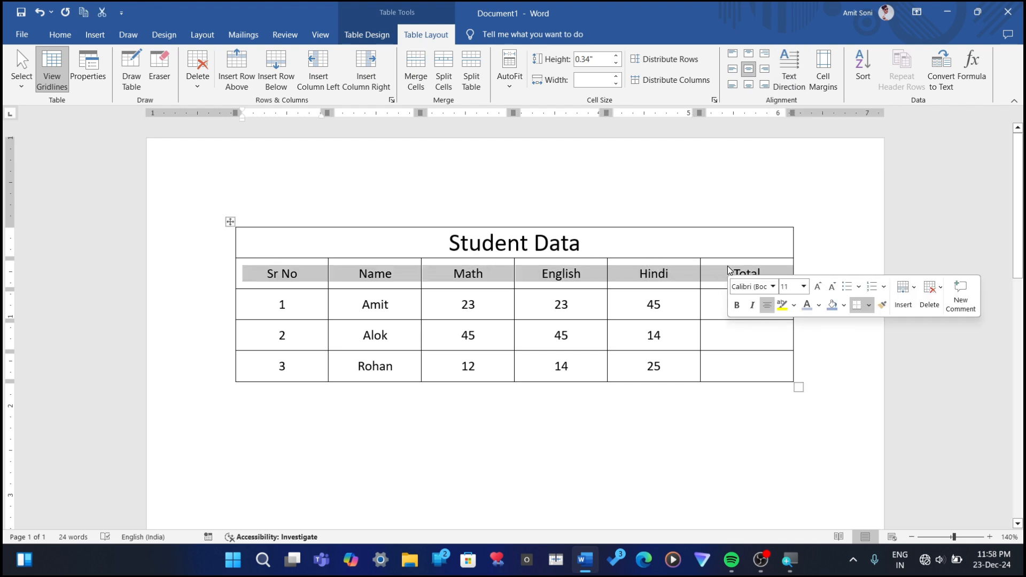
click(805, 78)
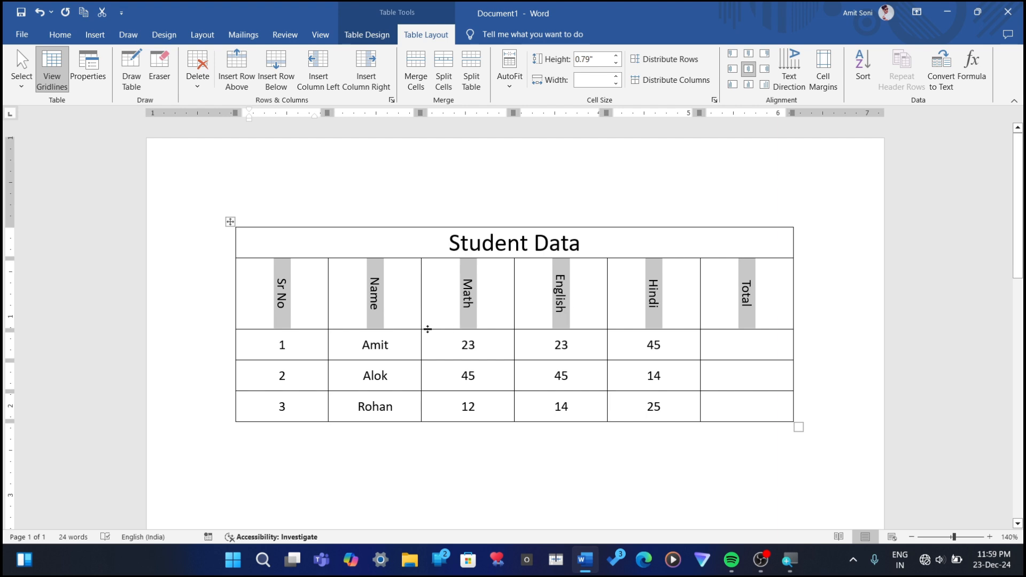
click(784, 71)
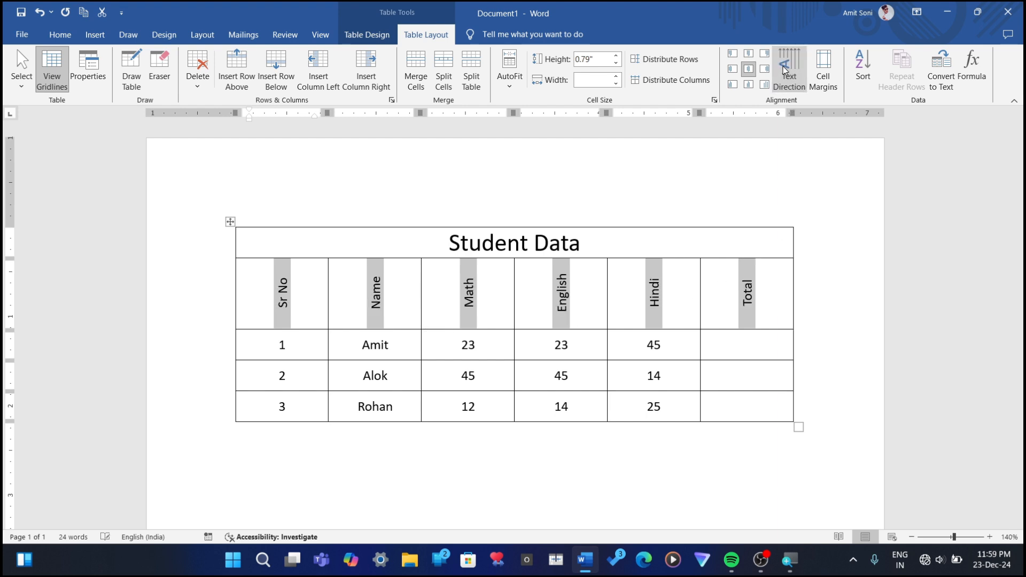
click(784, 71)
click(784, 70)
click(784, 71)
click(784, 70)
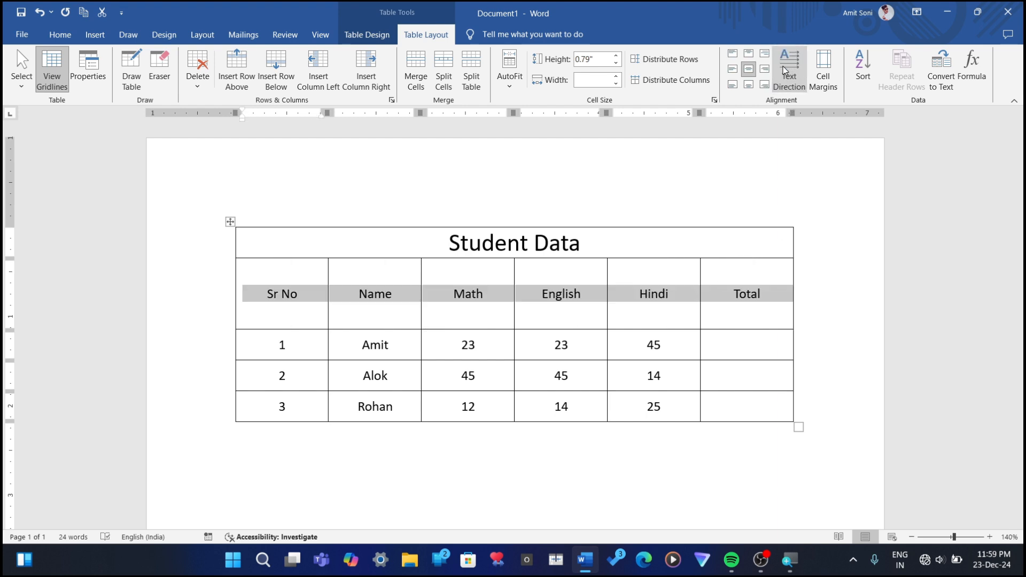
click(785, 70)
click(784, 71)
click(784, 71)
click(784, 71)
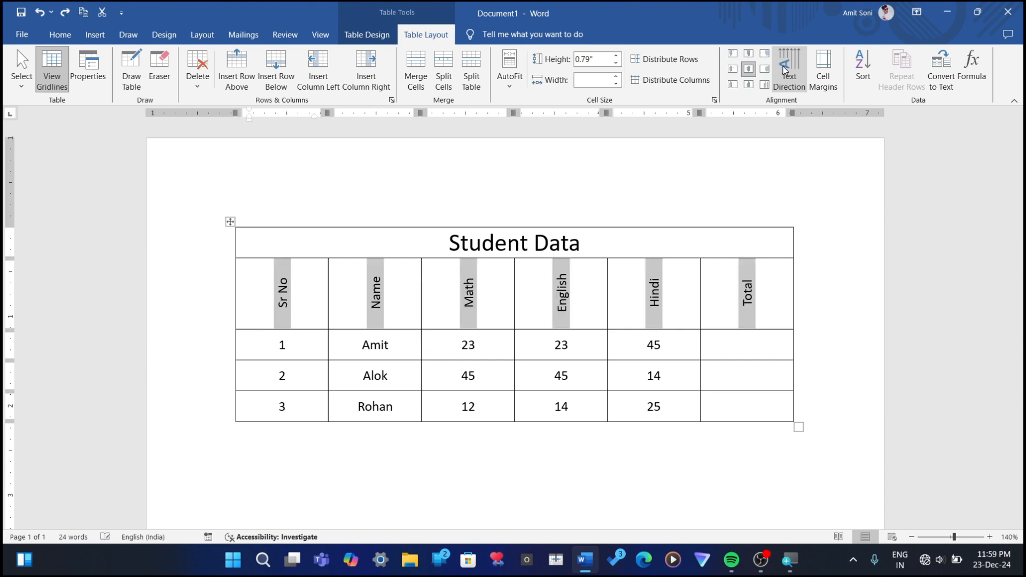
click(784, 71)
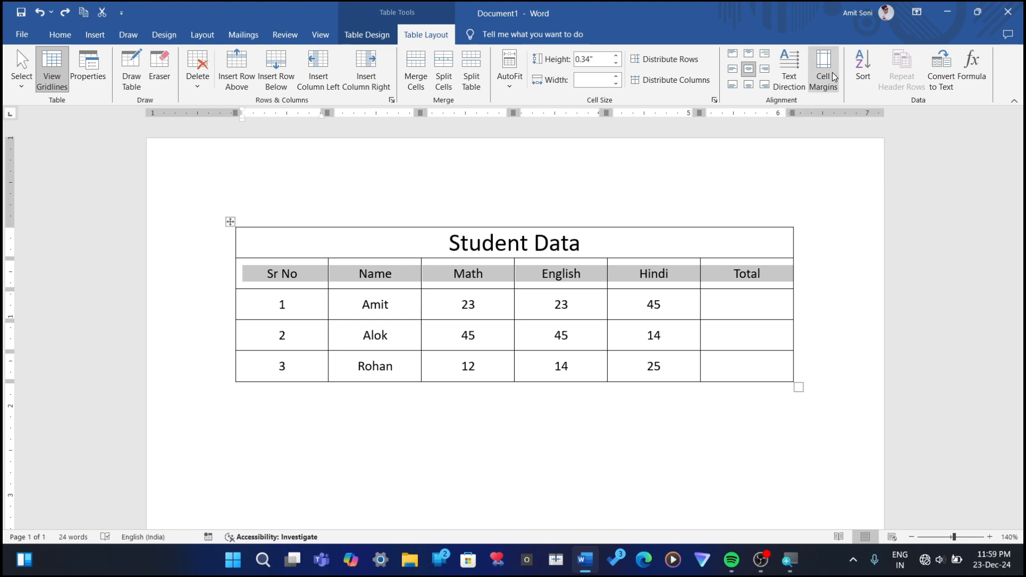
Step: Remove the horizontal centring from the Total heading so that it aligns left in its cell
click(741, 305)
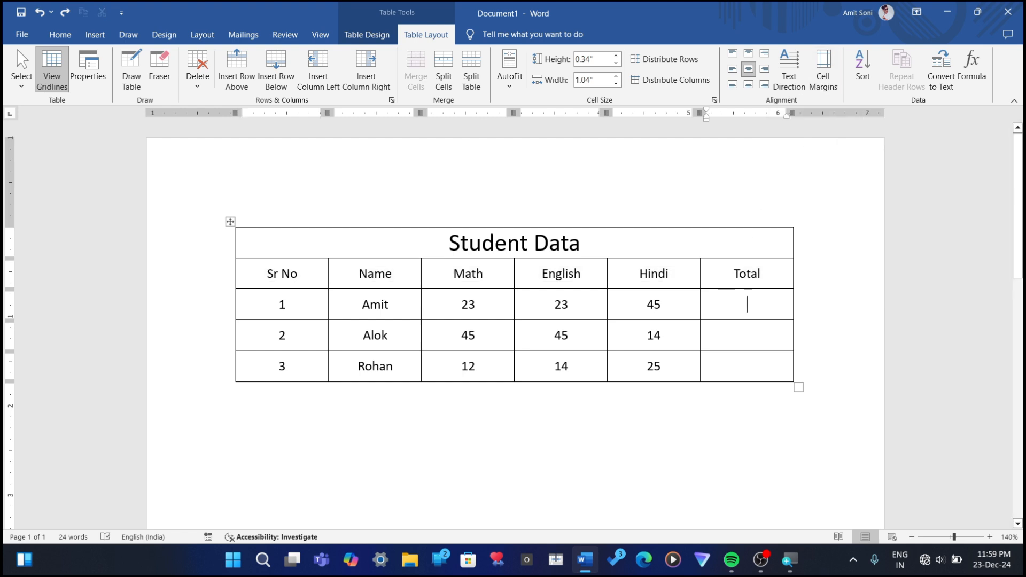
click(727, 276)
key(BackSpace)
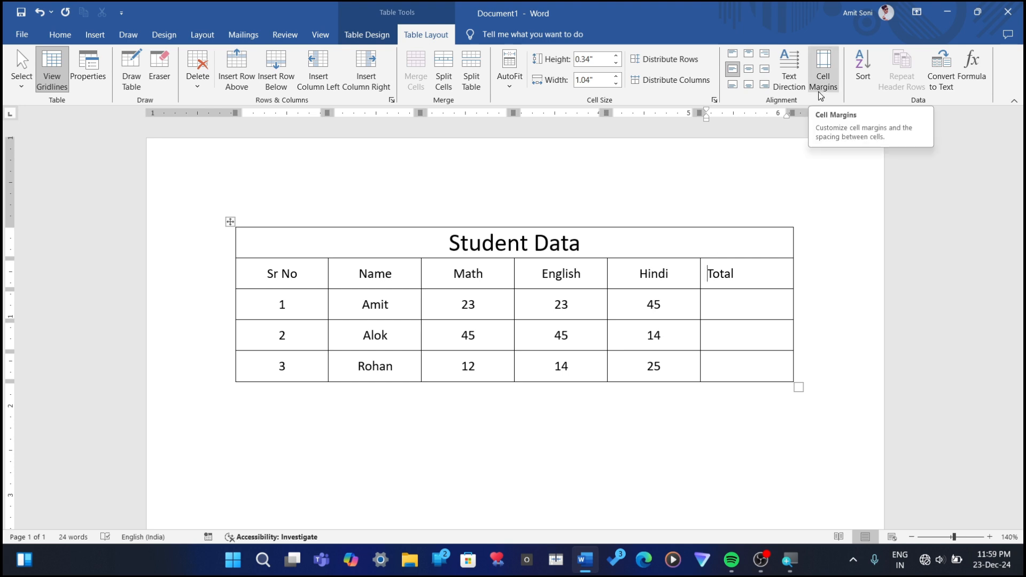
Step: Set the table's default left cell margin to 0, and undo the change
click(819, 91)
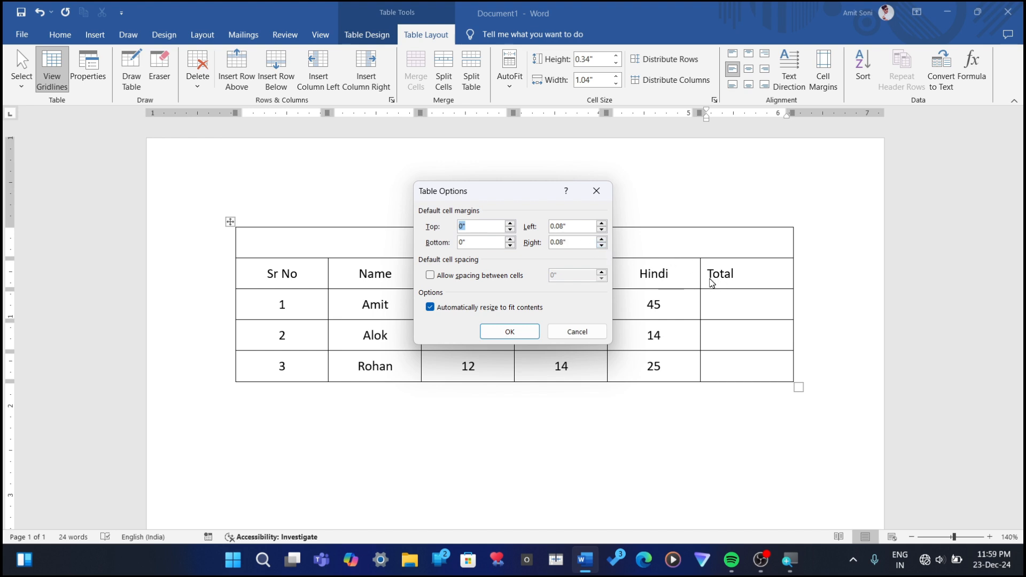
click(566, 226)
key(BackSpace)
key(BackSpace)
key(BackSpace)
click(505, 336)
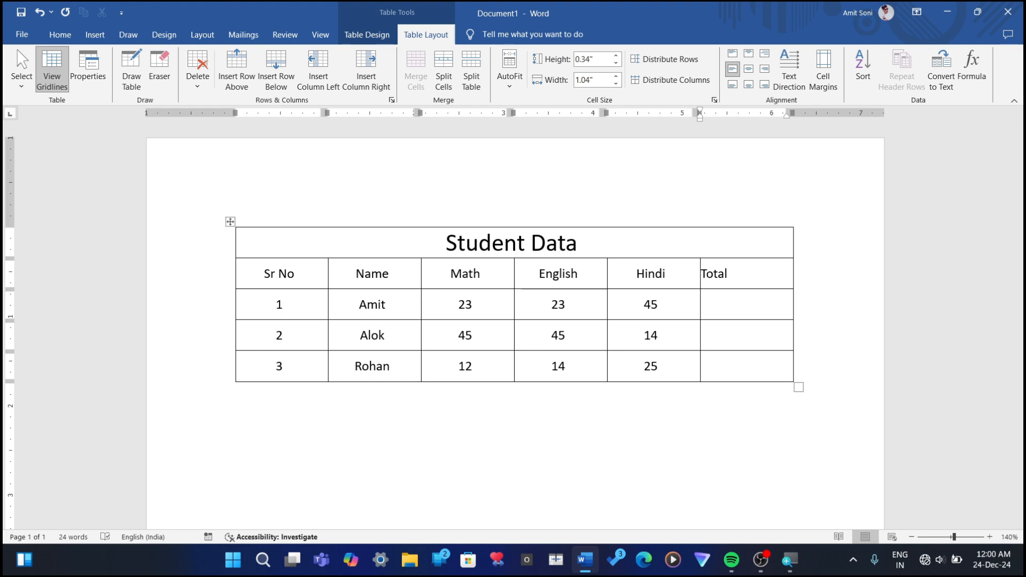
key(ctrl+z)
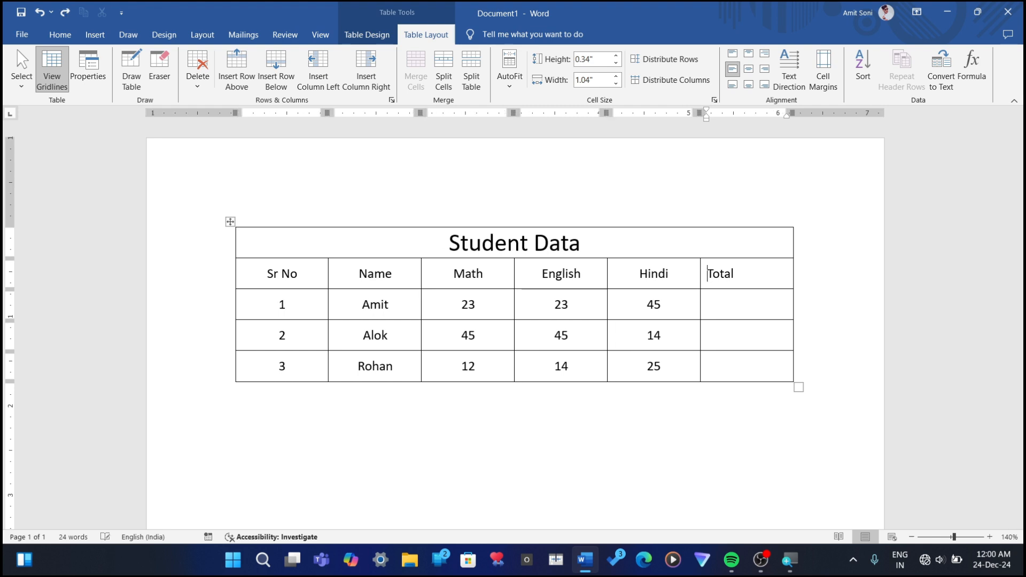
Step: Try removing the table's left cell margin once more, and undo it again
click(829, 65)
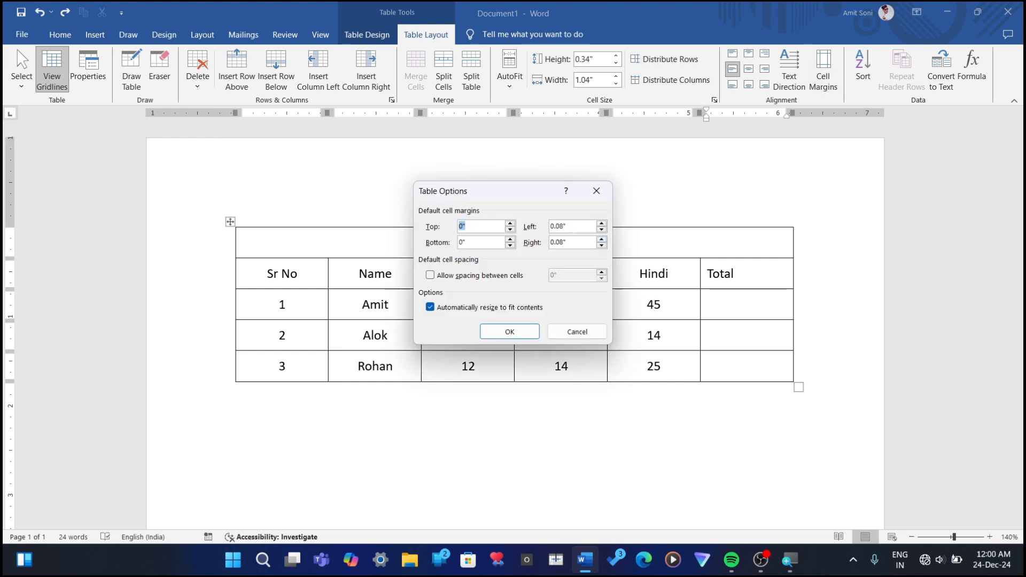
click(574, 228)
key(Return)
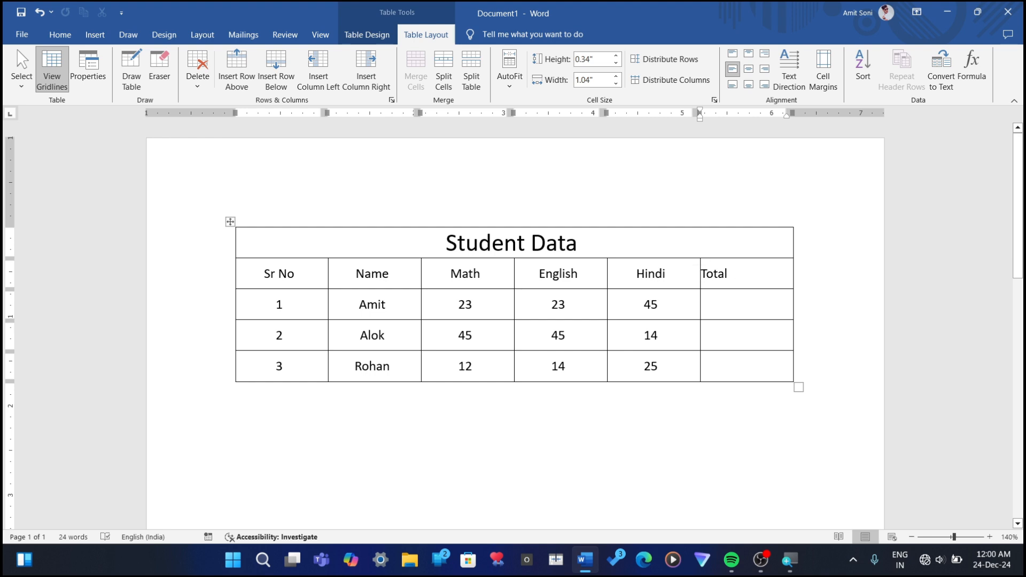
key(ctrl+z)
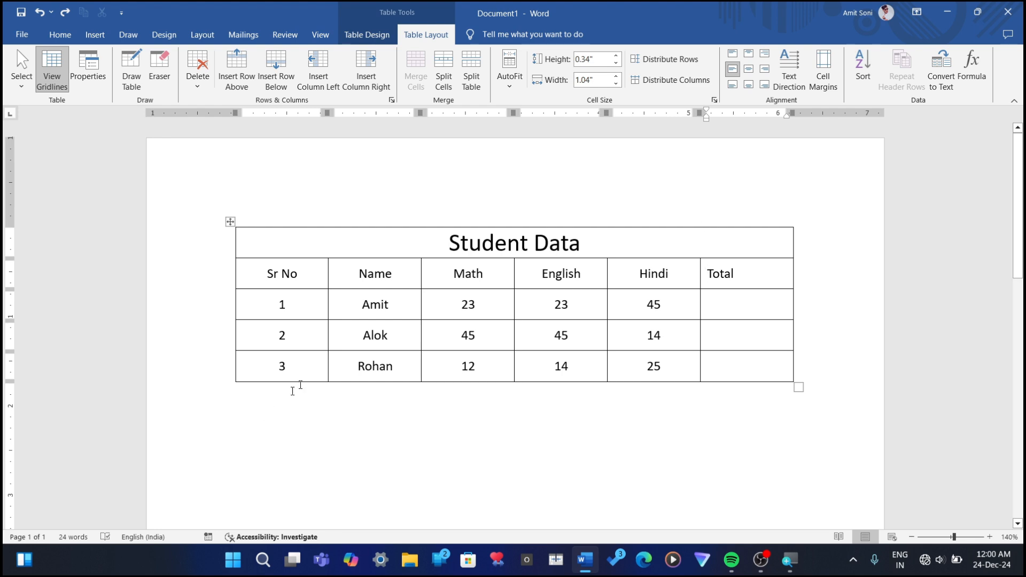
click(569, 274)
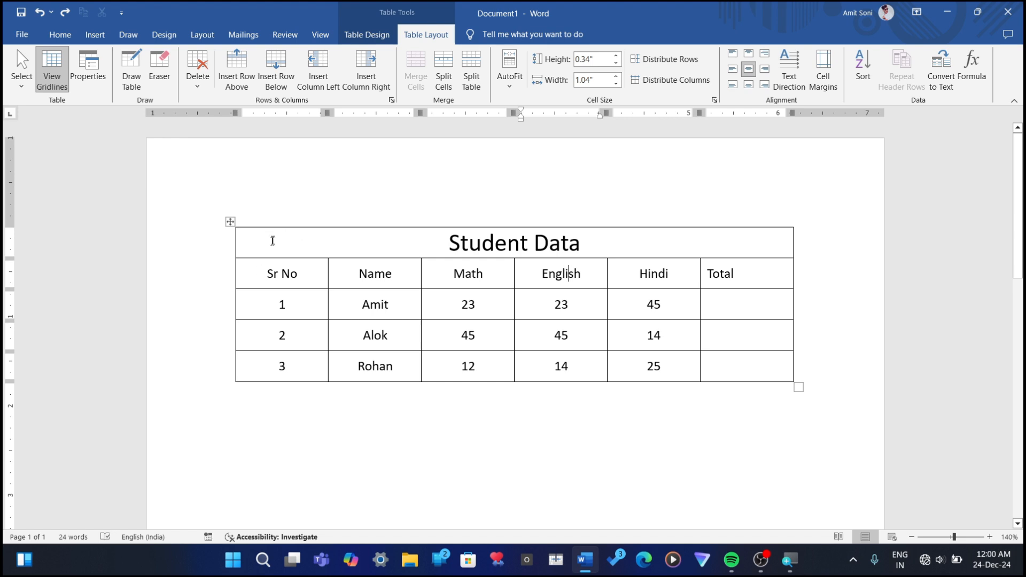
drag(252, 273, 649, 293)
click(704, 293)
drag(256, 273, 719, 356)
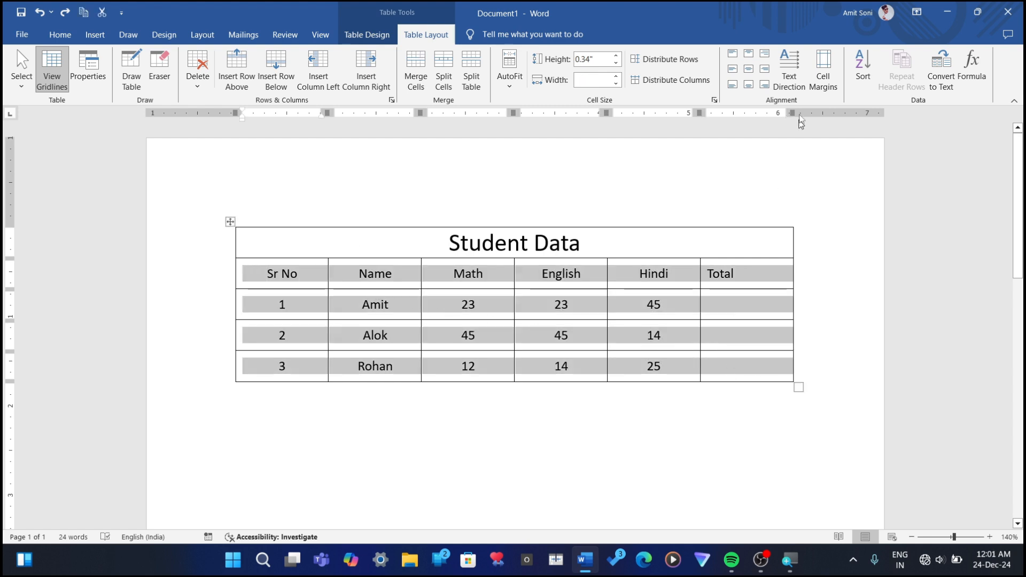
click(863, 67)
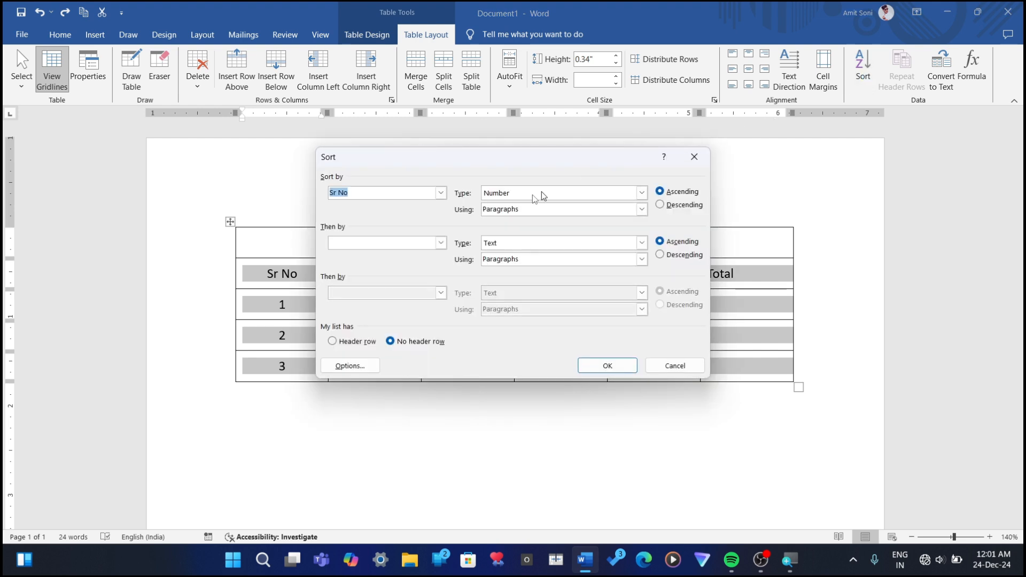
click(661, 206)
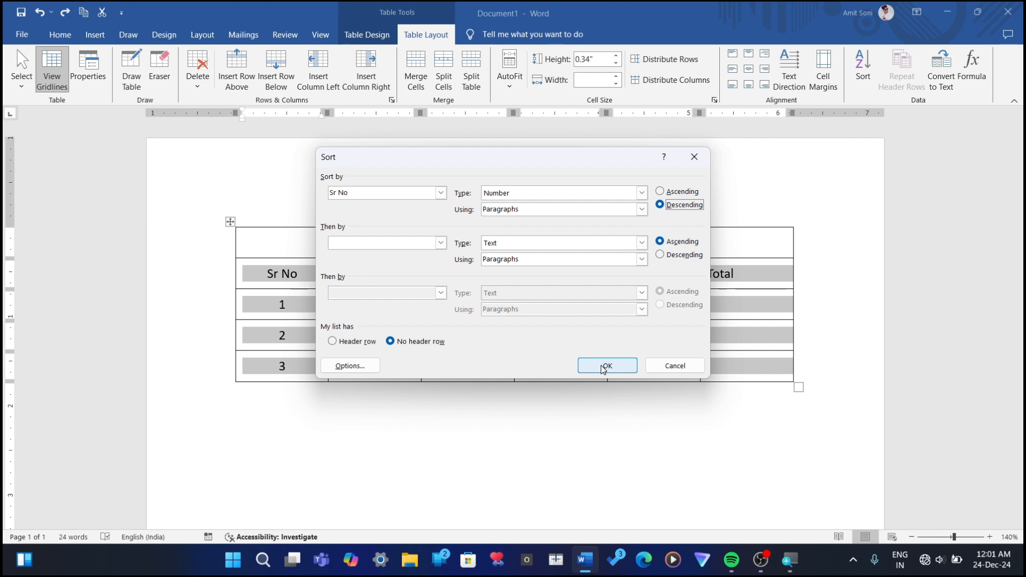
click(694, 157)
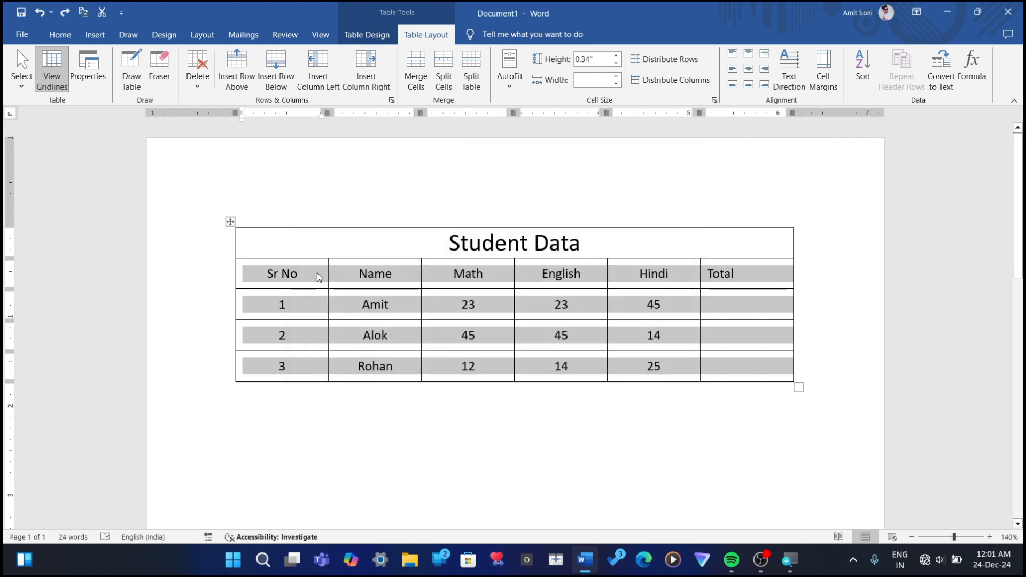
Step: Sort the three student data rows by serial number in descending order, treating them as having no header row
click(317, 273)
drag(268, 305, 749, 368)
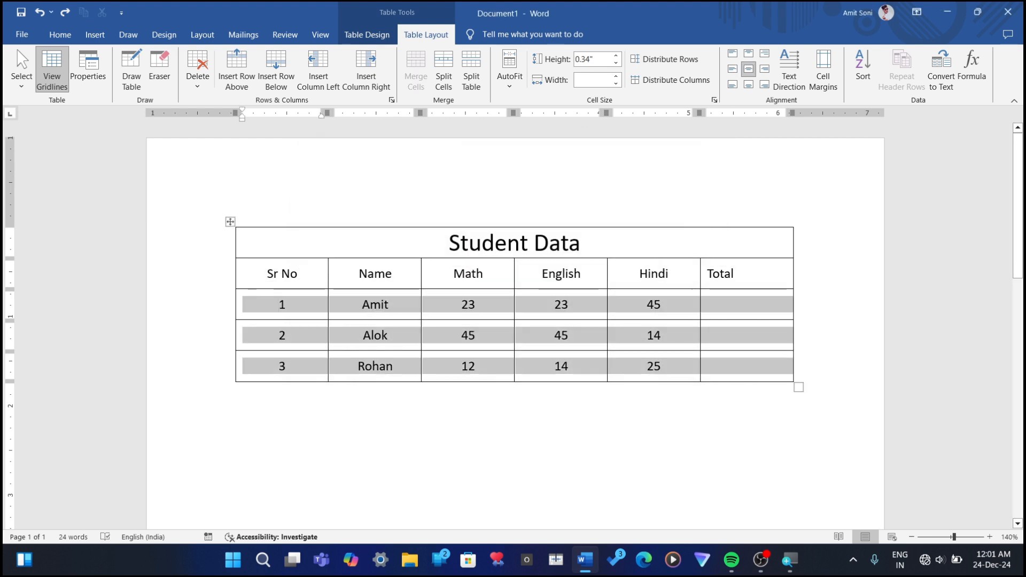
click(853, 85)
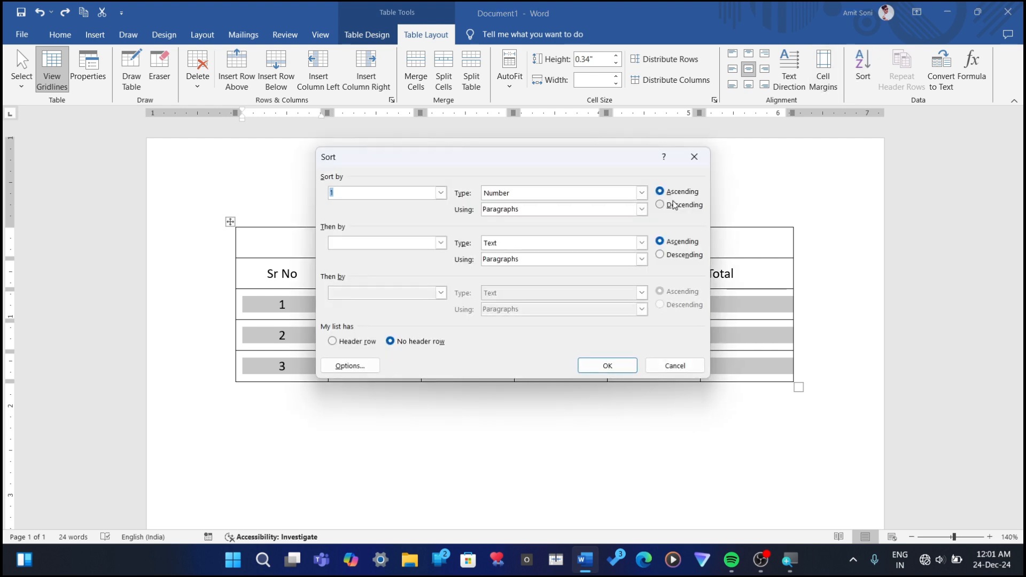
click(672, 205)
click(601, 368)
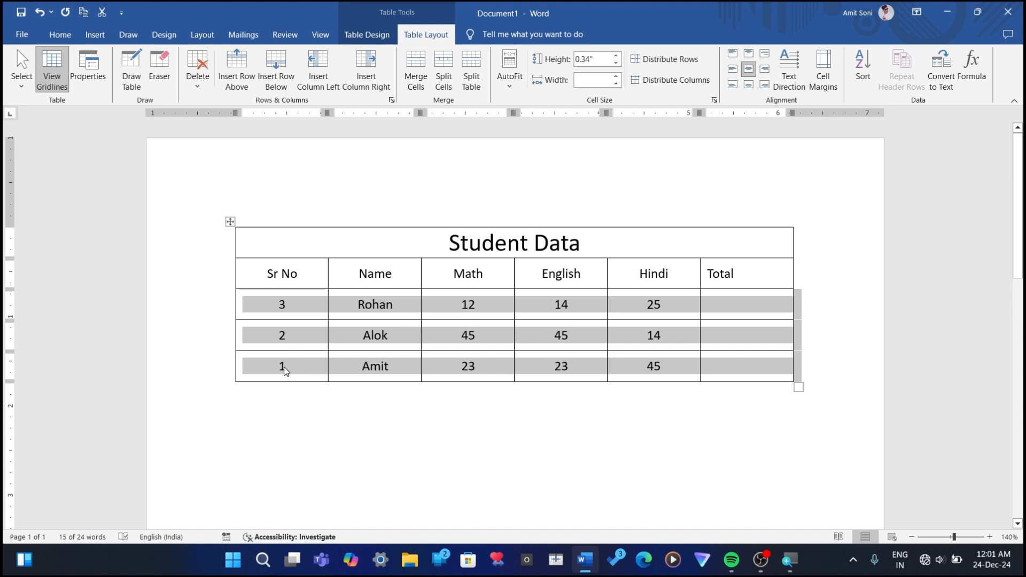
Step: Try sorting the student rows as numbers in ascending order, and undo both sorts to restore the original row order
click(862, 72)
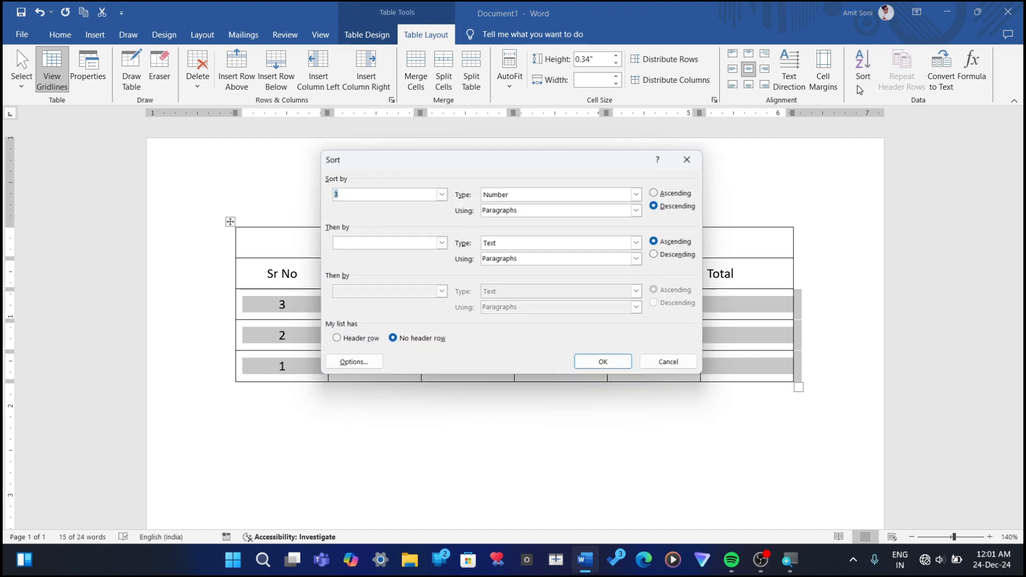
click(660, 193)
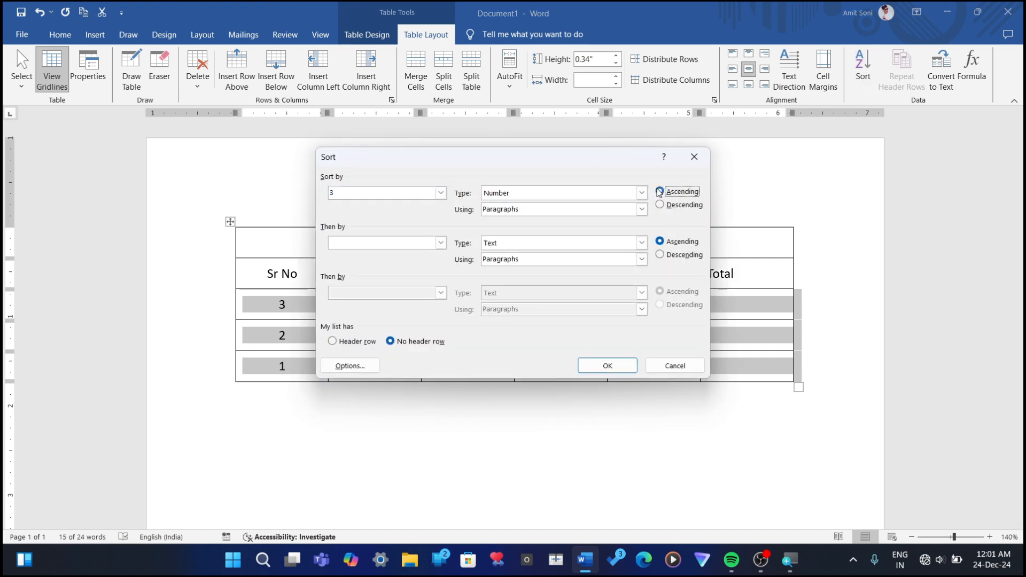
click(599, 371)
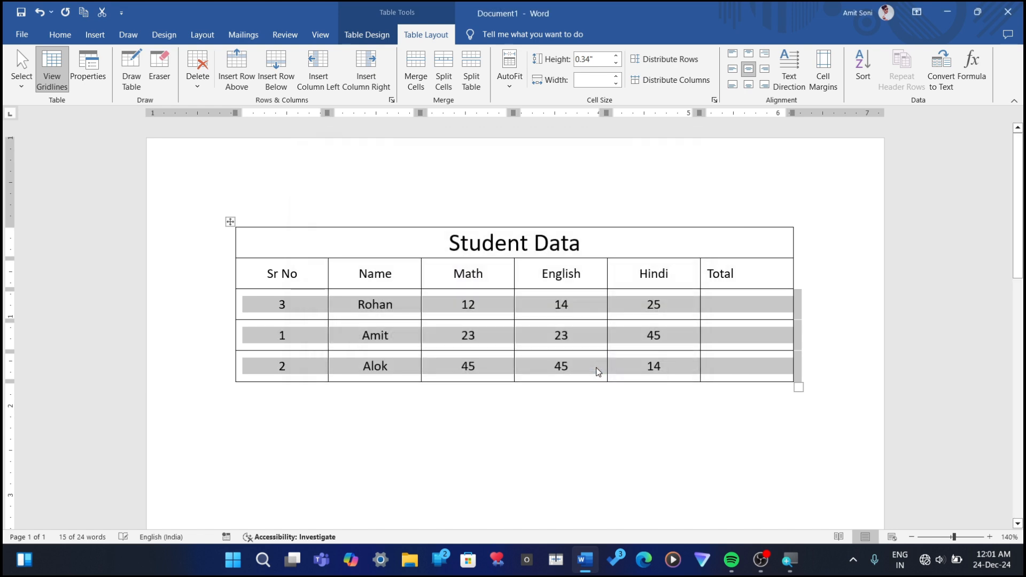
key(ctrl+z)
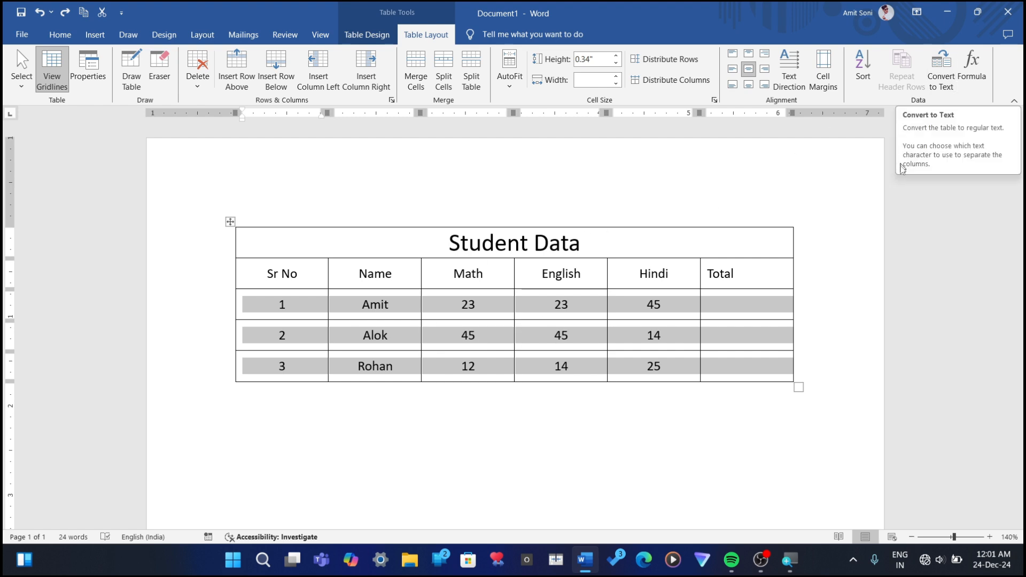
Step: Convert the whole table to text separated by paragraph marks, review the converted text, and undo the conversion
click(942, 89)
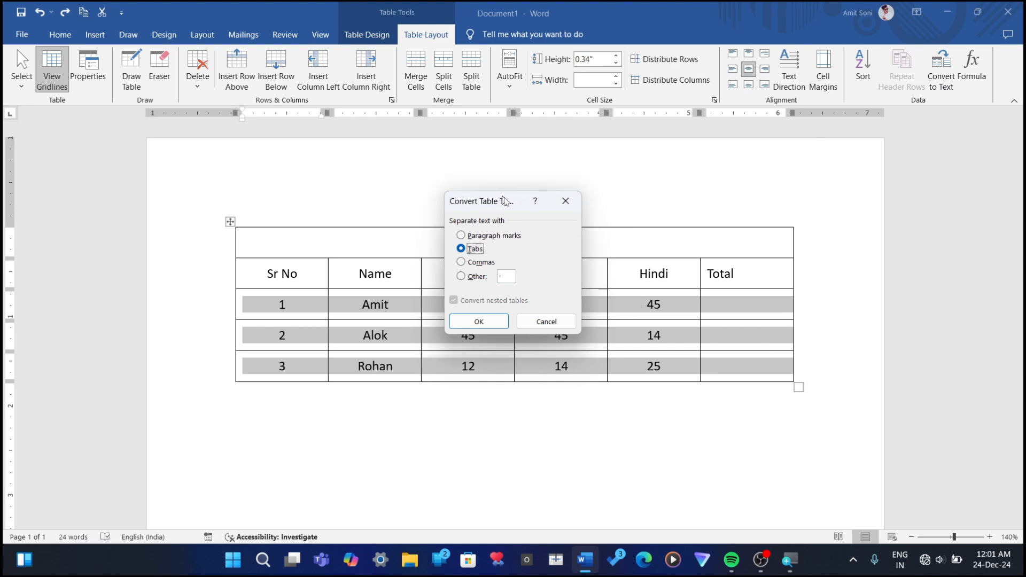
click(565, 201)
click(229, 223)
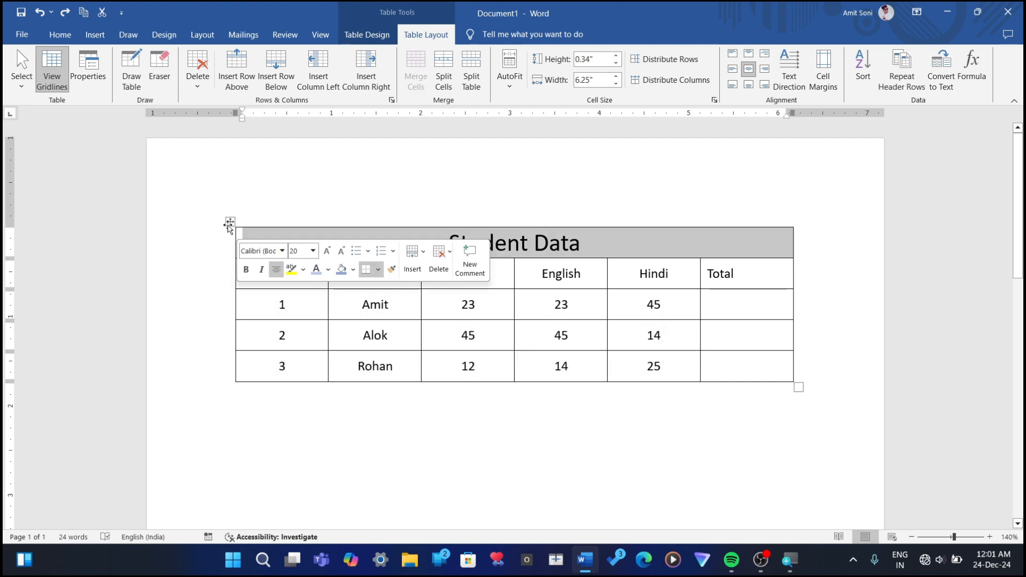
click(230, 223)
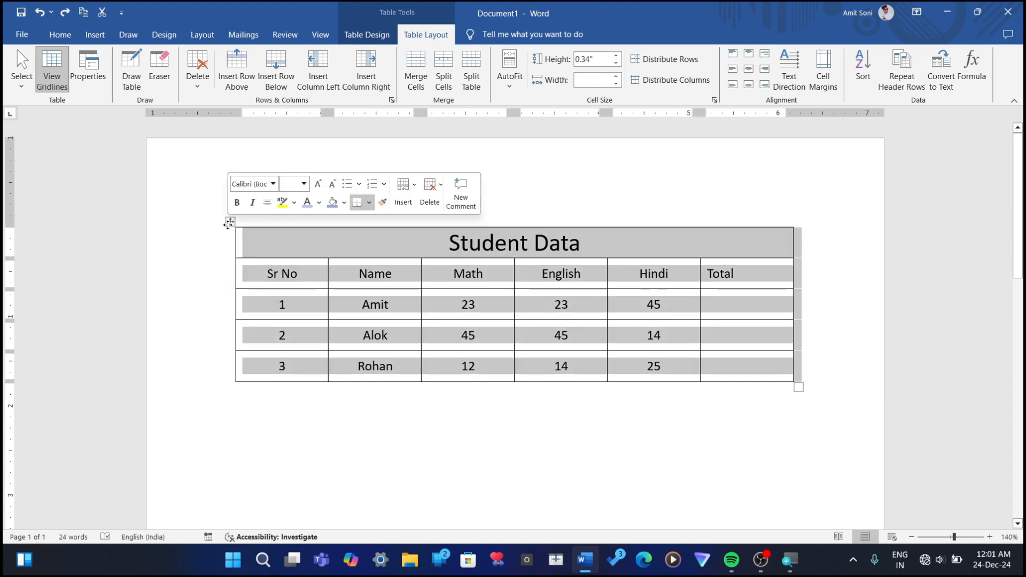
click(942, 75)
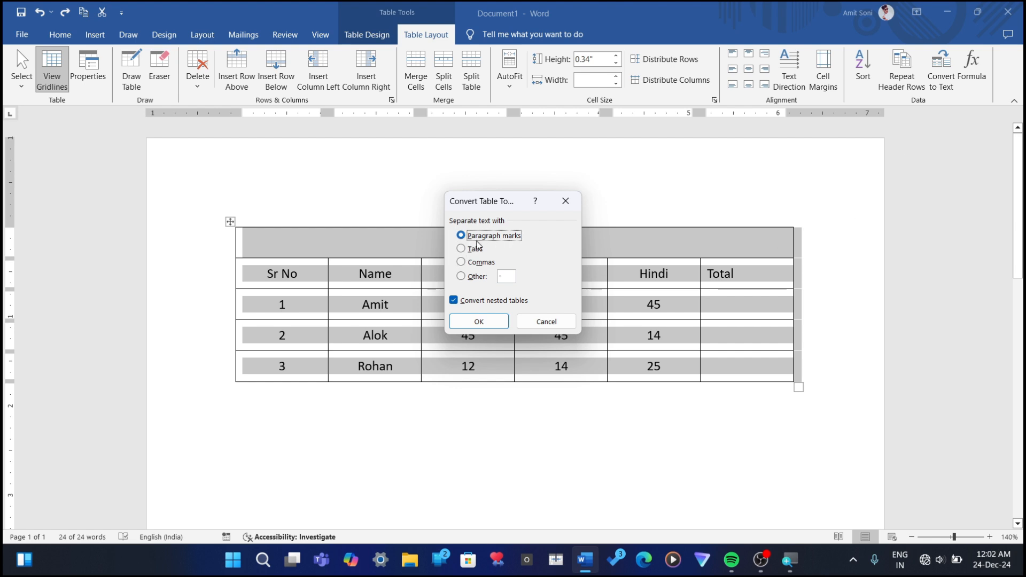
click(479, 322)
scroll(567, 342, down, 4)
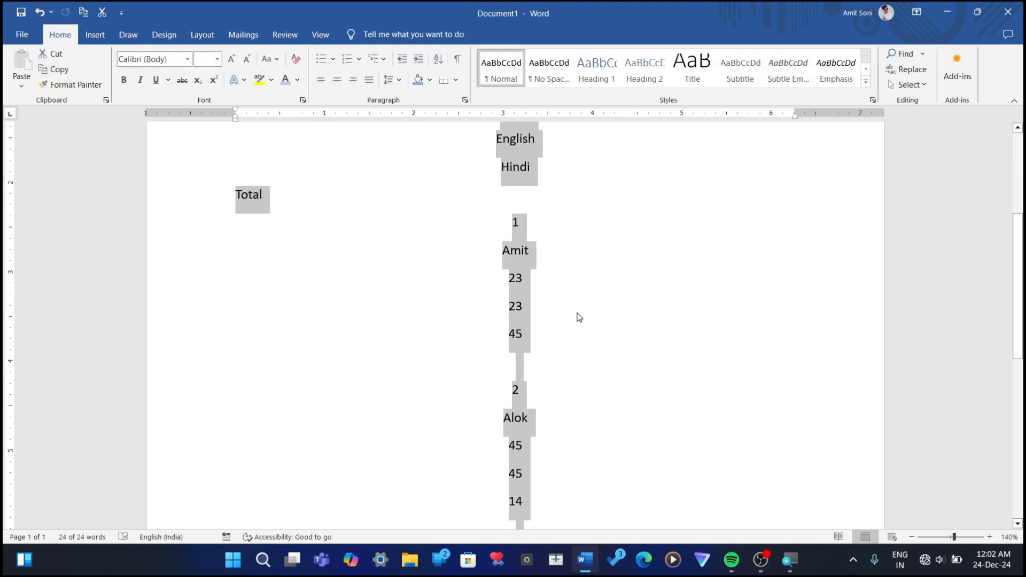
scroll(567, 331, down, 4)
scroll(502, 417, up, 5)
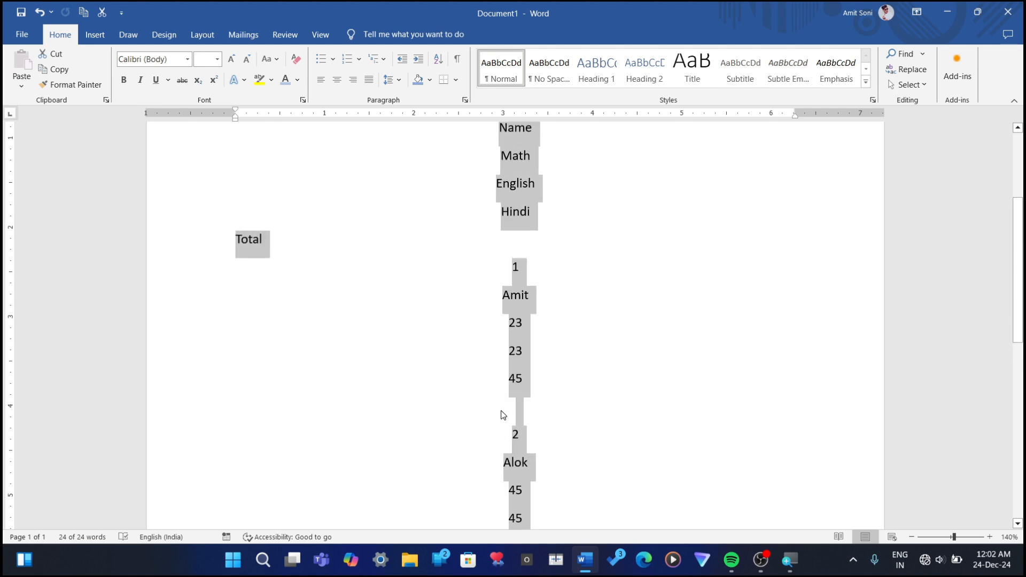
scroll(502, 415, up, 4)
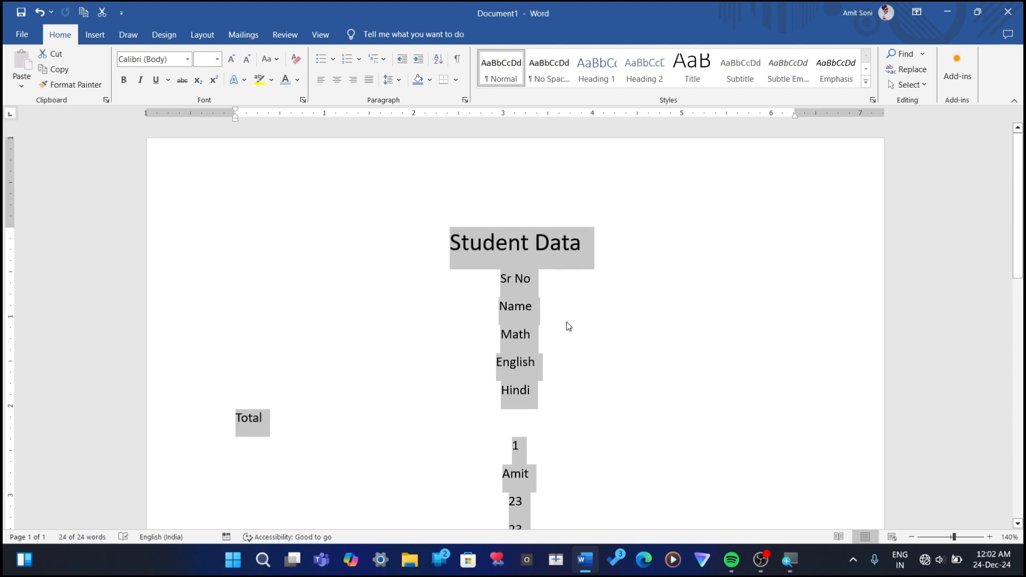
key(ctrl+z)
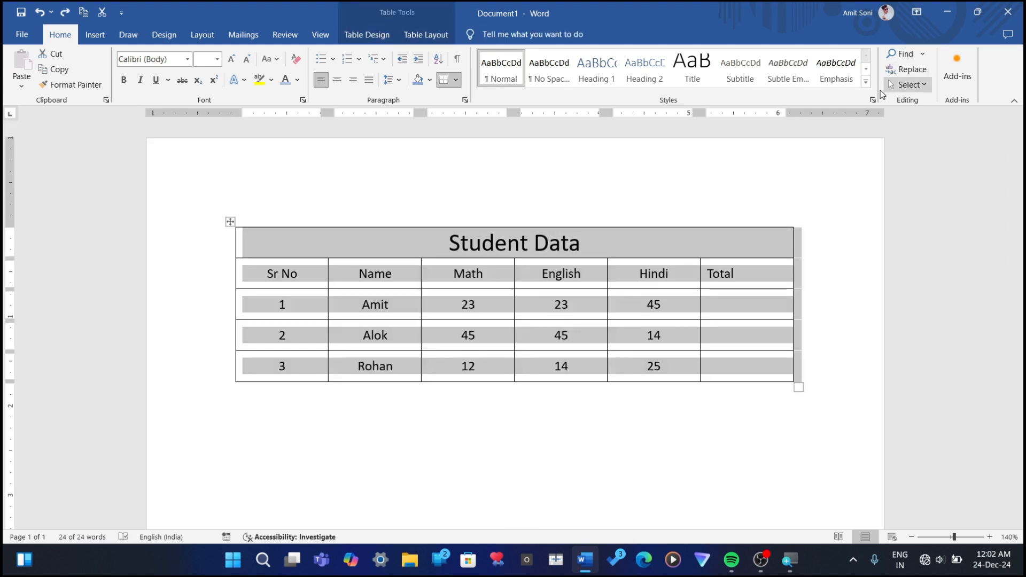
Step: Convert the whole table to text separated by tabs, and undo the conversion
click(640, 273)
click(426, 35)
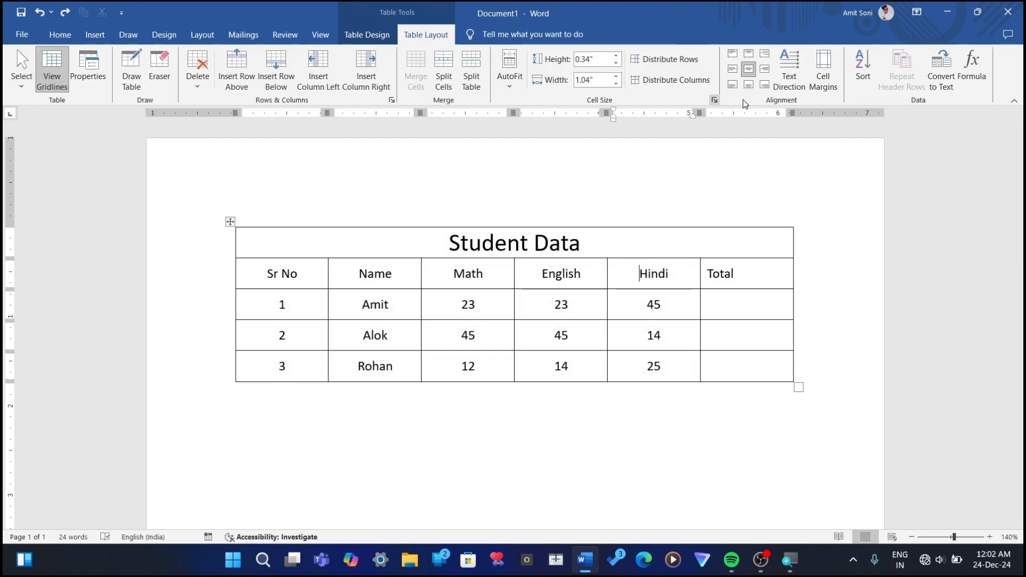
click(230, 221)
click(941, 69)
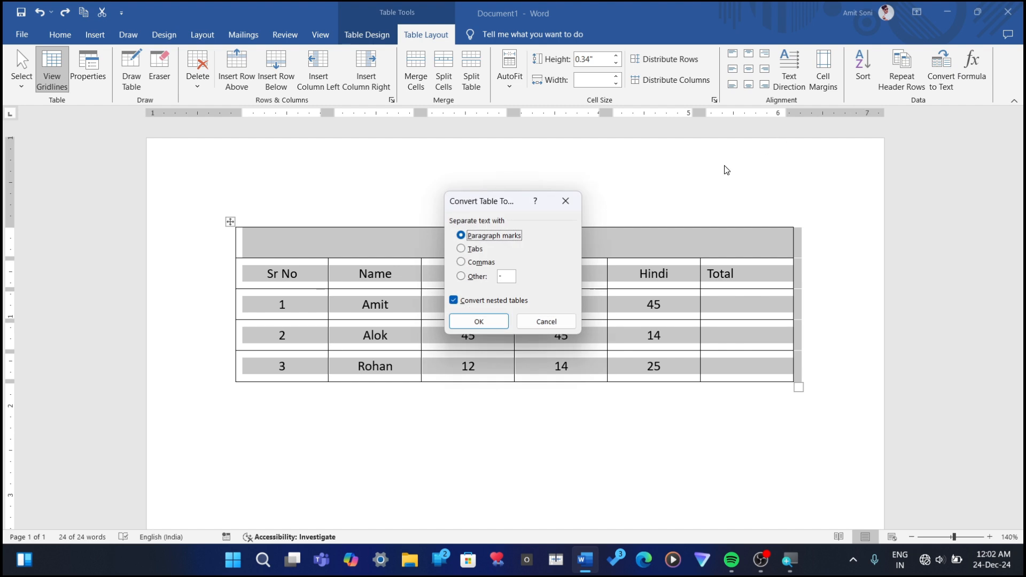
click(474, 249)
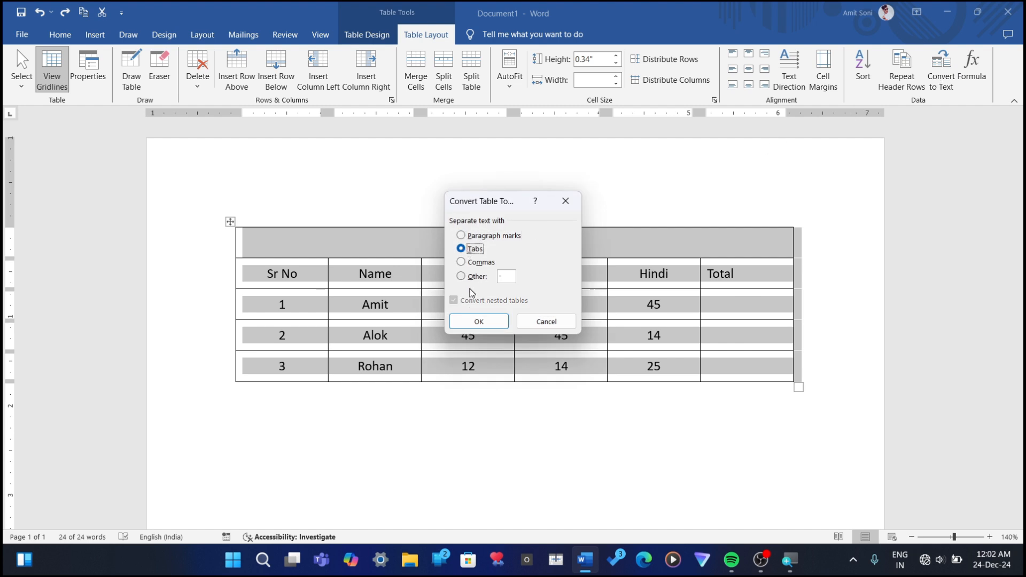
click(472, 322)
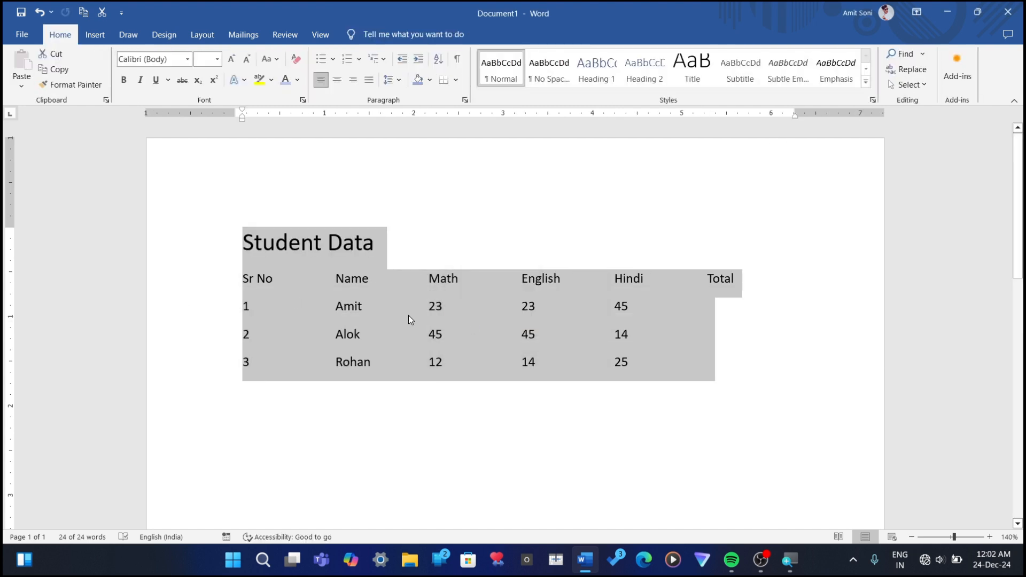
click(417, 247)
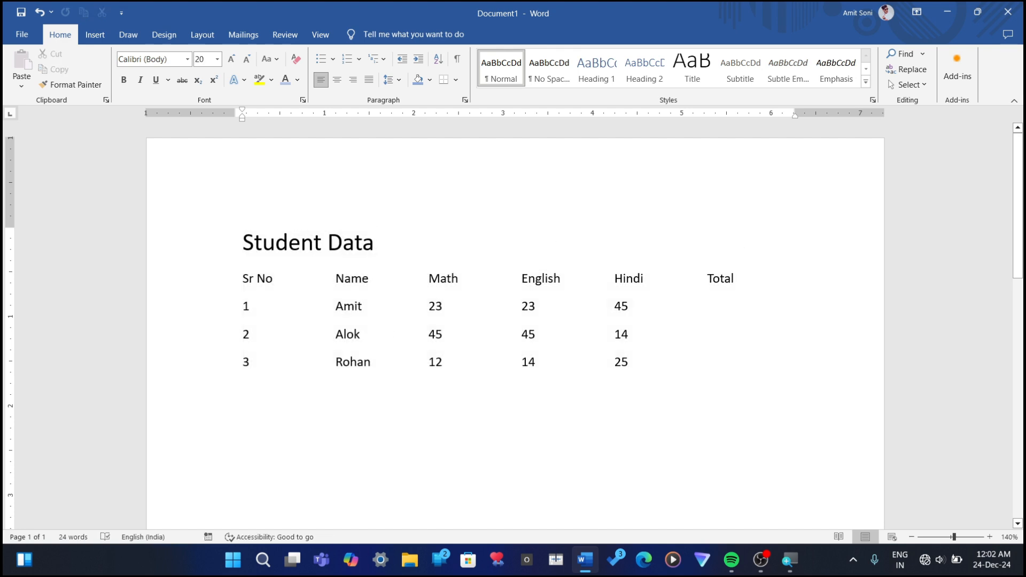
key(ctrl+z)
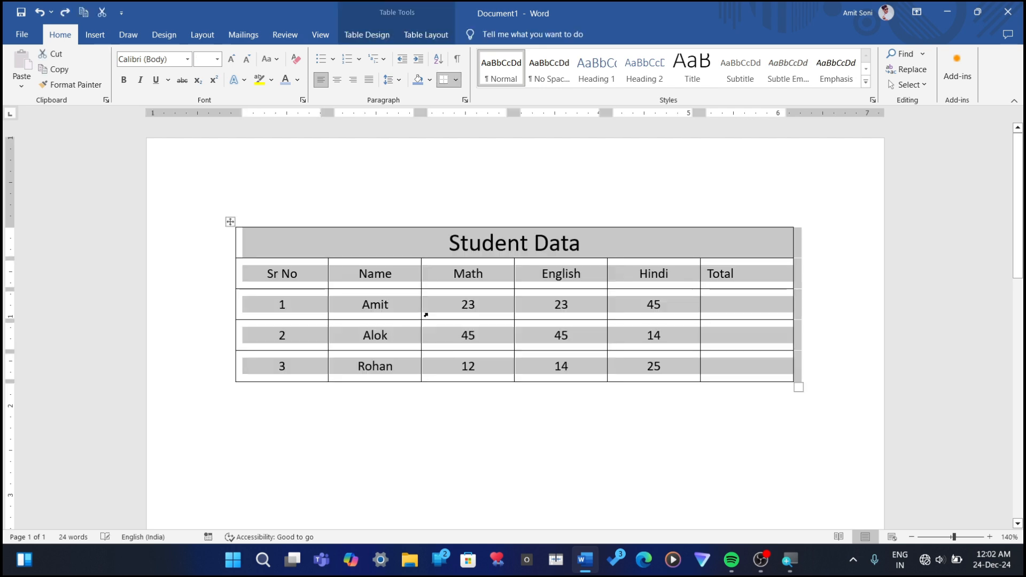
Step: Convert the whole table to text separated by commas, and undo the conversion
click(425, 35)
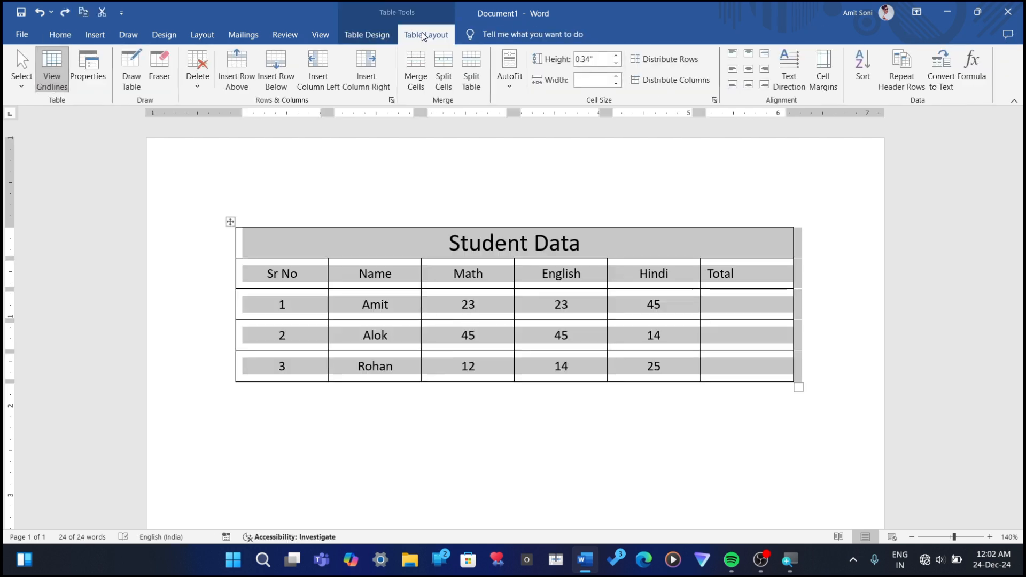
click(941, 72)
click(462, 262)
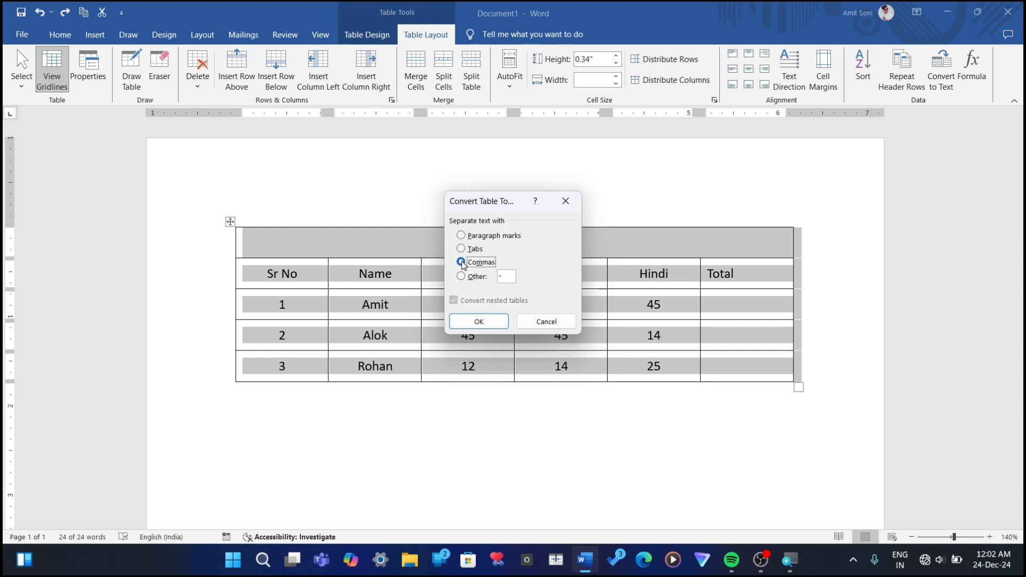
click(471, 321)
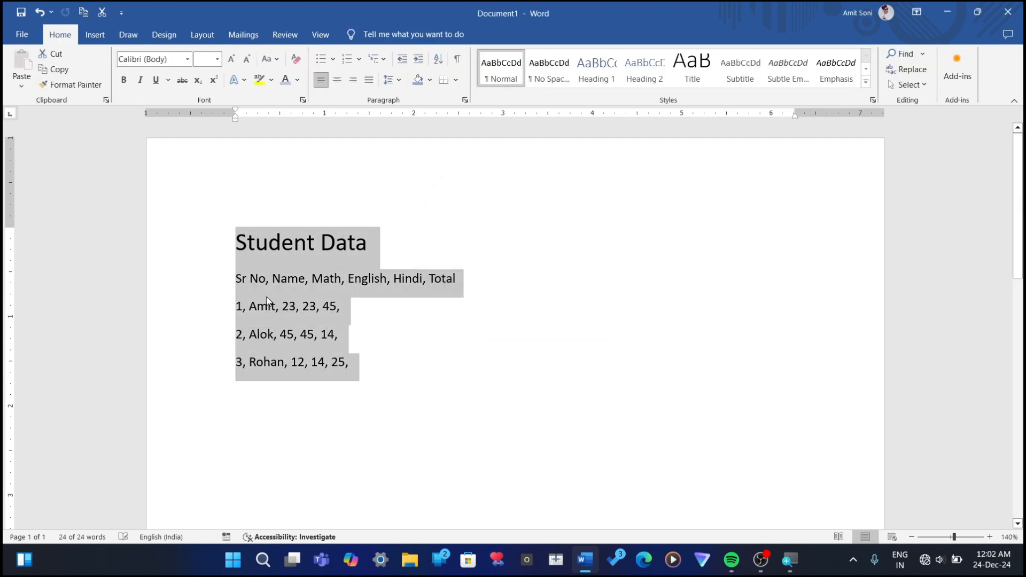
key(ctrl+z)
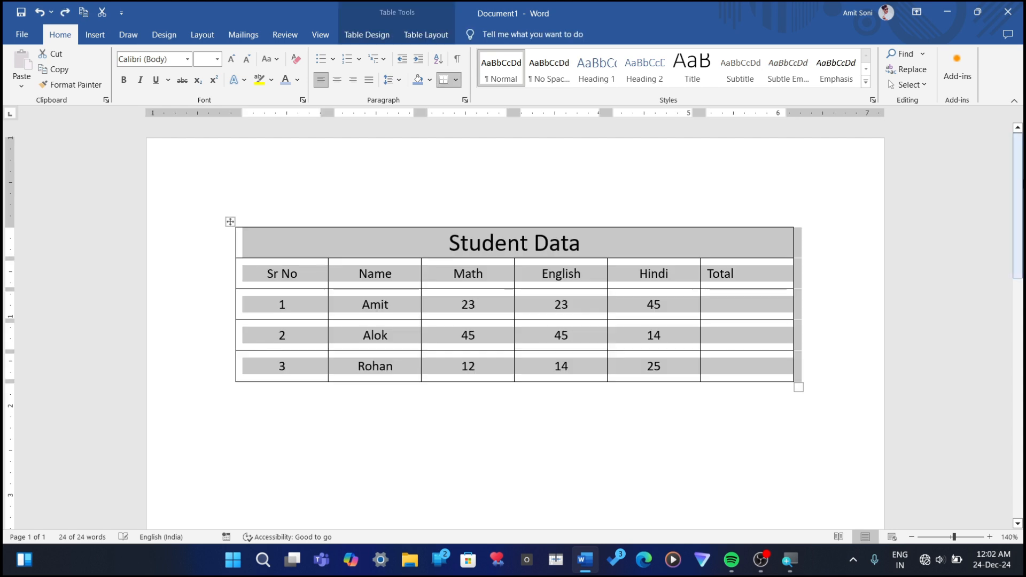
click(540, 331)
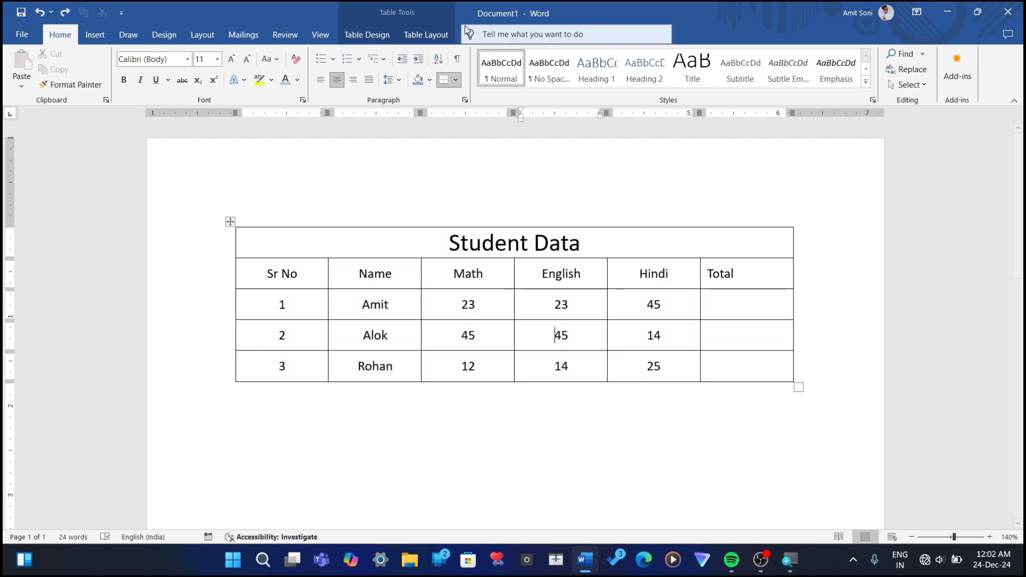
click(422, 34)
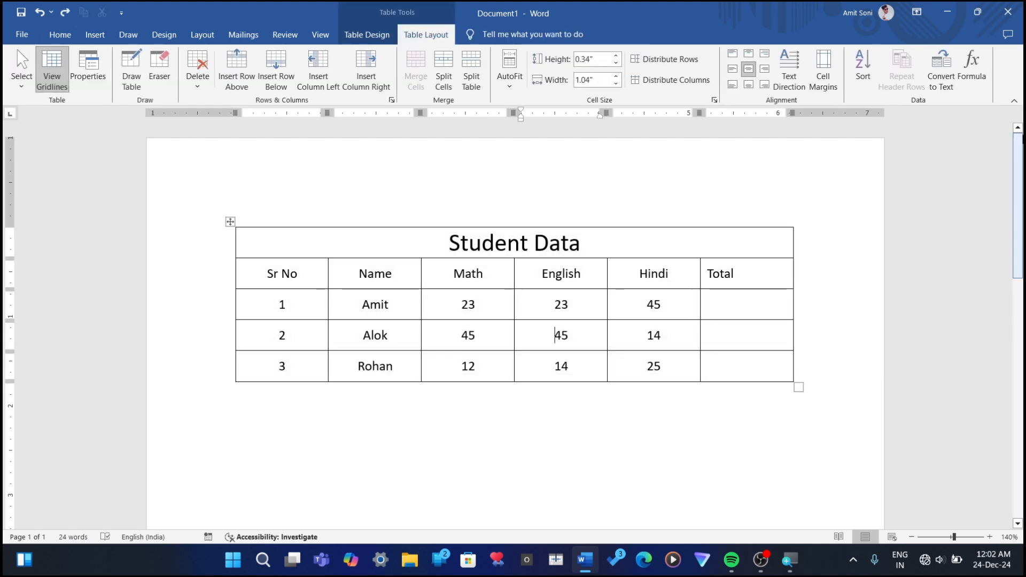
click(936, 68)
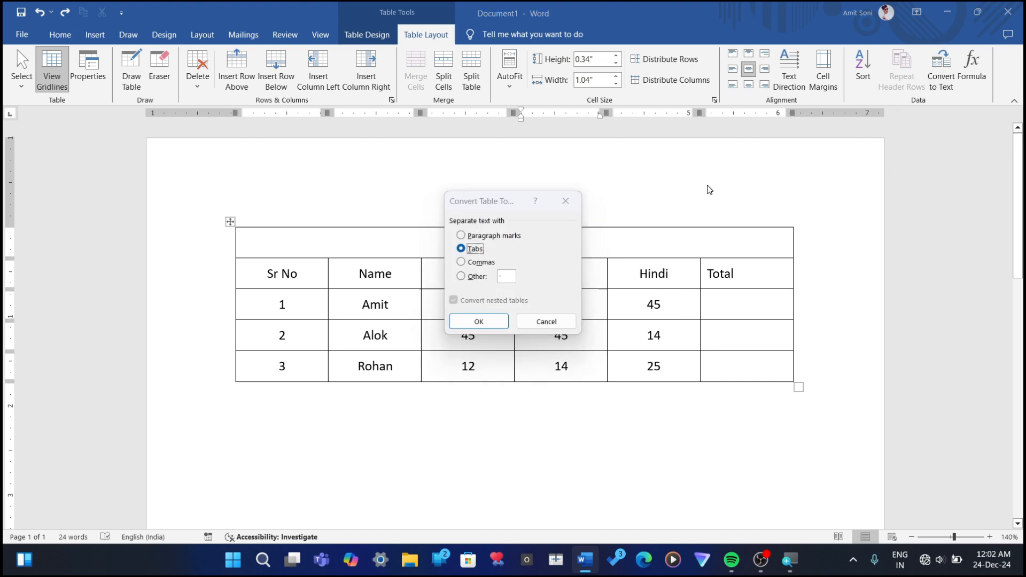
click(566, 201)
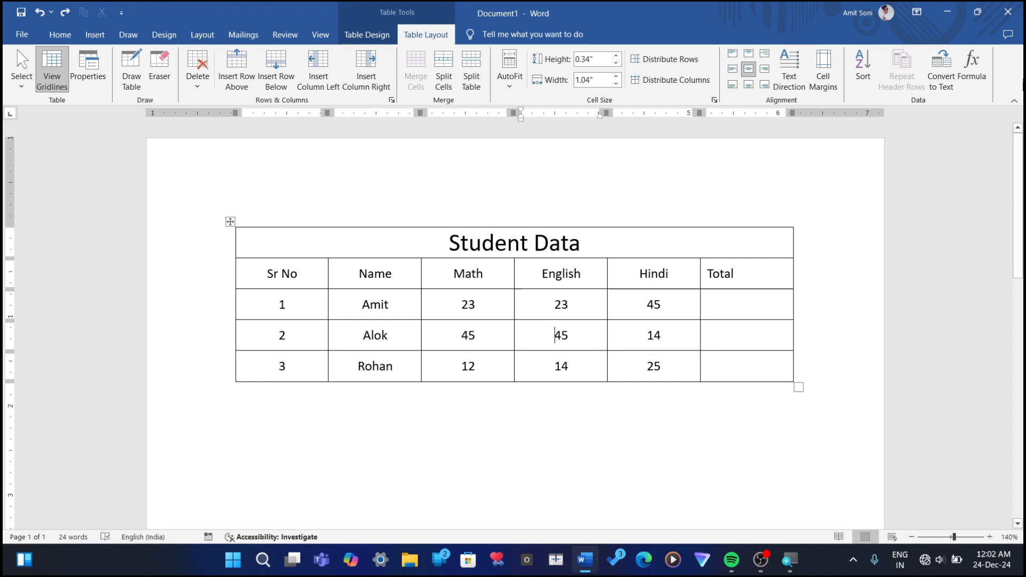
click(984, 54)
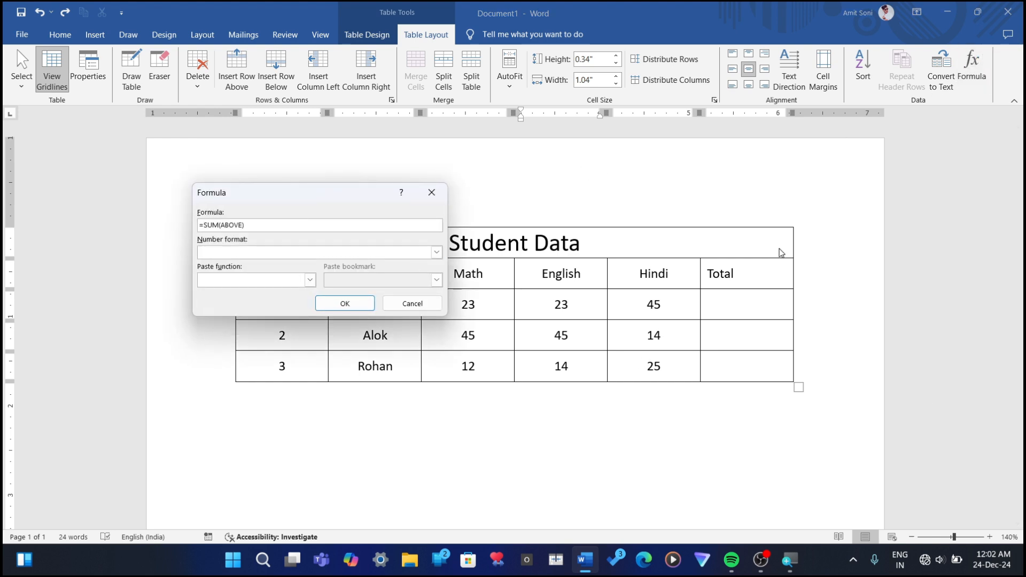
click(432, 192)
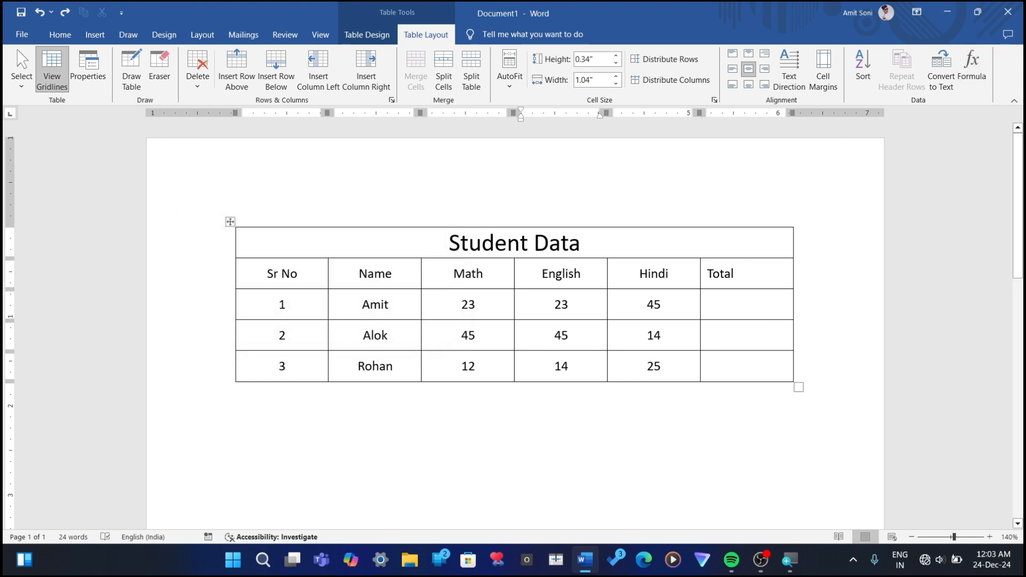
Step: Insert the formula =SUM(LEFT) in the first student's Total cell to add up that row's marks
click(747, 305)
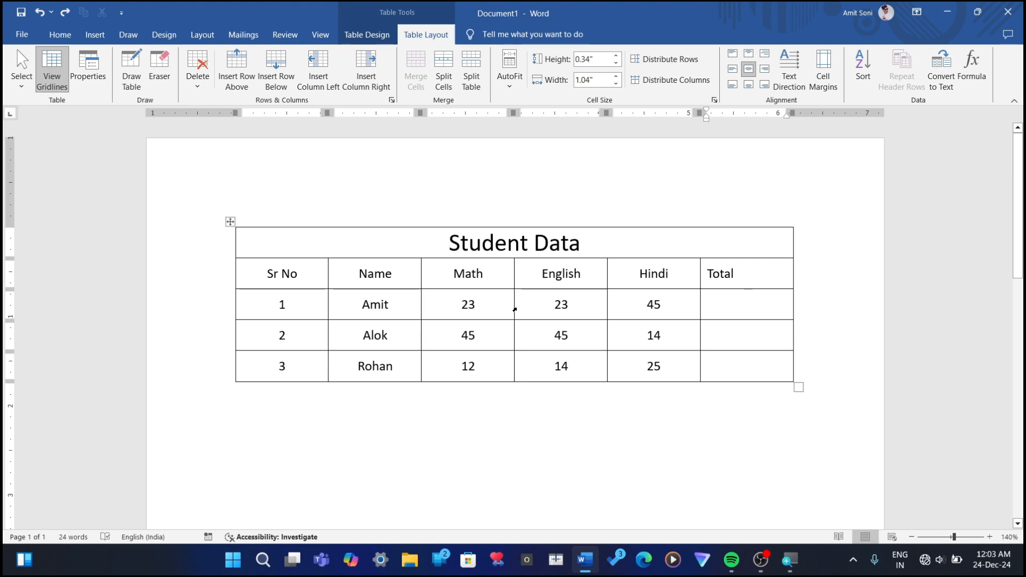
click(974, 70)
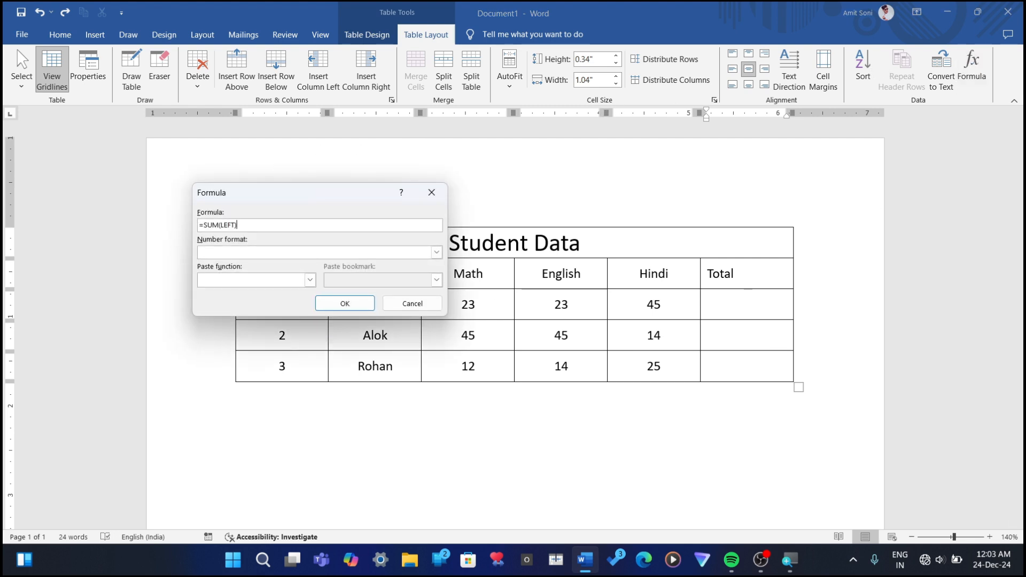
drag(239, 190, 450, 170)
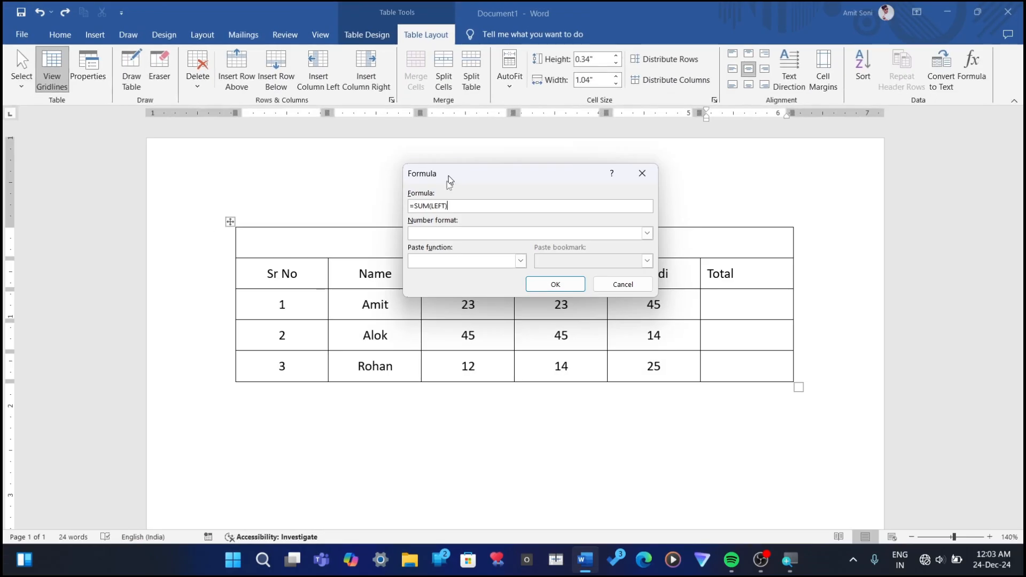
click(554, 288)
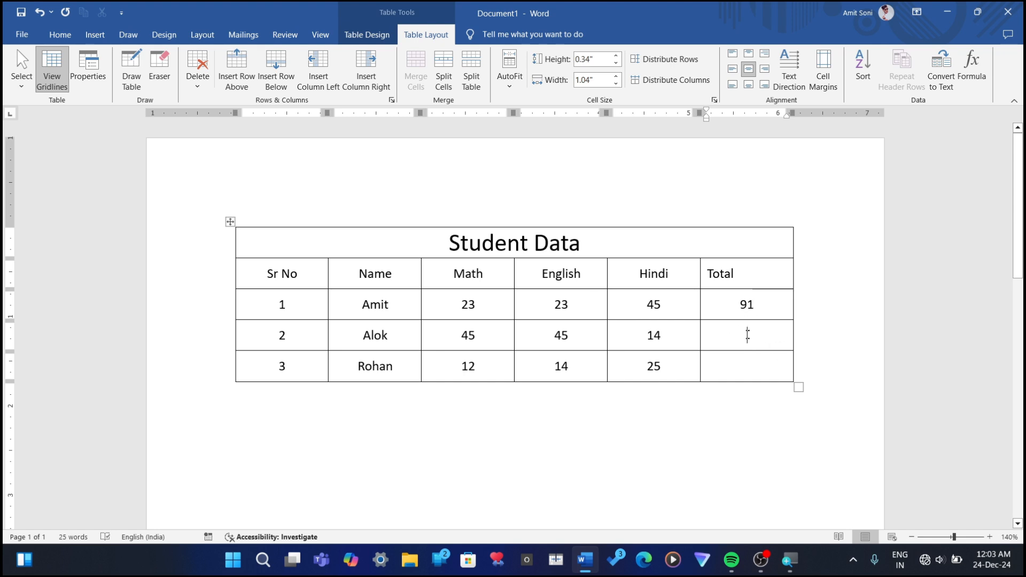
Step: Try the formula =SUM(ABOVE) in the second student's Total cell and delete its result
click(972, 66)
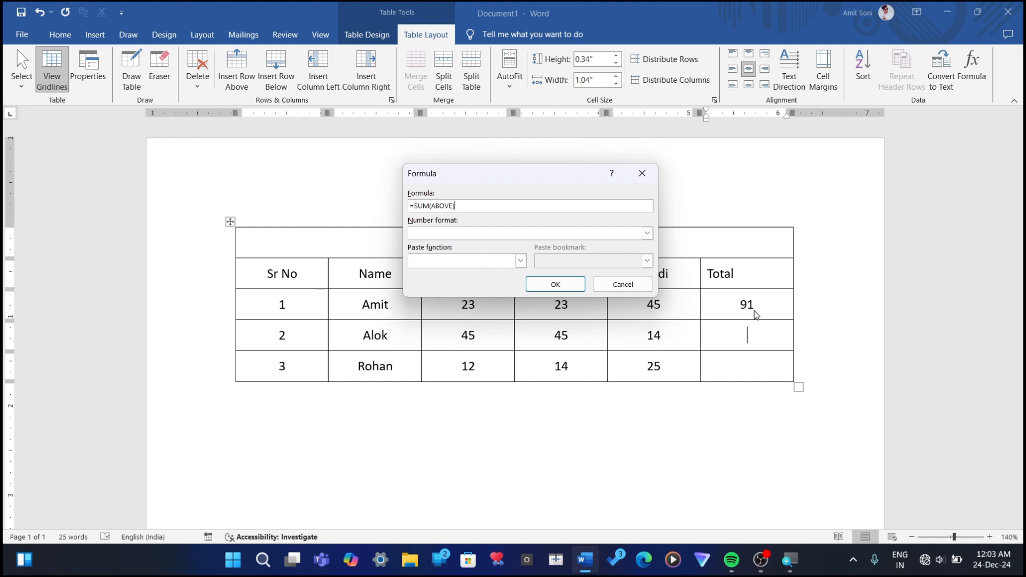
click(539, 288)
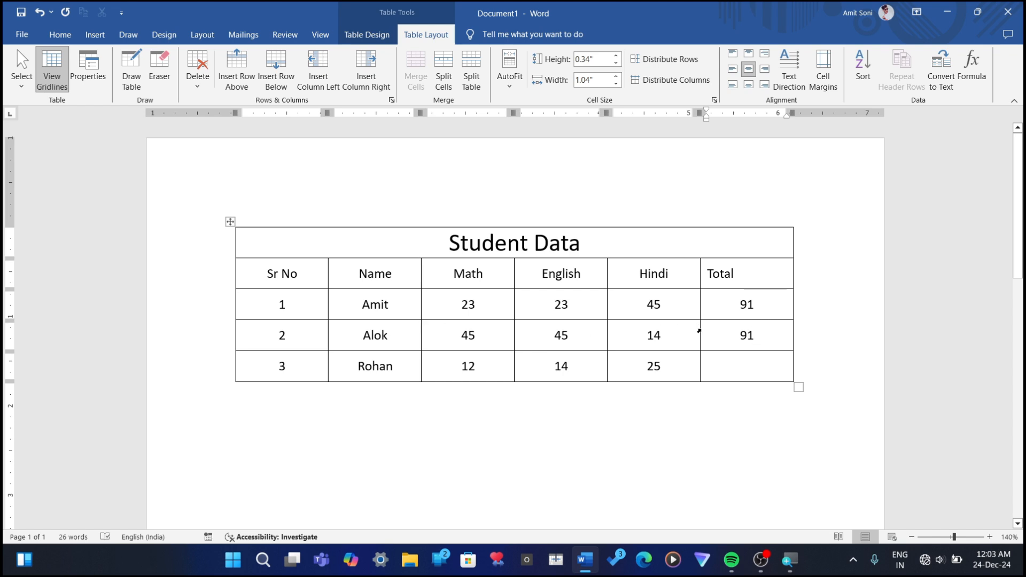
key(BackSpace)
Step: Clear the first student's Total cell and insert the formula =SUM(LEFT) in all three Total cells, working from the last student up to the first
key(BackSpace)
click(789, 298)
key(BackSpace)
key(BackSpace)
click(980, 65)
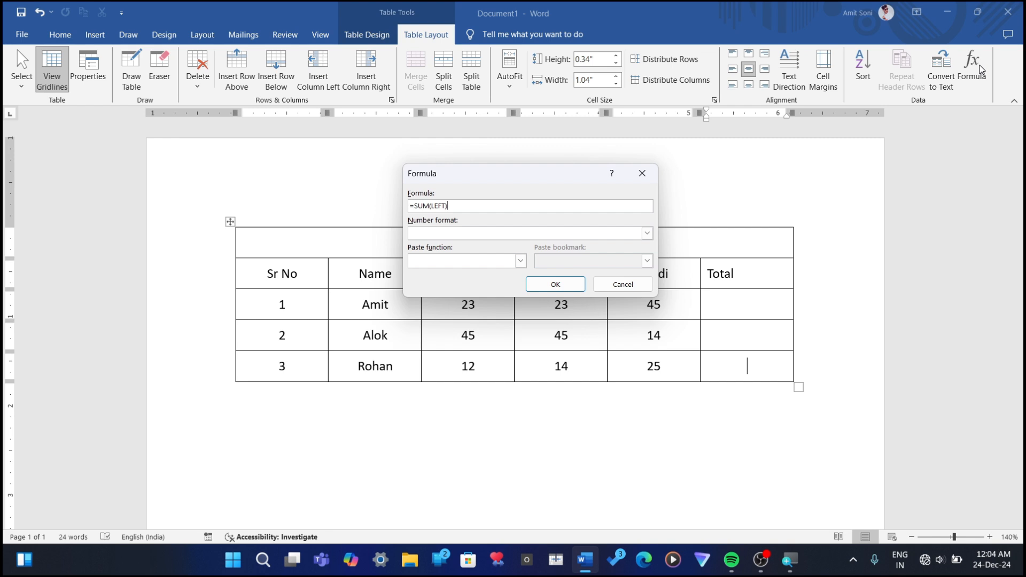
click(556, 289)
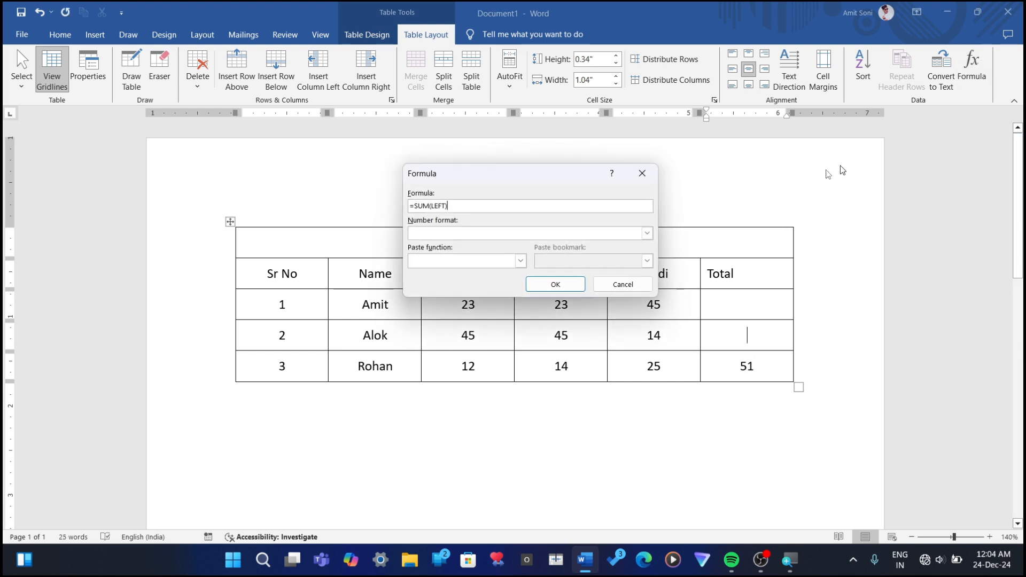
click(972, 68)
click(551, 284)
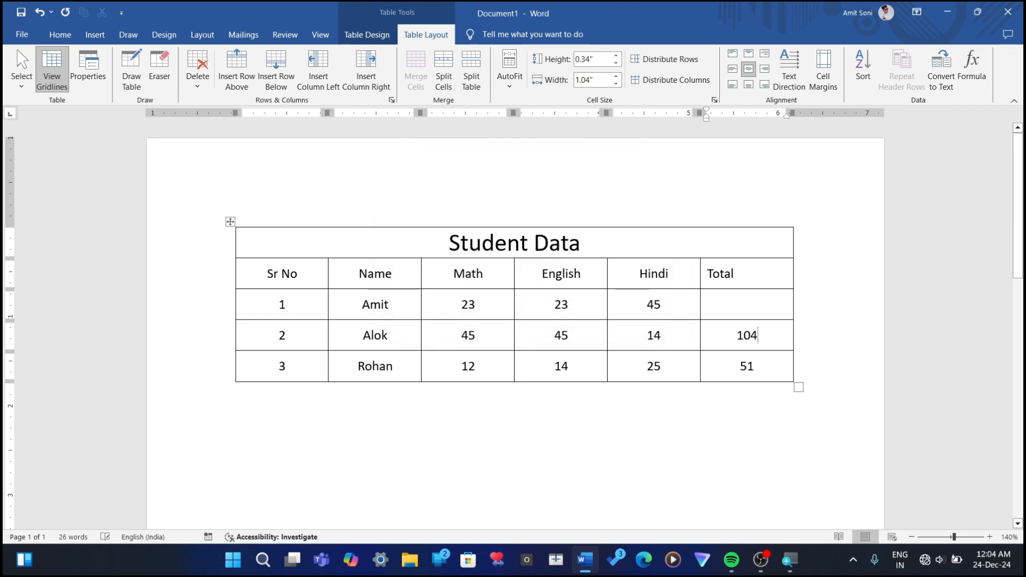
key(Up)
click(972, 69)
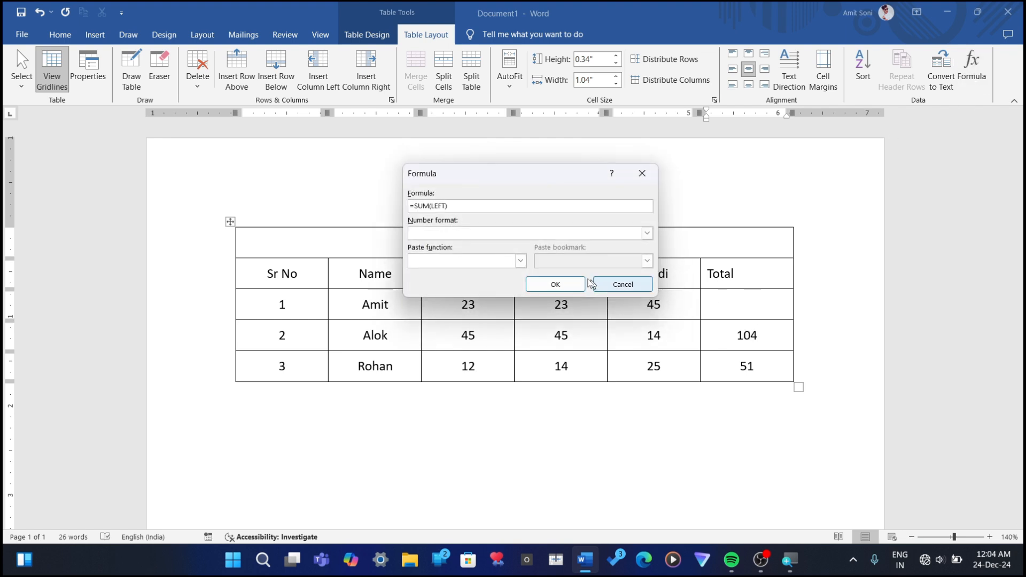
click(569, 284)
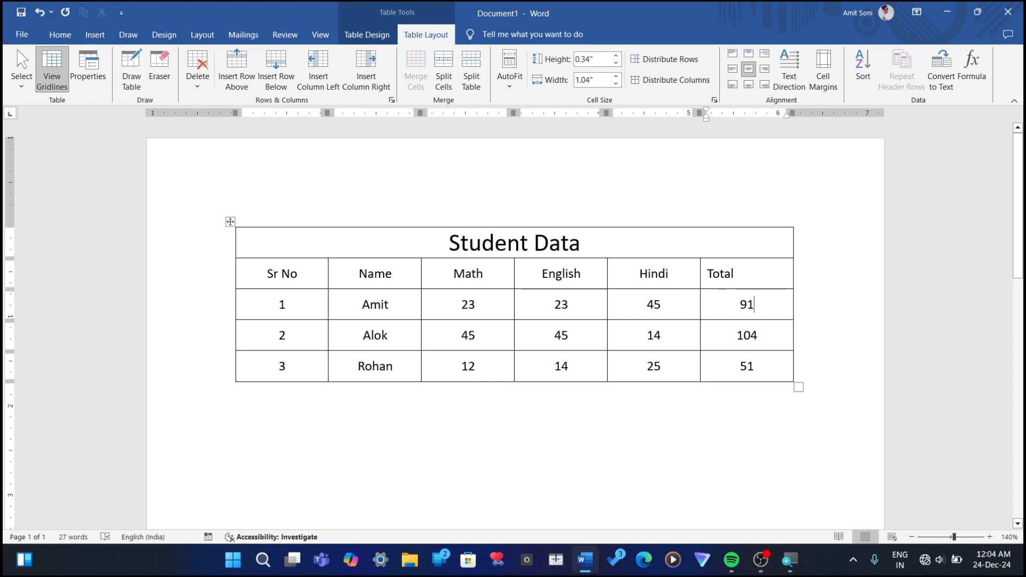
Step: Draw a new single-cell table below the Student Data table, about 5.97" wide and 0.46" high, using Draw Table
scroll(515, 321, down, 1)
scroll(515, 321, up, 1)
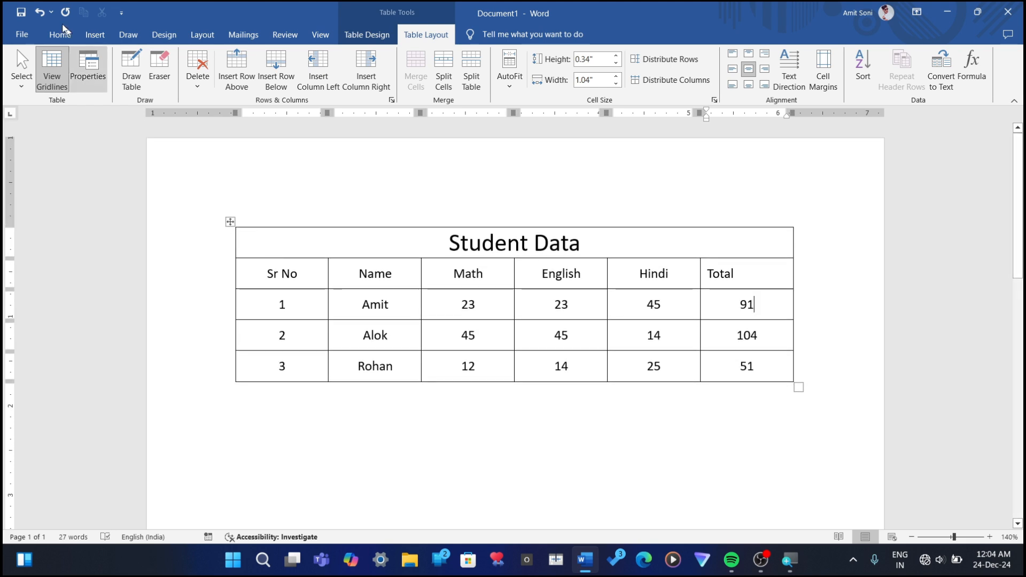
click(127, 69)
click(134, 74)
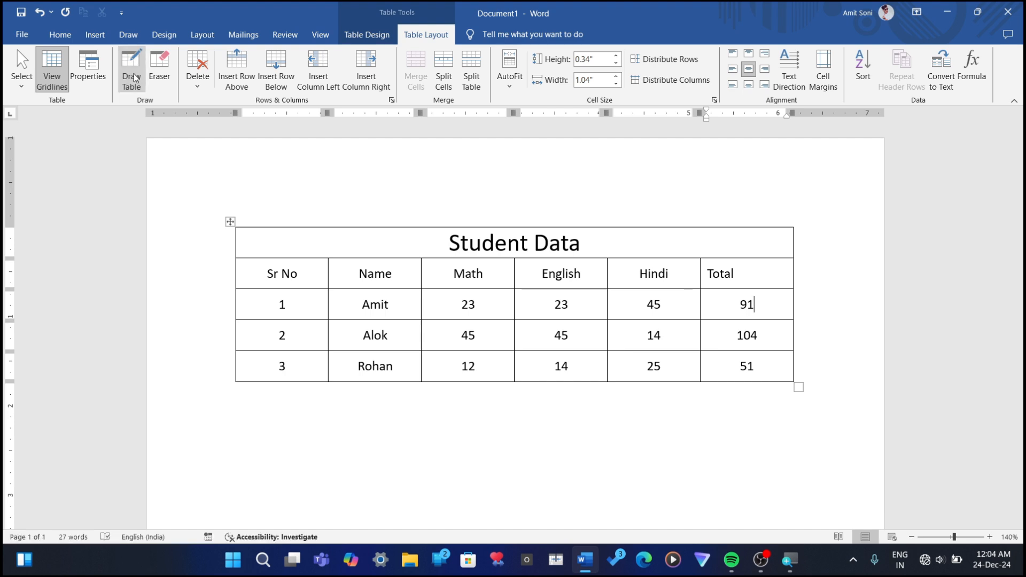
click(133, 76)
mouse_move(224, 457)
mouse_down()
mouse_move(509, 458)
mouse_move(708, 475)
mouse_move(746, 514)
mouse_move(792, 526)
mouse_move(759, 414)
mouse_move(777, 233)
mouse_move(763, 158)
mouse_move(758, 167)
mouse_up()
scroll(695, 224, up, 5)
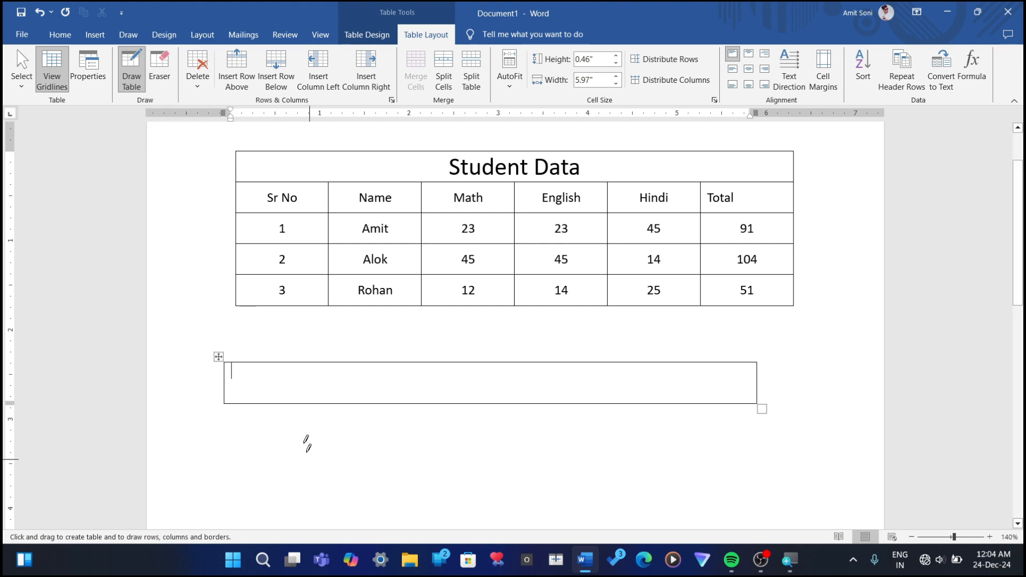
Step: Draw nine vertical lines across the new lower table to divide it into ten columns of uneven width
drag(272, 366, 268, 401)
drag(317, 364, 314, 404)
drag(383, 363, 379, 386)
drag(432, 361, 445, 396)
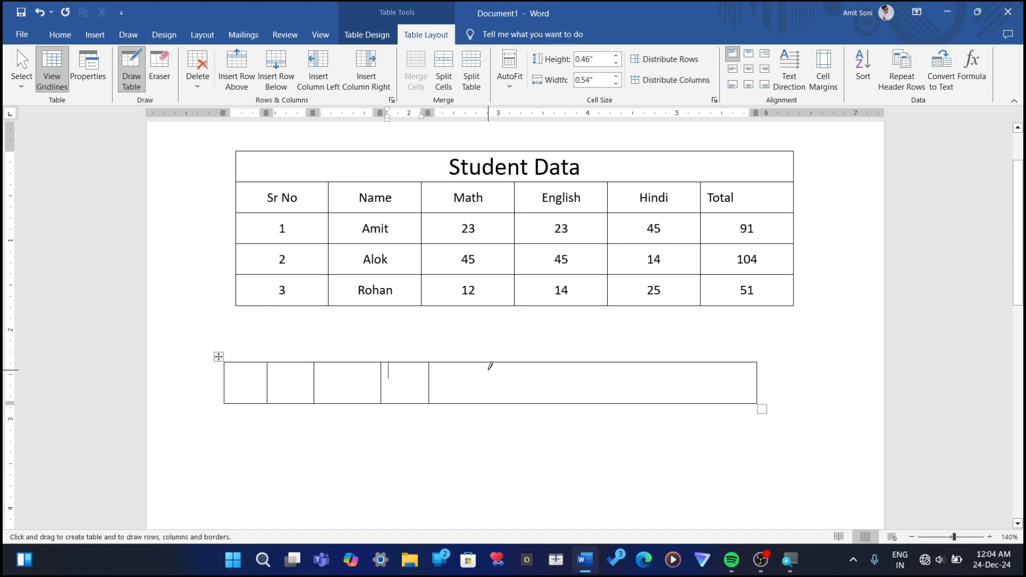
drag(491, 366, 487, 400)
drag(543, 366, 574, 402)
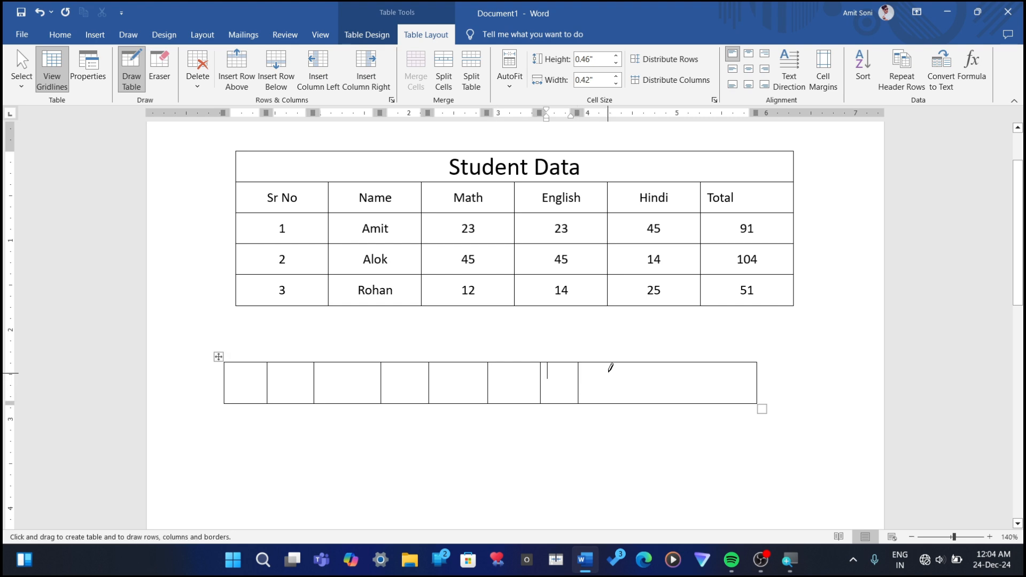
drag(611, 363, 607, 402)
Step: Try to draw one more vertical line extending below the lower table, and undo the stray cells it adds
drag(656, 362, 685, 455)
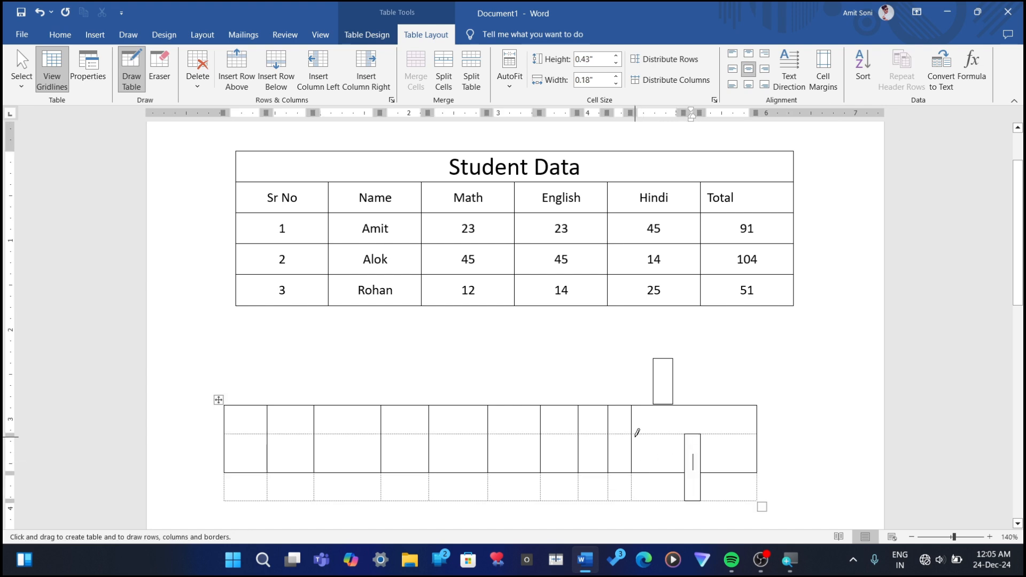
key(ctrl+z)
key(ctrl+z)
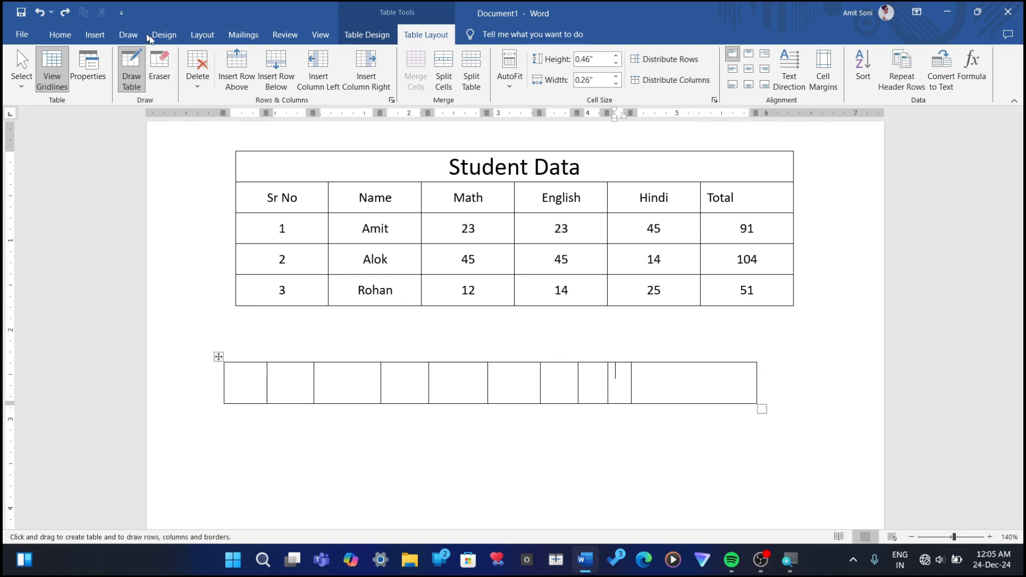
Step: Erase the upper border over the lower table's first three columns and fifth column, and erase the whole drawn table
click(160, 68)
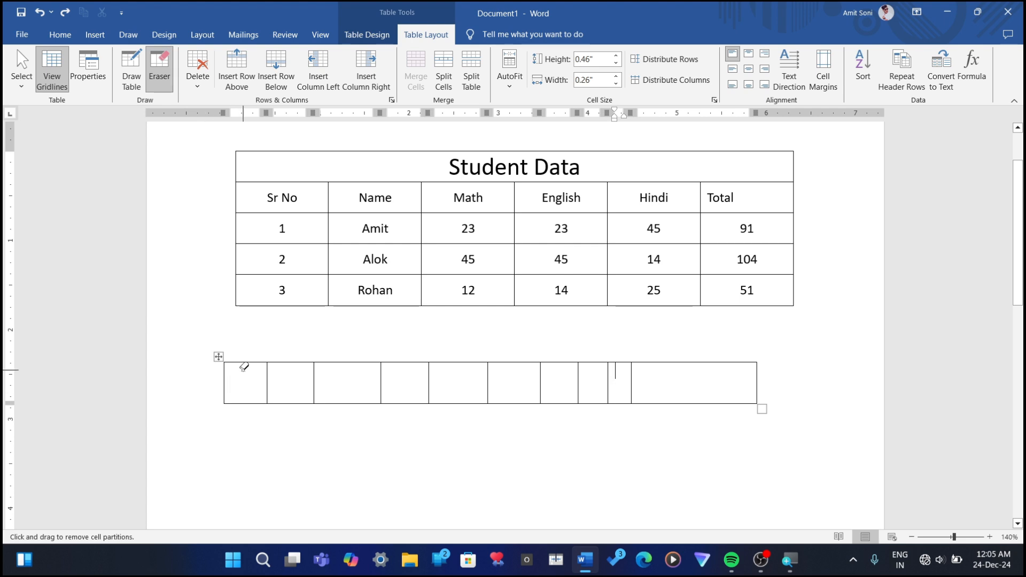
drag(244, 367, 393, 362)
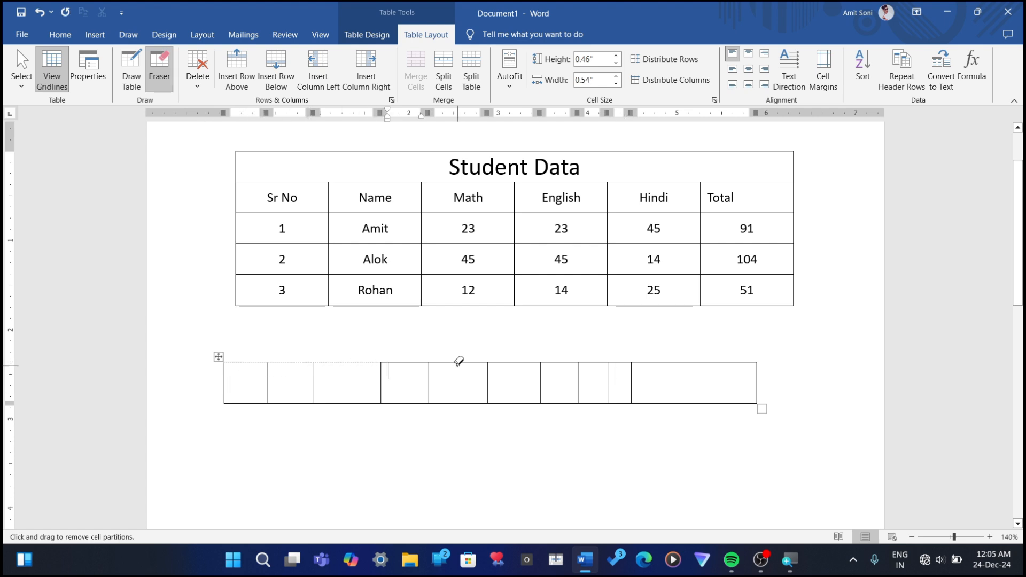
drag(458, 362, 435, 355)
key(Escape)
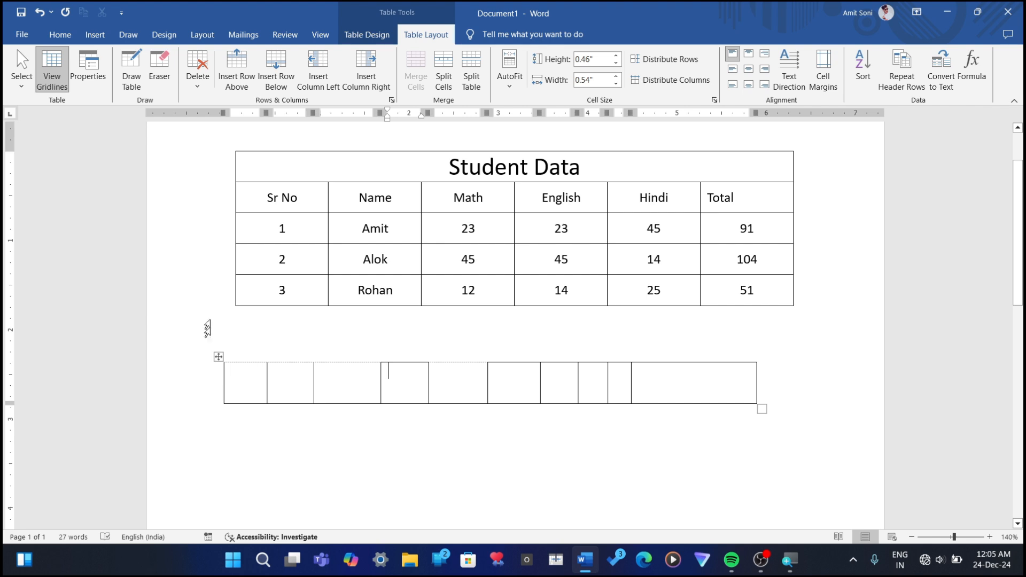
click(160, 69)
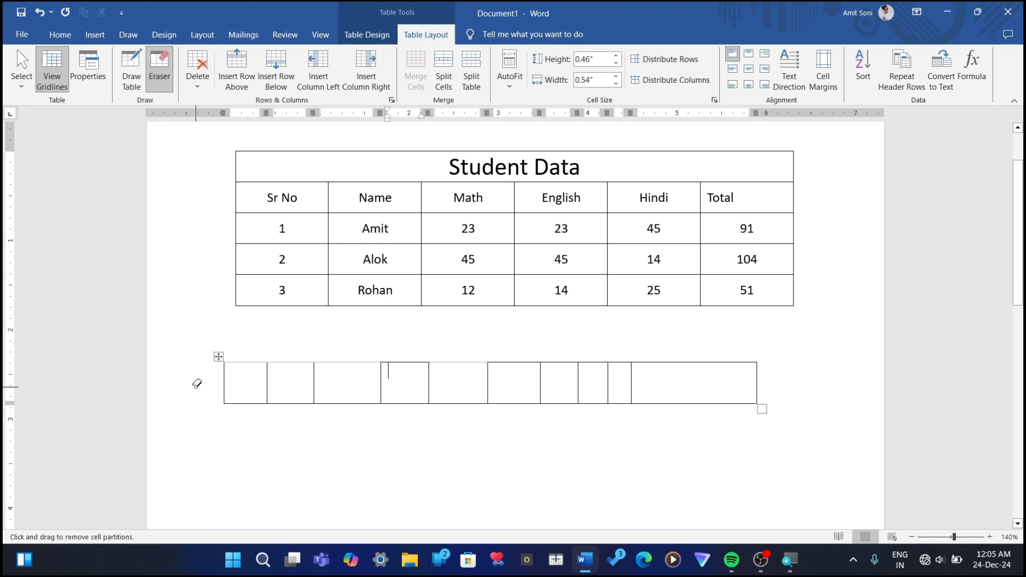
mouse_move(198, 380)
mouse_down()
mouse_move(893, 394)
mouse_move(871, 407)
mouse_up()
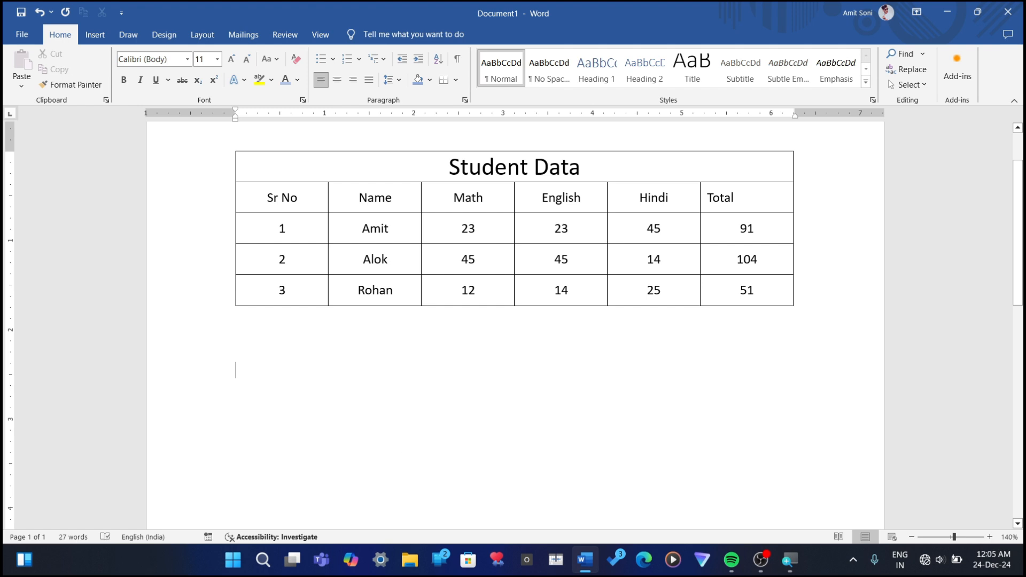
Step: Draw extra horizontal lines through the heading row and first student row, plus a vertical line through the Hindi column of the Student Data table
click(295, 262)
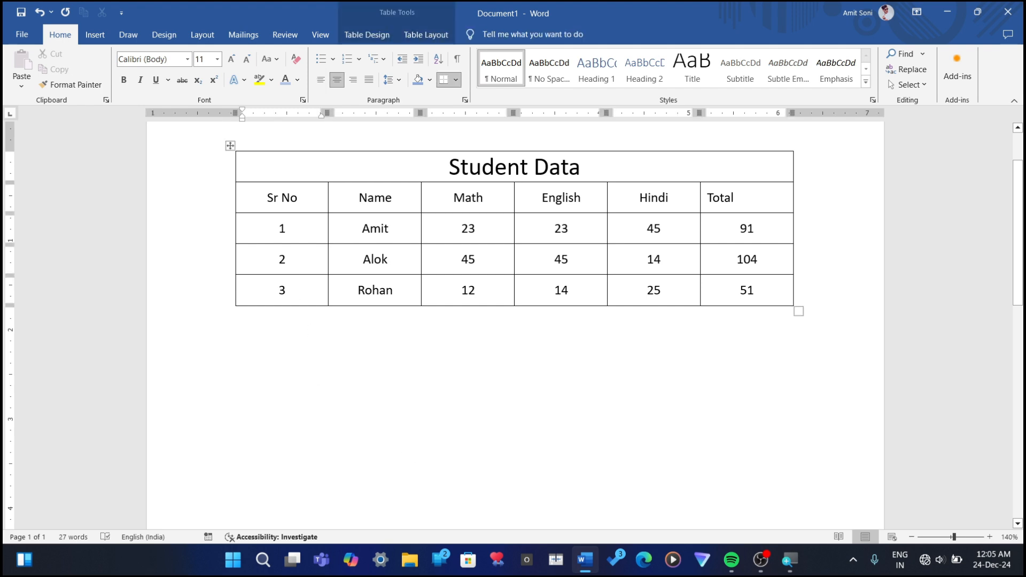
click(409, 37)
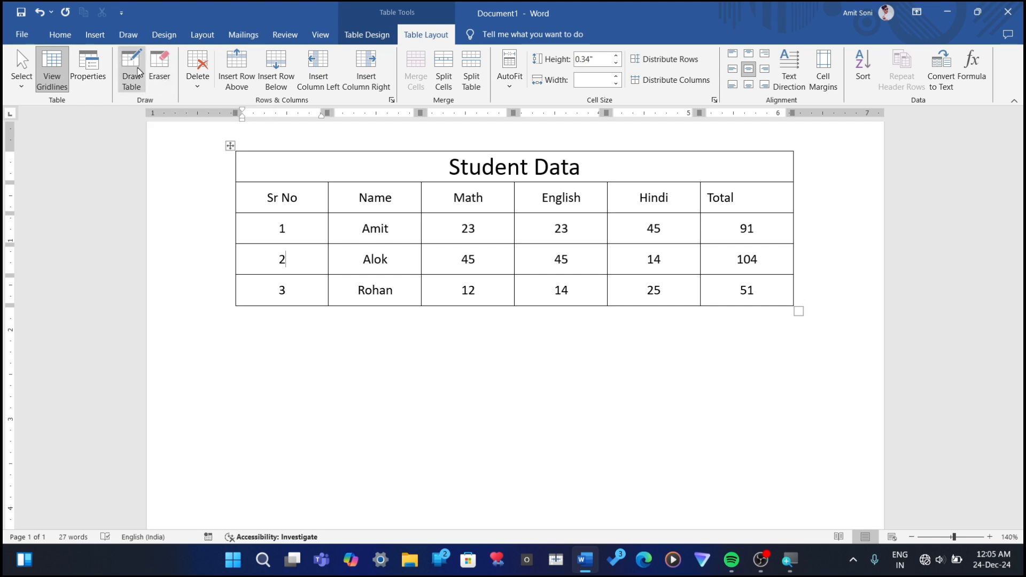
click(123, 81)
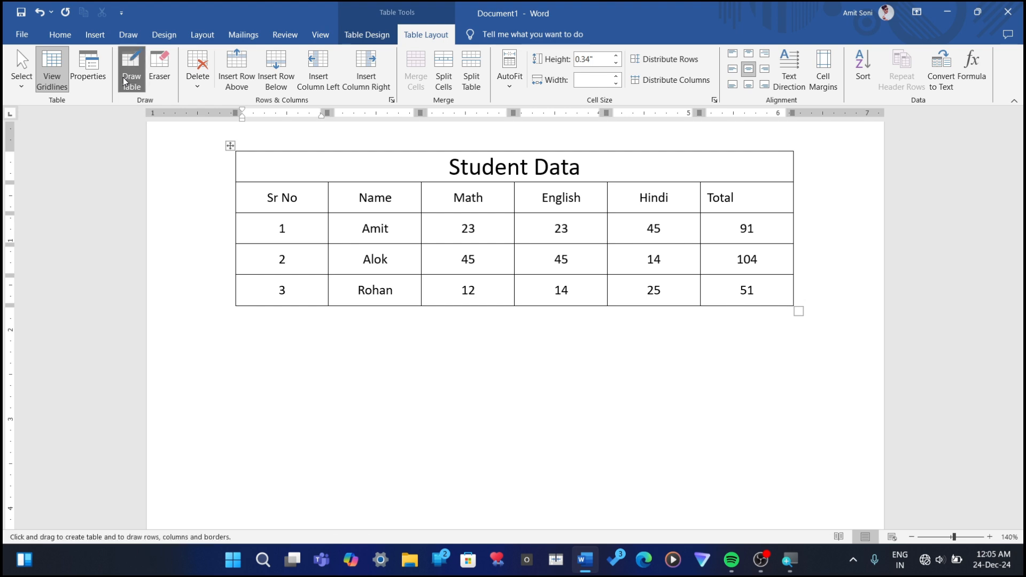
click(134, 89)
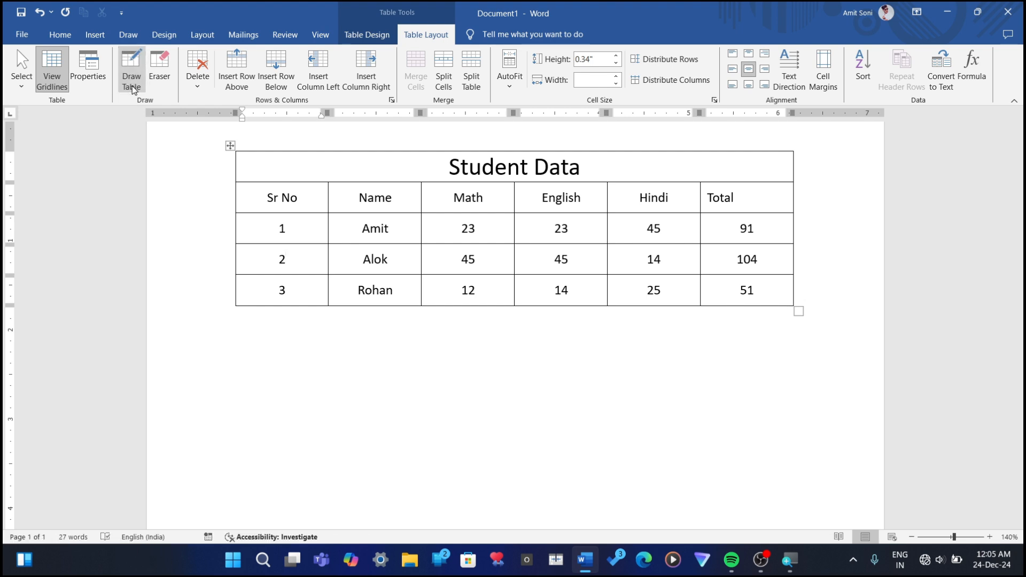
click(262, 149)
click(273, 198)
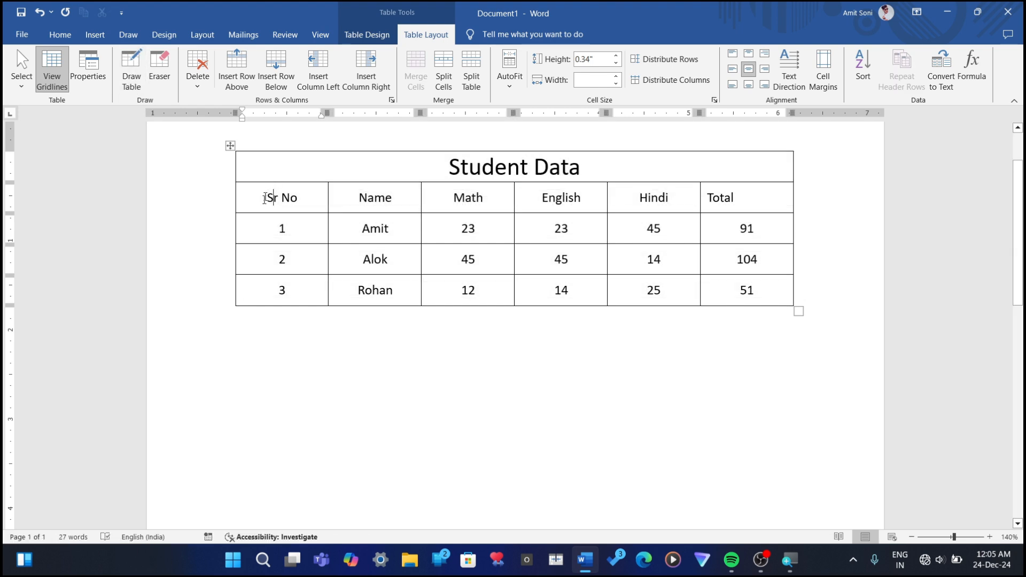
click(126, 68)
drag(251, 210, 345, 210)
drag(328, 245, 523, 244)
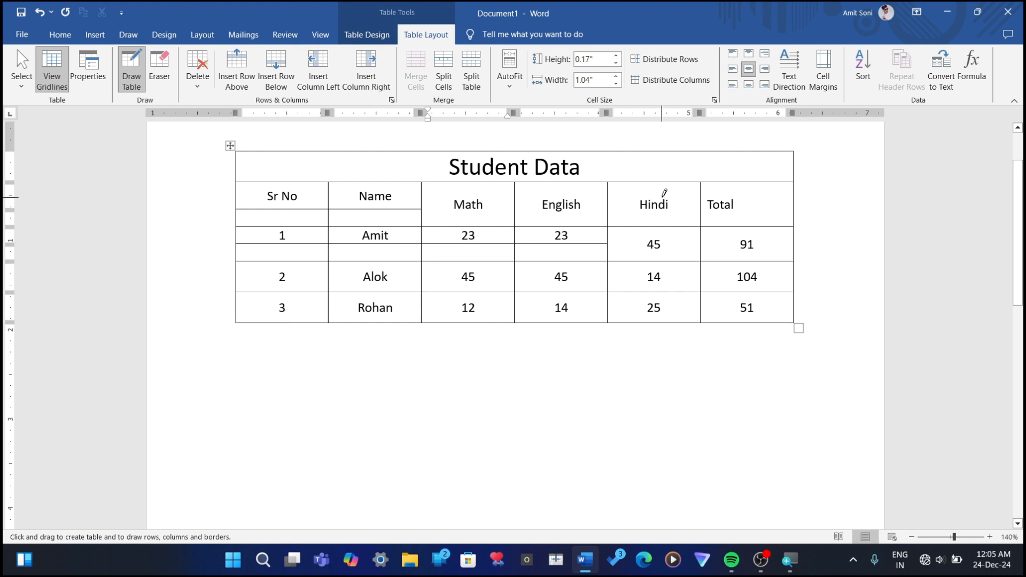
drag(680, 184, 670, 302)
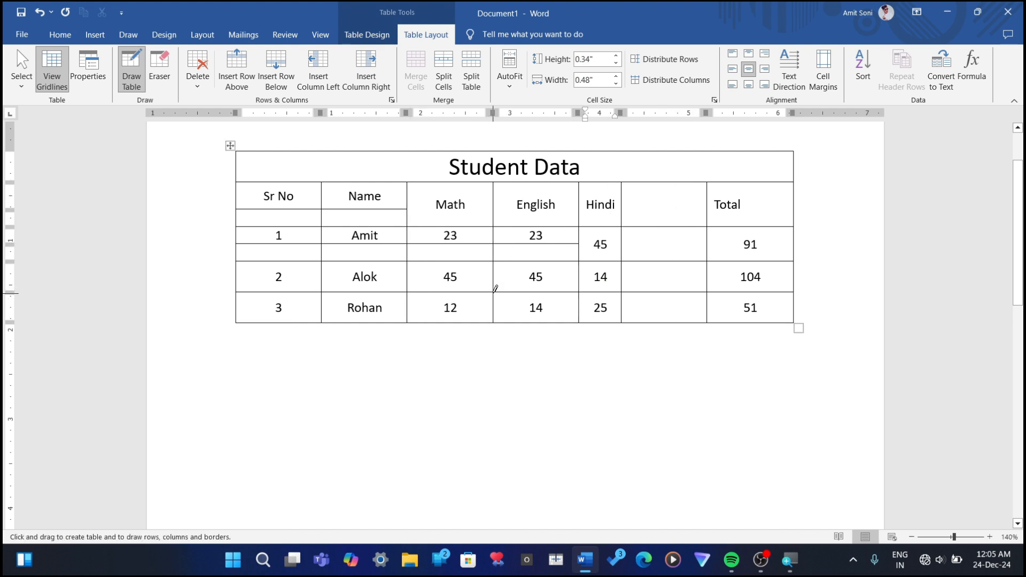
Step: Undo the three extra lines drawn in the Student Data table
key(ctrl+z)
key(ctrl+z)
key(ctrl+z)
key(ctrl+z)
key(ctrl+z)
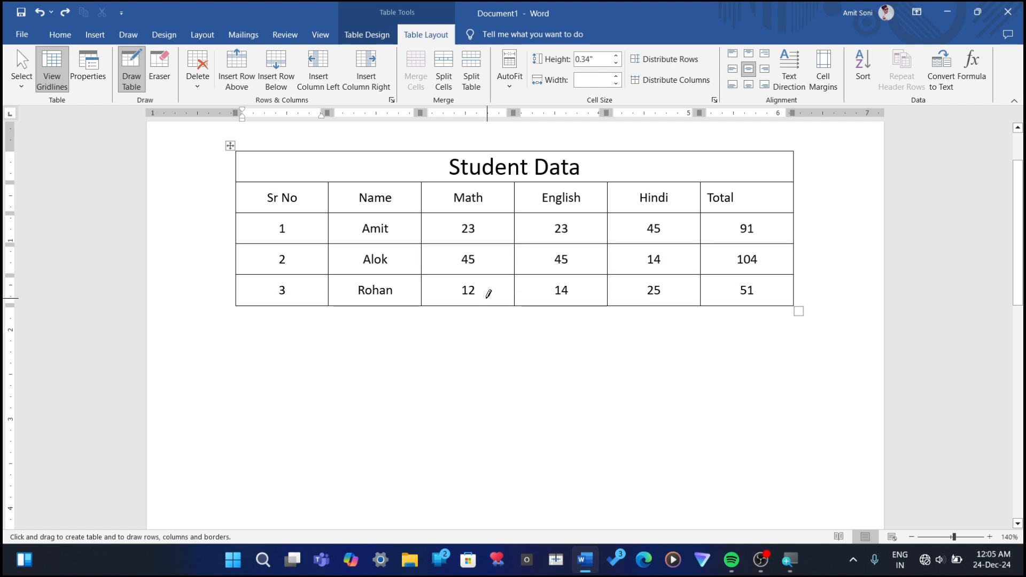
Step: Try the Center alignment and Around wrapping options in the table properties, and apply Right alignment with text wrapping set to None
scroll(284, 304, up, 3)
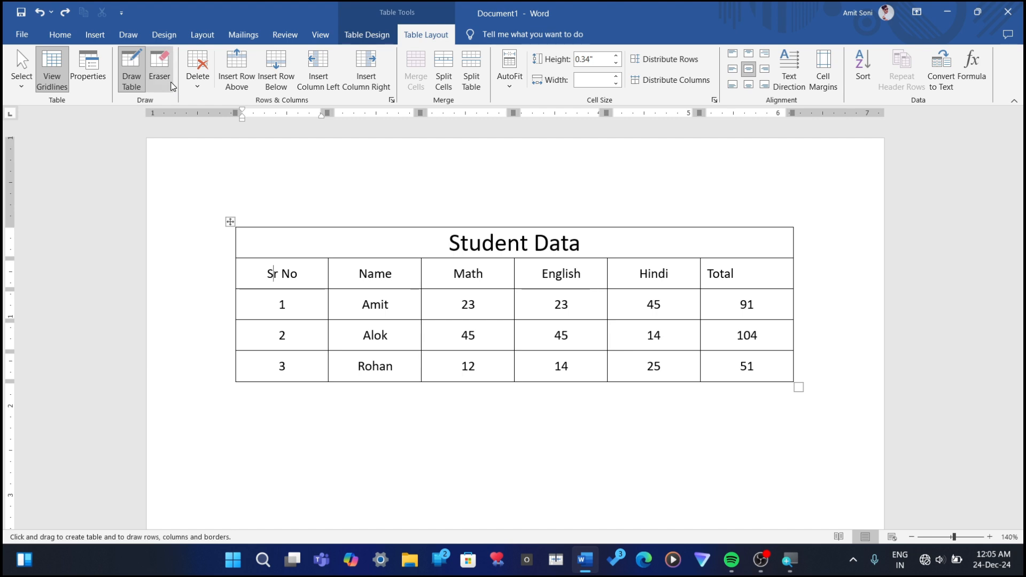
click(93, 80)
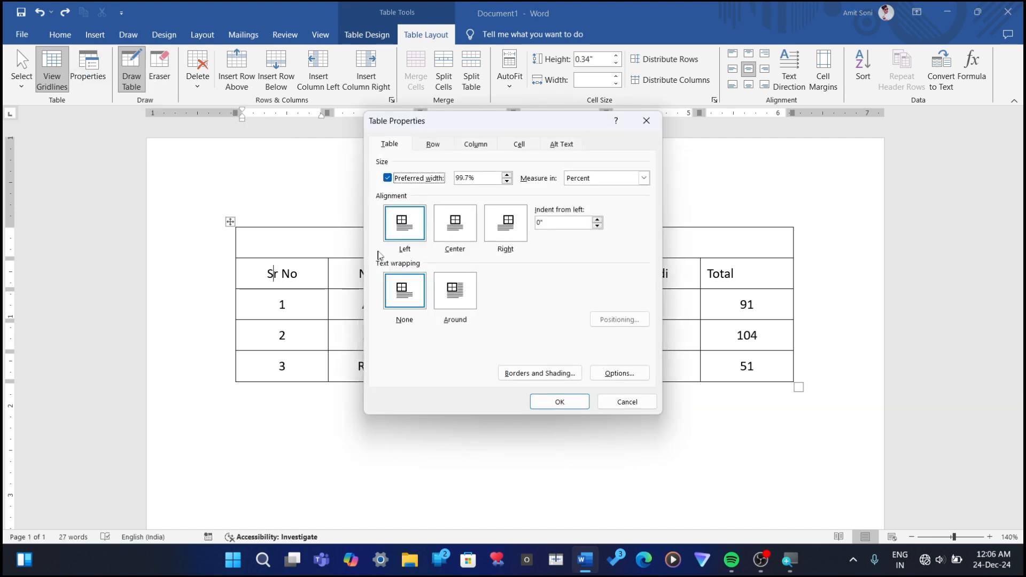
click(457, 239)
click(501, 243)
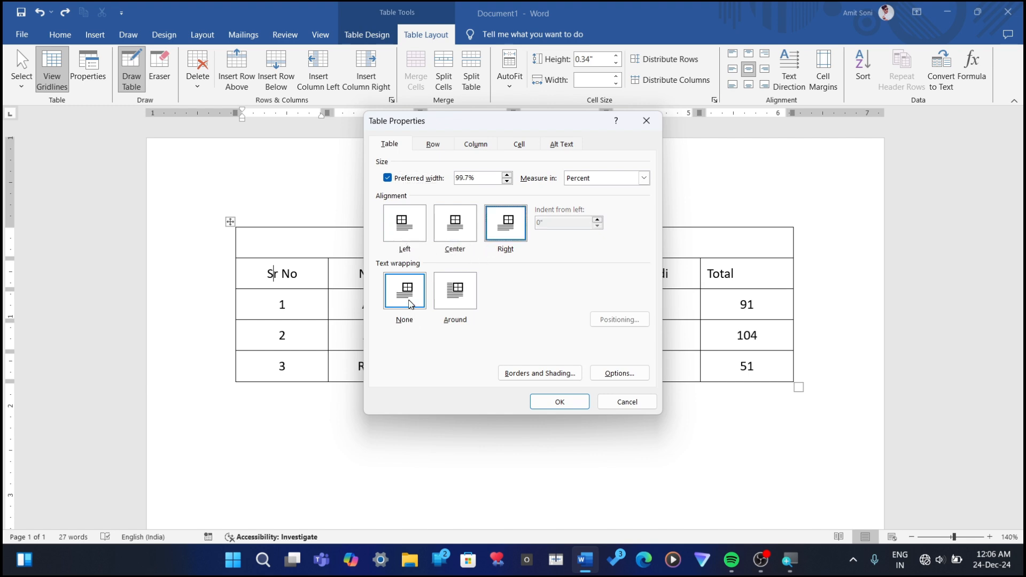
click(454, 300)
click(407, 300)
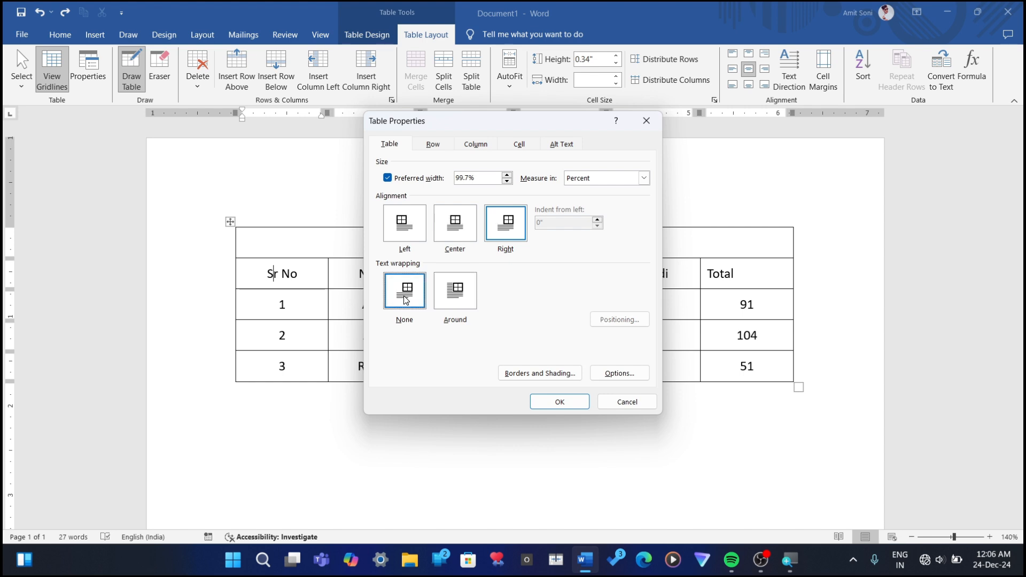
click(455, 305)
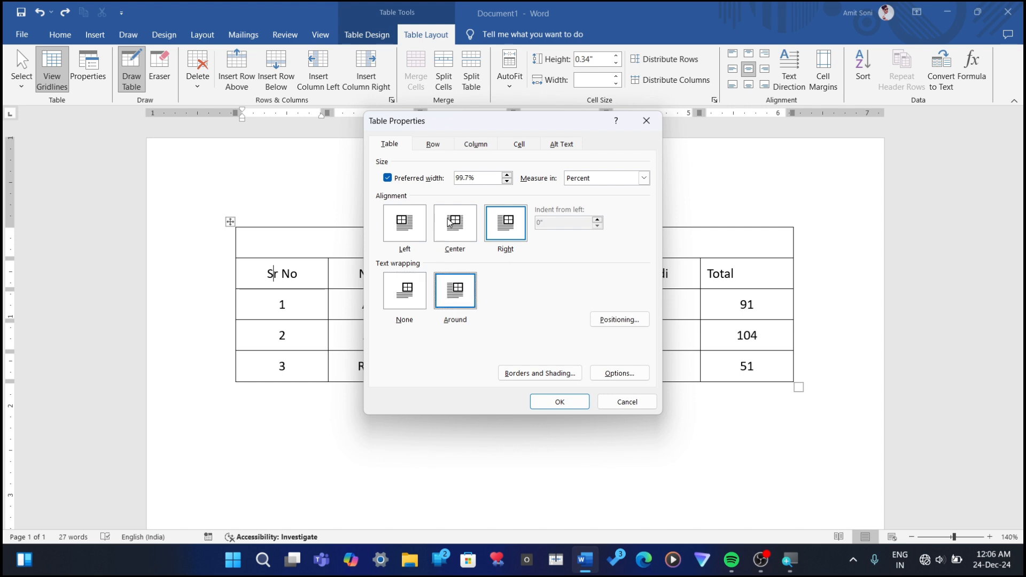
click(405, 293)
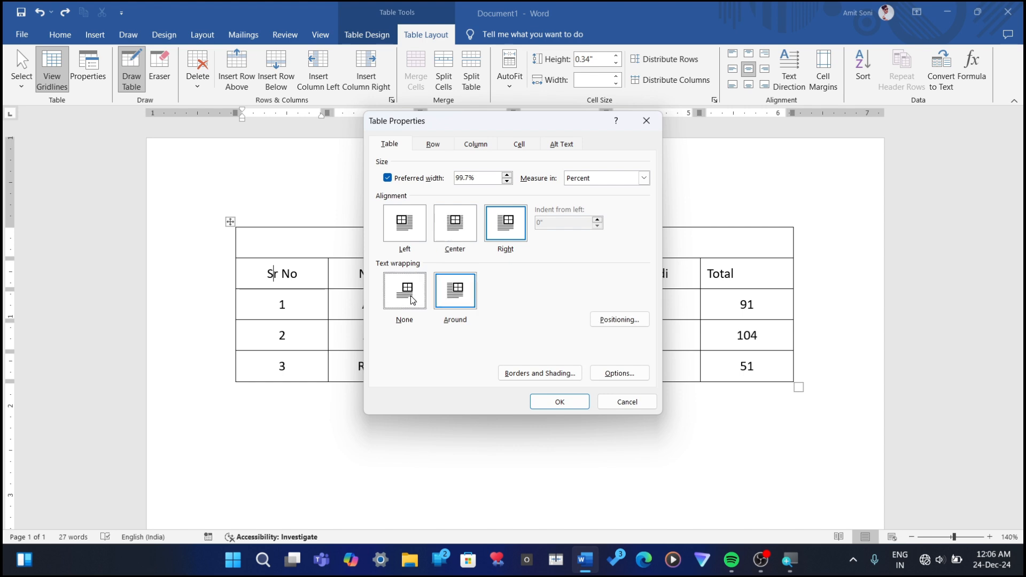
click(570, 403)
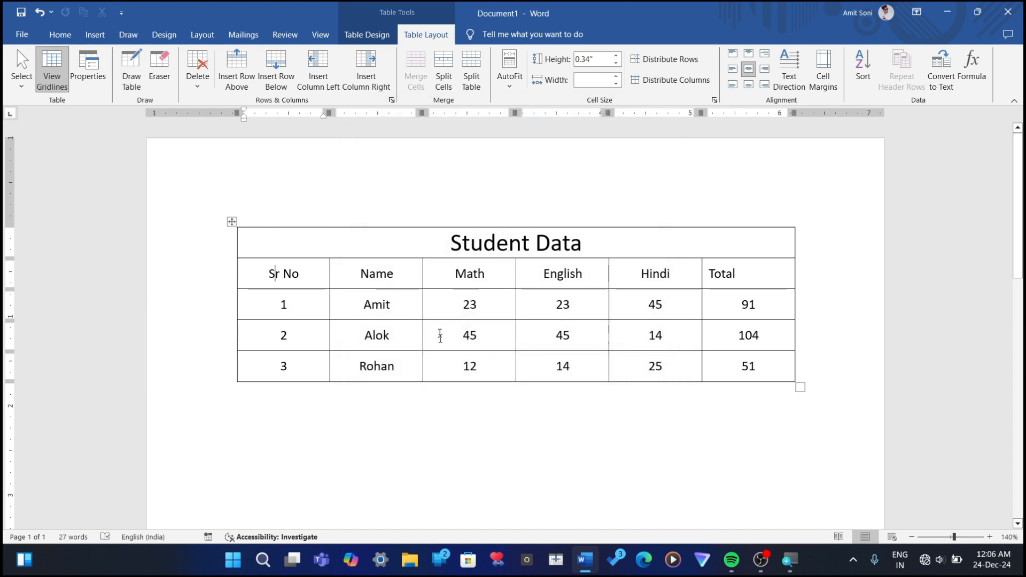
click(274, 274)
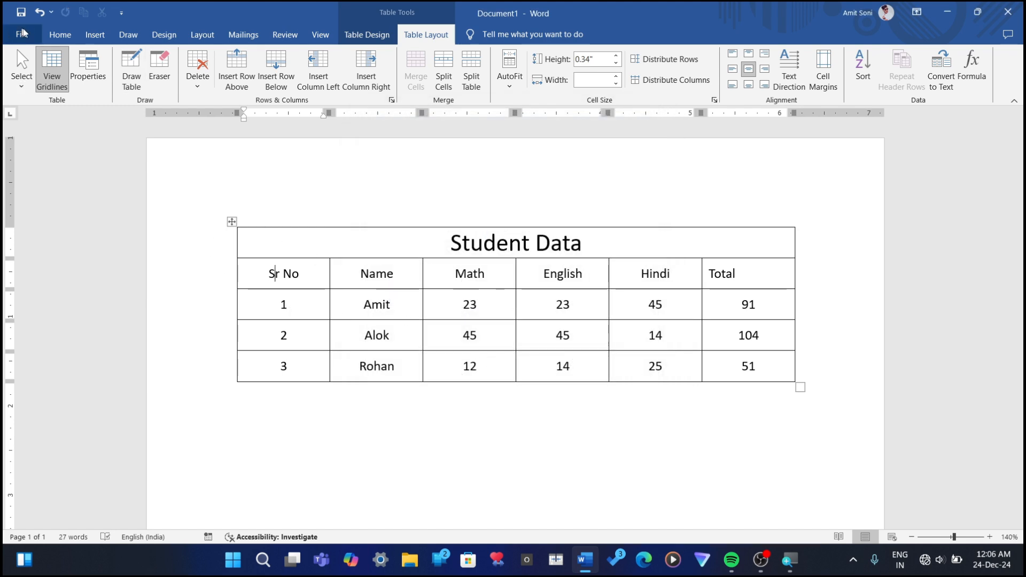
Step: Apply Center alignment and Around text wrapping to the Student Data table in the table properties
click(98, 68)
click(463, 238)
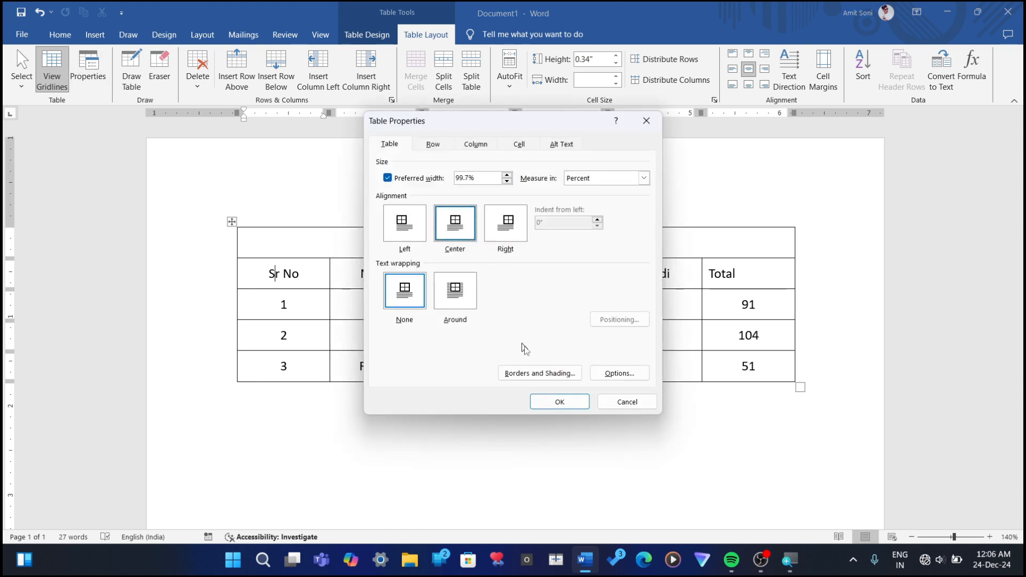
click(455, 291)
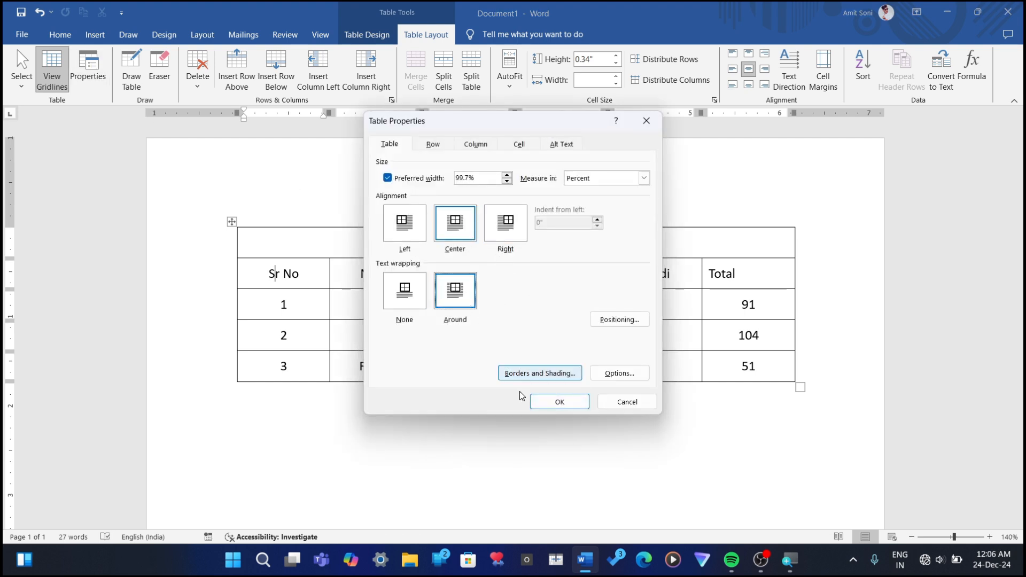
click(560, 402)
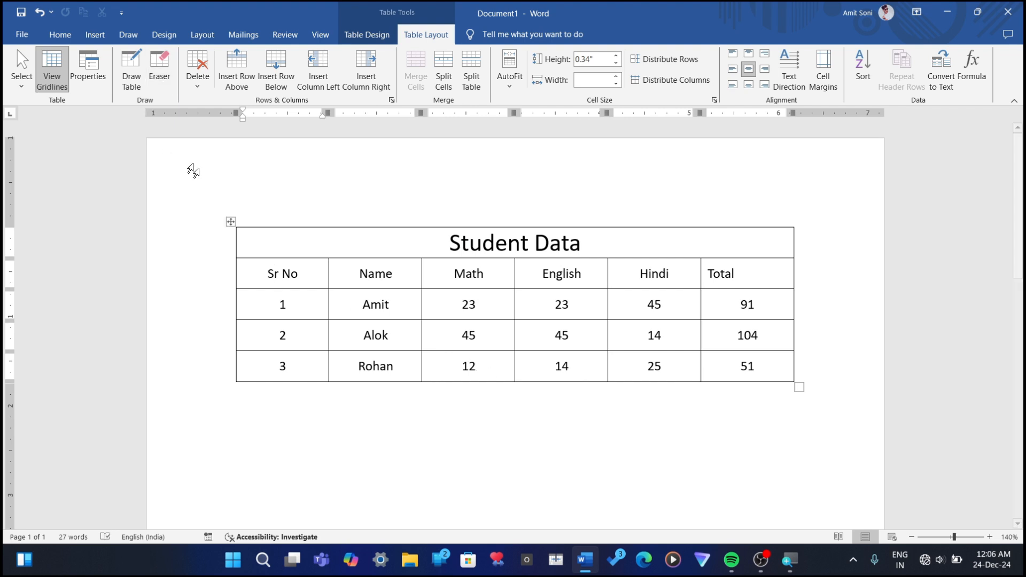
Step: Move the whole Student Data table farther down the page
drag(232, 223, 220, 387)
scroll(234, 267, down, 1)
drag(229, 189, 228, 276)
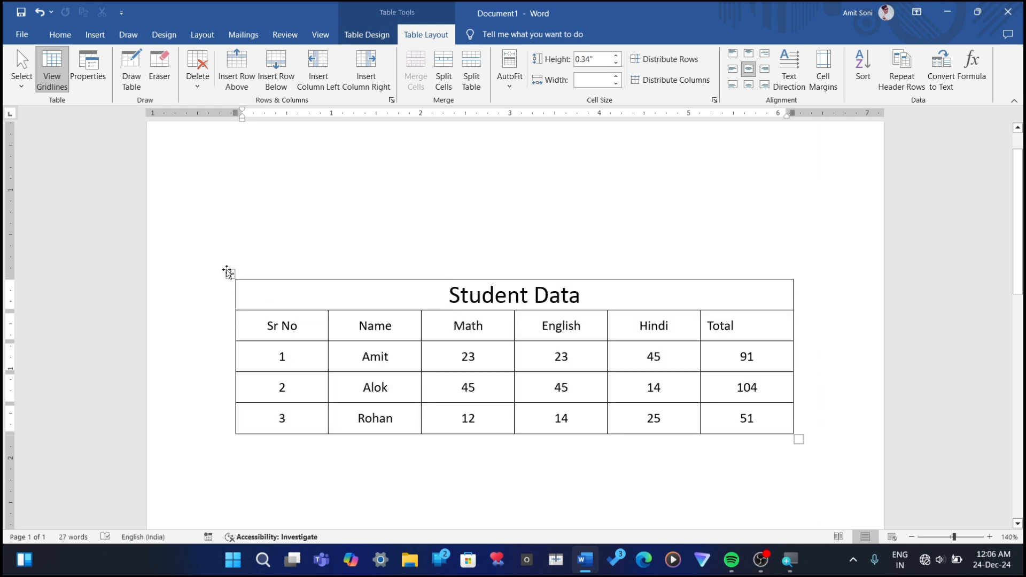
Step: Undo the table move and wrapping change, and check the alignment and wrapping settings in the table properties
key(ctrl+z)
key(ctrl+z)
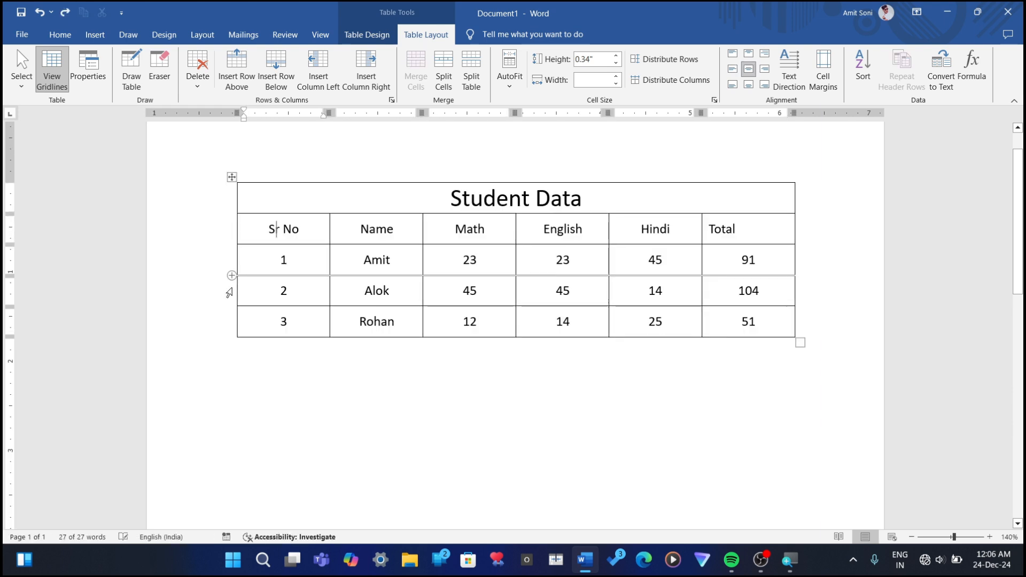
click(92, 89)
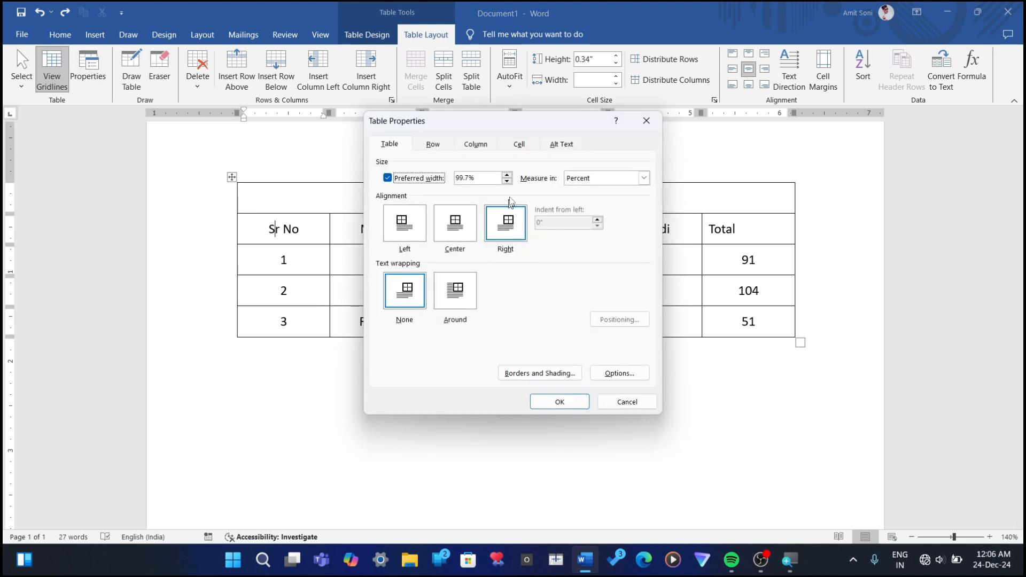
click(638, 127)
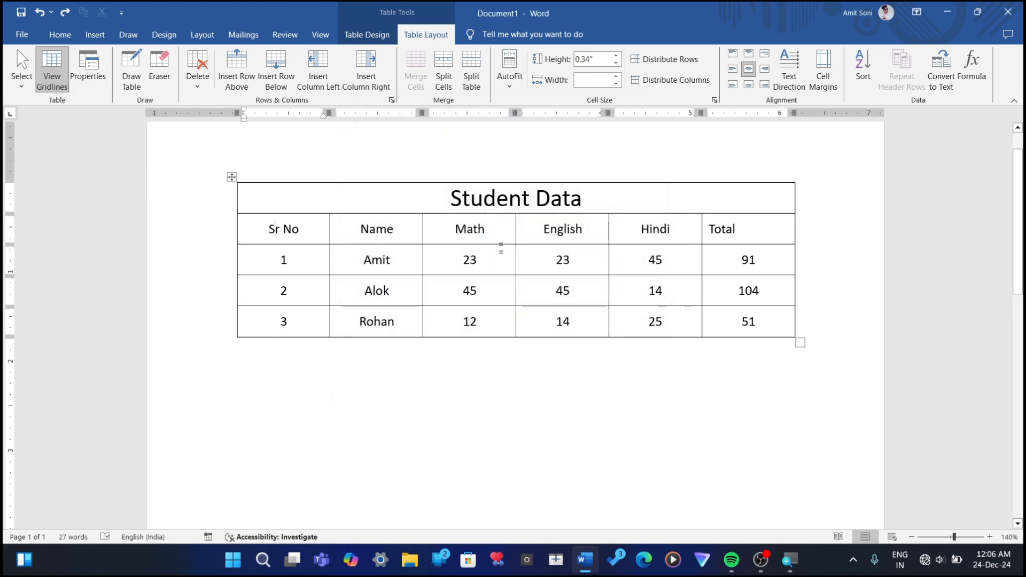
Step: Apply No Border to the entire Student Data table
click(583, 198)
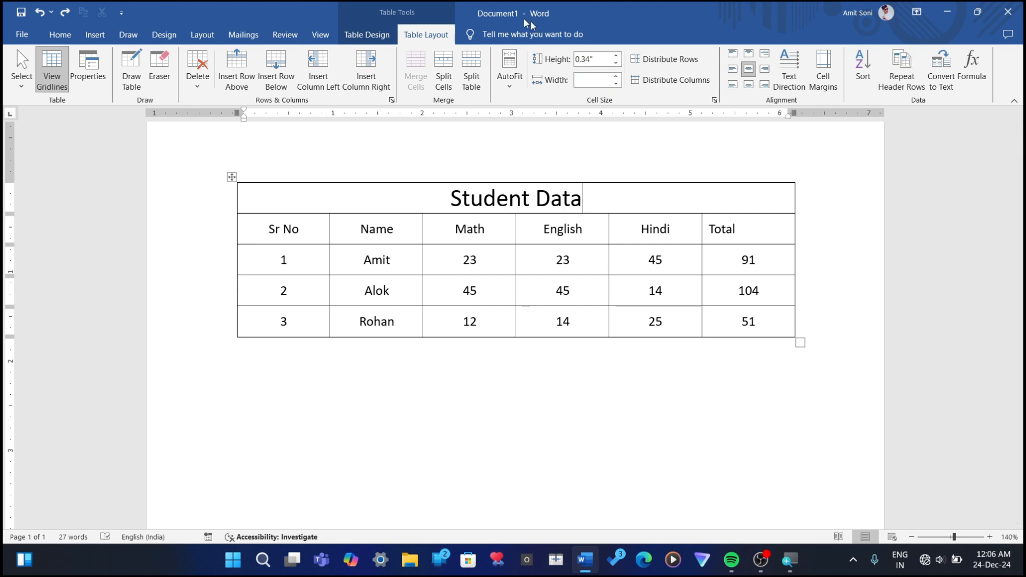
click(350, 33)
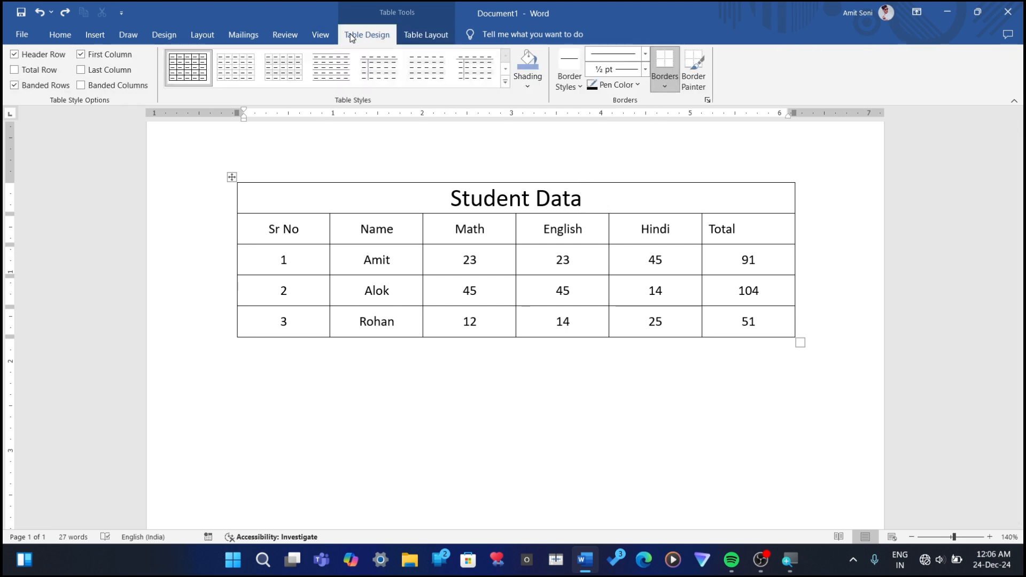
click(232, 178)
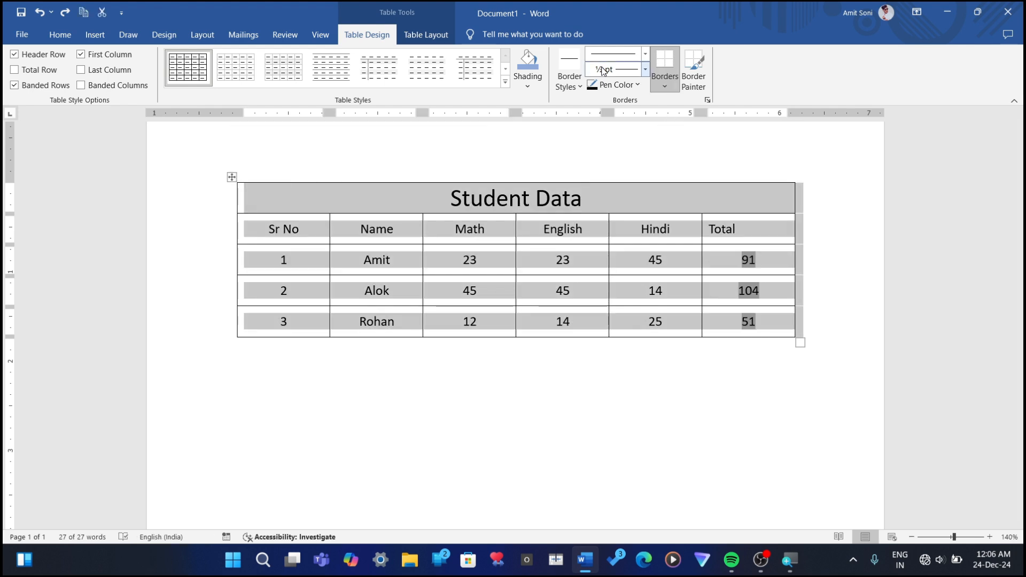
click(661, 84)
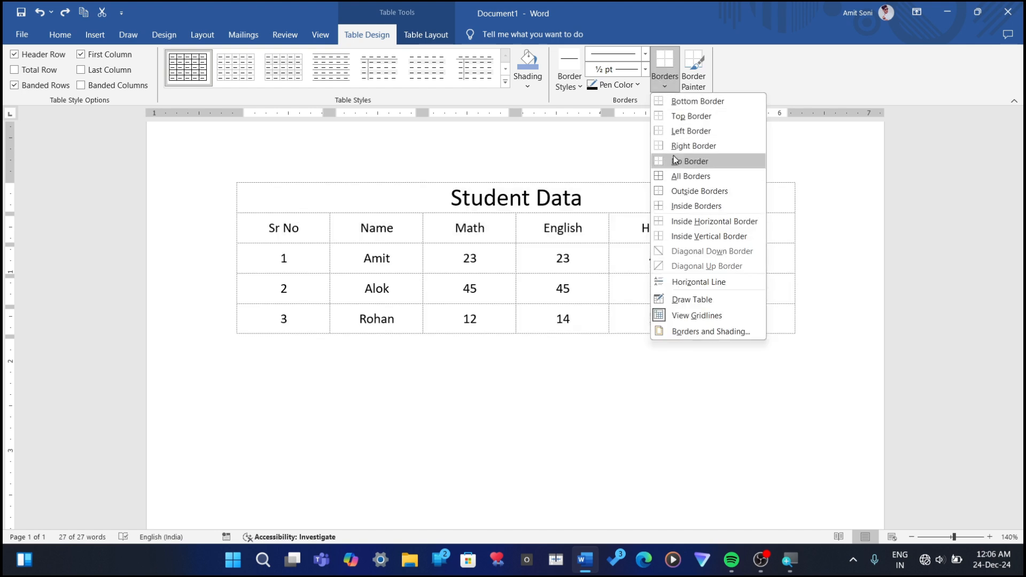
click(674, 160)
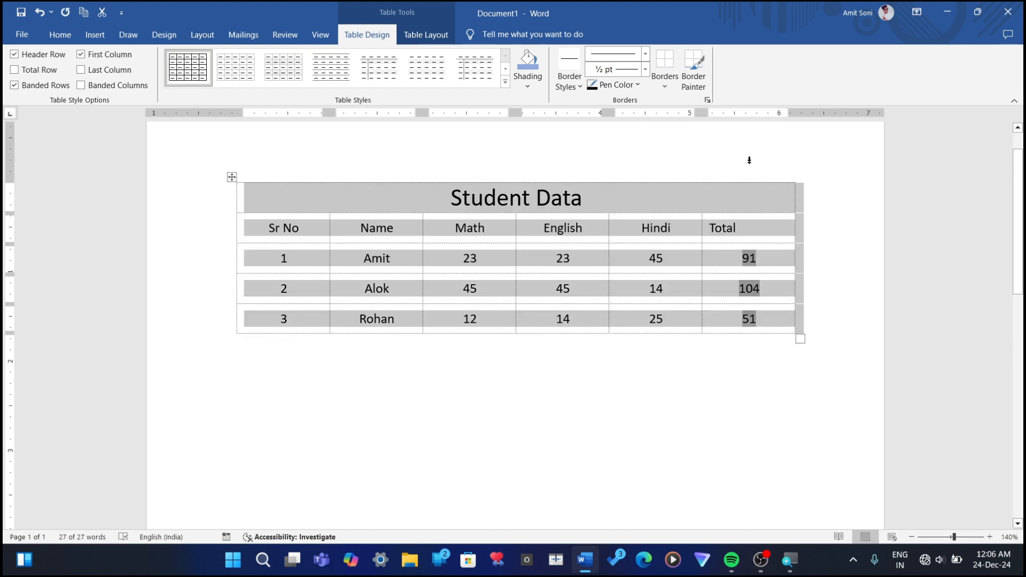
Step: Inspect the available border options and undo the border removal on the Student Data table
click(802, 272)
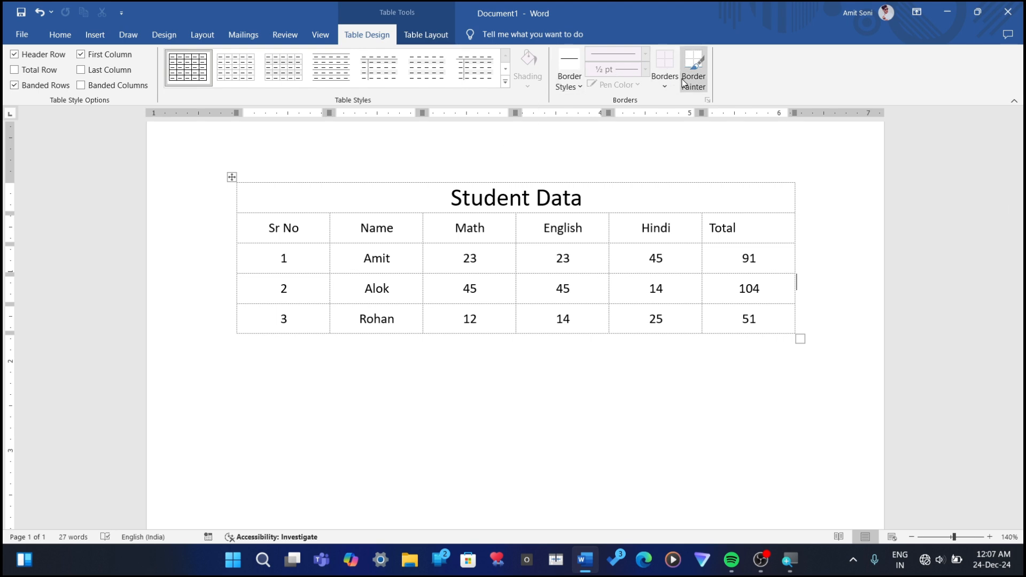
click(665, 87)
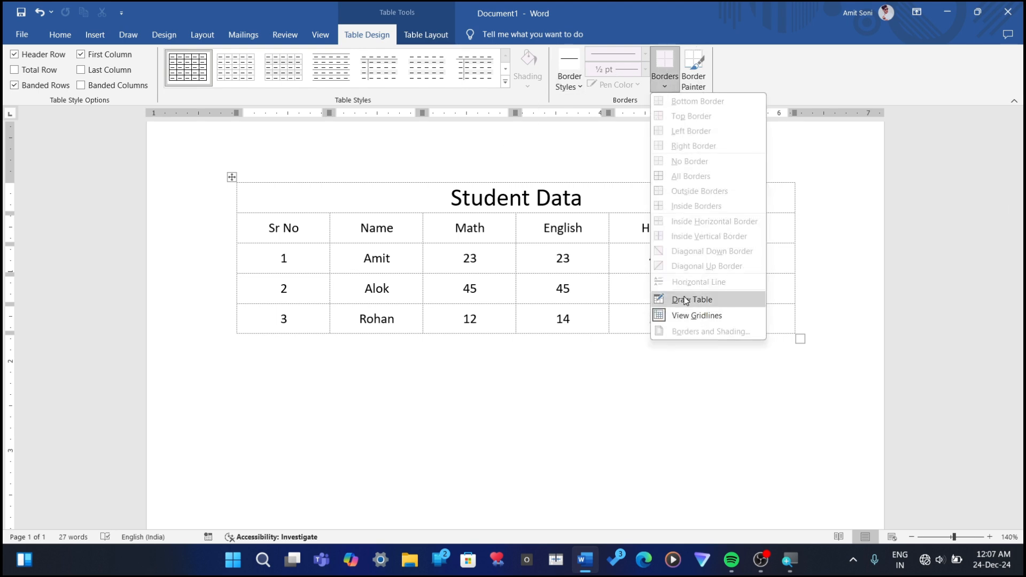
click(592, 289)
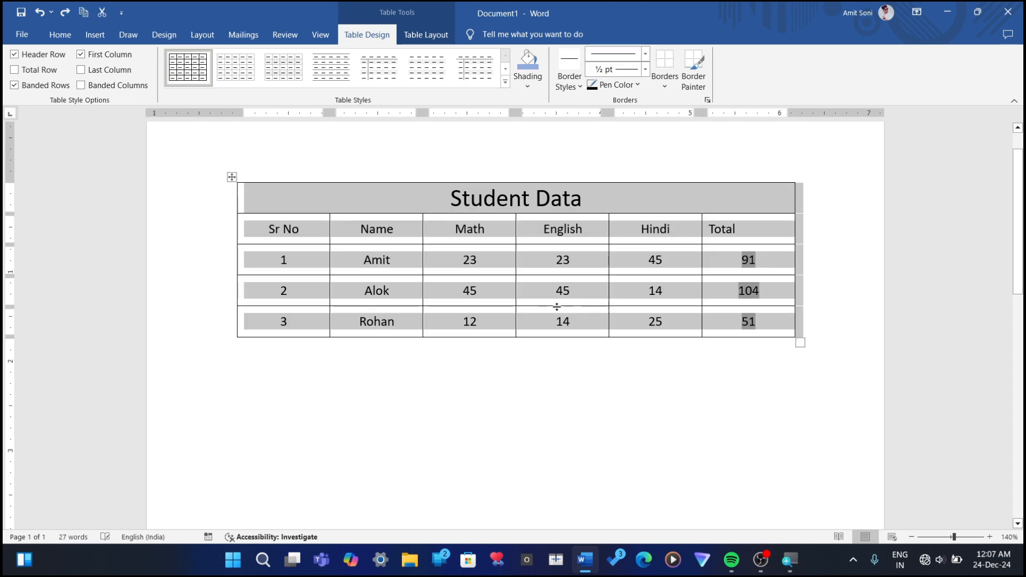
click(582, 382)
scroll(579, 367, up, 1)
click(571, 335)
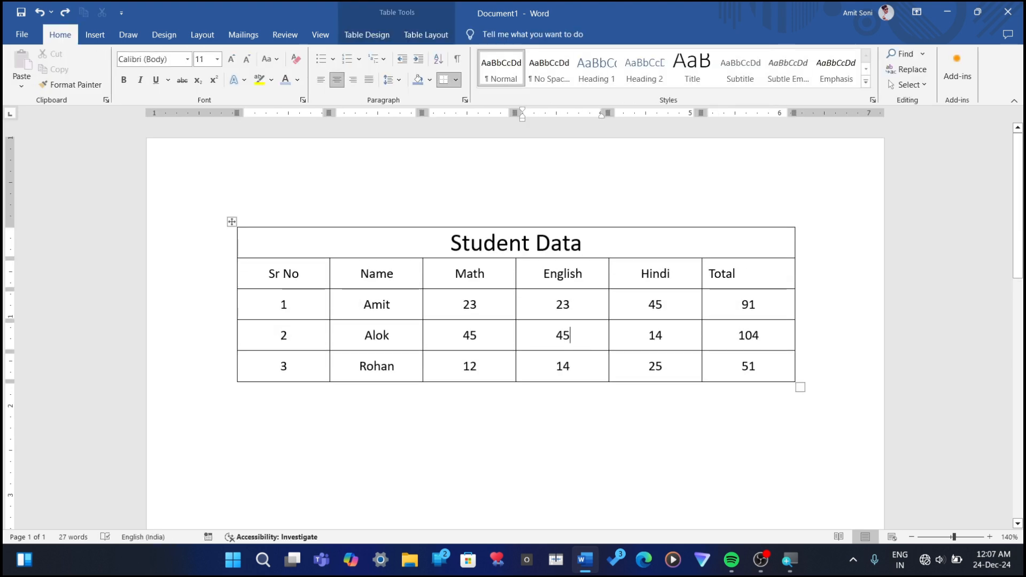
Step: Turn off the display of table gridlines
click(426, 35)
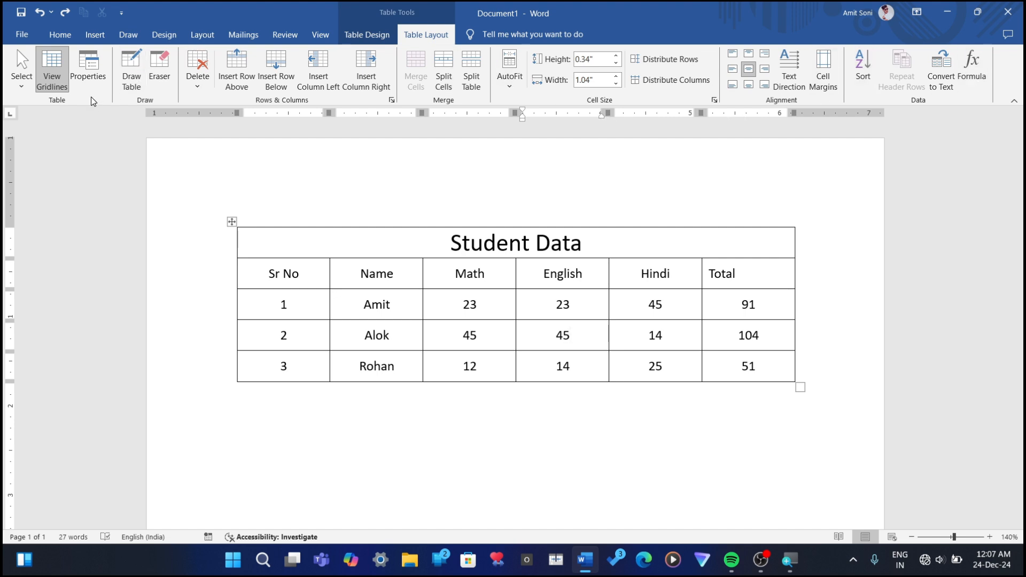
click(47, 90)
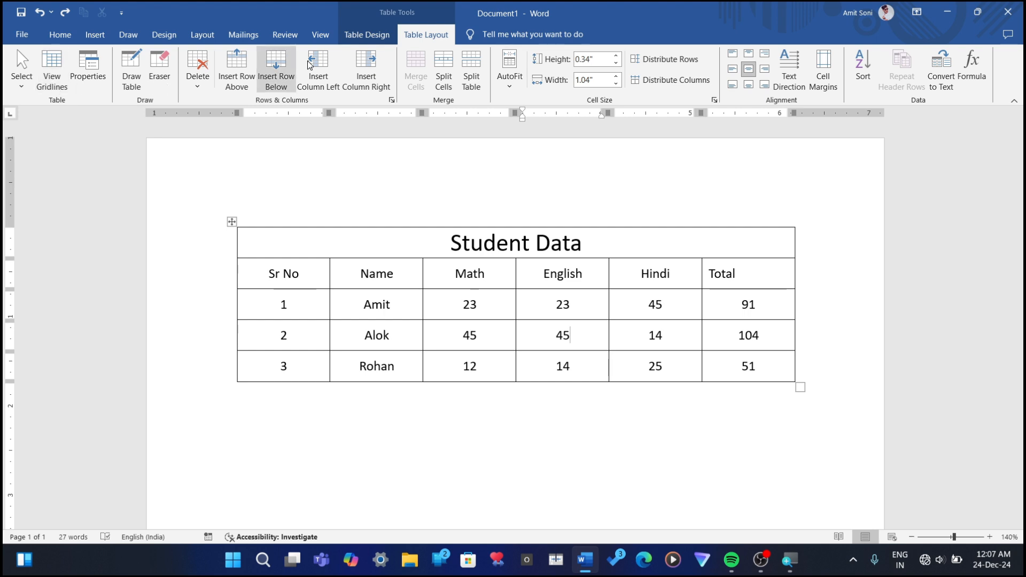
Step: Try No Border on the English mark cell in the second student row, and undo it
click(367, 35)
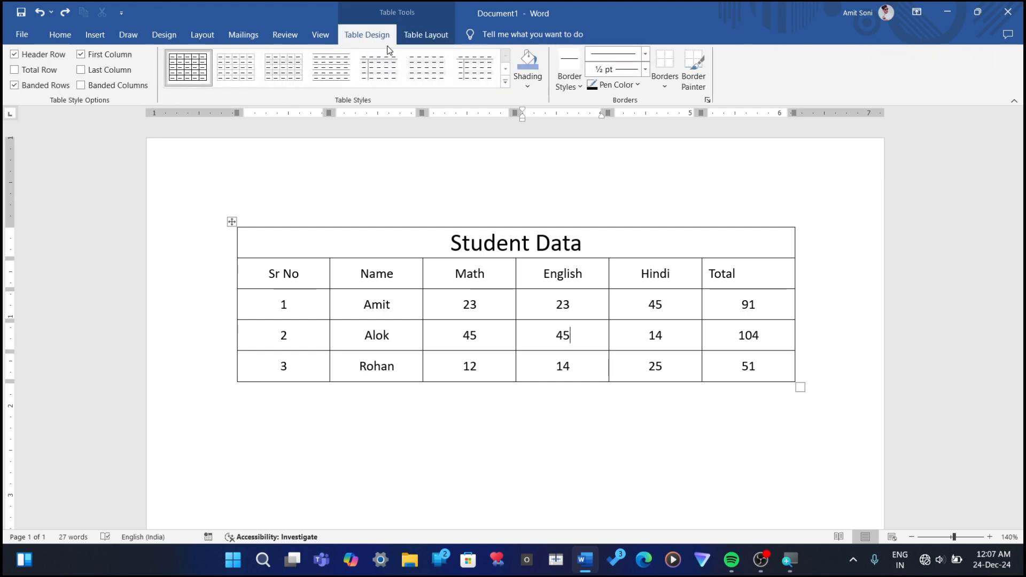
click(669, 82)
click(675, 161)
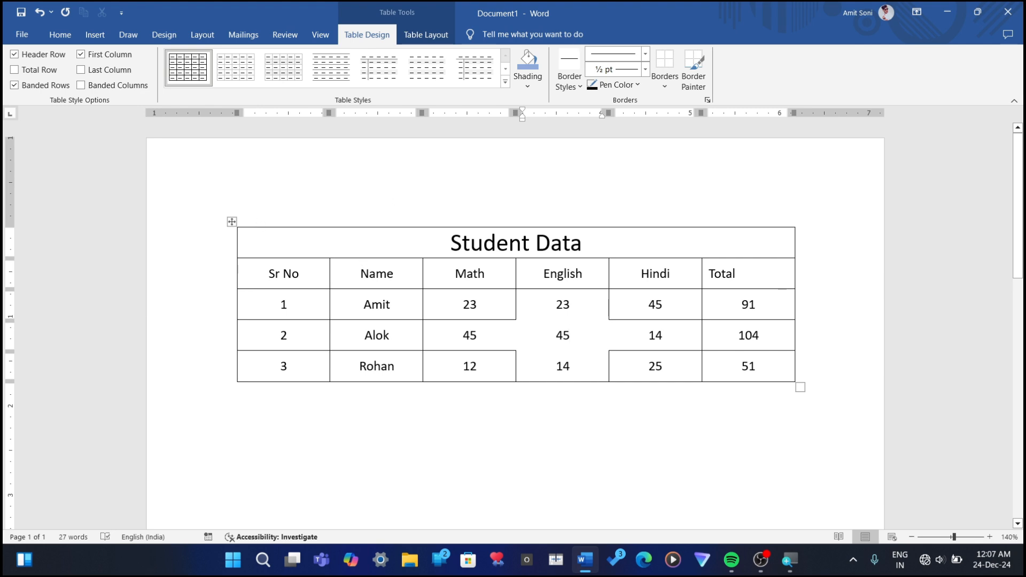
key(ctrl+z)
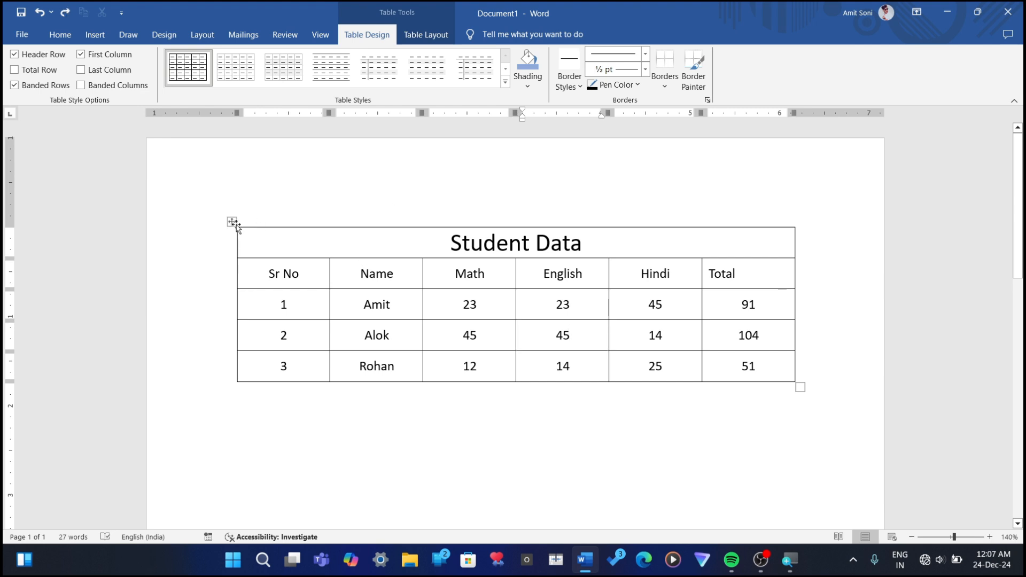
Step: Select the whole Student Data table and apply No Border to it
click(231, 222)
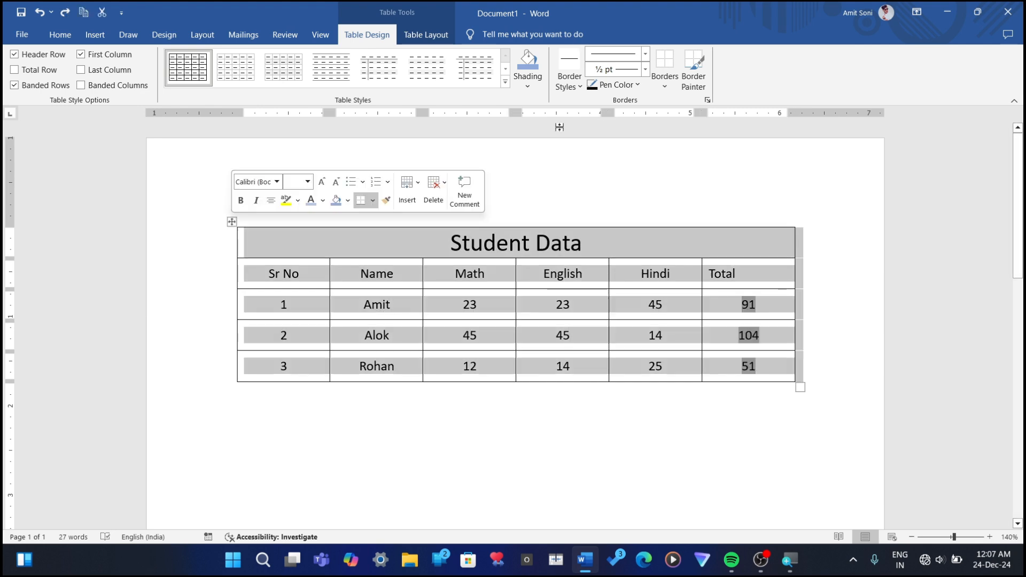
click(667, 88)
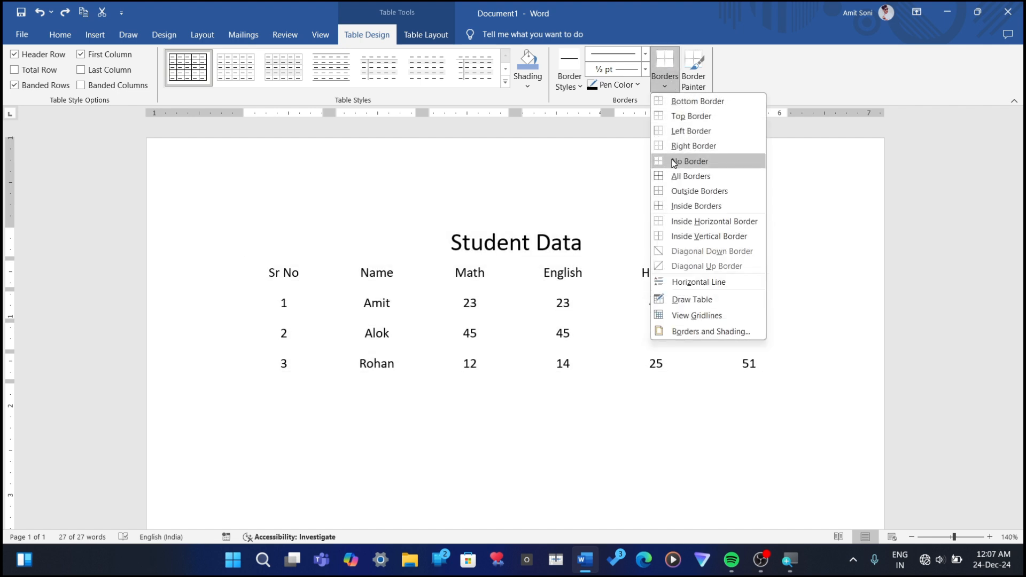
click(674, 160)
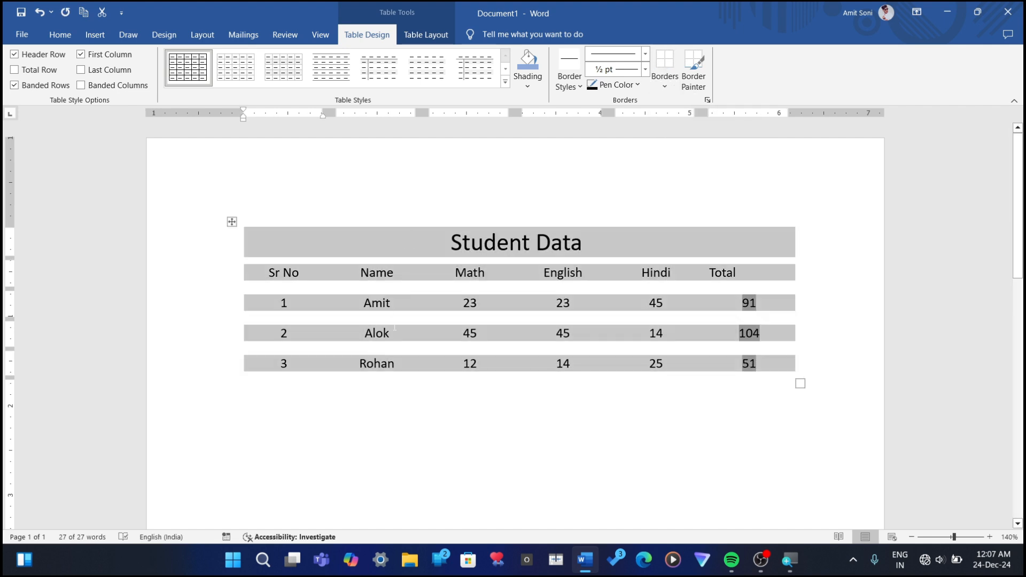
key(Down)
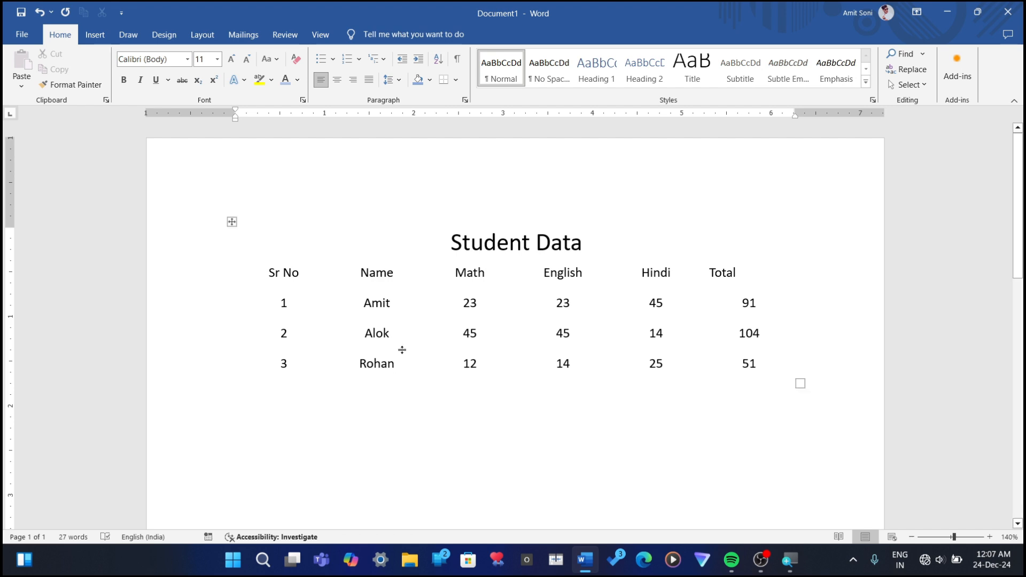
click(287, 303)
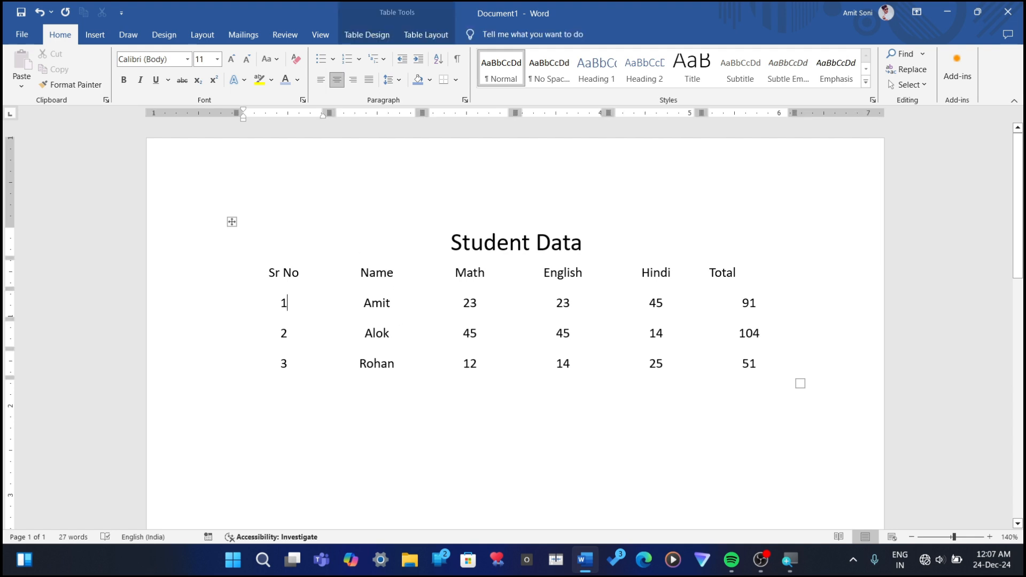
Step: Turn on View Gridlines for the borderless Student Data table
click(372, 36)
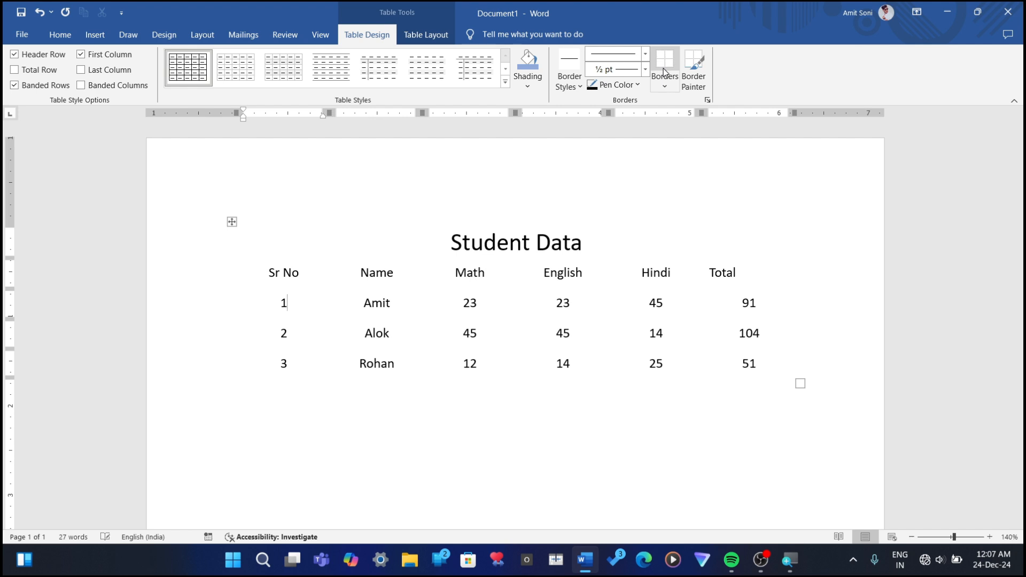
click(421, 38)
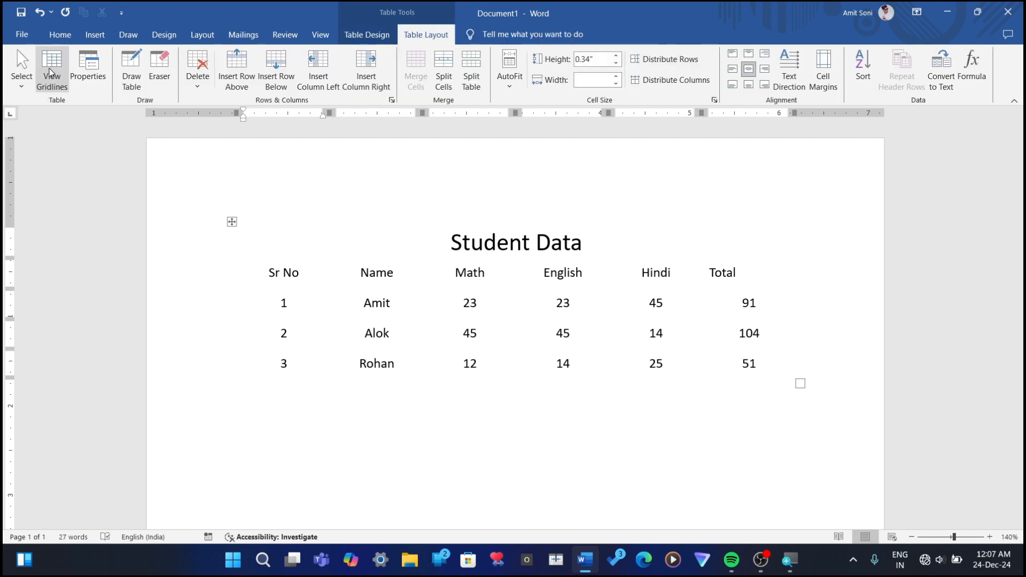
click(49, 73)
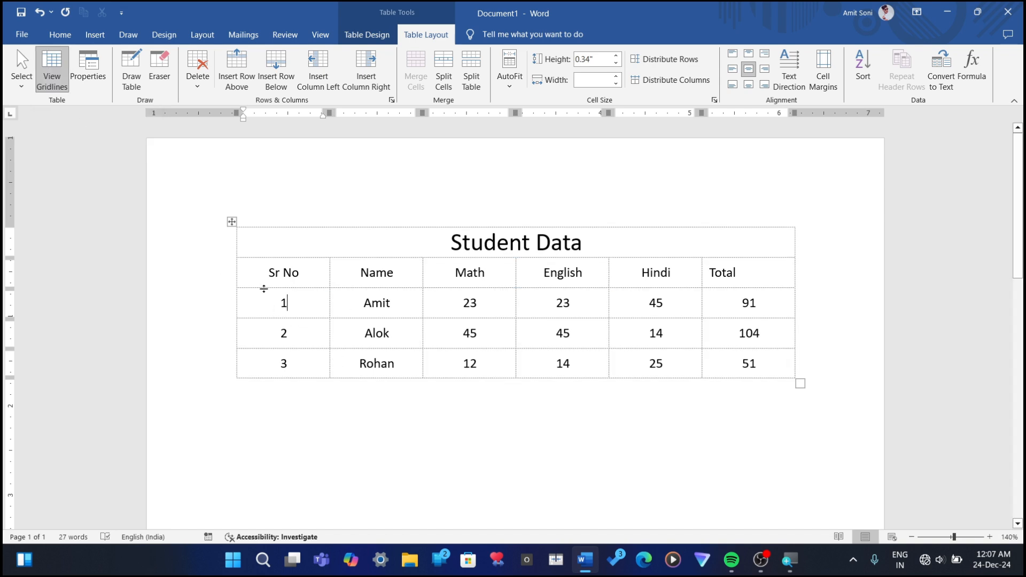
Step: Draw solid lines along the top and left edges of the Student Data table with Draw Table
click(132, 82)
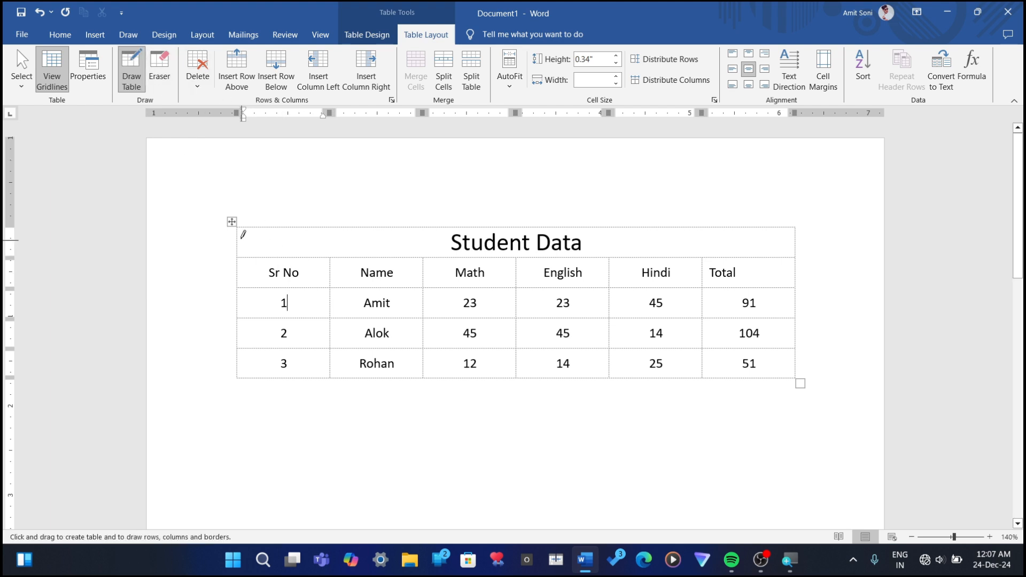
mouse_move(238, 226)
mouse_down()
mouse_move(791, 228)
mouse_move(669, 247)
mouse_move(717, 223)
mouse_move(742, 223)
mouse_up()
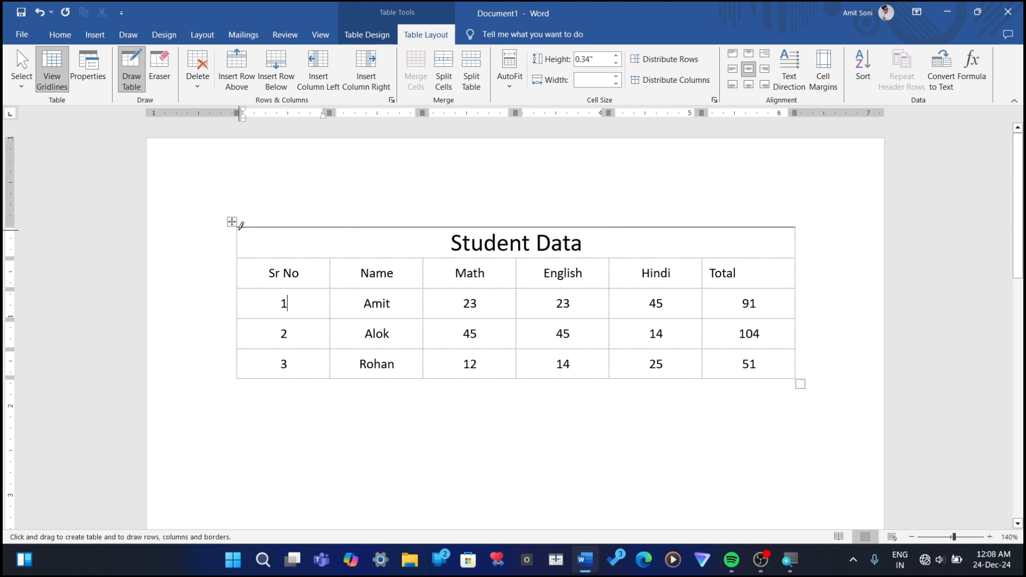
mouse_move(241, 226)
mouse_down()
mouse_move(247, 369)
mouse_move(238, 372)
mouse_move(553, 357)
mouse_up()
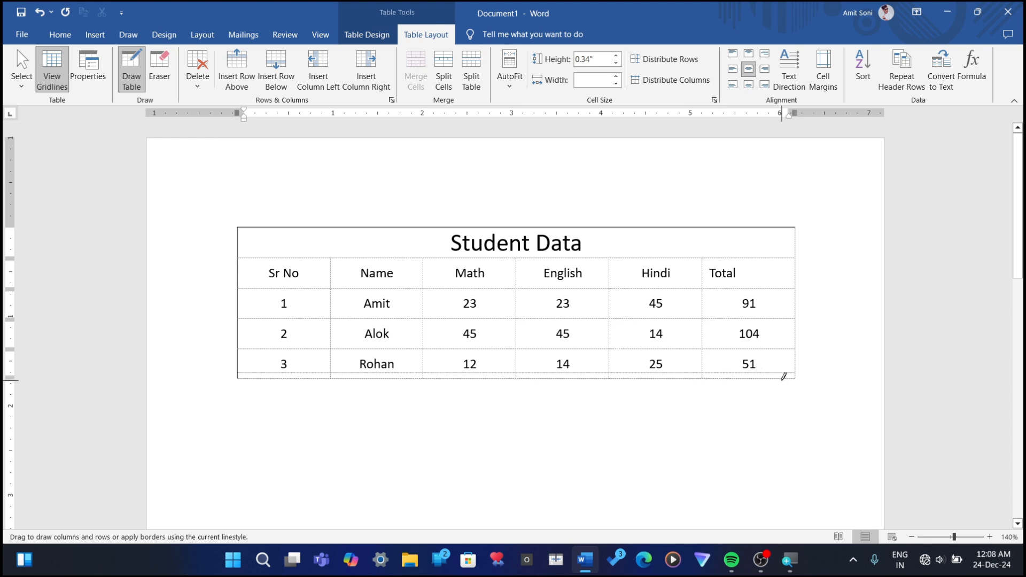
Step: Try drawing lines along the table's bottom and right edges, and undo them
drag(784, 376, 784, 380)
mouse_move(795, 230)
mouse_down()
mouse_move(792, 345)
mouse_move(779, 374)
mouse_move(787, 384)
mouse_up()
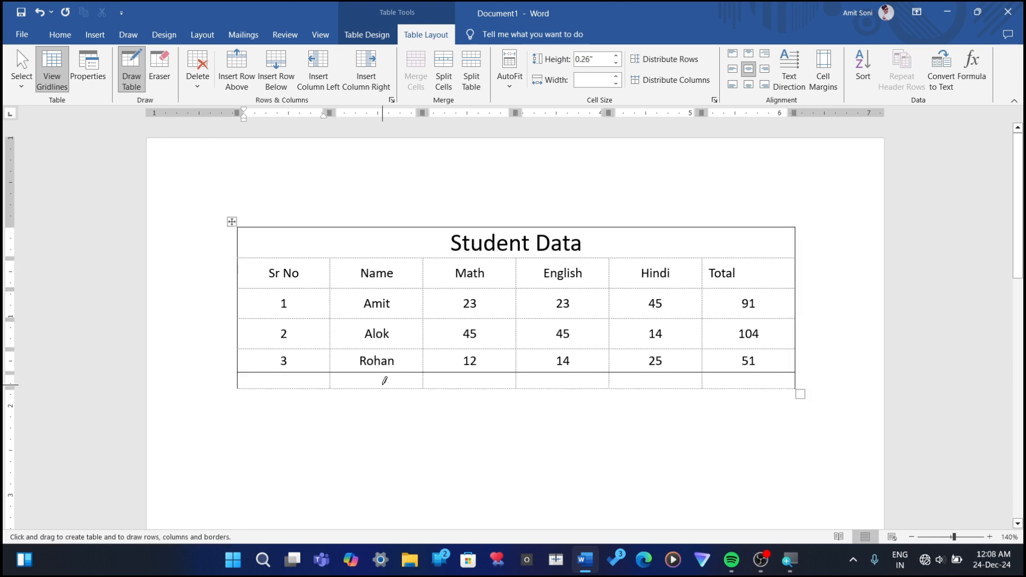
key(ctrl+z)
key(ctrl+z)
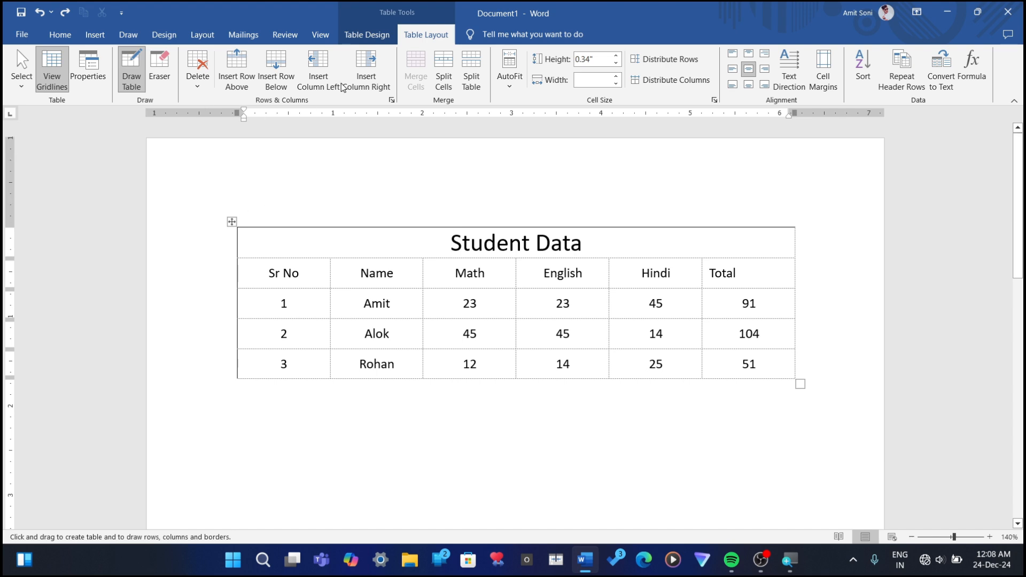
Step: Choose the solid black 1 ½ pt theme border style and apply All Borders to the Student Data title row
click(366, 34)
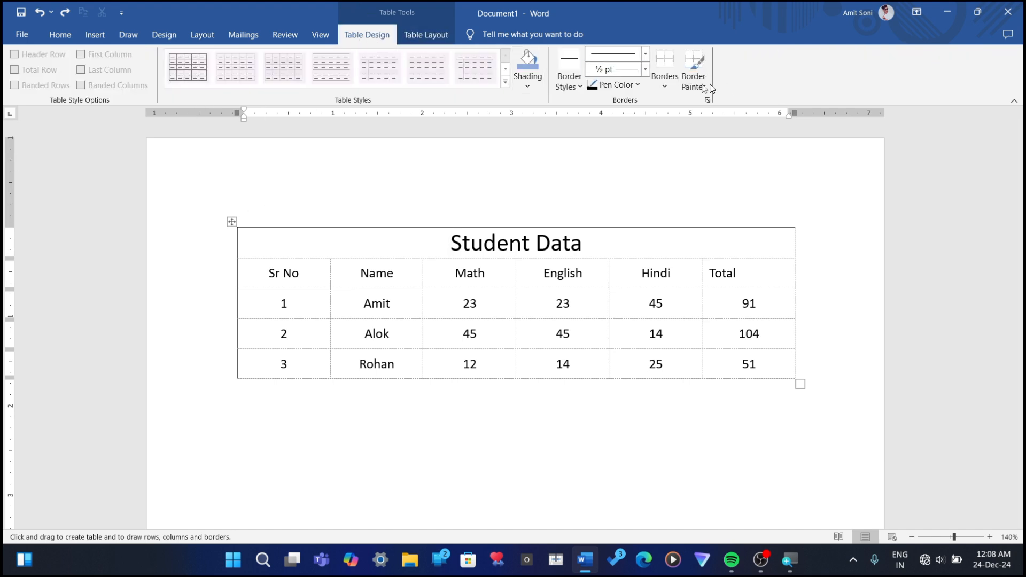
click(672, 88)
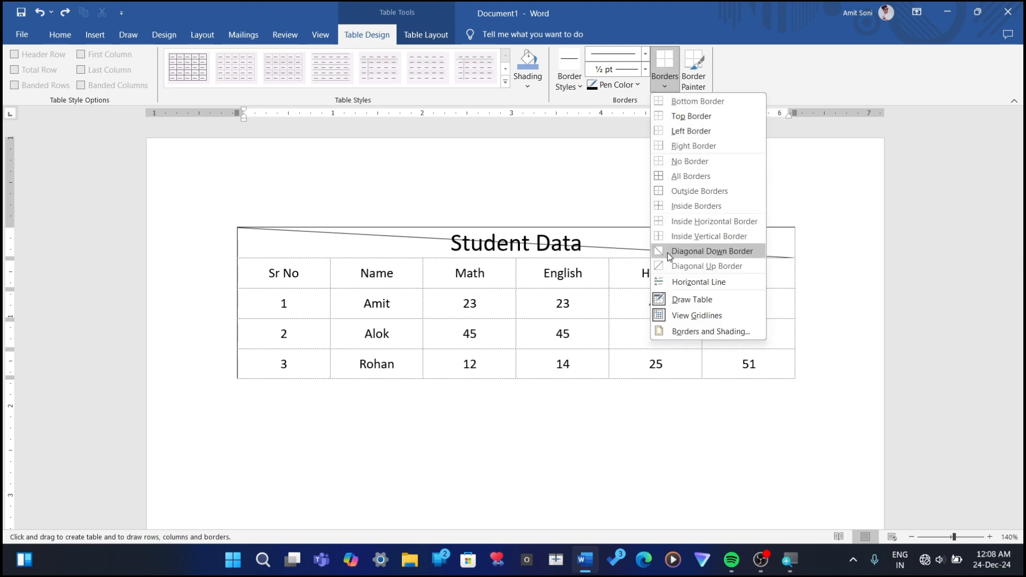
click(570, 86)
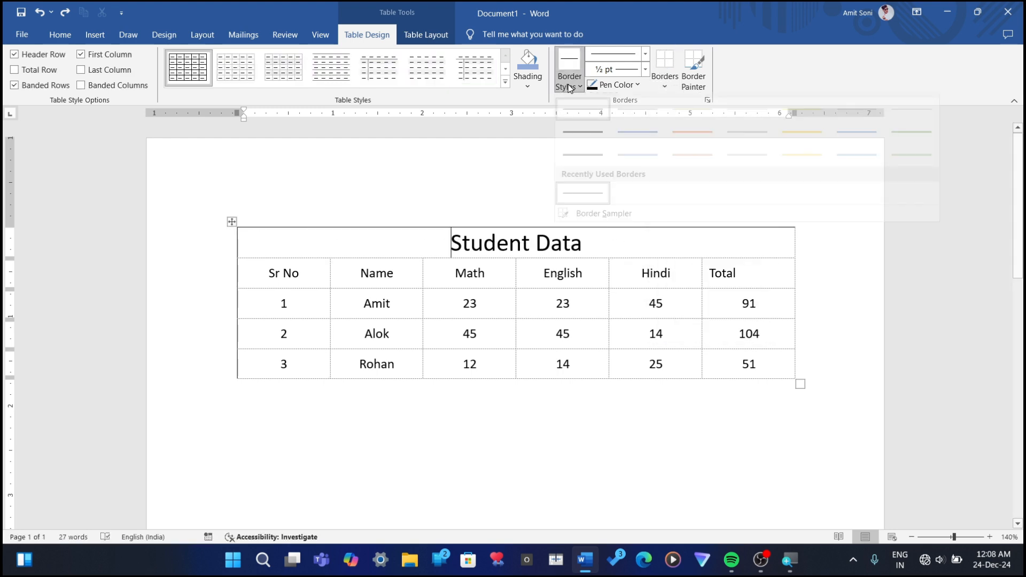
click(570, 86)
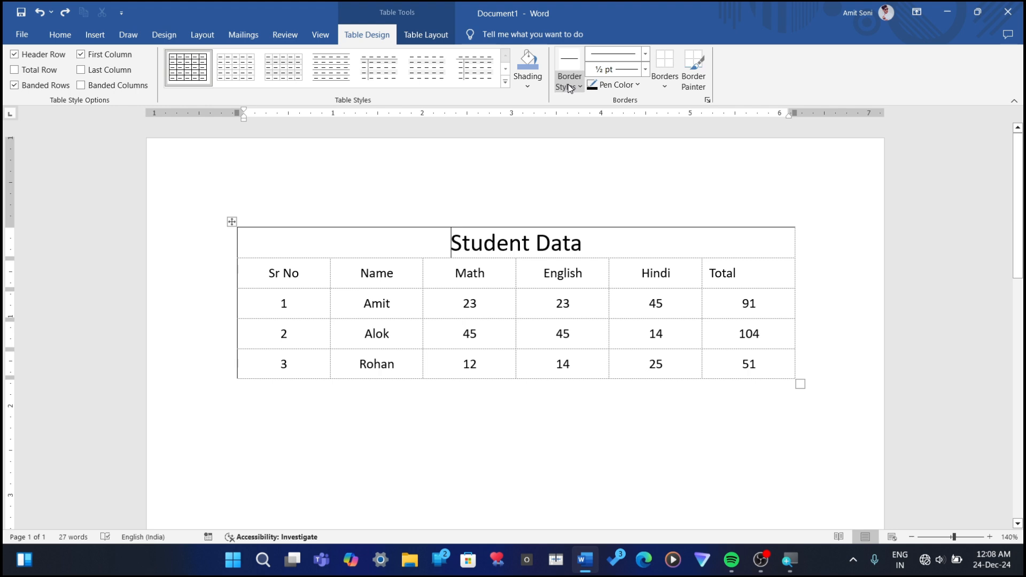
click(570, 86)
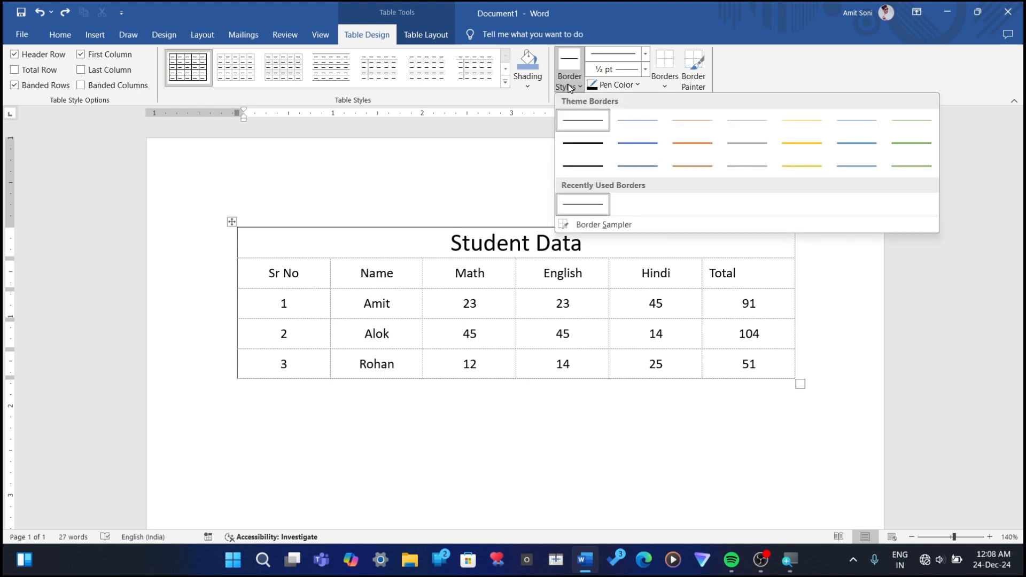
click(582, 142)
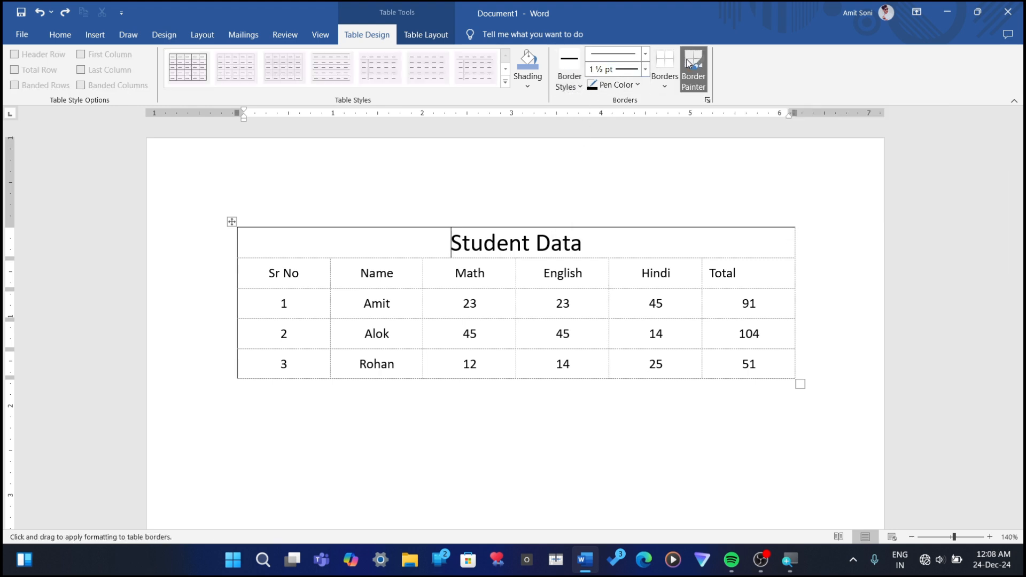
click(671, 87)
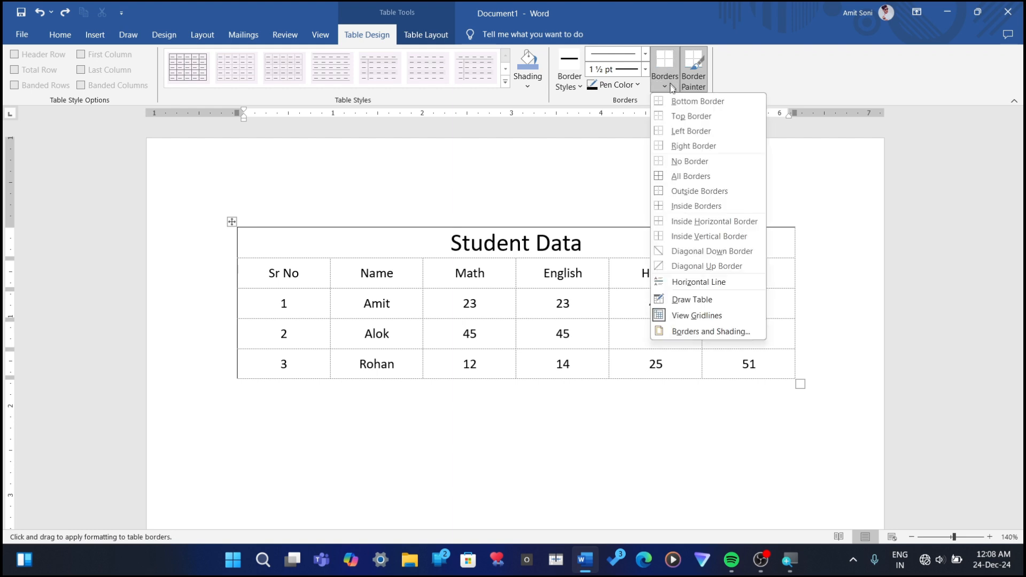
click(667, 178)
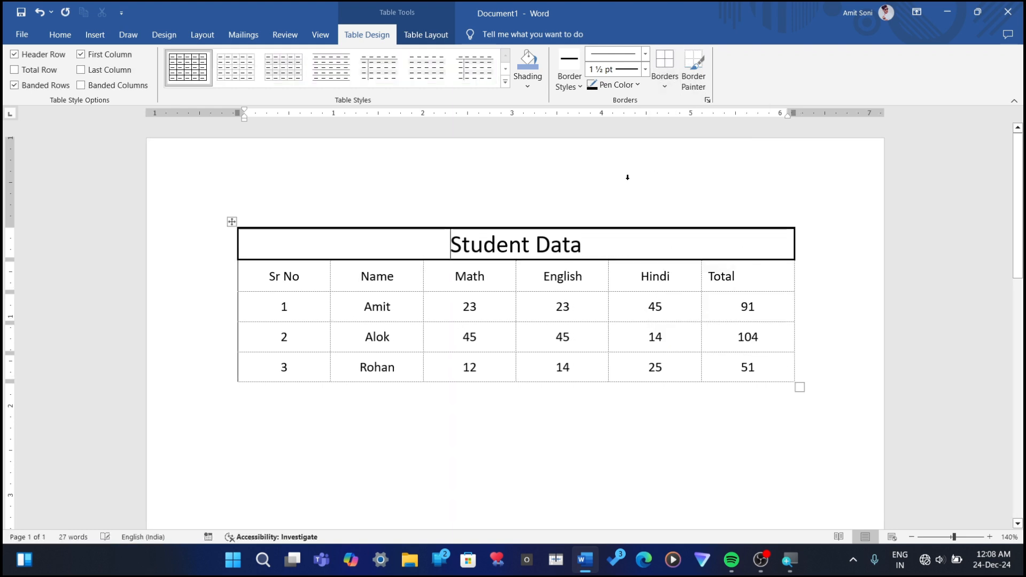
Step: Select the whole Student Data table and apply All Borders in the 1 ½ pt style, then deselect it
click(231, 222)
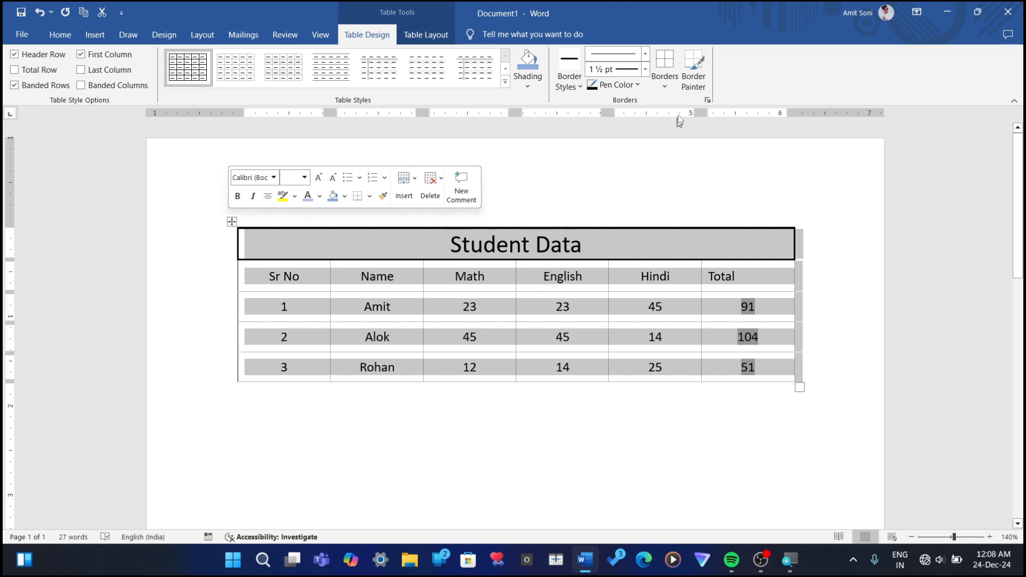
click(664, 85)
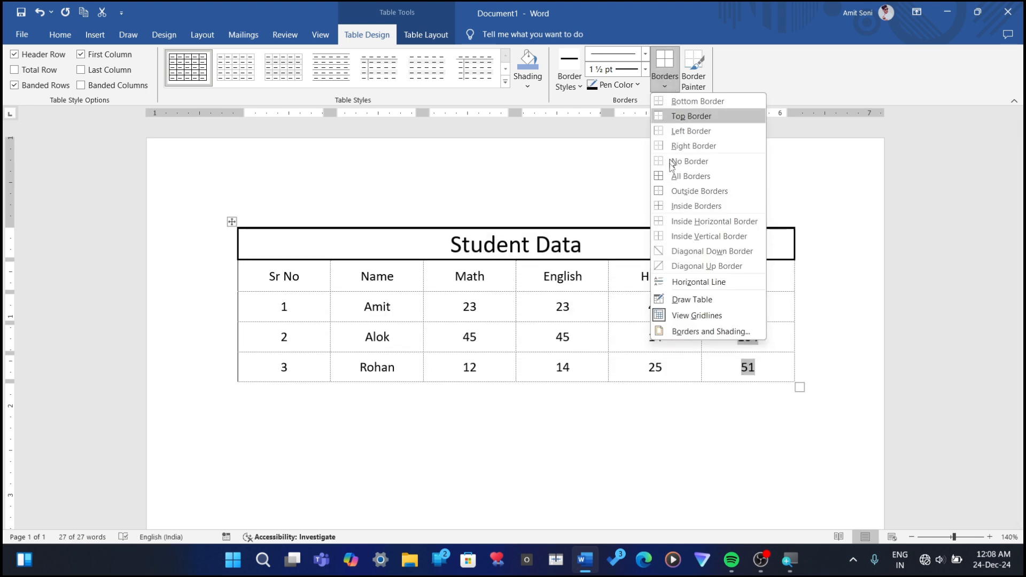
click(667, 178)
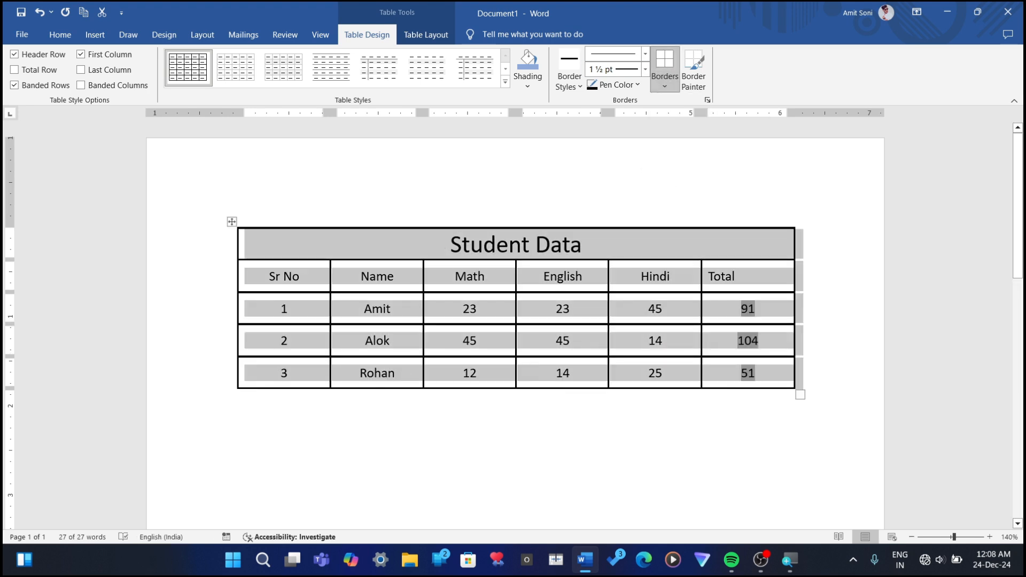
click(422, 427)
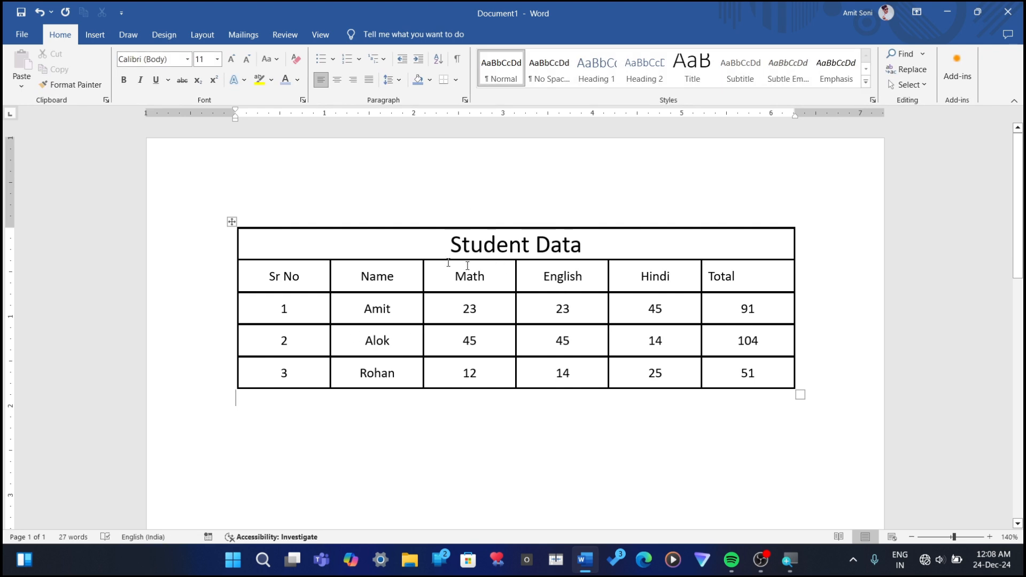
Step: Select the Name cell of the row with Sr No 1, then extend the selection to its column
click(396, 308)
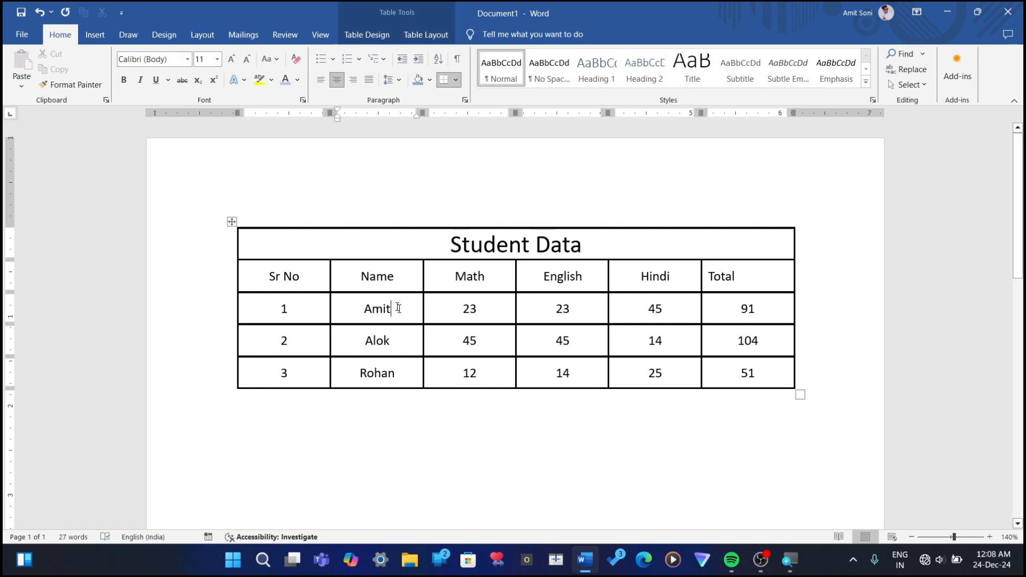
click(409, 31)
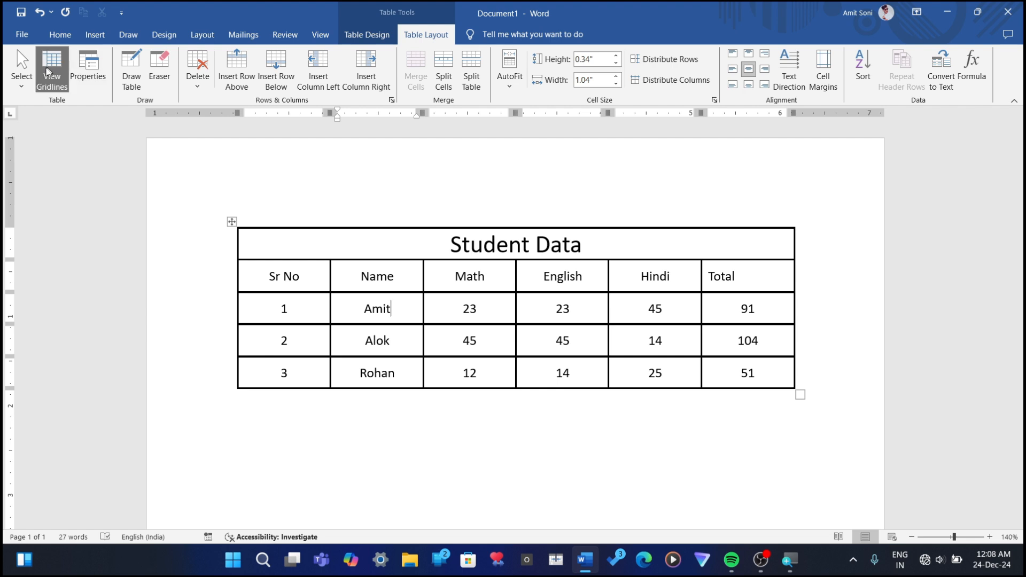
click(21, 73)
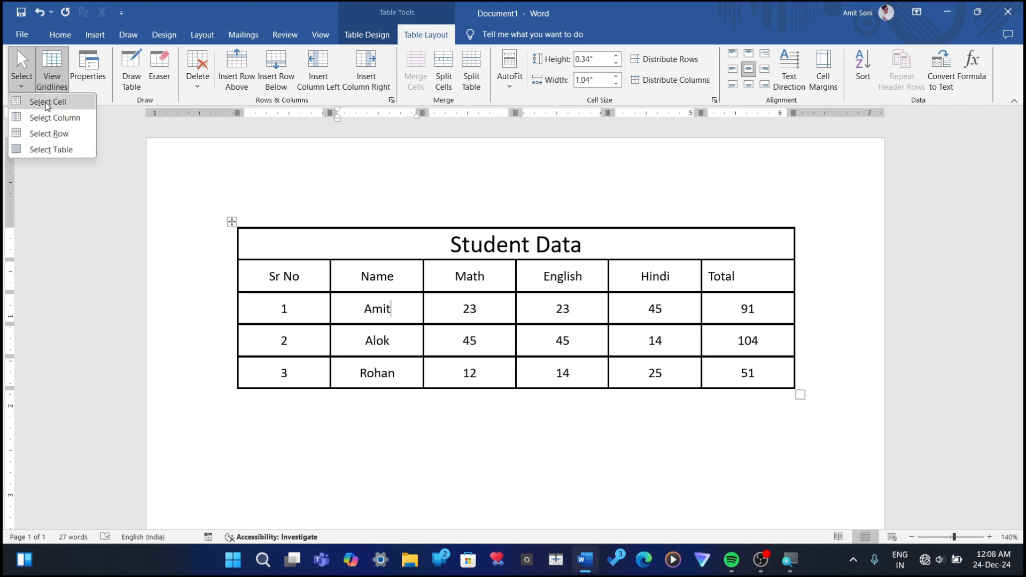
click(47, 103)
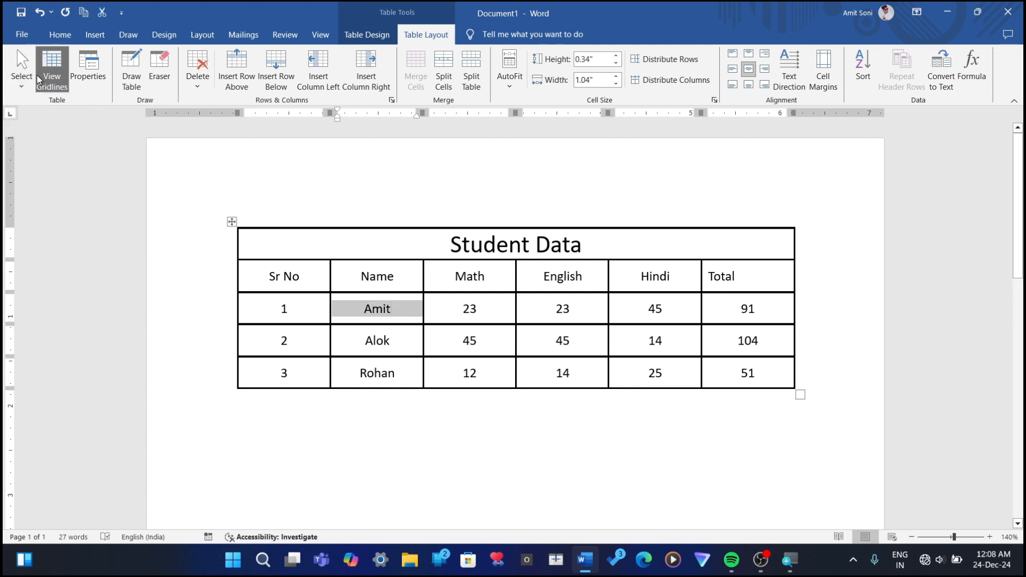
click(35, 77)
click(53, 117)
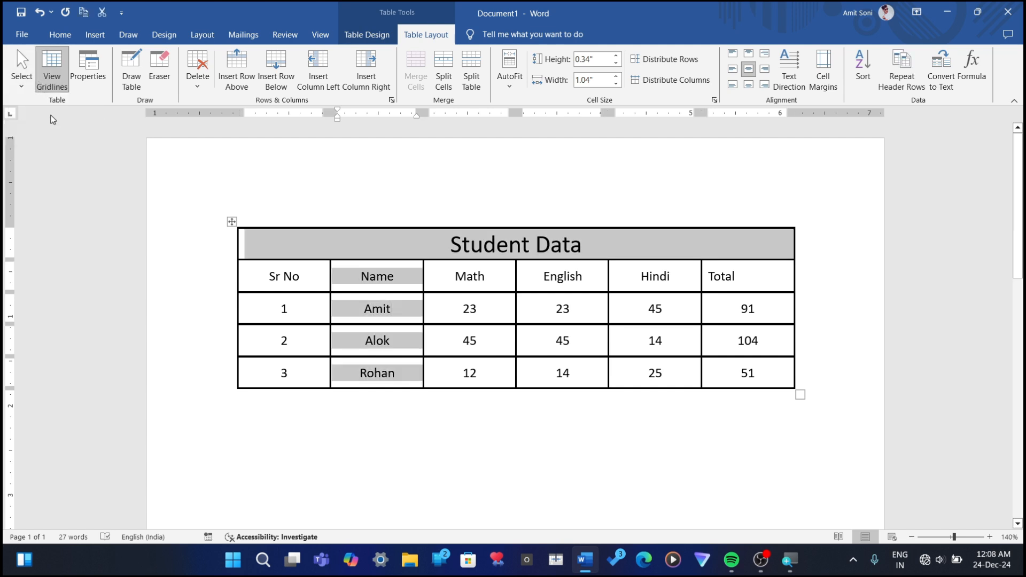
Step: Apply Select Row to the current column selection, then select the entire Student Data table with Select Table
click(22, 80)
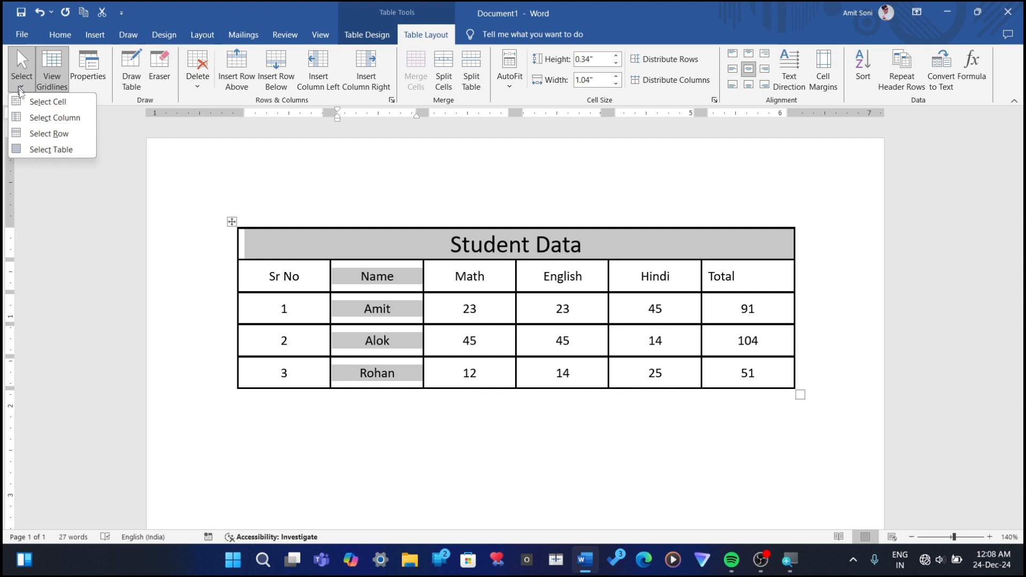
click(32, 137)
click(21, 81)
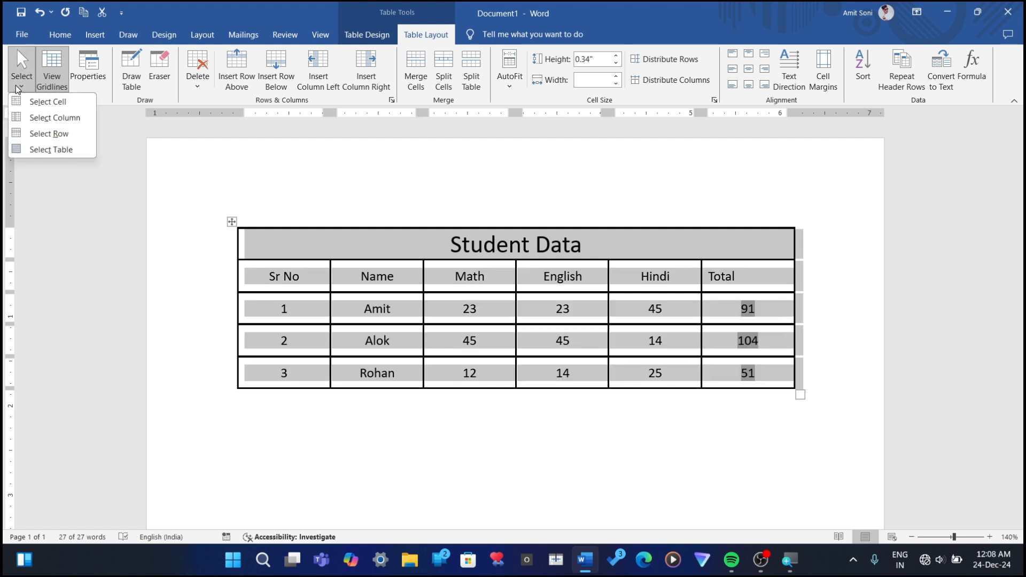
click(32, 151)
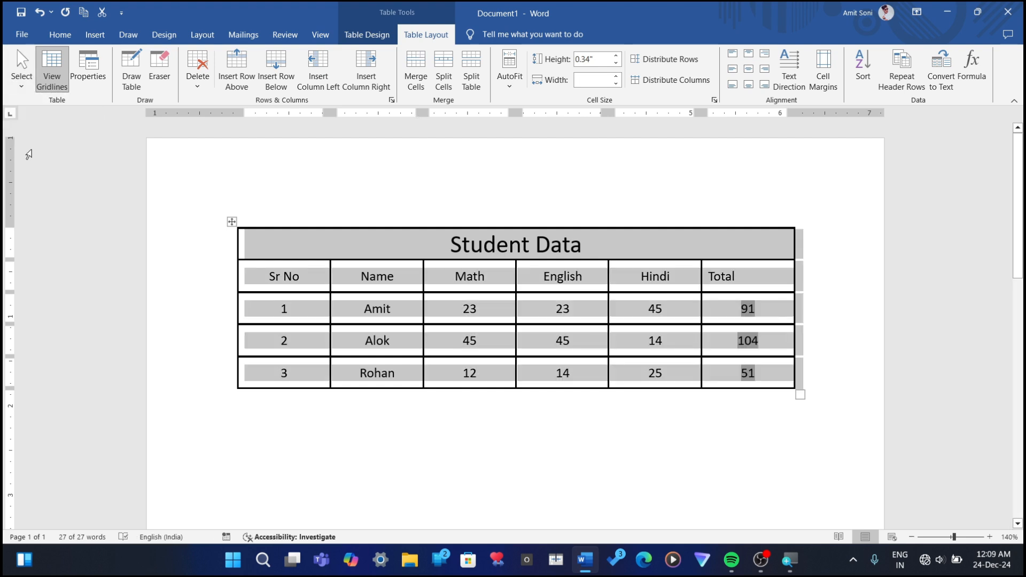
click(23, 86)
click(22, 86)
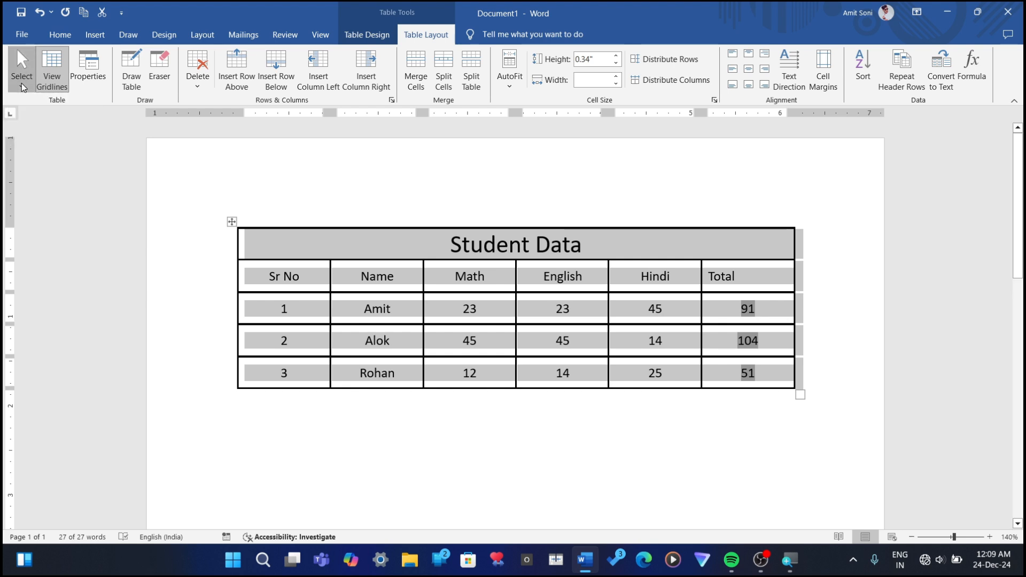
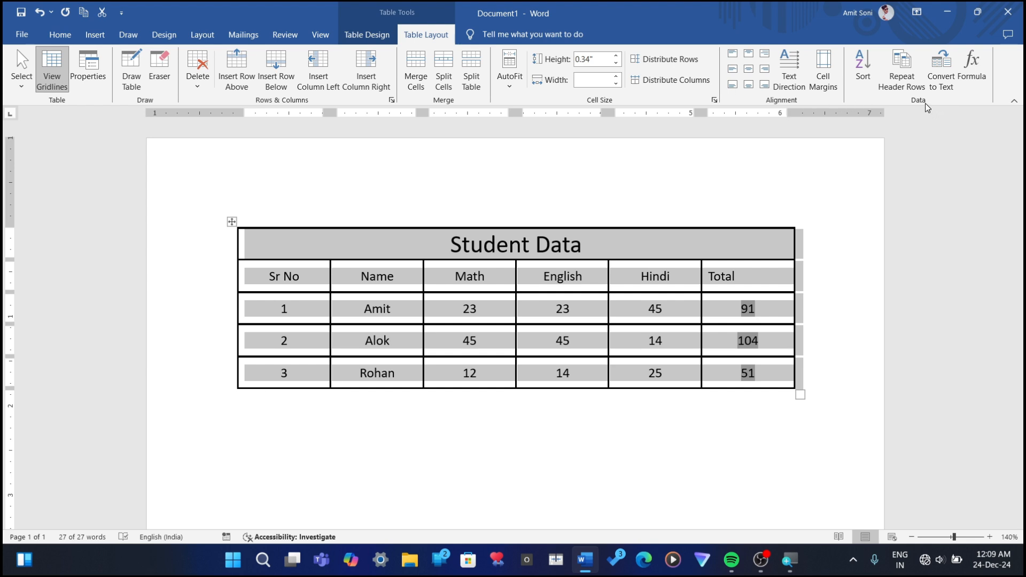
Step: Deselect the Student Data table and set the border pen color to standard yellow
click(357, 33)
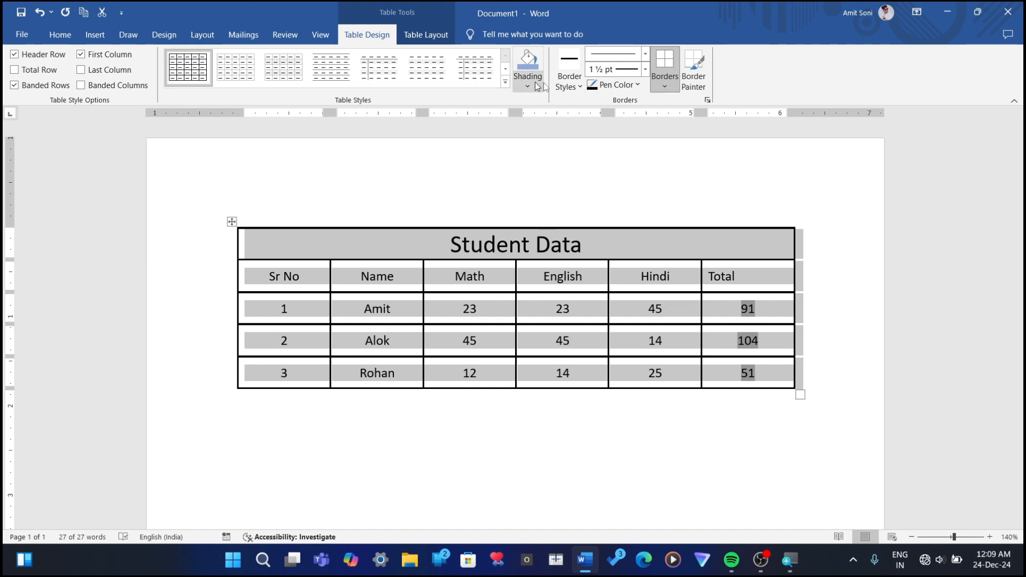
click(551, 259)
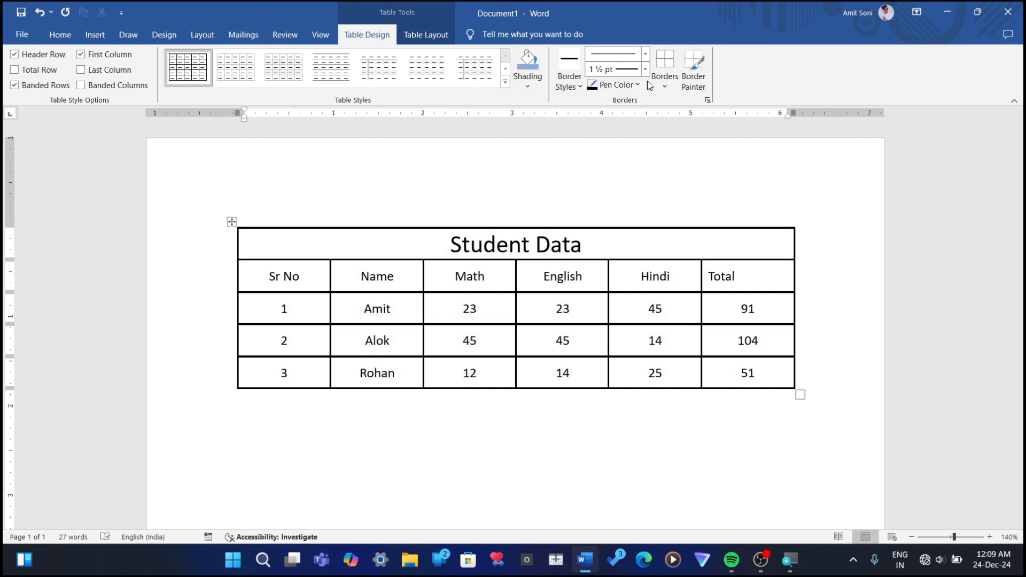
click(629, 85)
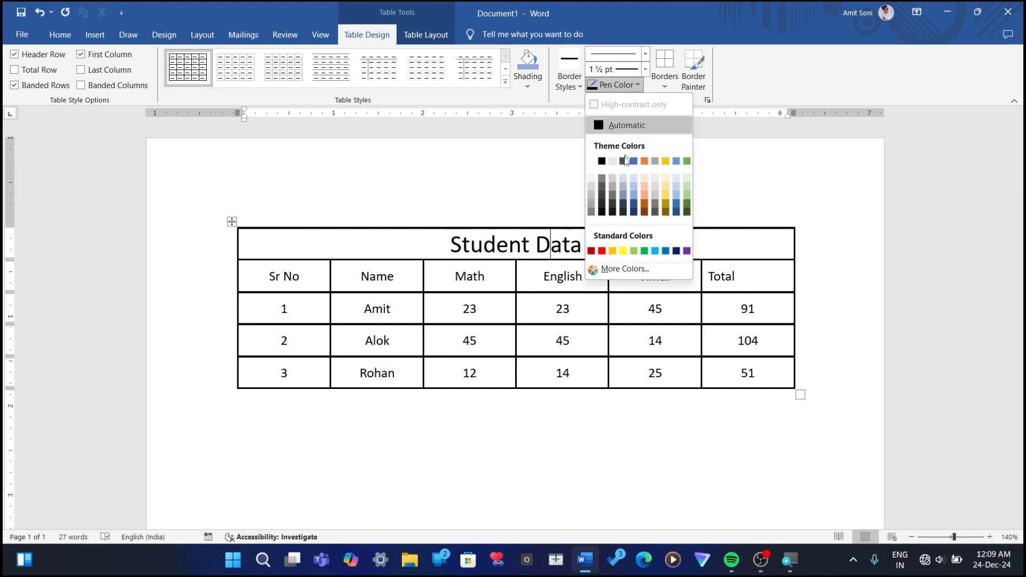
click(623, 251)
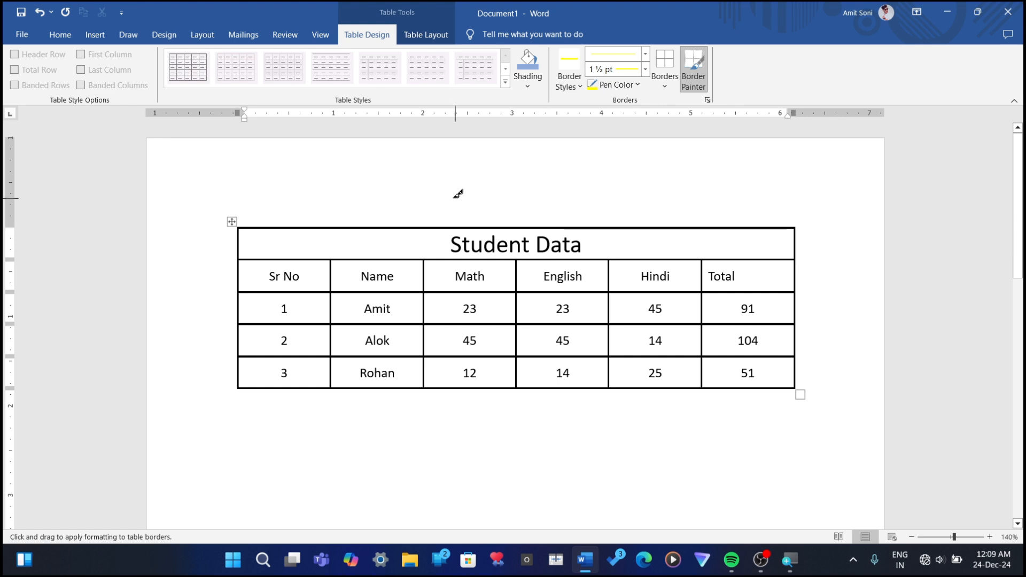
Step: Choose the solid orange 1 ½ pt theme border style and apply All Borders to the whole Student Data table, then deselect it
click(572, 88)
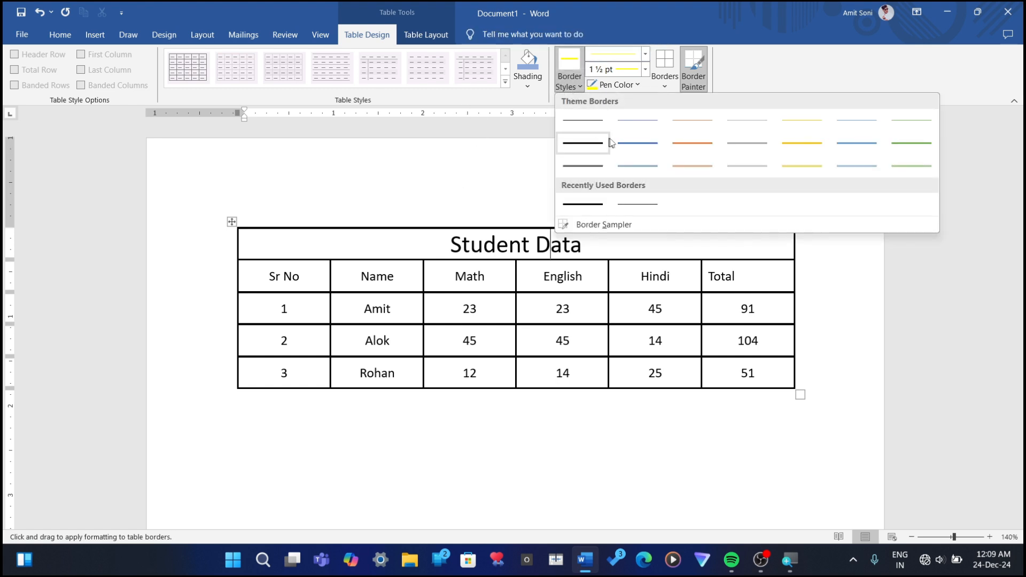
click(687, 149)
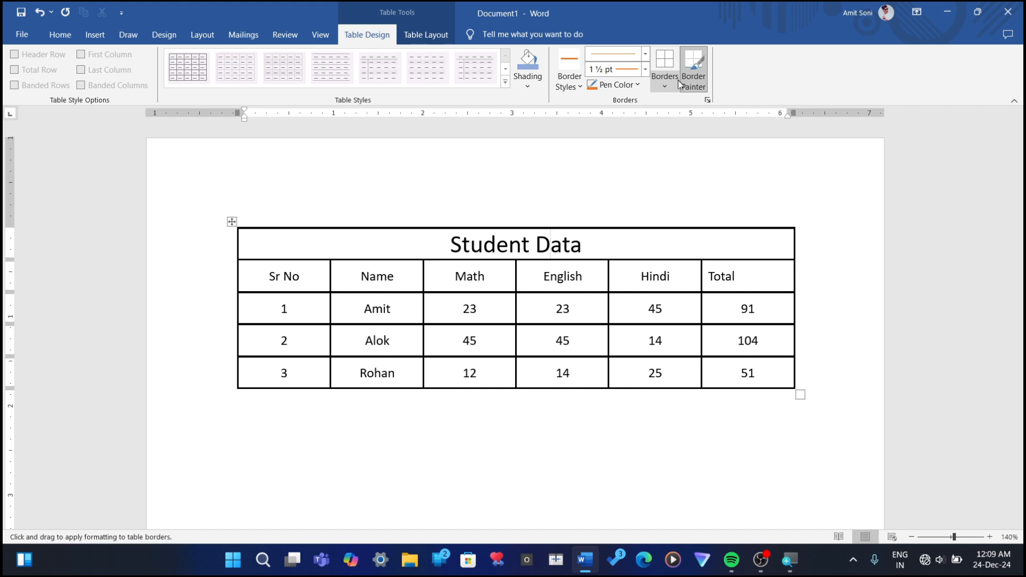
click(665, 82)
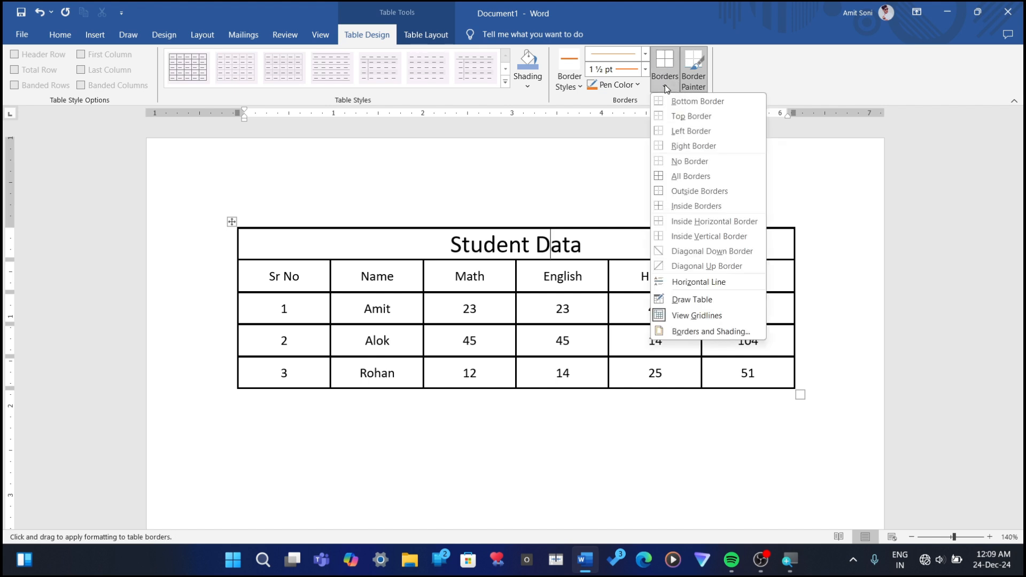
click(667, 179)
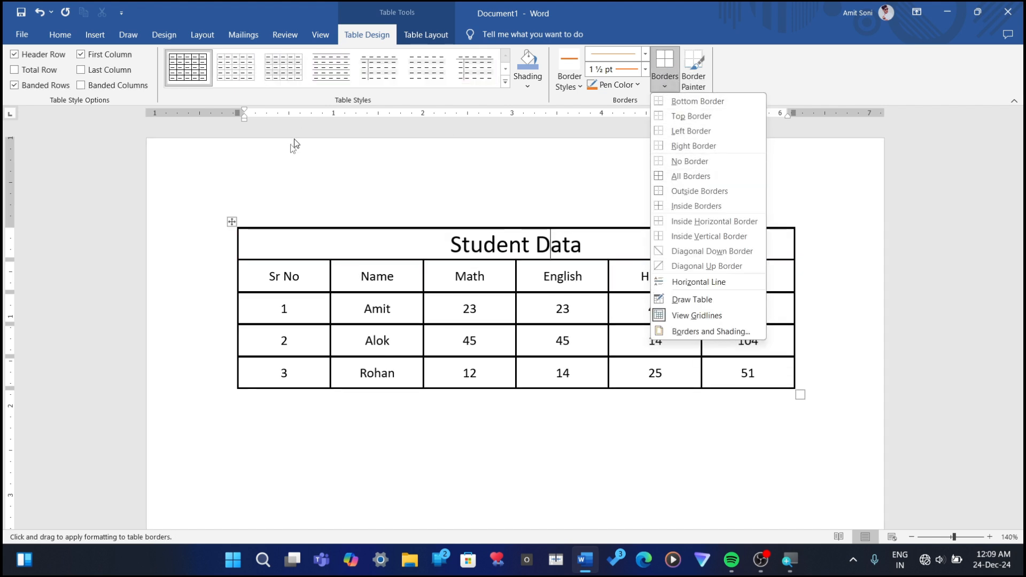
click(231, 218)
click(231, 220)
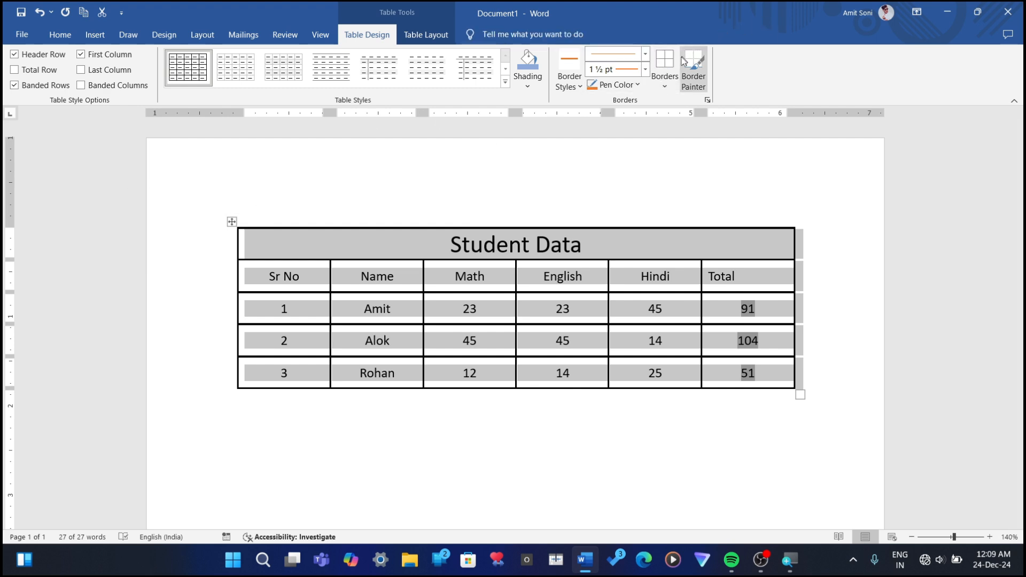
click(665, 83)
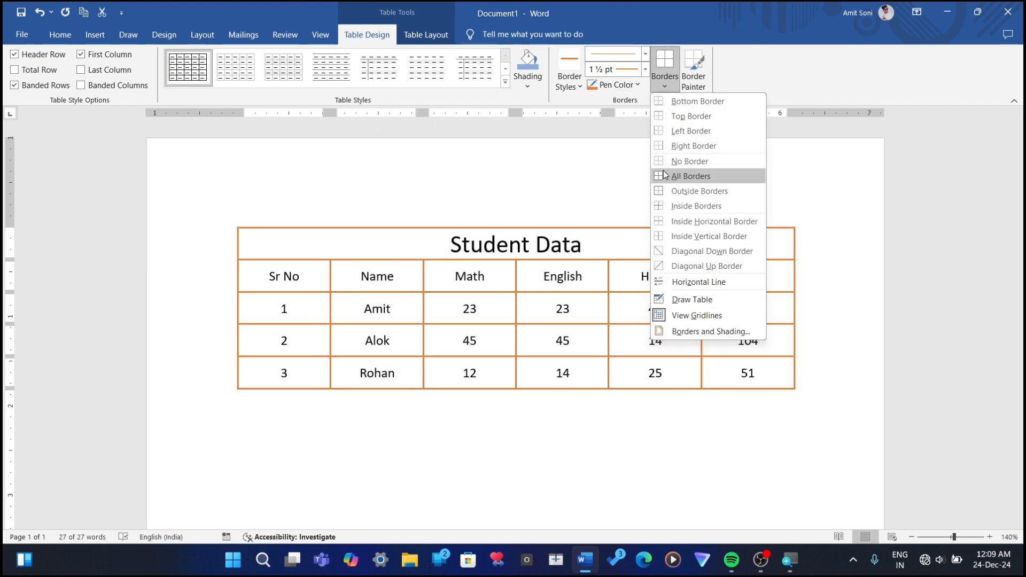
click(666, 176)
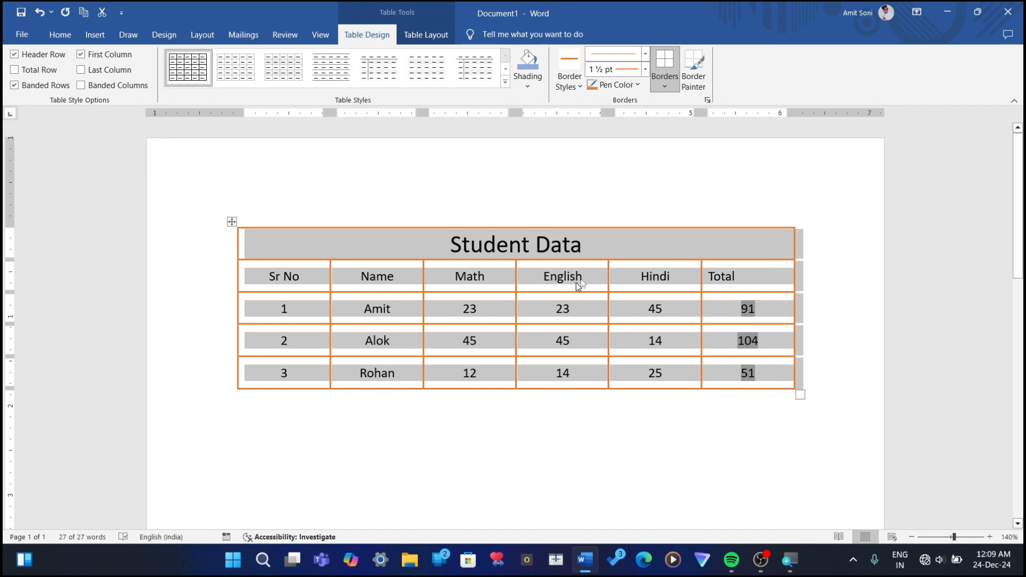
click(618, 251)
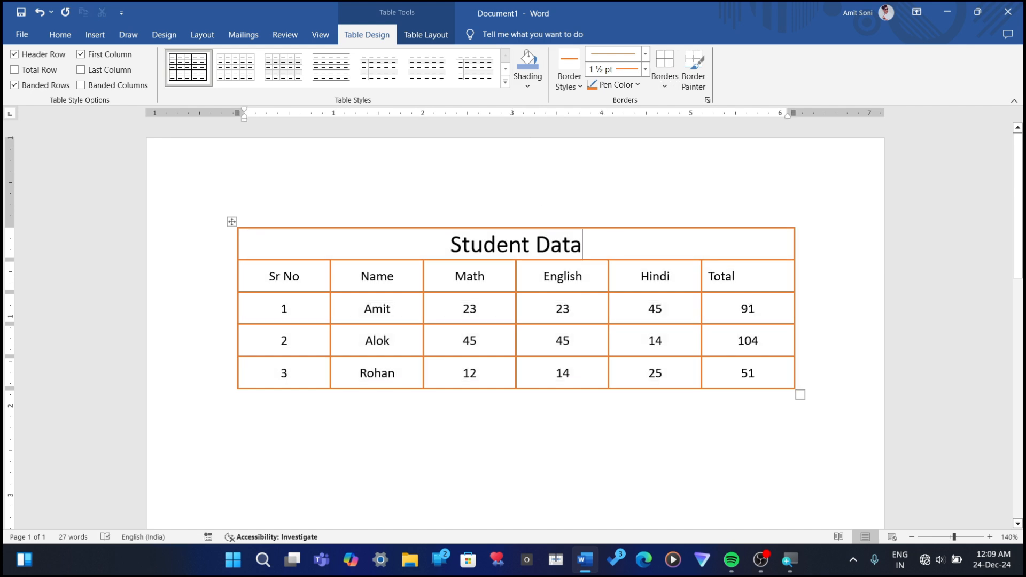
Step: Trace the upper and outer side edges of the Student Data table with the Border Painter in the orange 1 ½ pt style
click(692, 94)
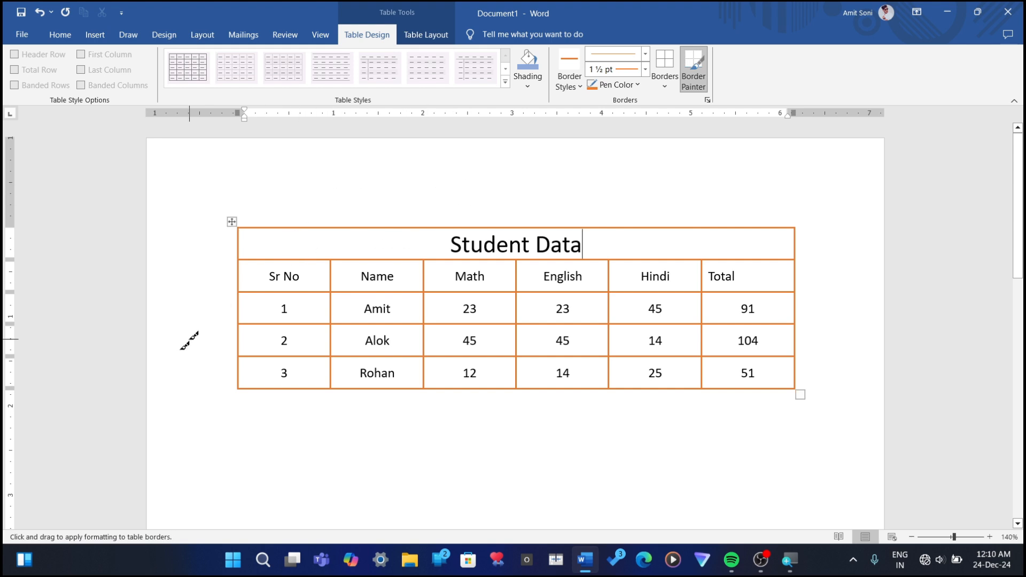
drag(230, 441, 471, 428)
drag(278, 222, 615, 231)
mouse_move(235, 261)
mouse_down()
mouse_move(228, 366)
mouse_move(245, 376)
mouse_up()
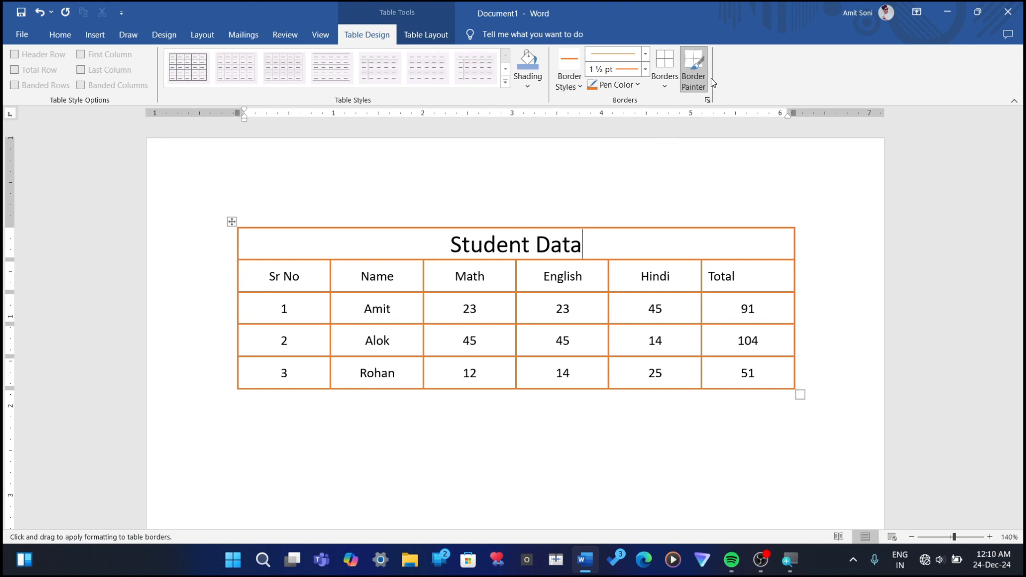
Step: Set the pen color to Automatic and paint the top borders of the Name and Math header cells with the Border Painter
click(665, 82)
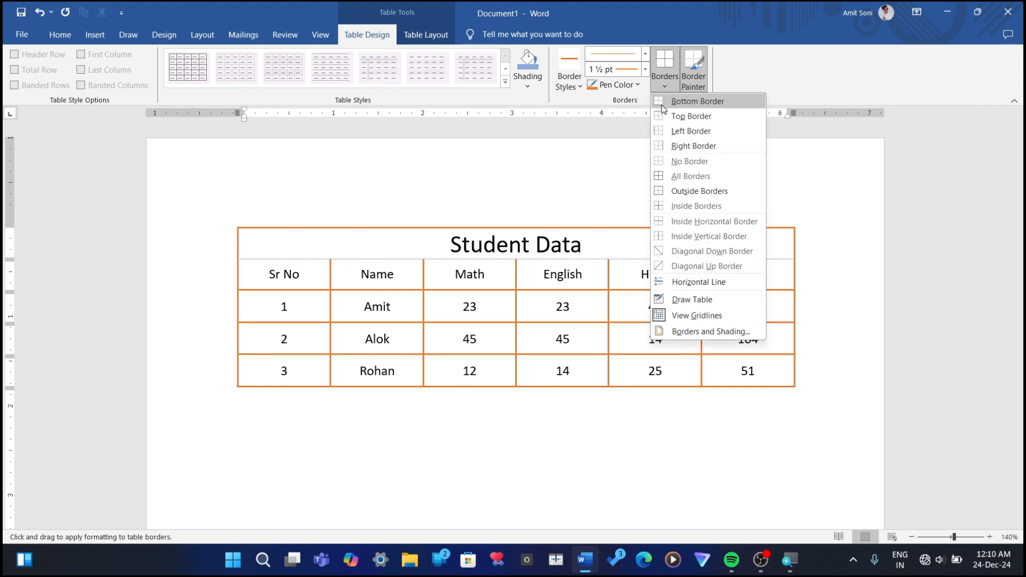
click(615, 88)
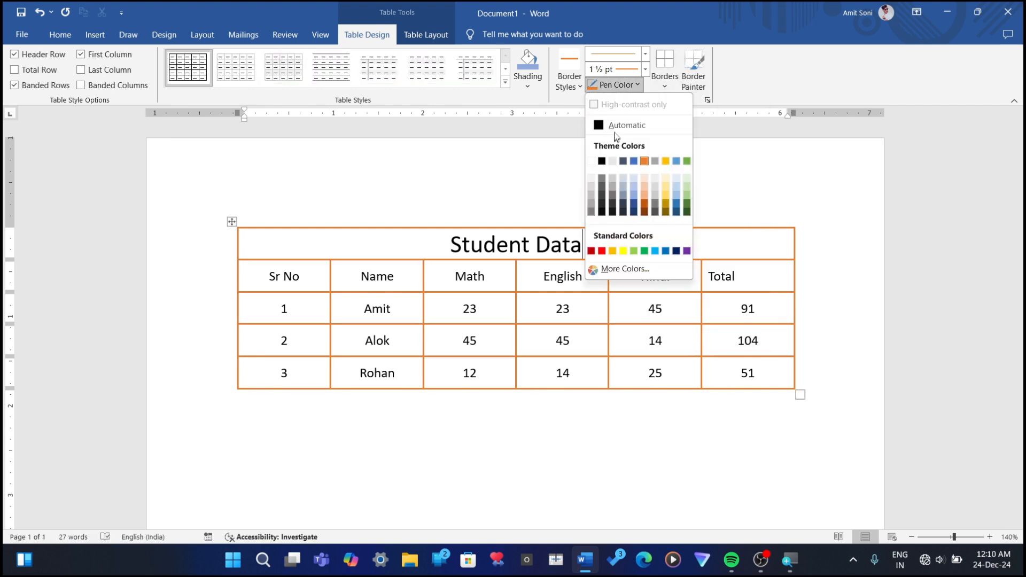
click(617, 126)
click(408, 260)
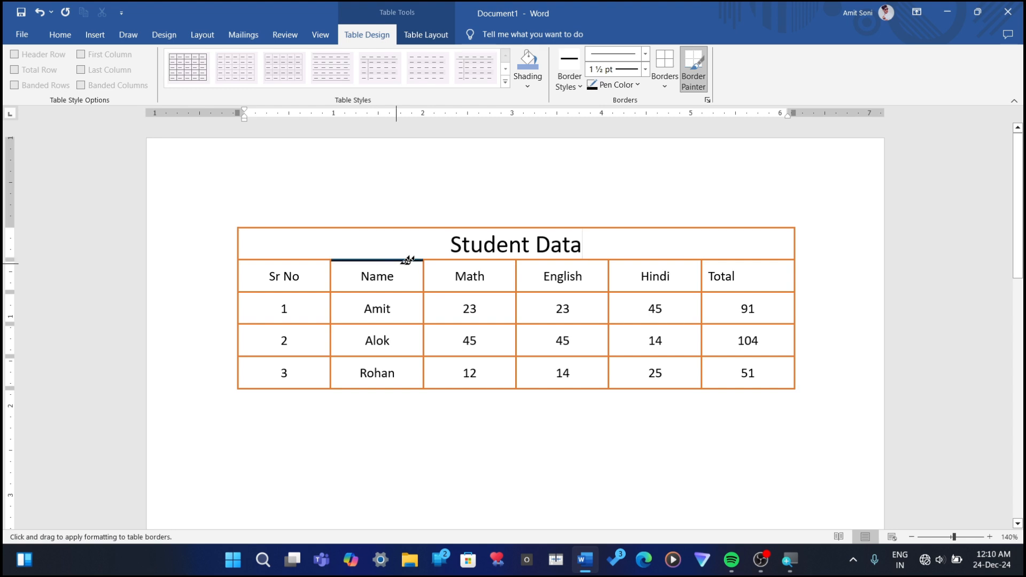
drag(407, 261, 487, 260)
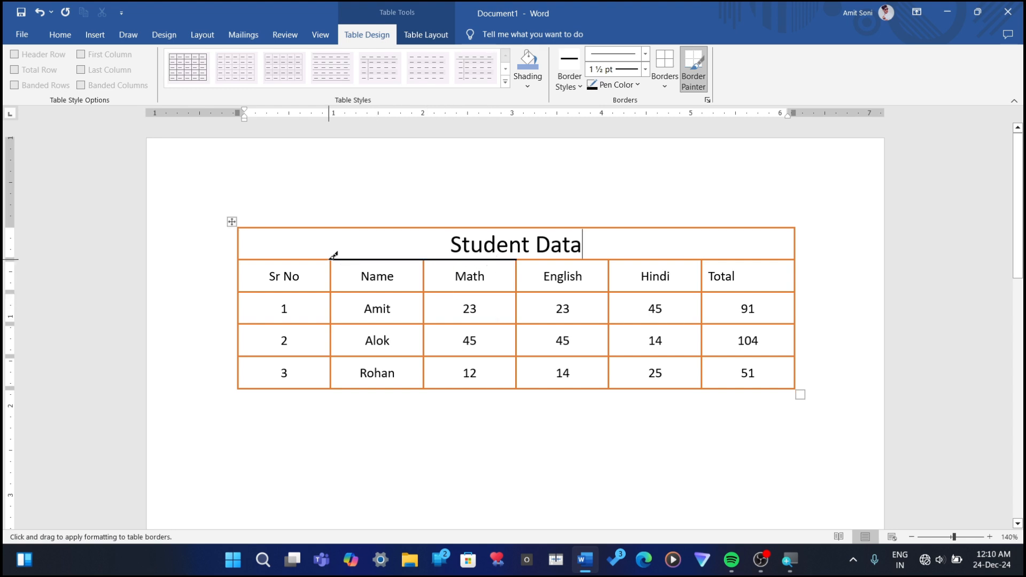
Step: Paint the vertical borders and the bottom border of the Name and Math columns black with the Border Painter
drag(334, 255, 331, 386)
drag(412, 325, 518, 315)
drag(429, 258, 417, 381)
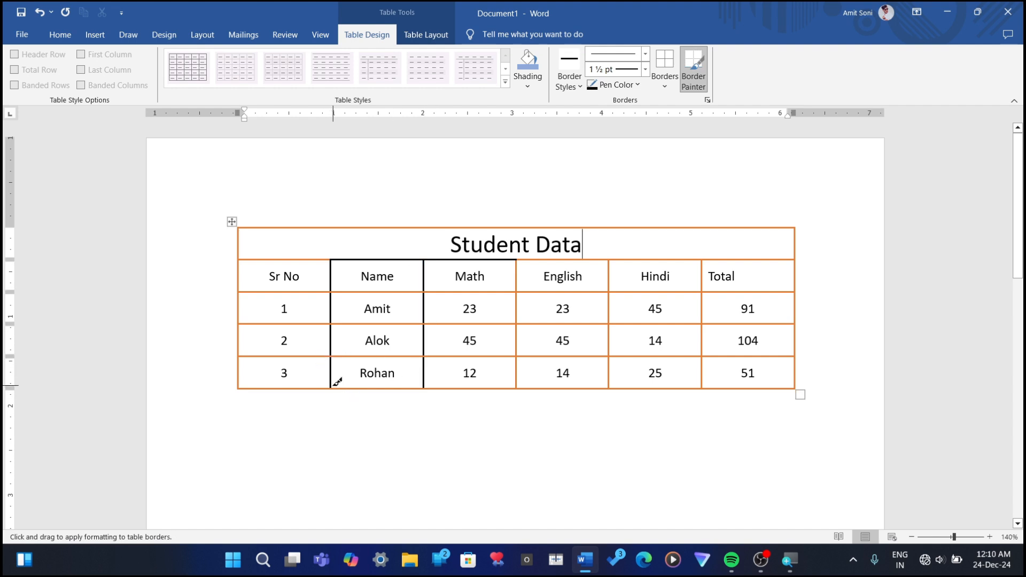
mouse_move(332, 387)
mouse_down()
mouse_move(556, 394)
mouse_move(529, 390)
mouse_move(518, 375)
mouse_up()
drag(519, 263, 513, 386)
mouse_move(331, 386)
mouse_down()
mouse_move(463, 393)
mouse_move(503, 383)
mouse_up()
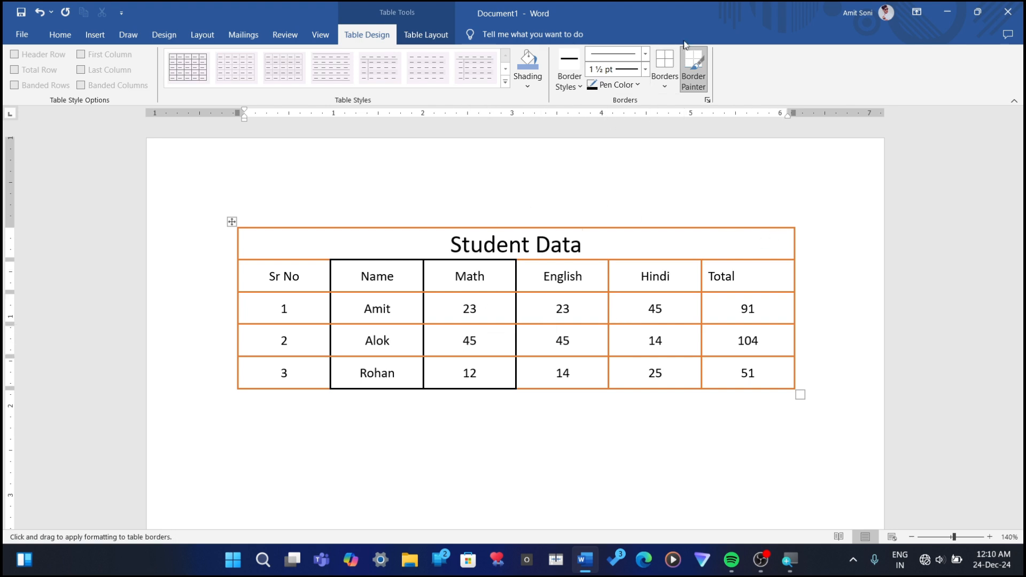
Step: Pick the solid orange 1 ½ pt border style again, leave the Border Painter, and reapply All Borders to the entire table
click(580, 87)
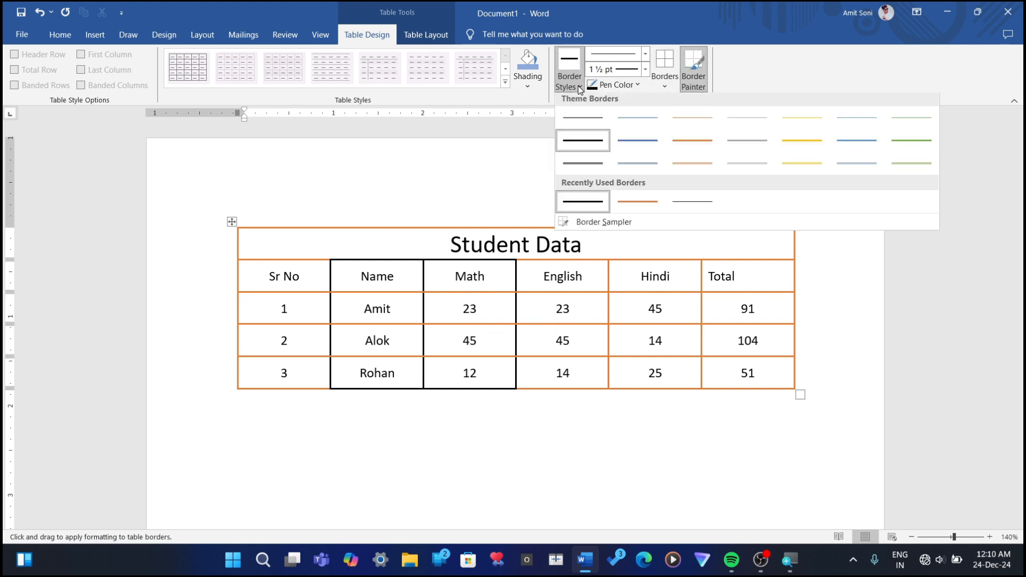
click(676, 150)
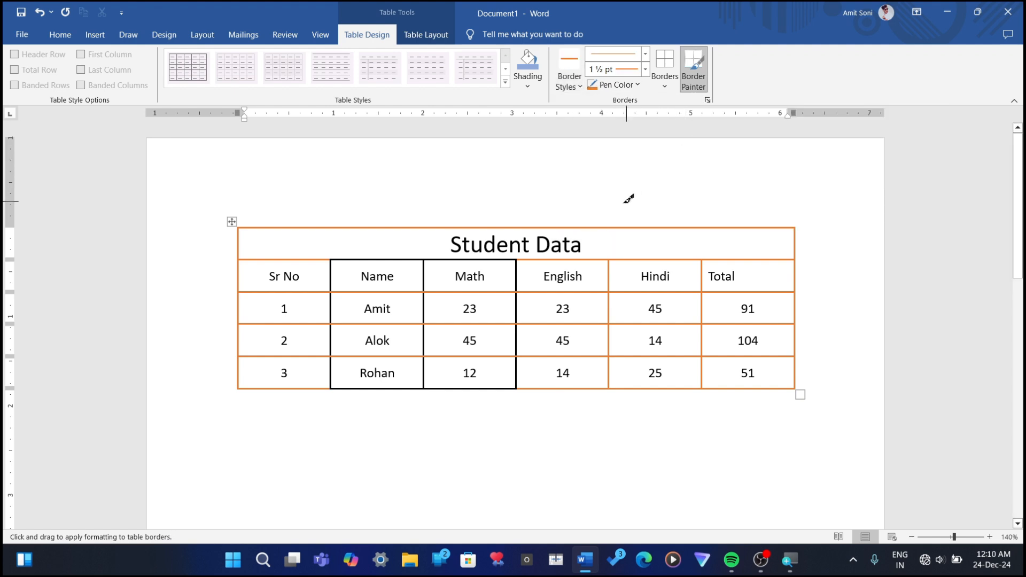
key(Escape)
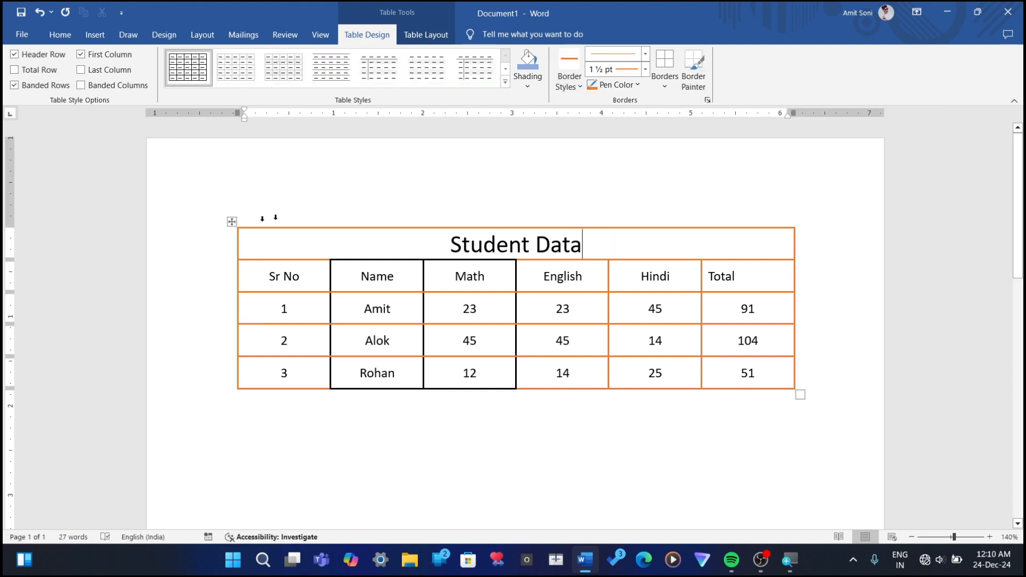
click(665, 81)
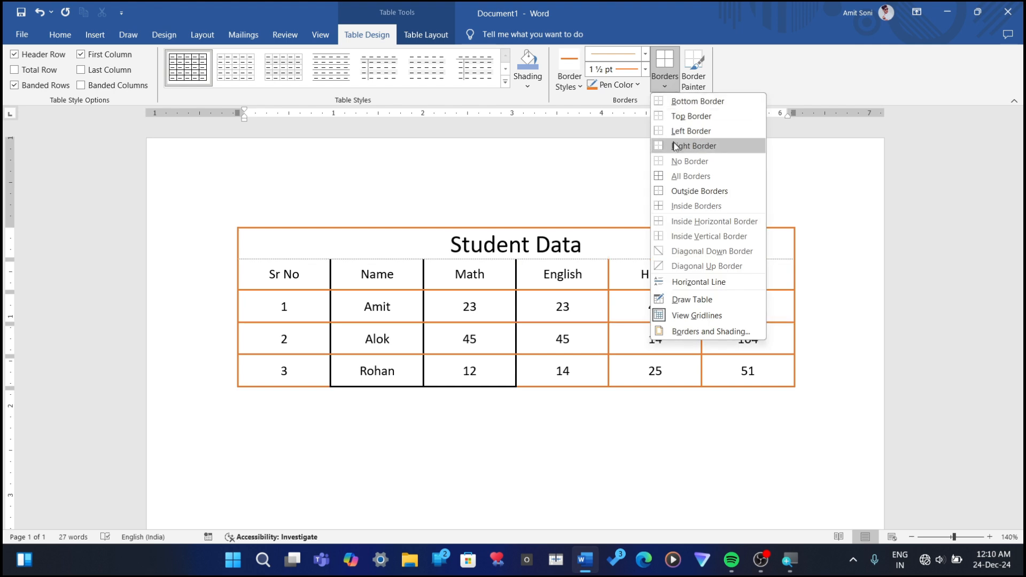
click(678, 176)
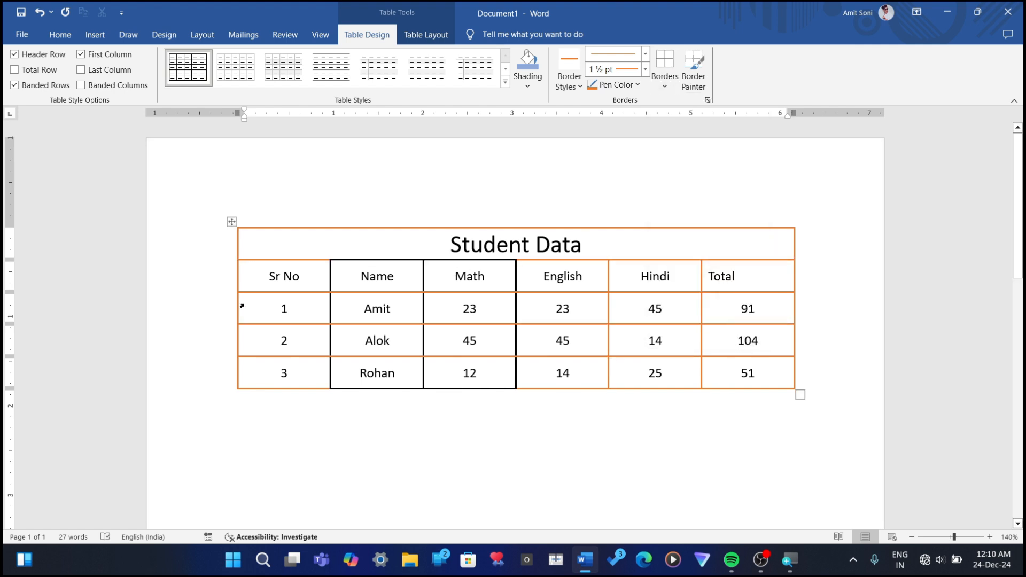
click(231, 222)
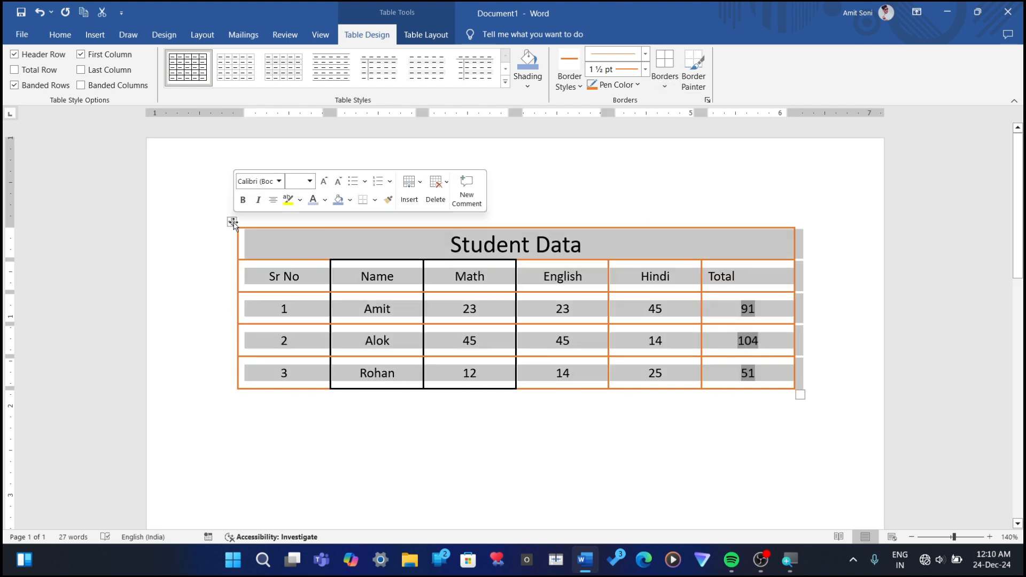
click(665, 84)
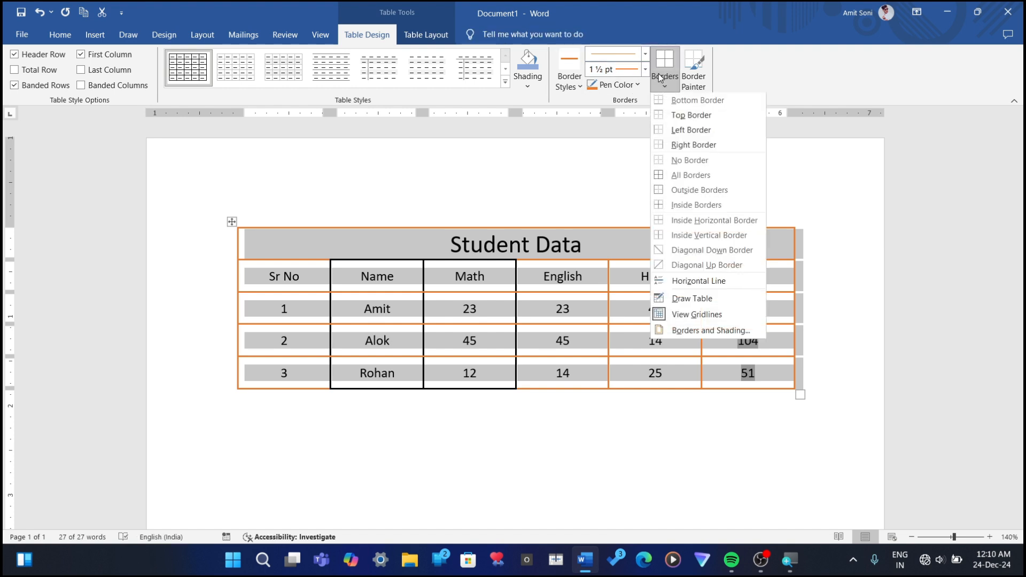
click(673, 178)
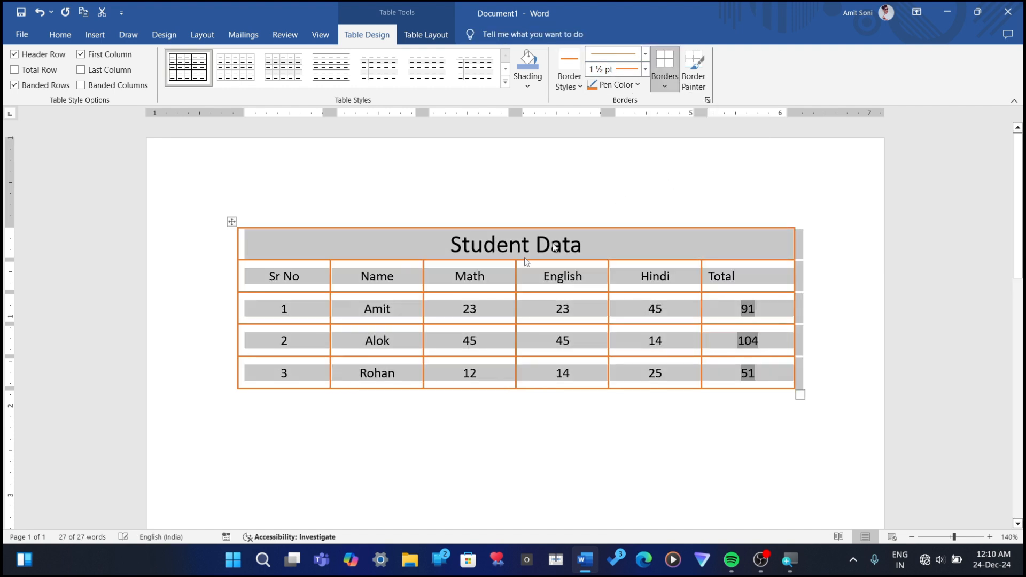
Step: Shade the Student Data title row with a light gold theme color
click(531, 80)
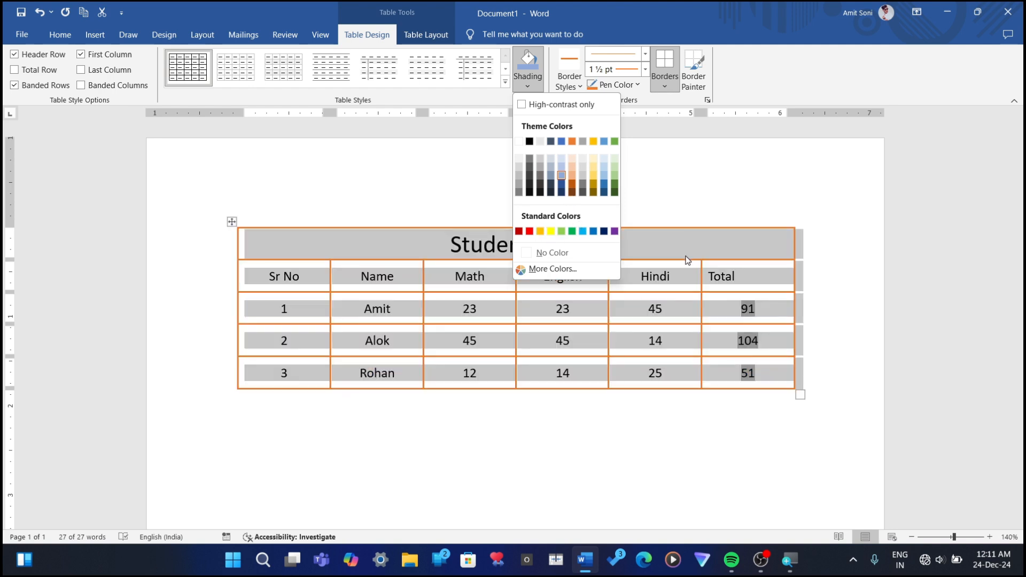
key(Escape)
click(412, 244)
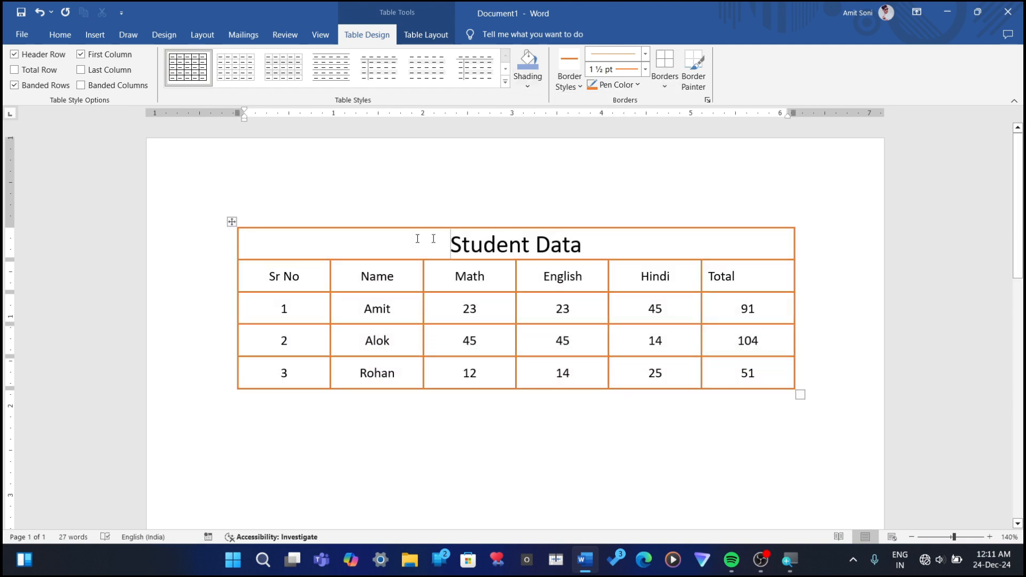
drag(346, 242, 634, 237)
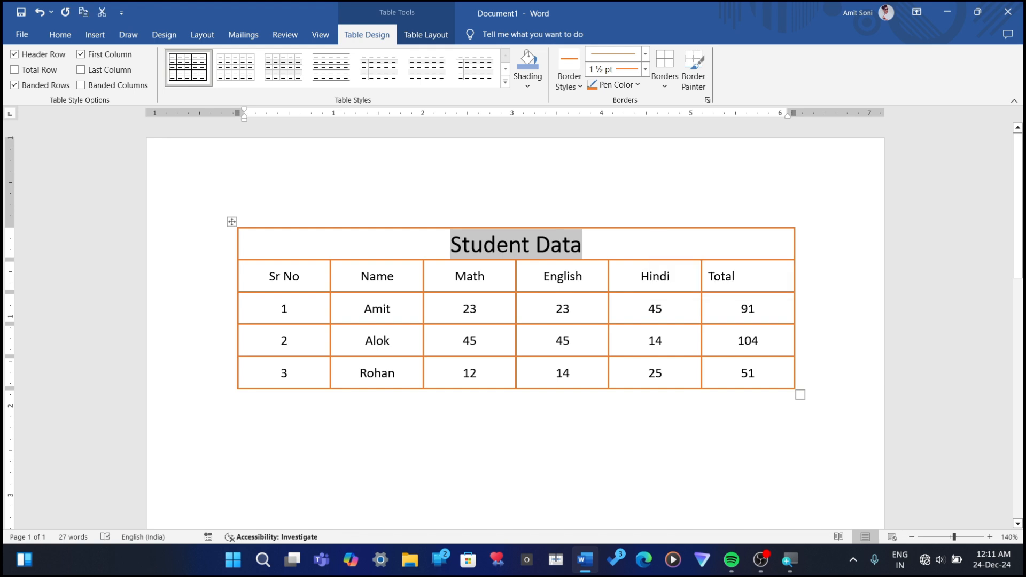
click(635, 236)
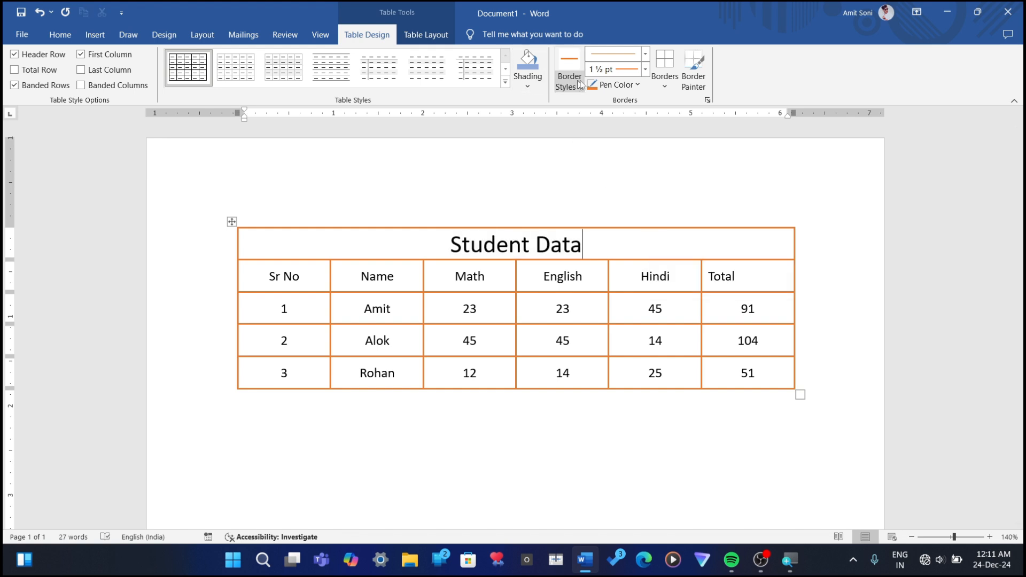
click(544, 88)
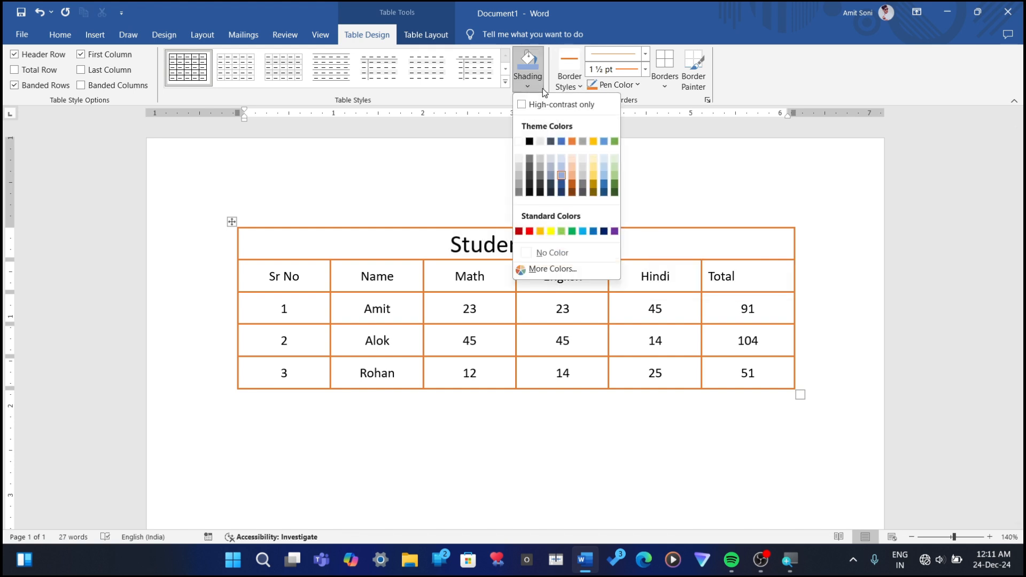
click(594, 177)
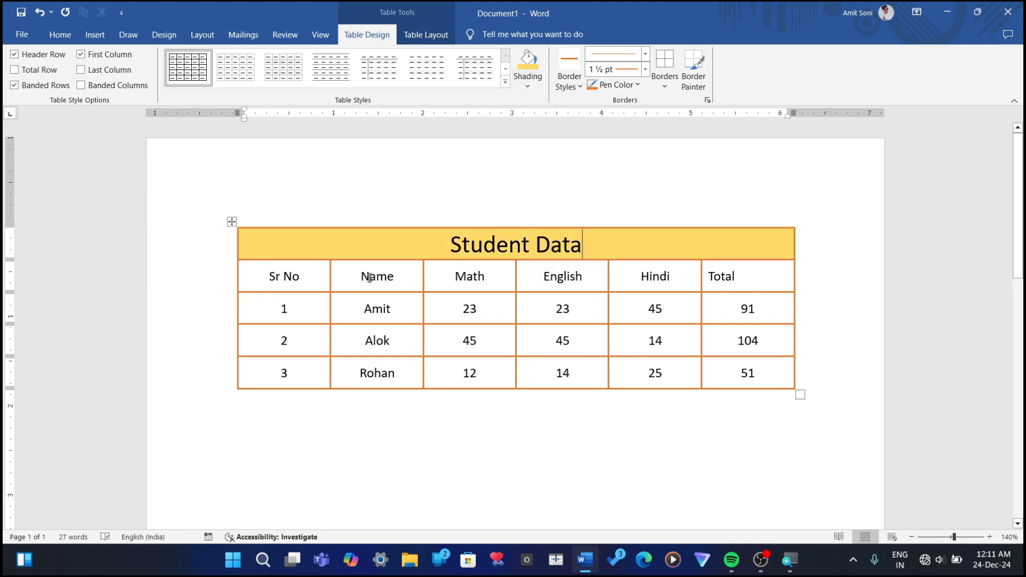
Step: Shade all rows below the Student Data title with the lightest blue theme color
mouse_move(252, 276)
mouse_down()
mouse_move(658, 339)
mouse_move(749, 373)
mouse_up()
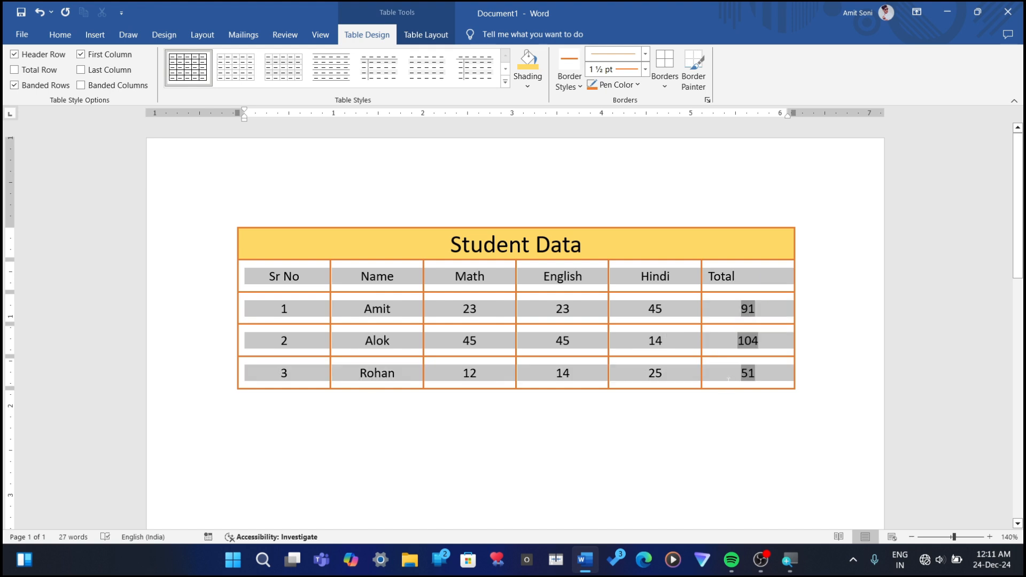
click(525, 87)
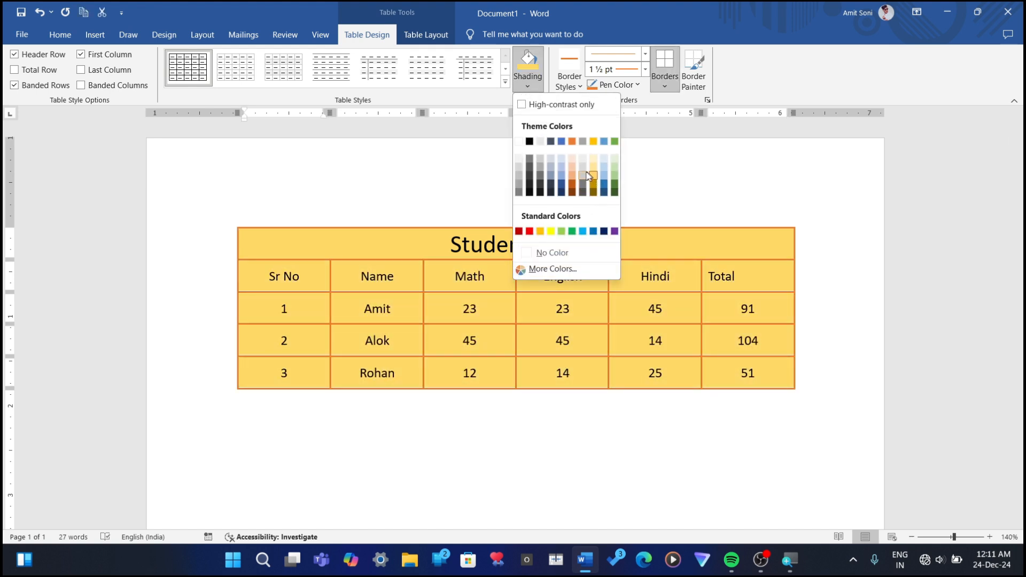
click(564, 156)
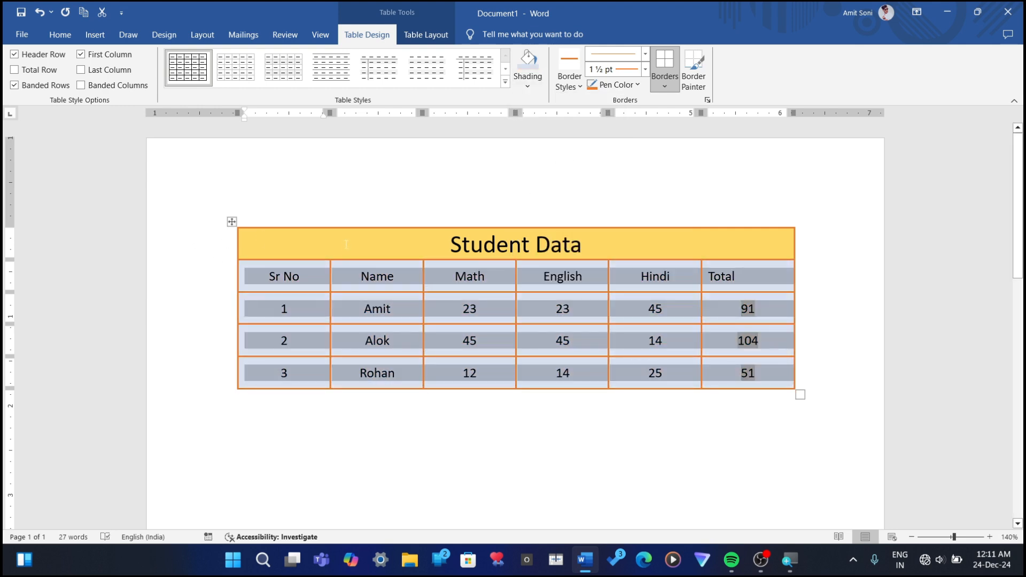
Step: Make the header and data rows bold, as well as the Student Data title
key(ctrl+b)
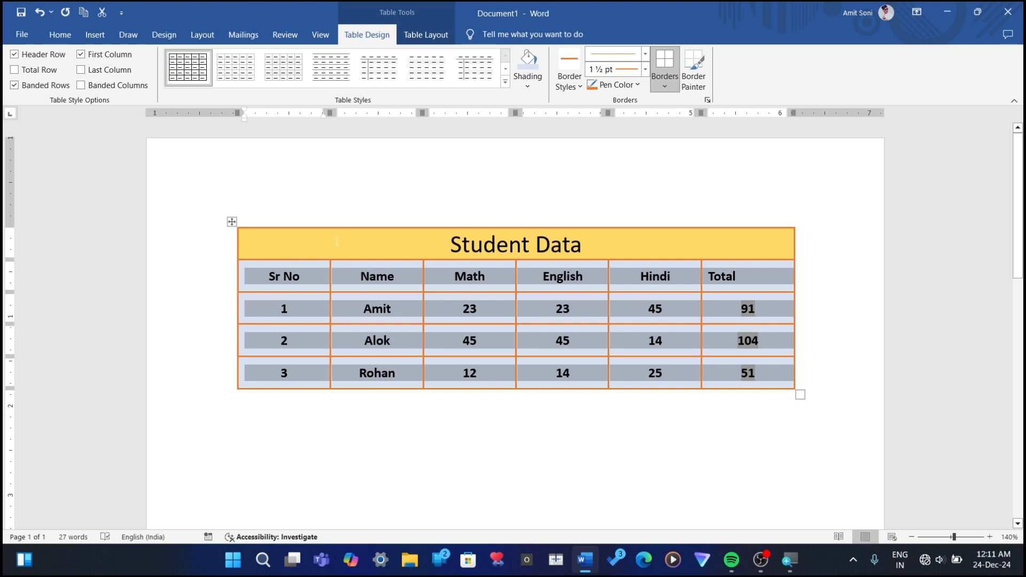
drag(336, 242, 611, 252)
key(ctrl+b)
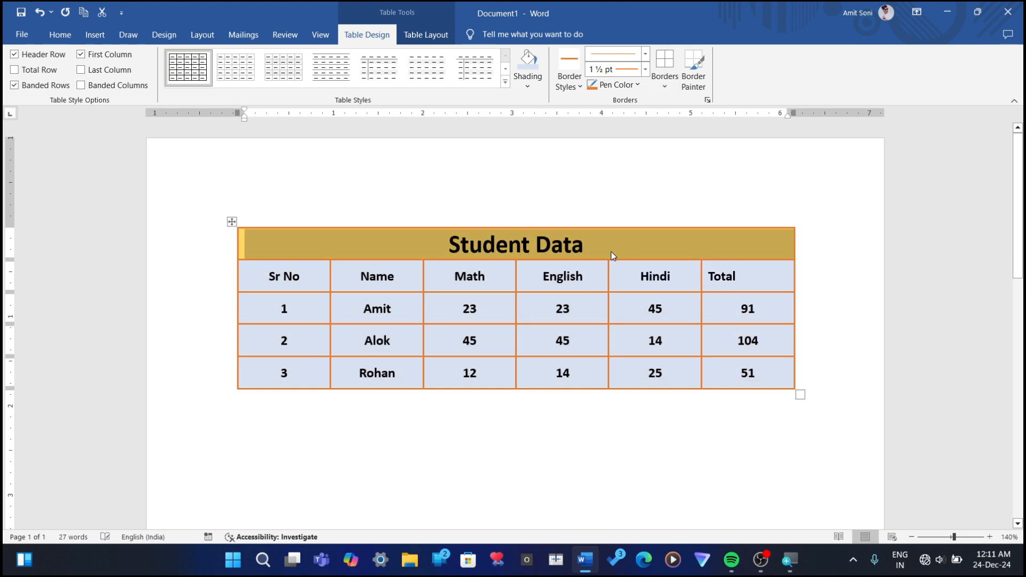
click(667, 406)
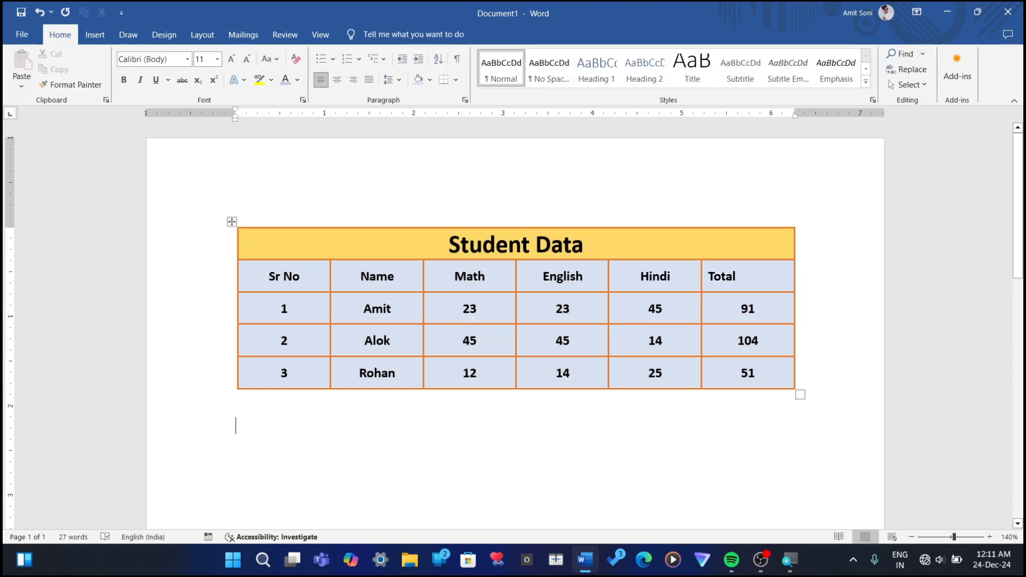
Step: Browse the grid and list table styles and apply the orange grid style with a solid header row and banded rows to the table
click(473, 319)
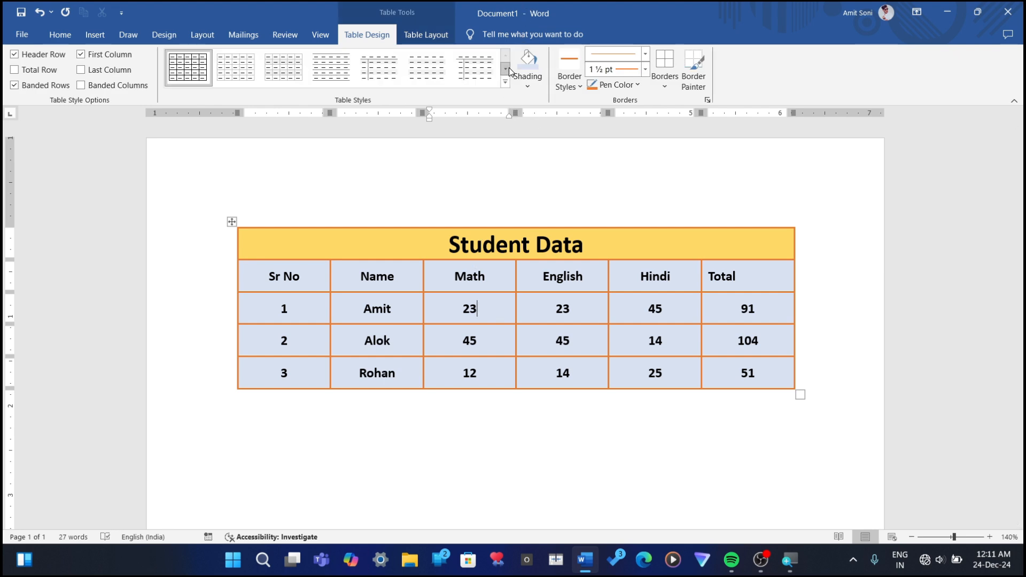
click(505, 83)
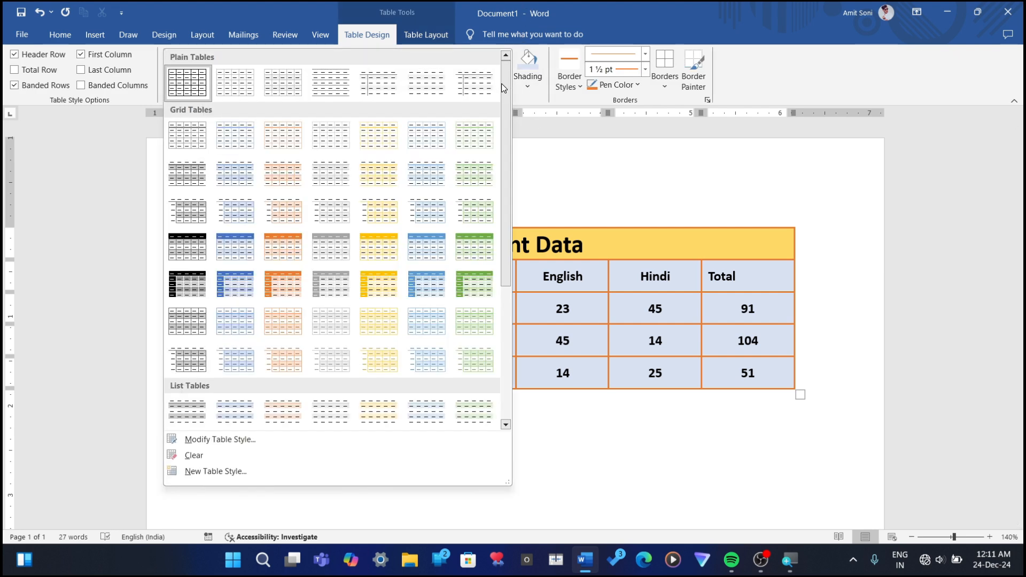
click(298, 262)
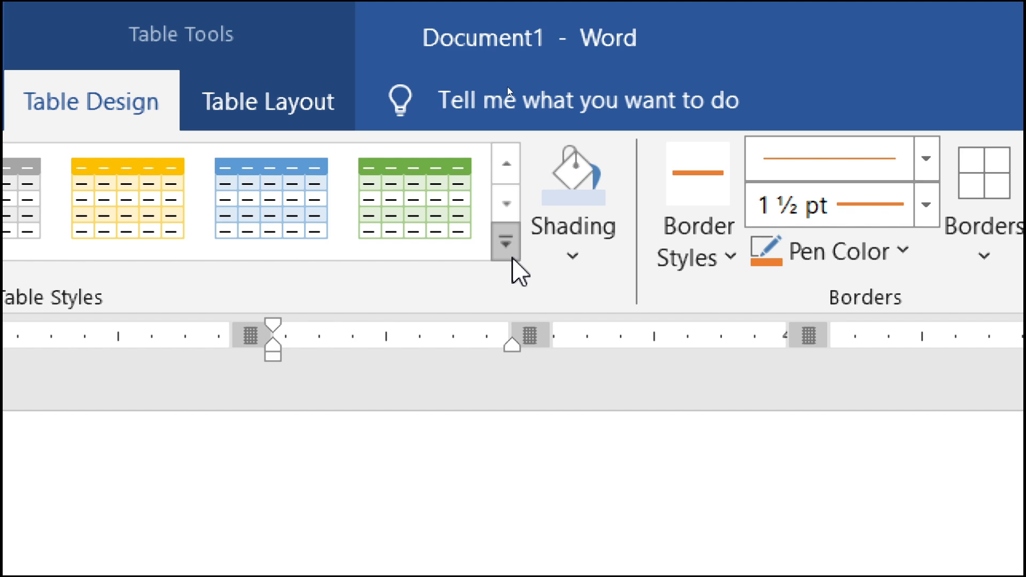
click(506, 243)
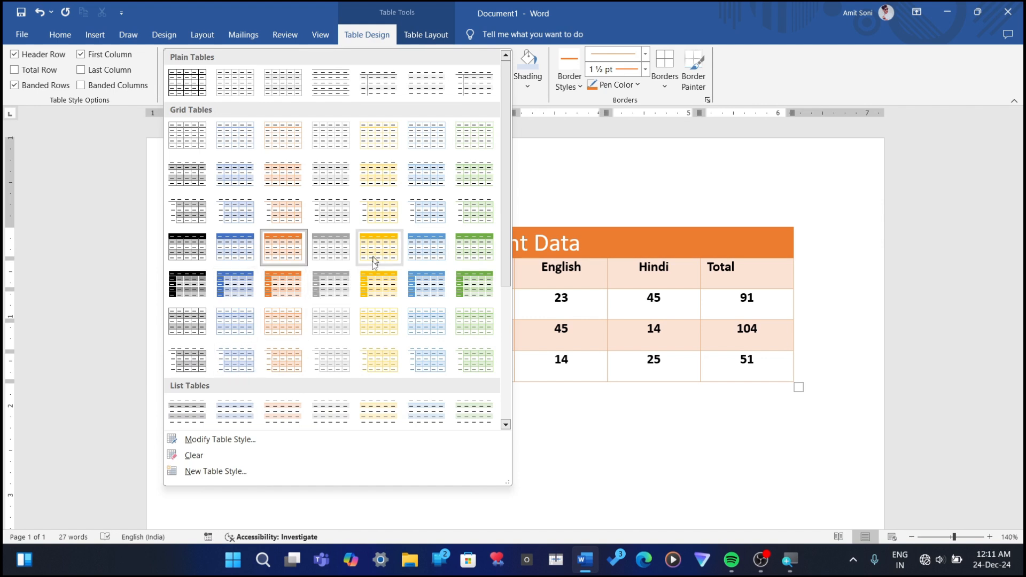
scroll(284, 294, down, 3)
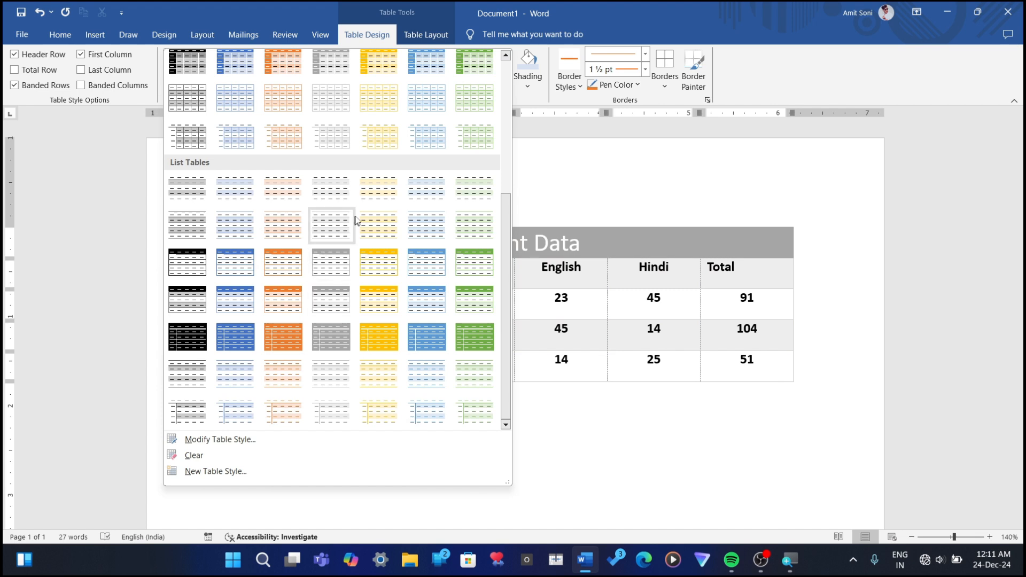
scroll(284, 149, up, 3)
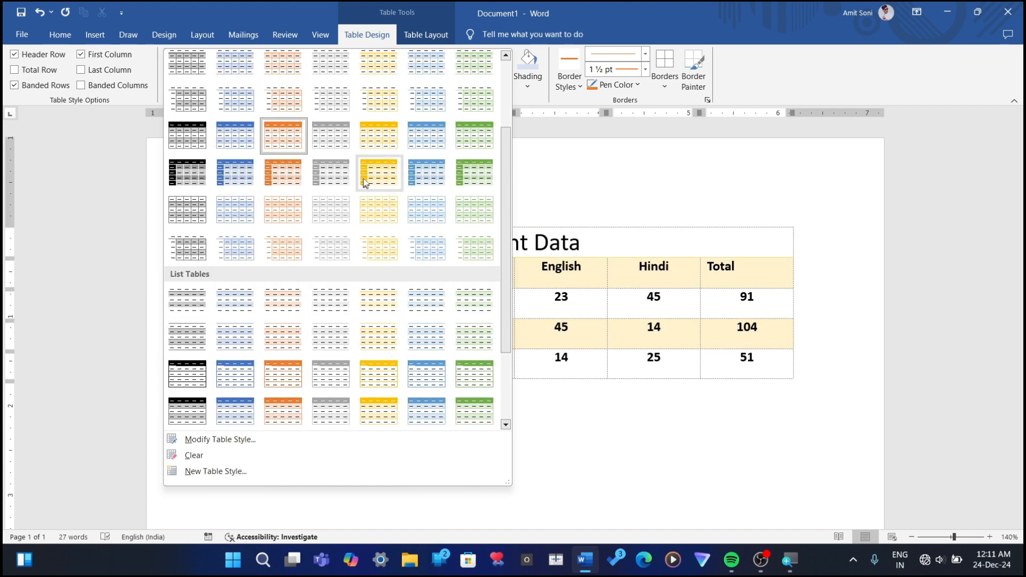
click(282, 142)
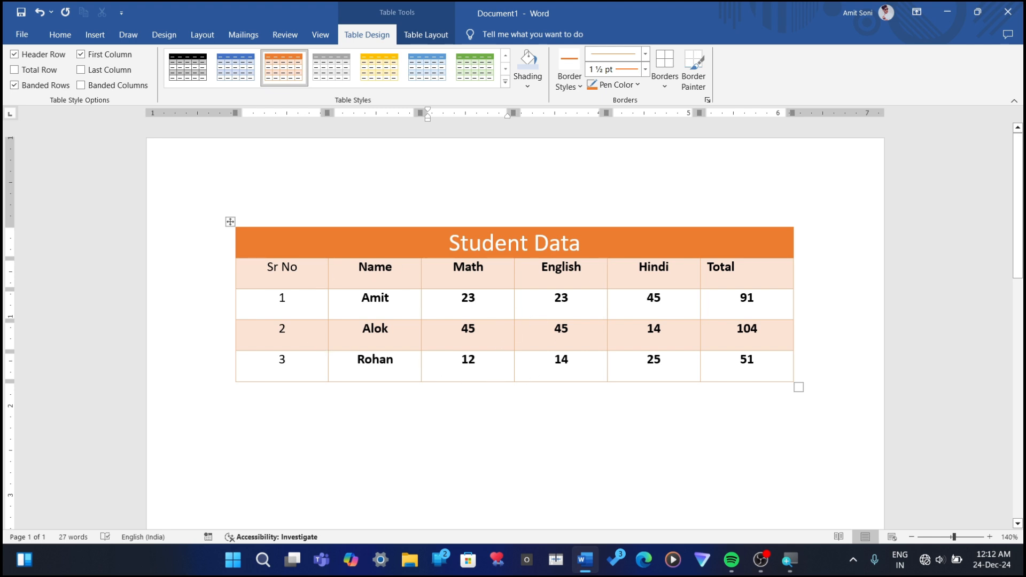
Step: Toggle Banded Columns on and off repeatedly to compare the column shading, leaving the option off
click(81, 87)
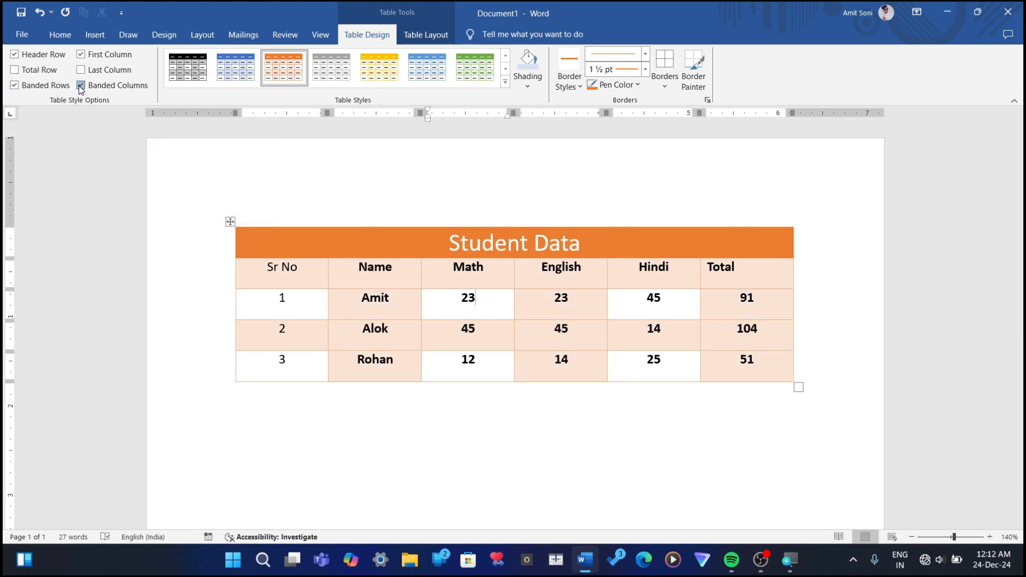
click(79, 88)
click(79, 88)
click(79, 88)
click(80, 88)
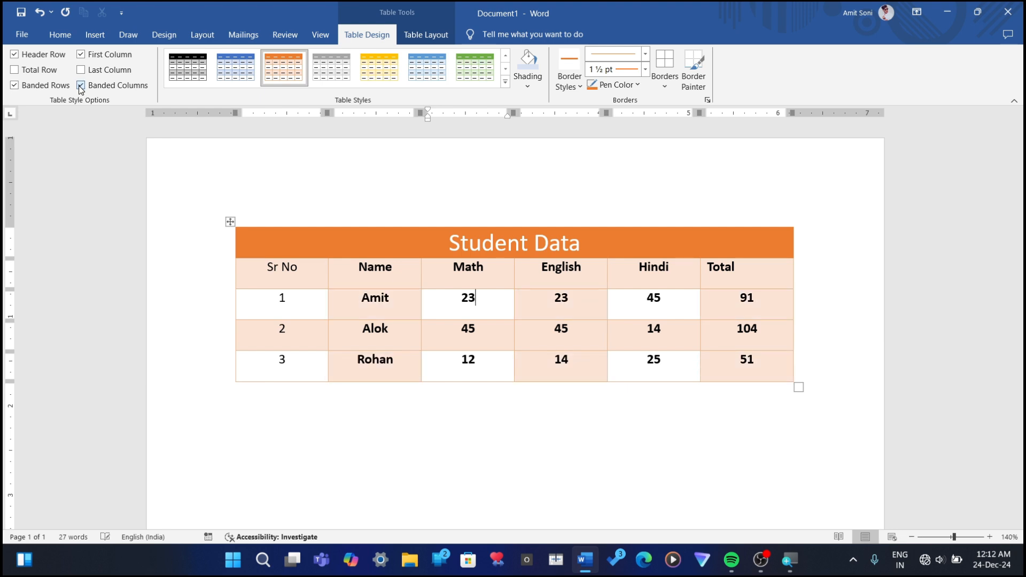
click(80, 89)
click(80, 89)
click(81, 89)
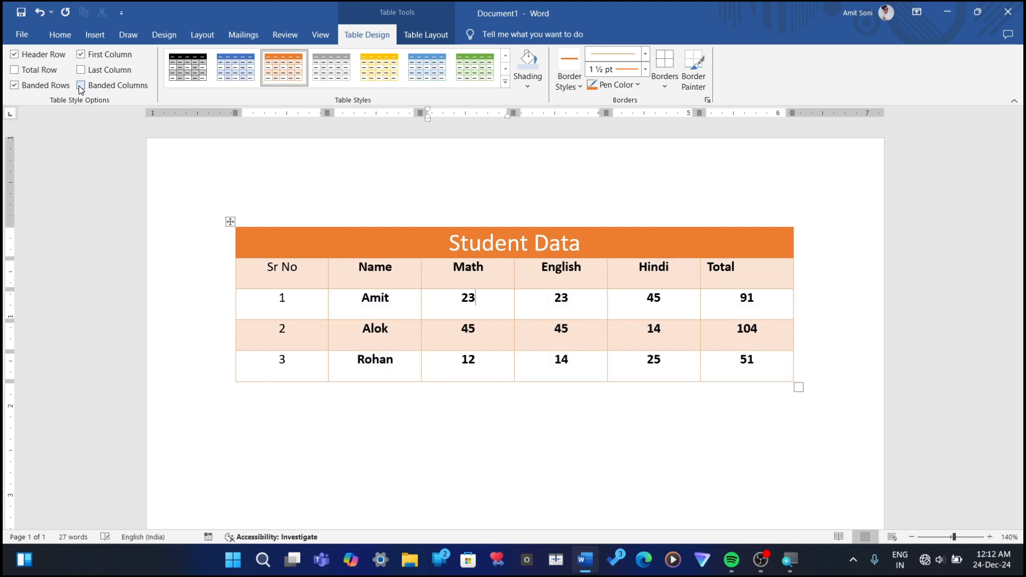
click(81, 89)
click(80, 87)
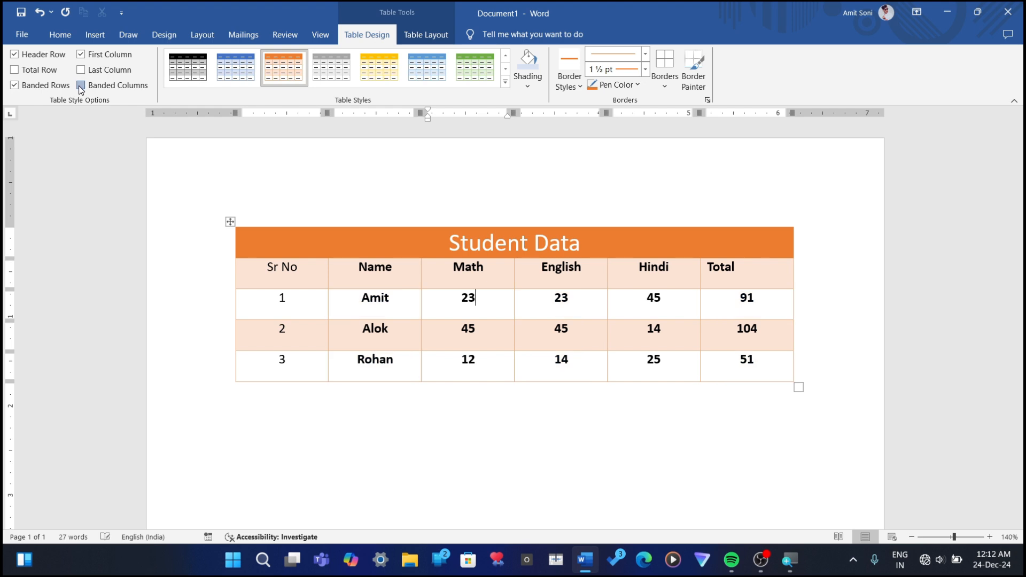
click(79, 87)
click(80, 87)
click(80, 87)
click(80, 87)
click(81, 87)
click(81, 87)
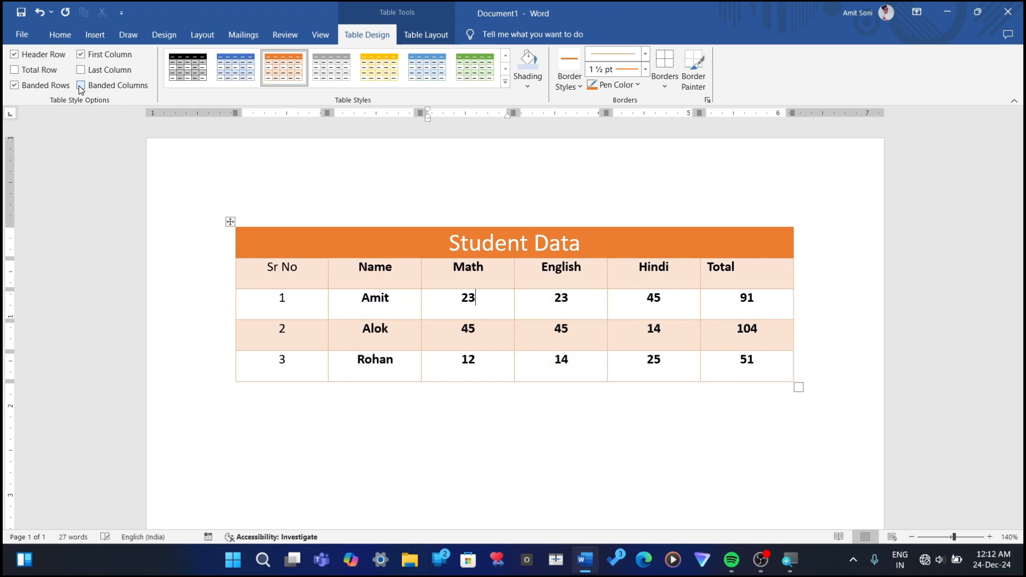
Step: Toggle Banded Rows off and on to compare the row shading, leaving the option off
click(10, 88)
click(10, 88)
click(11, 88)
click(10, 88)
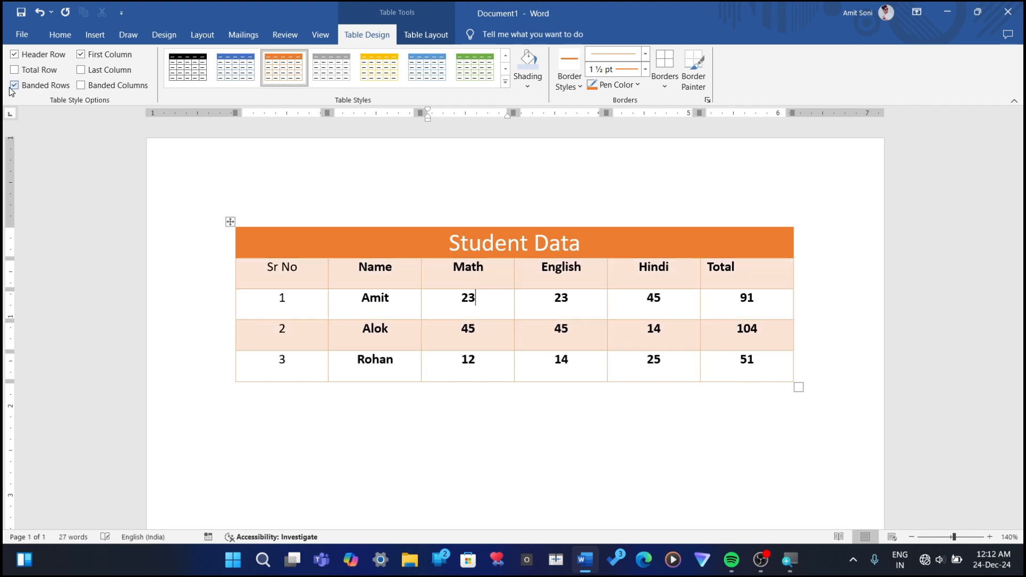
click(10, 88)
click(10, 88)
click(10, 88)
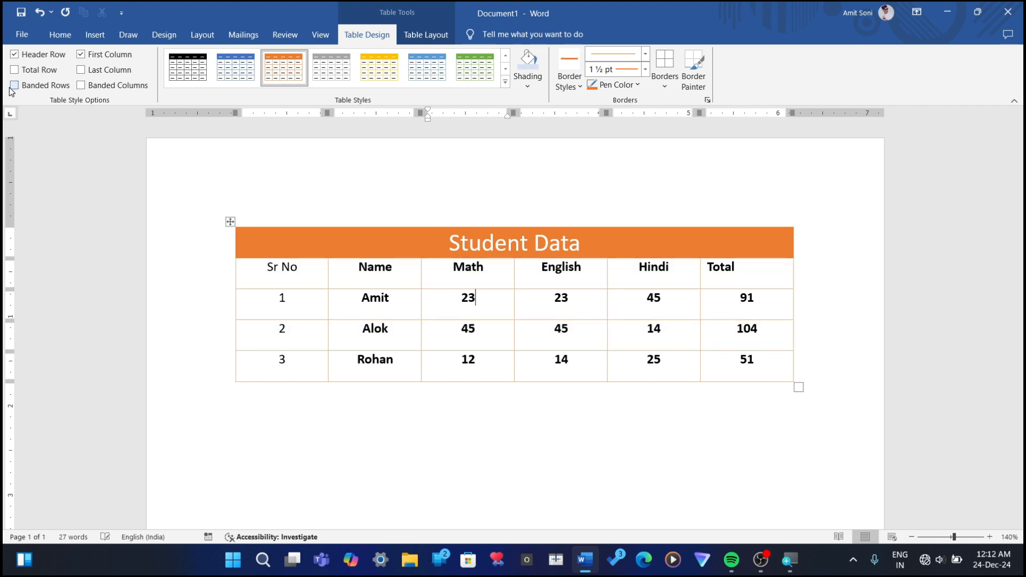
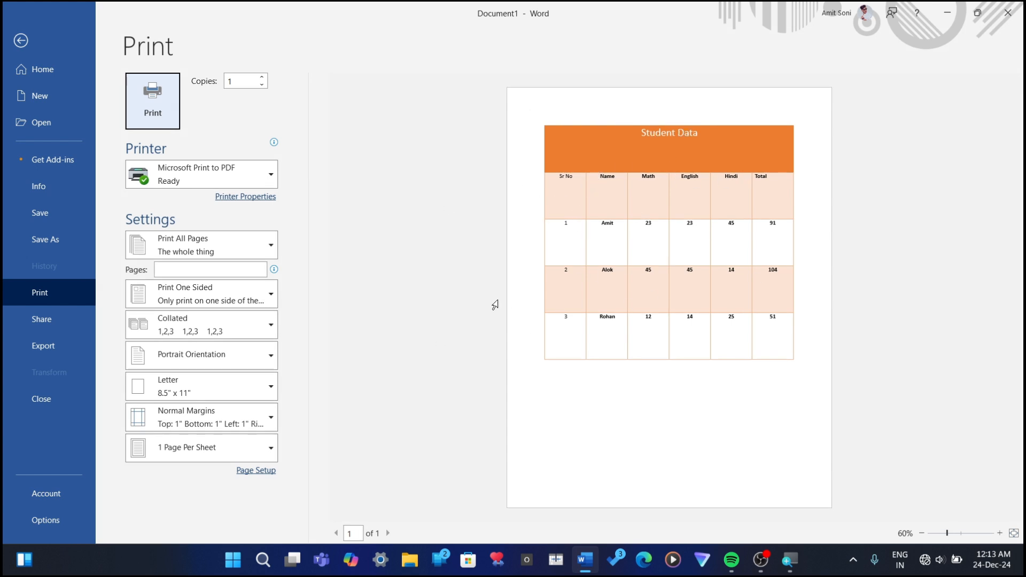
Step: Centre the text of the whole student table horizontally and vertically in its cells and check the layout in print preview
click(20, 41)
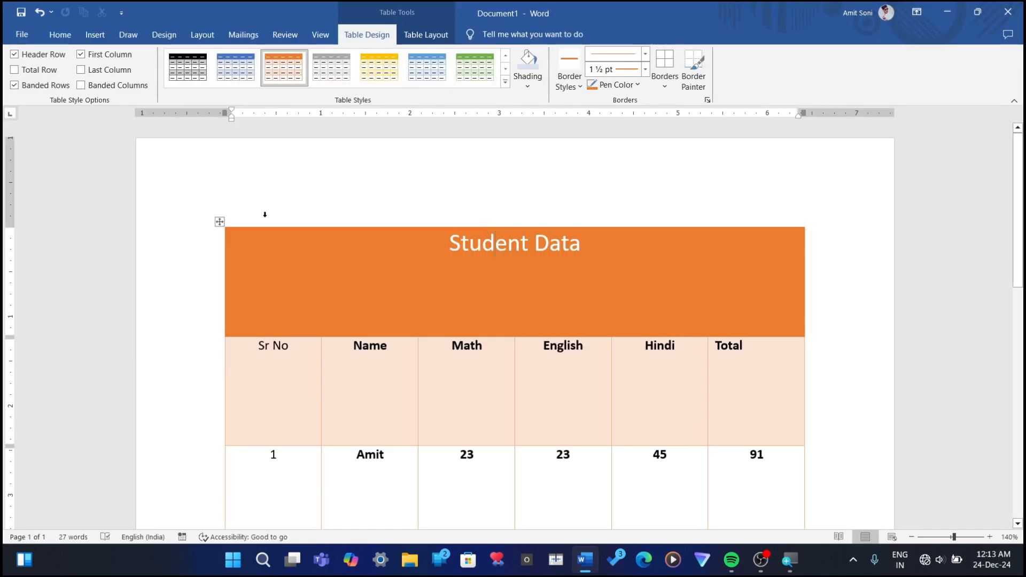
click(220, 223)
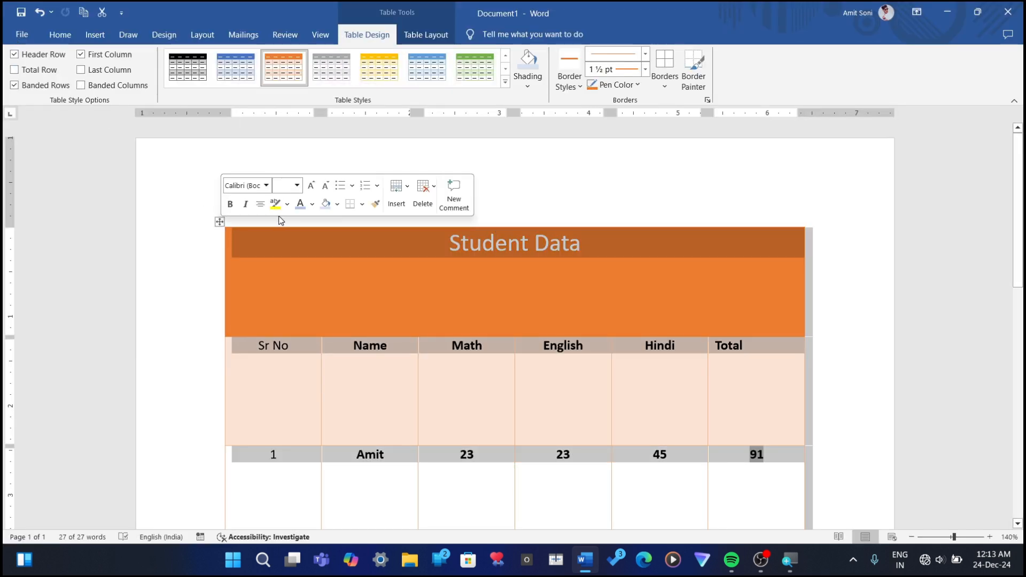
click(428, 36)
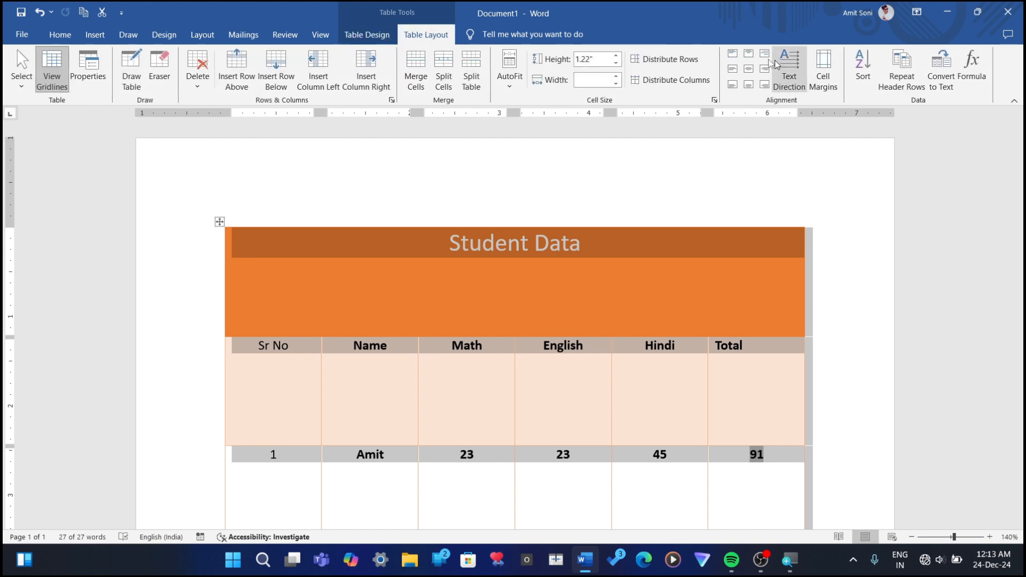
click(750, 70)
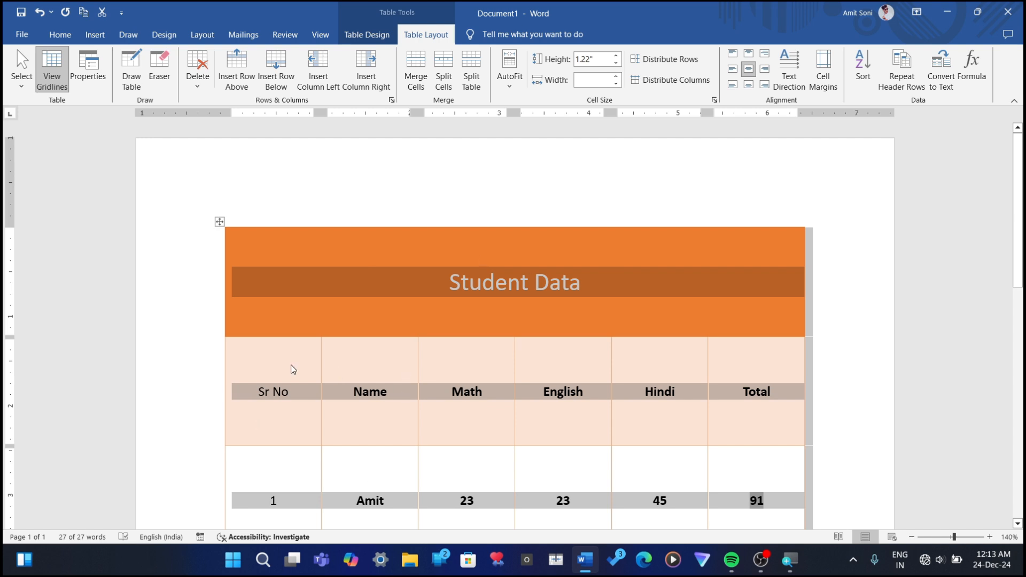
key(ctrl+p)
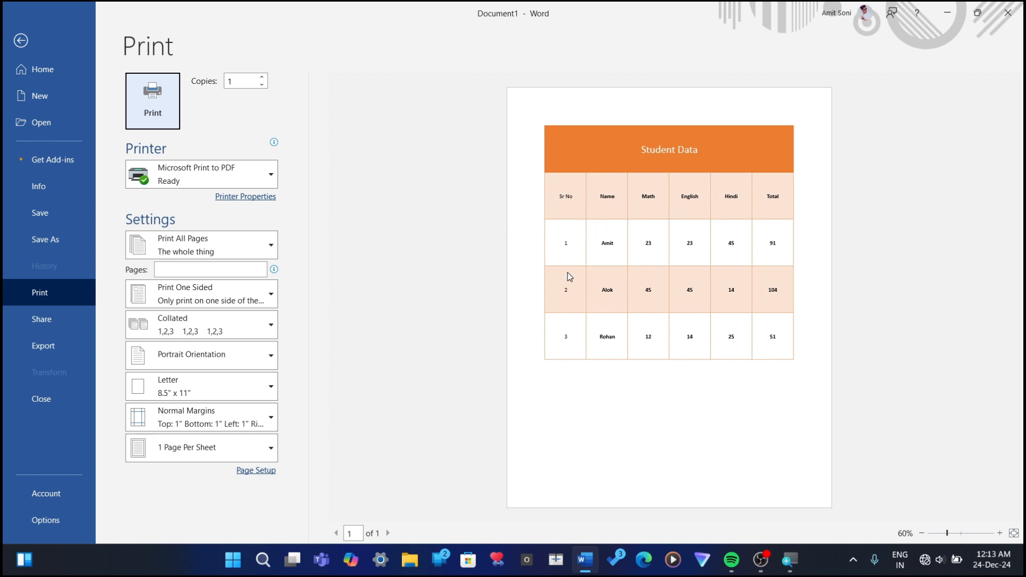
click(21, 41)
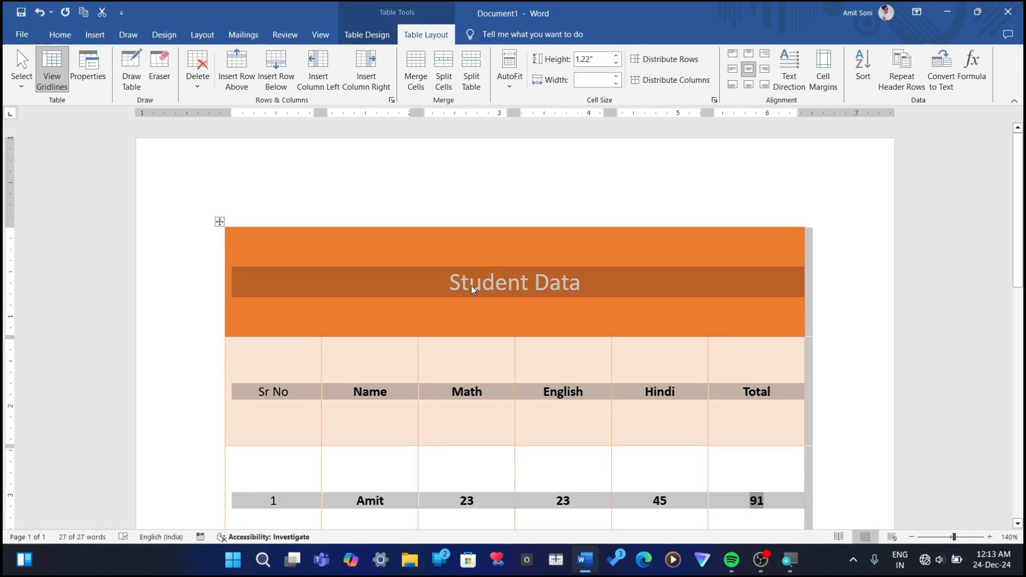
Step: Undo the centre alignment and the row height change of the student table, and place the cursor below the table
key(ctrl+z)
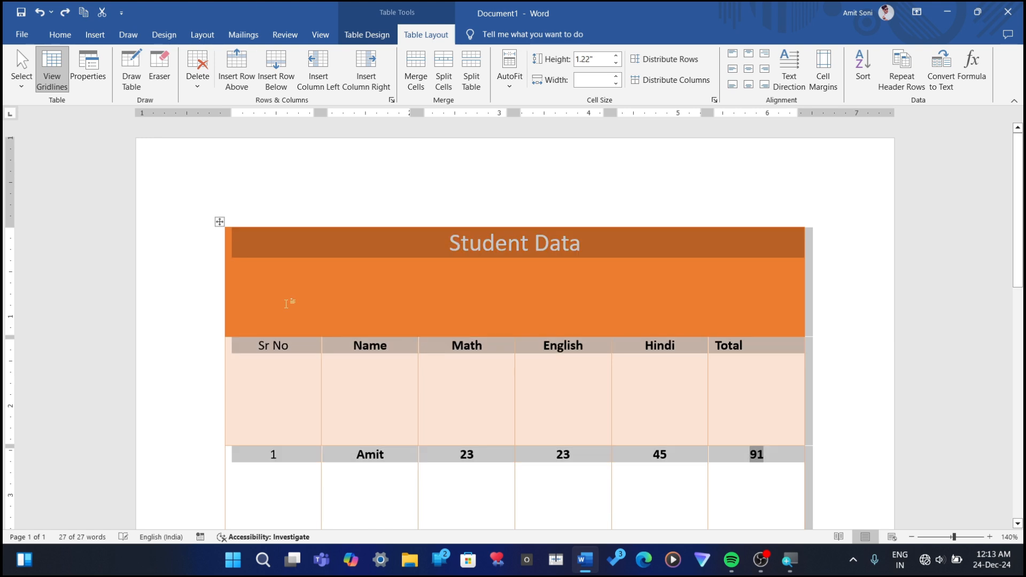
key(ctrl+z)
click(744, 414)
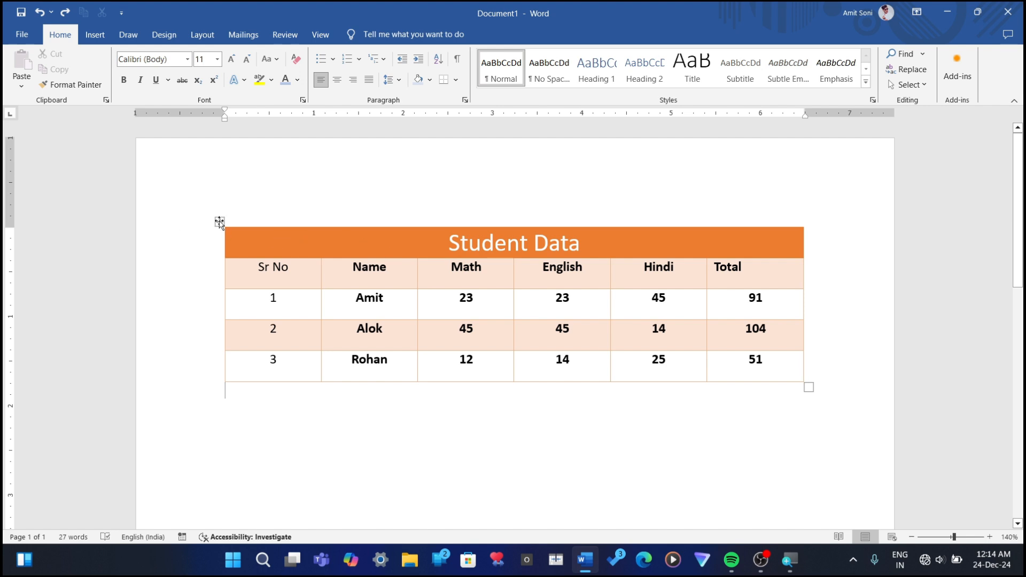
Step: Draw a one-cell table about 2.3" wide and 0.3" high below the student table
click(93, 36)
click(114, 78)
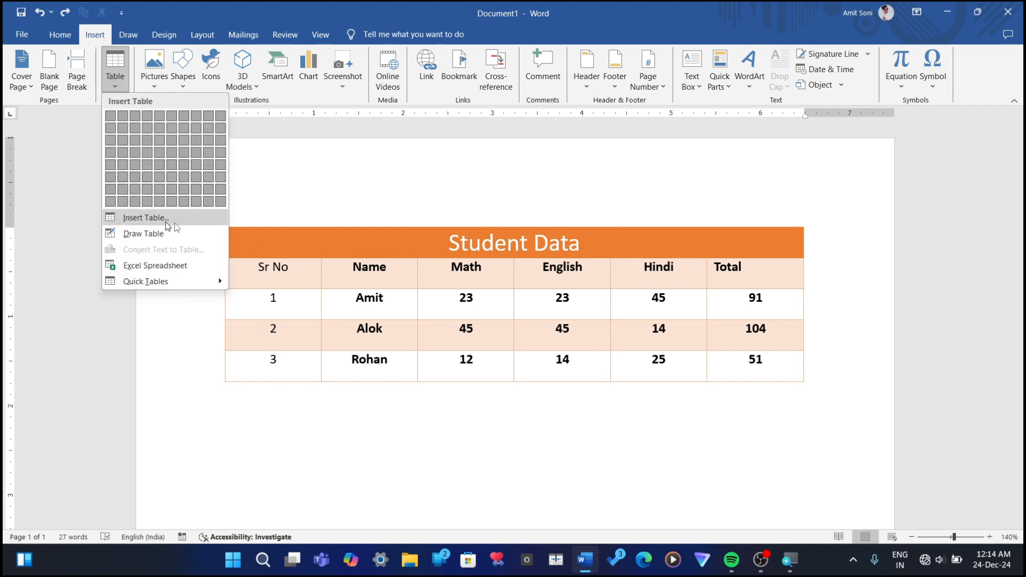
click(120, 234)
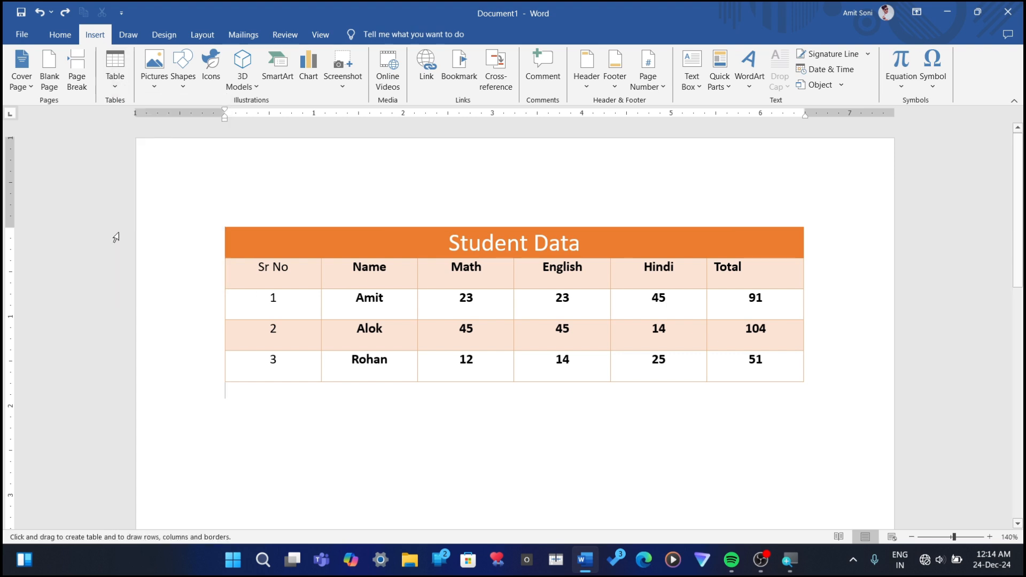
drag(226, 411, 432, 441)
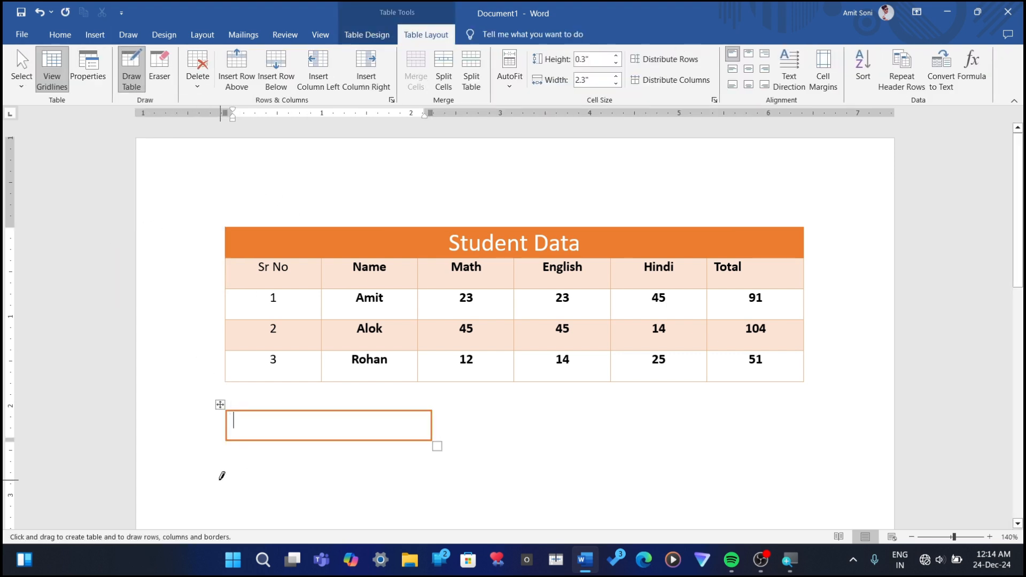
Step: Divide the drawn table into four columns and two rows by drawing three vertical lines and one horizontal line
drag(287, 413, 286, 441)
drag(347, 412, 348, 442)
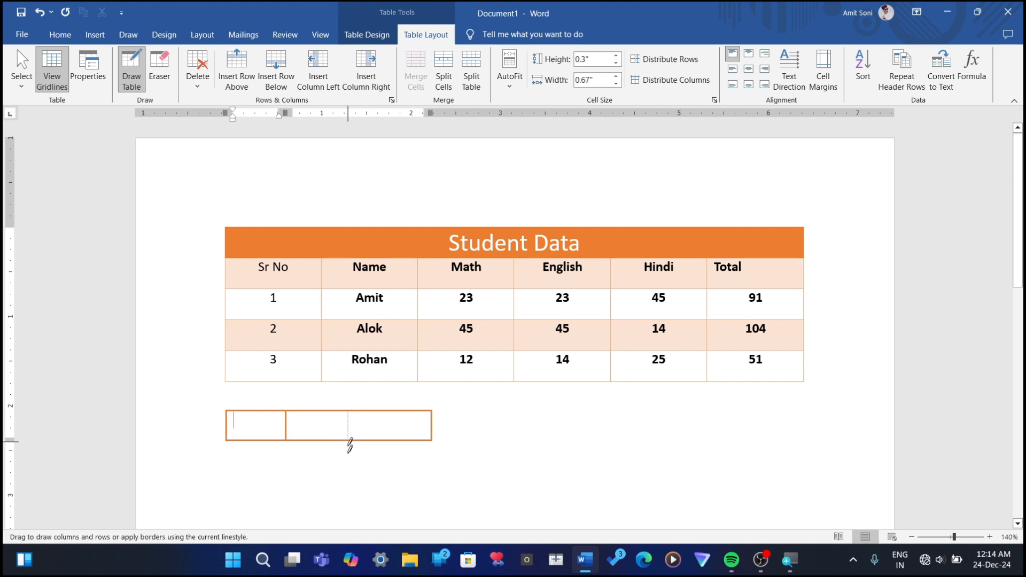
drag(382, 413, 382, 450)
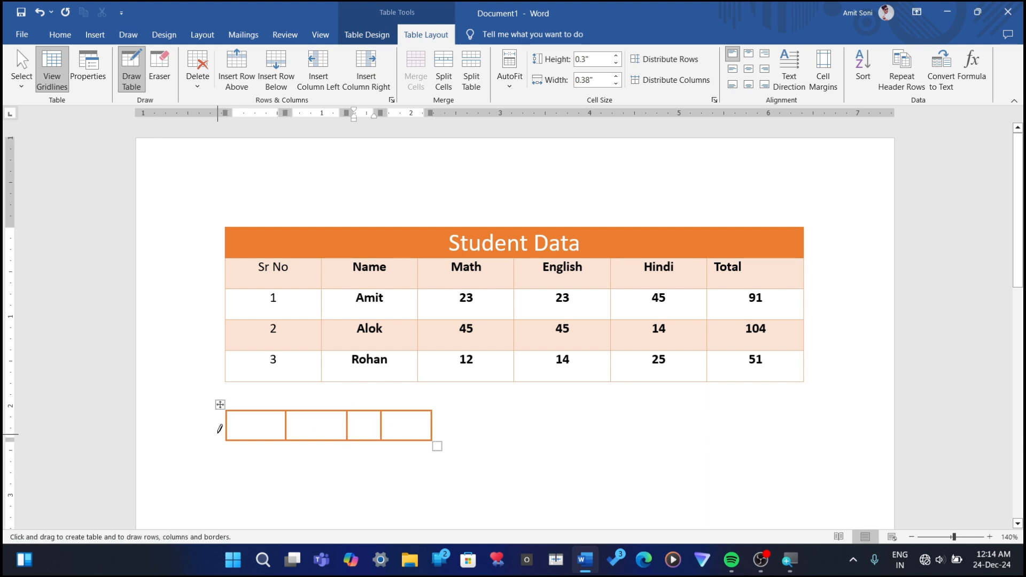
drag(228, 427, 428, 426)
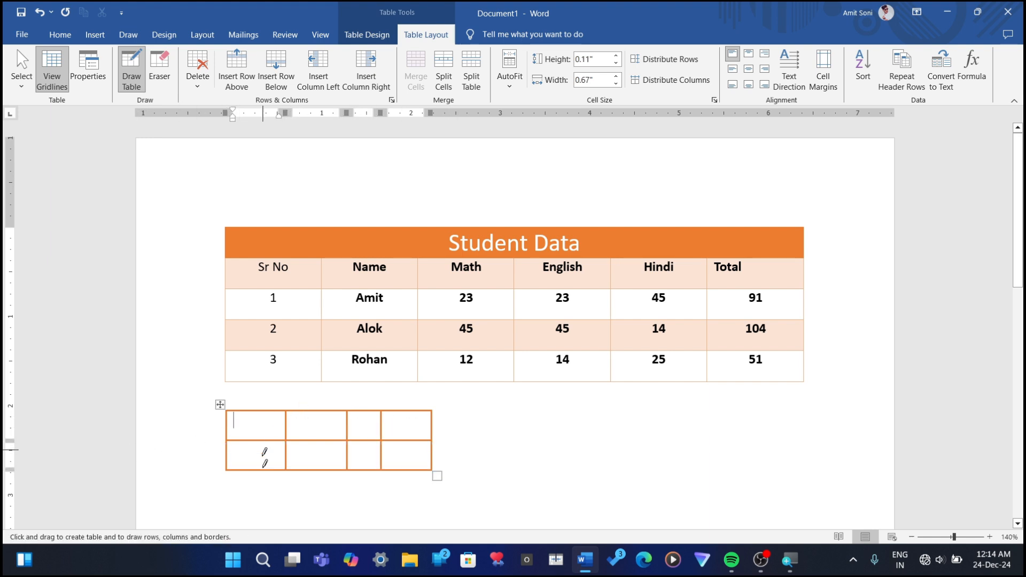
scroll(470, 296, down, 5)
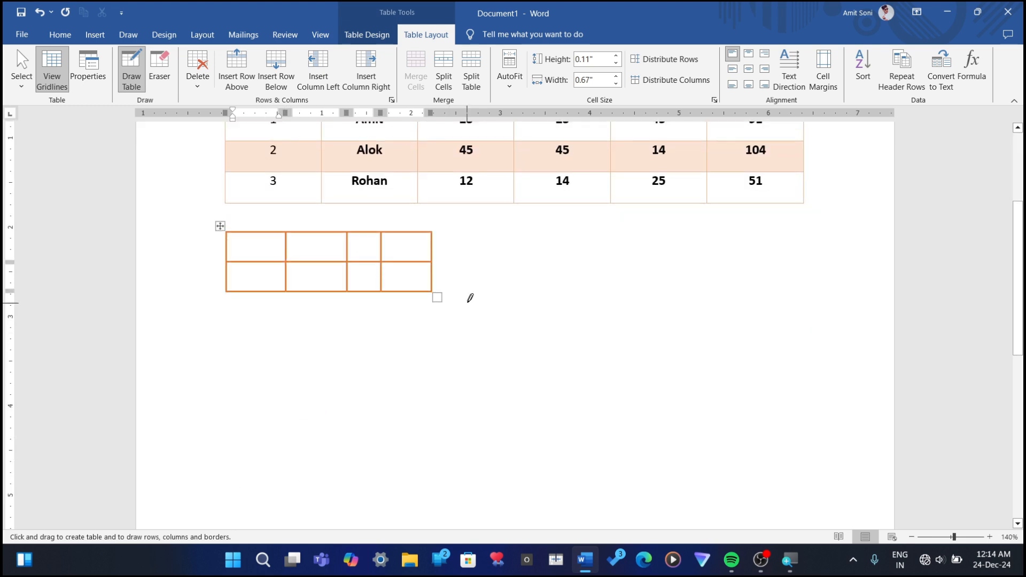
key(Escape)
Step: Insert an Excel spreadsheet below the drawn table
click(275, 317)
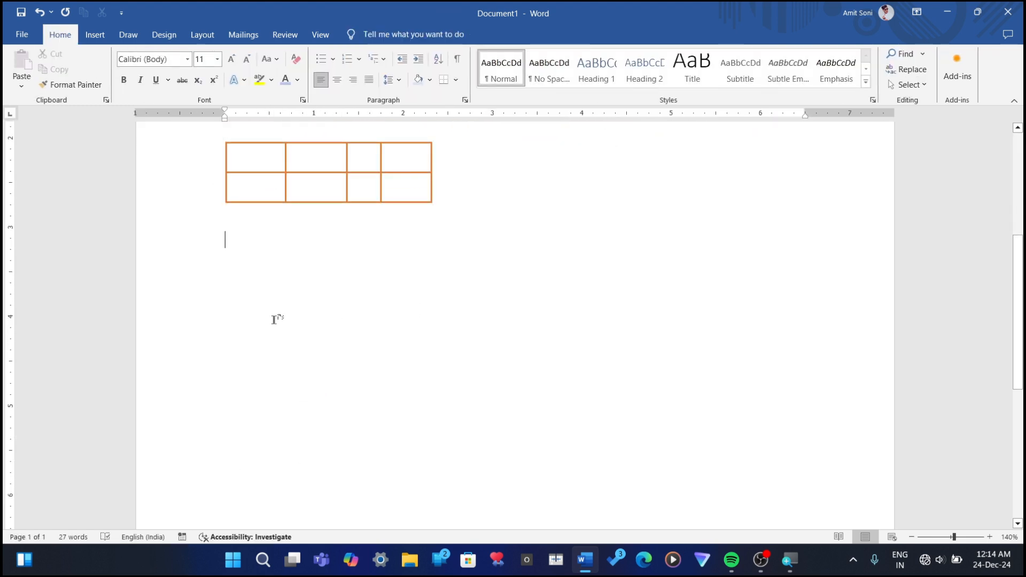
click(96, 38)
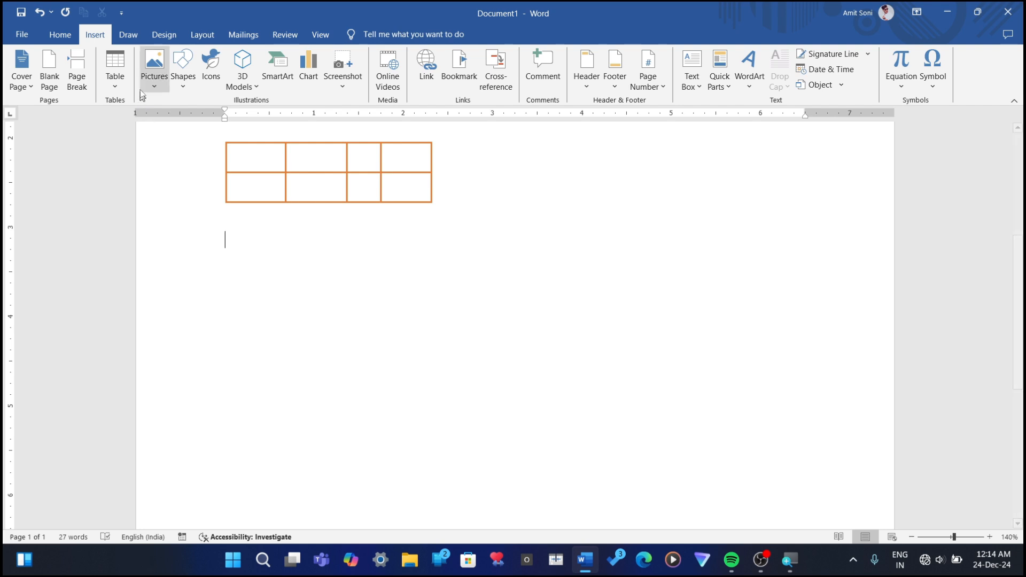
click(123, 83)
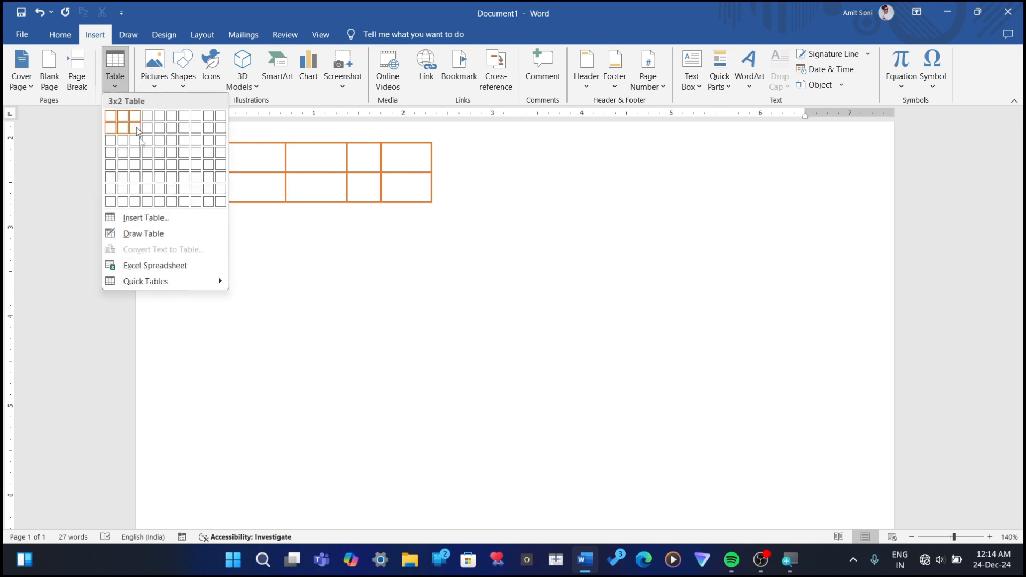
click(152, 268)
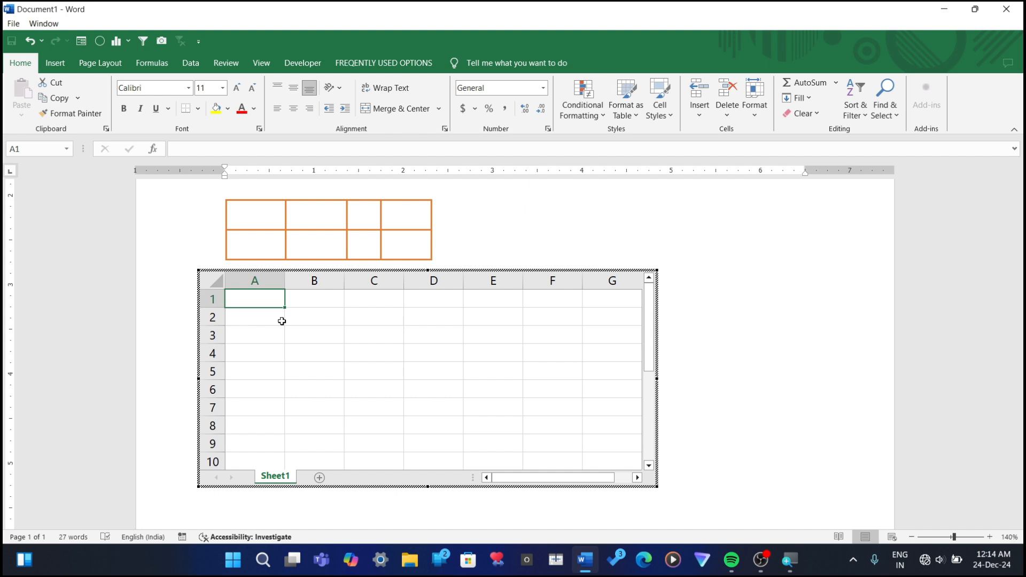
Step: Enter the header Sr NO in cell A1 of the embedded spreadsheet
text(Sr)
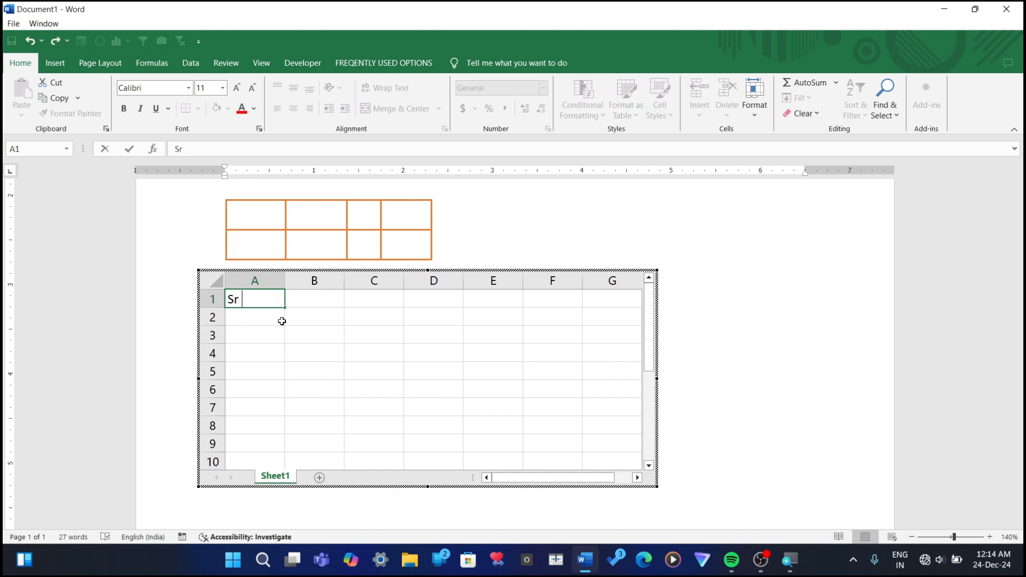
text( NOI)
key(ctrl+s)
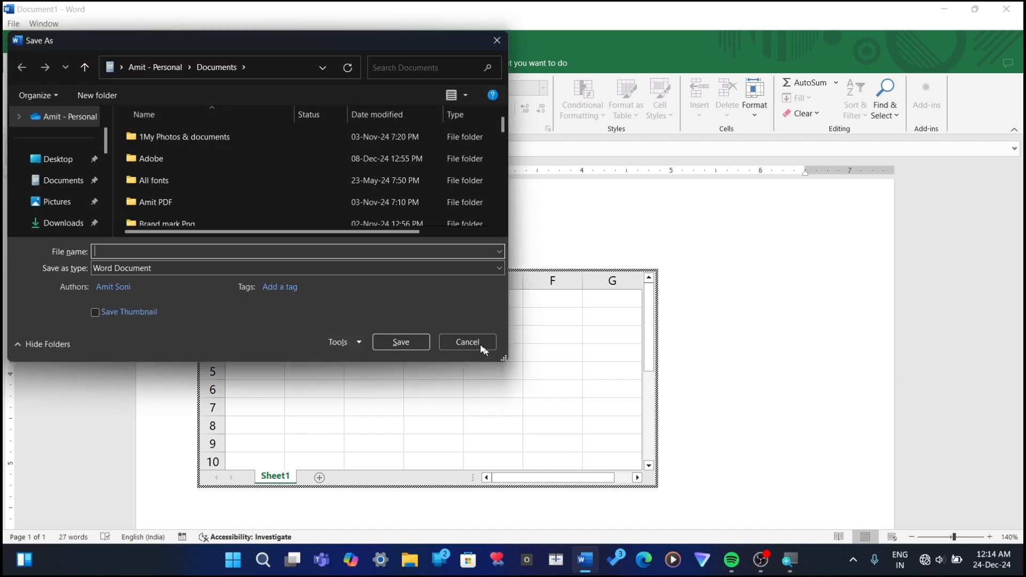
click(468, 343)
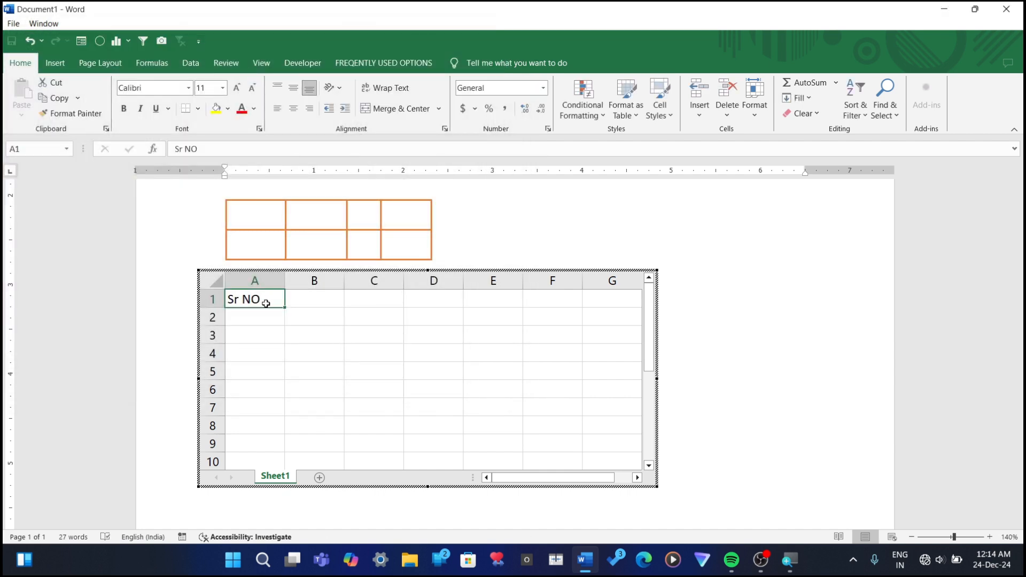
Step: Enter 1 in cell A2 and fill the serial numbers down to 6 in A7
click(278, 316)
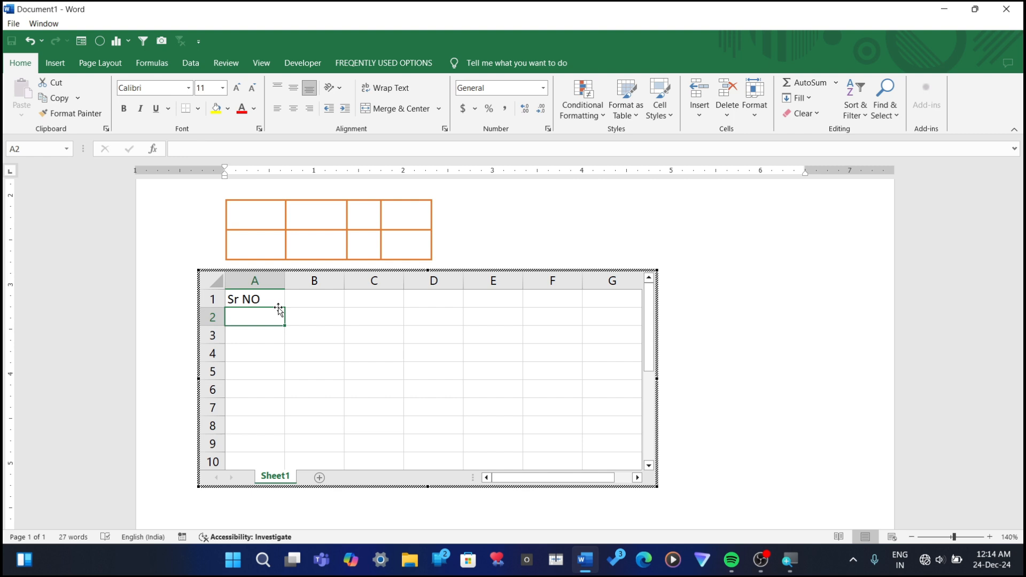
click(277, 304)
click(264, 312)
text(1)
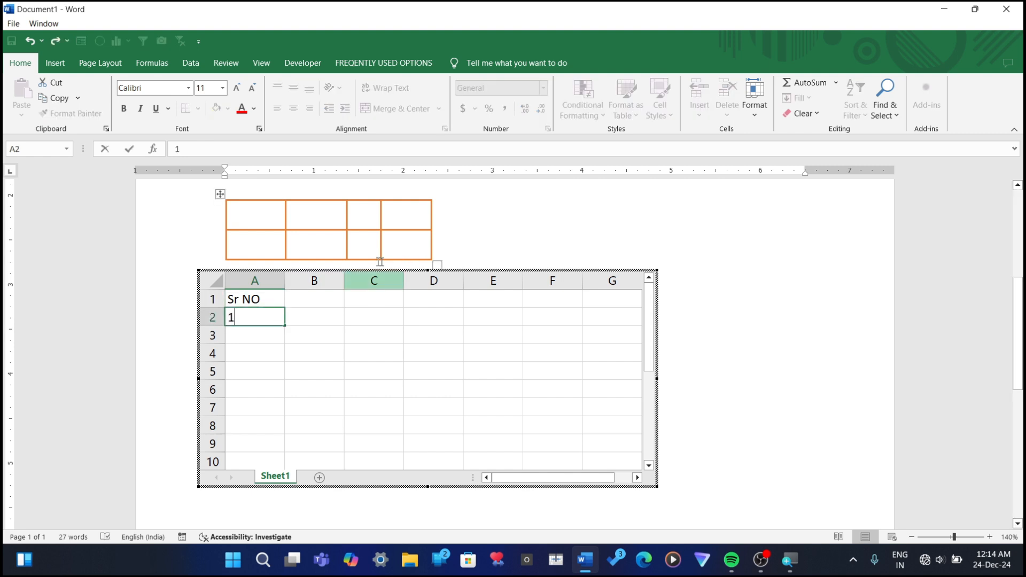
drag(287, 331, 293, 420)
Step: Enter the header Name in cell B1
click(313, 296)
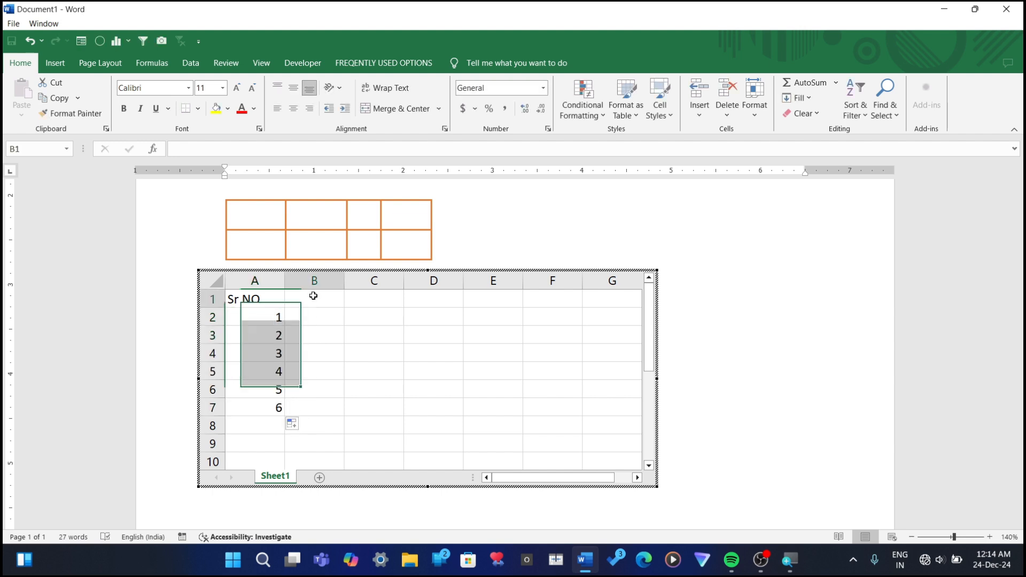
text(Name)
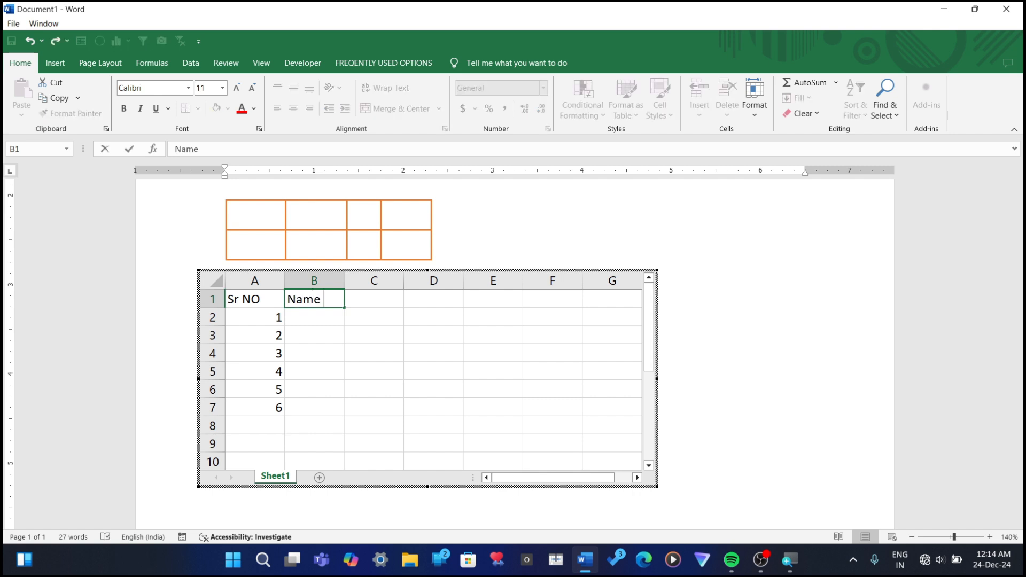
key(Return)
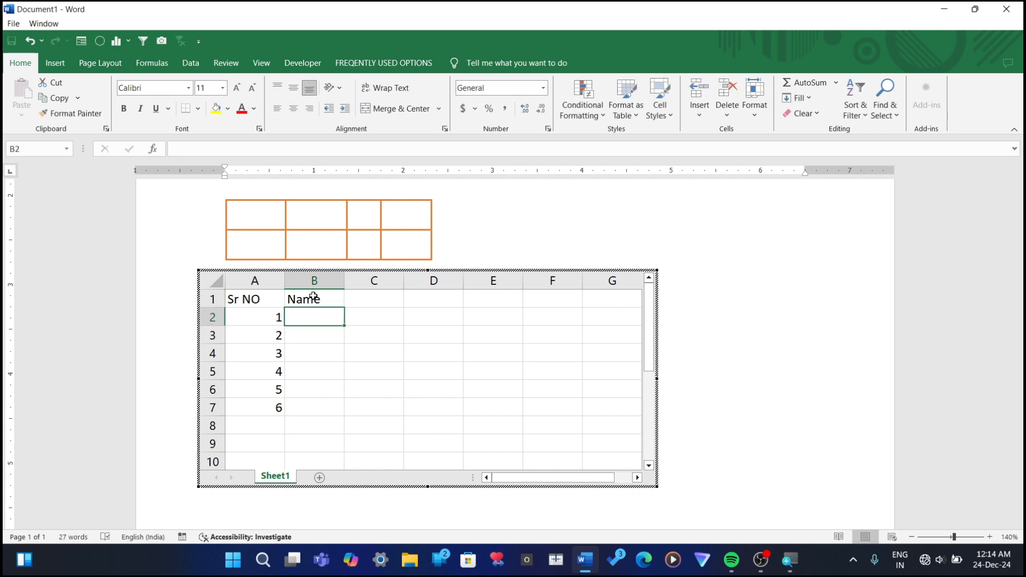
Step: Enter six students' first names in cells B2 to B7, one beside each serial number
text(Amit)
key(Return)
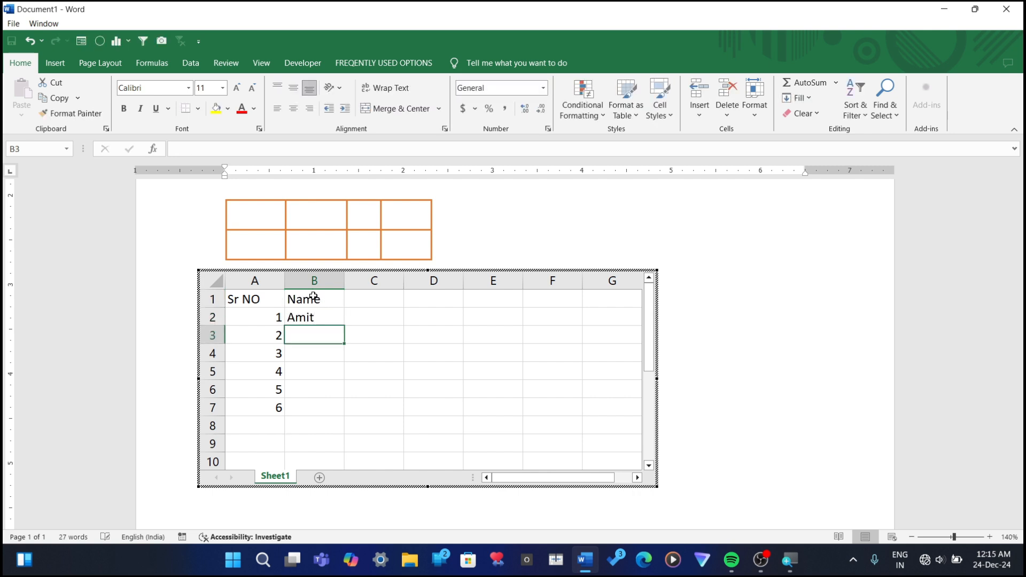
text(Sohan)
key(Return)
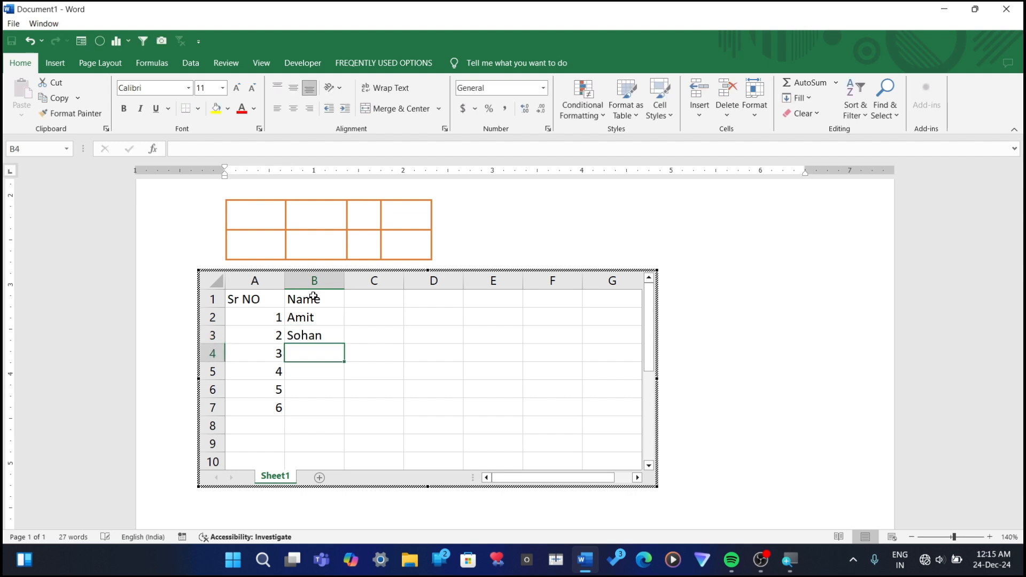
text(Mohan)
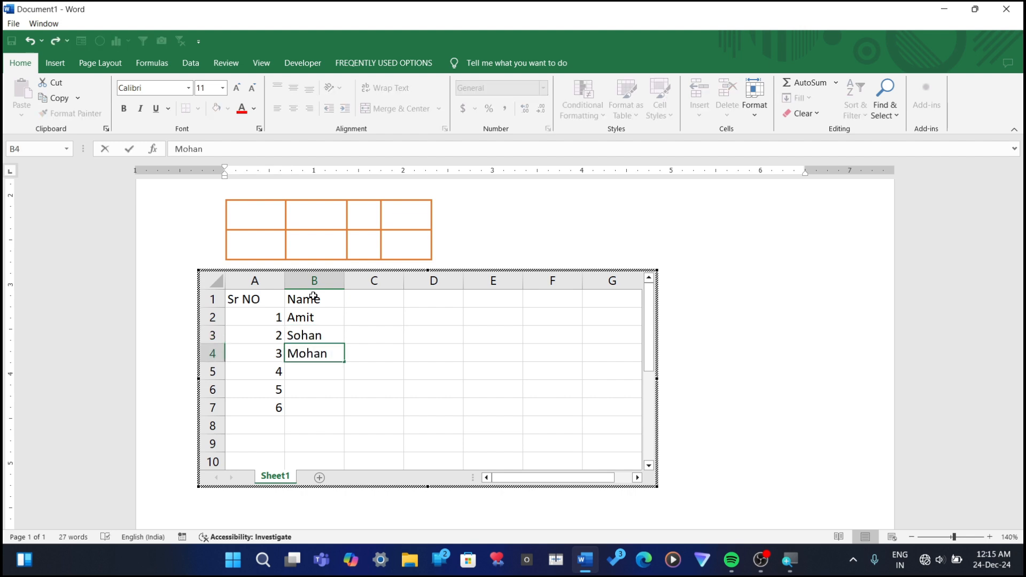
key(Return)
text(Rohan)
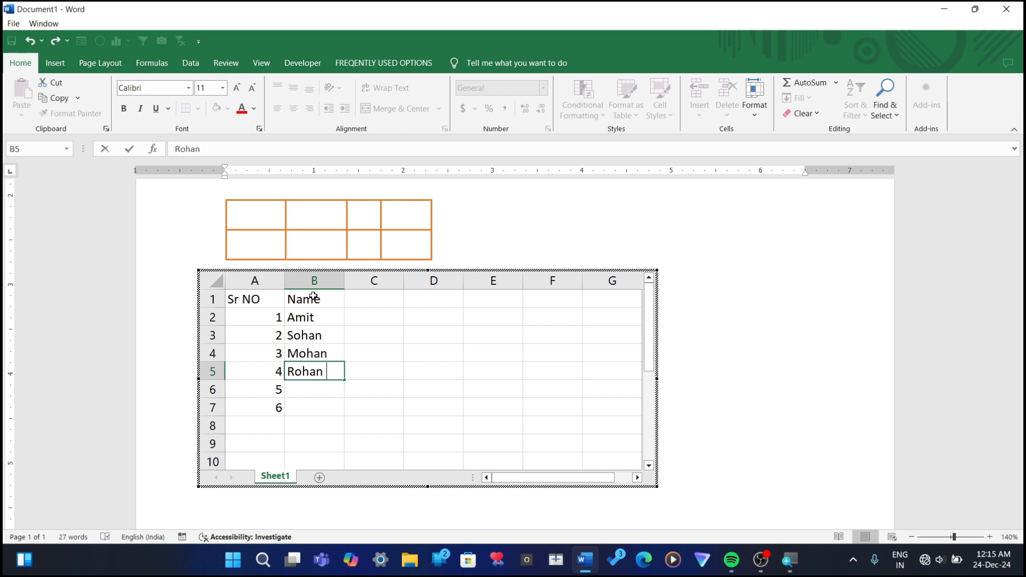
key(Return)
text(Raja)
key(Return)
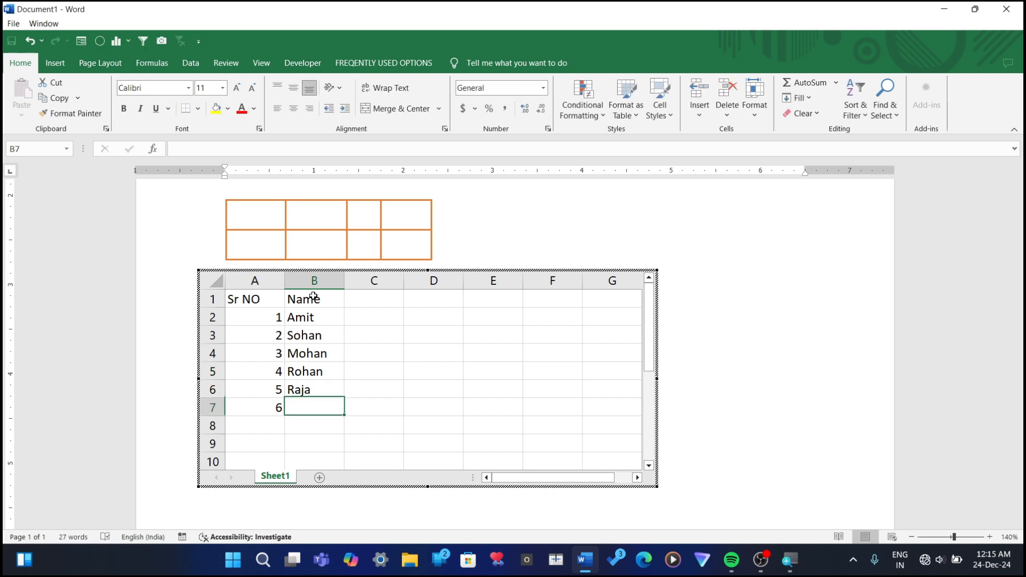
text(Su)
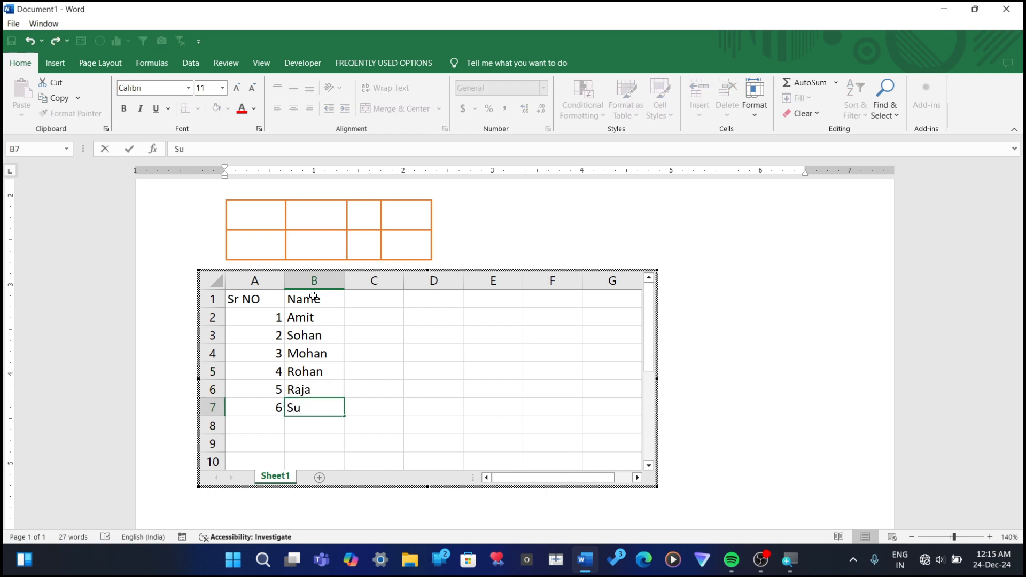
text(mit)
Step: Enter the headers Math, English, Hindi and Total in cells C1 to F1 of the embedded spreadsheet
click(361, 303)
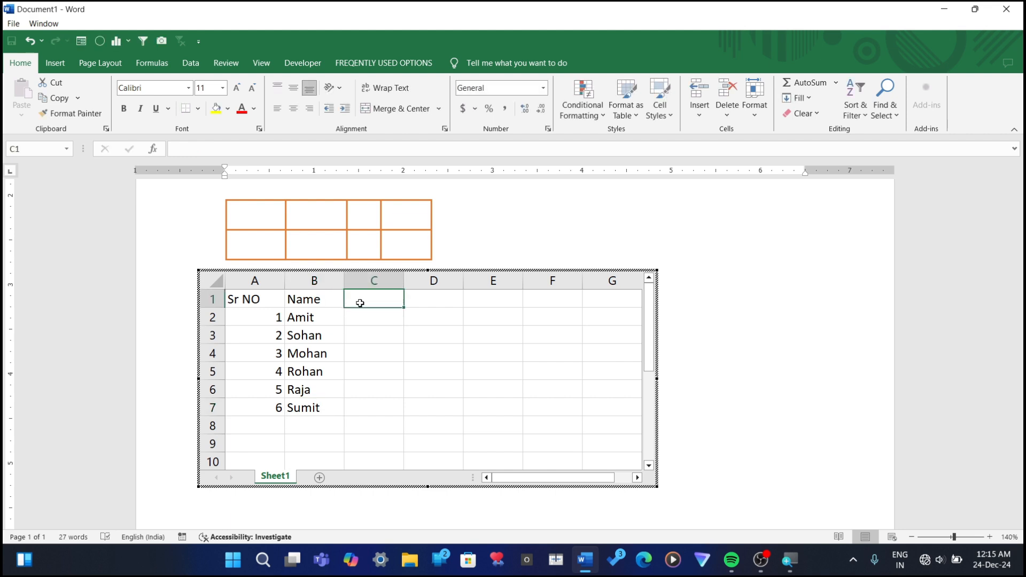
text(Math)
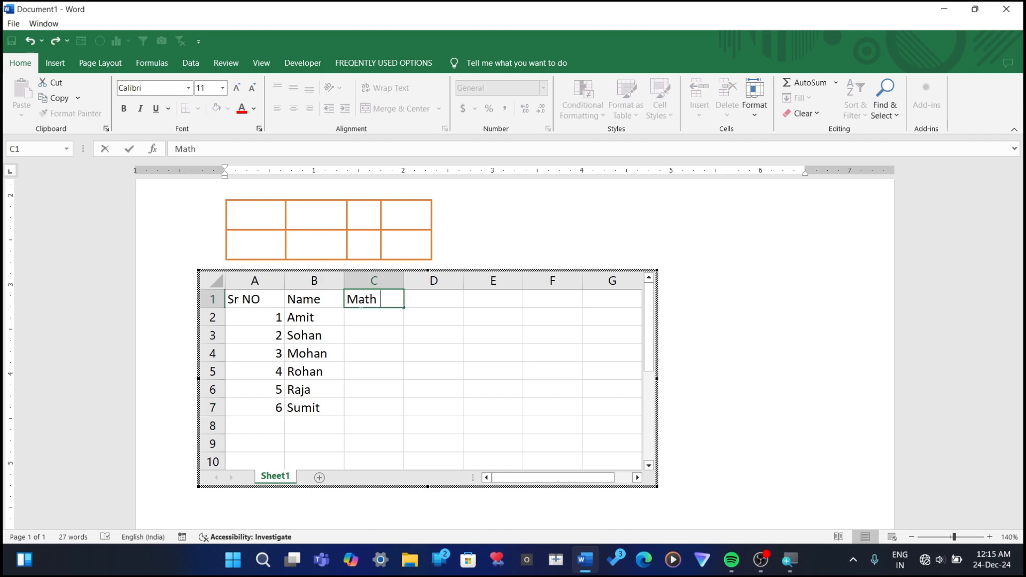
key(Tab)
text(En)
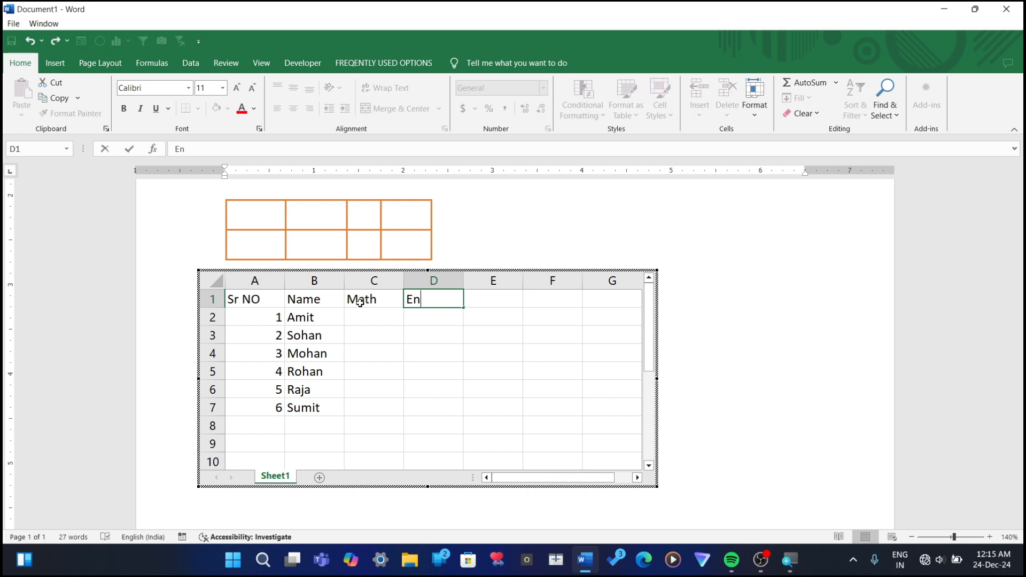
text(glish)
key(Tab)
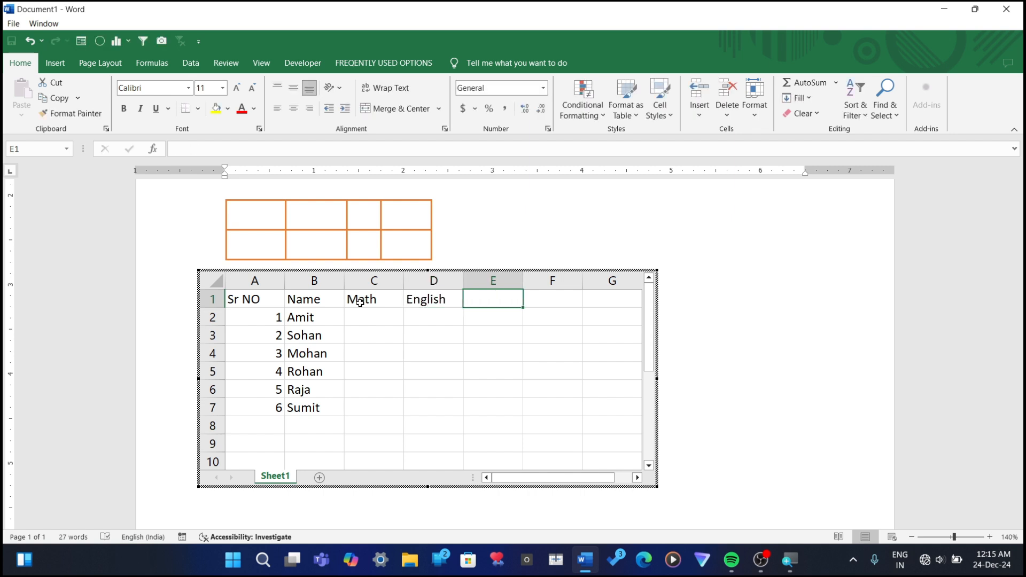
text(Hindi)
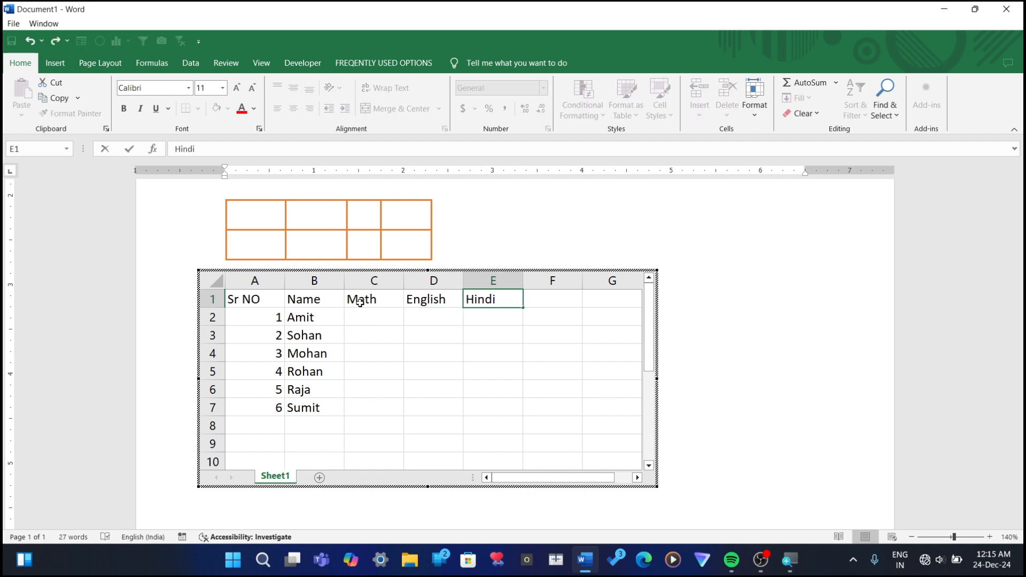
key(Tab)
text(Total)
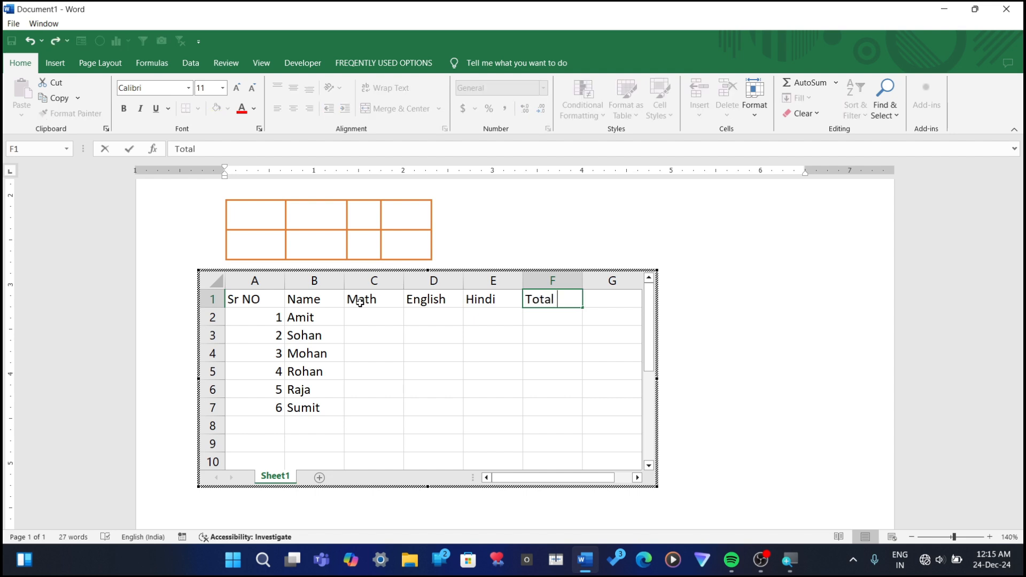
Step: Enter 45 in cell C2 and fill the Math marks as a series down to 50 in C7
click(362, 319)
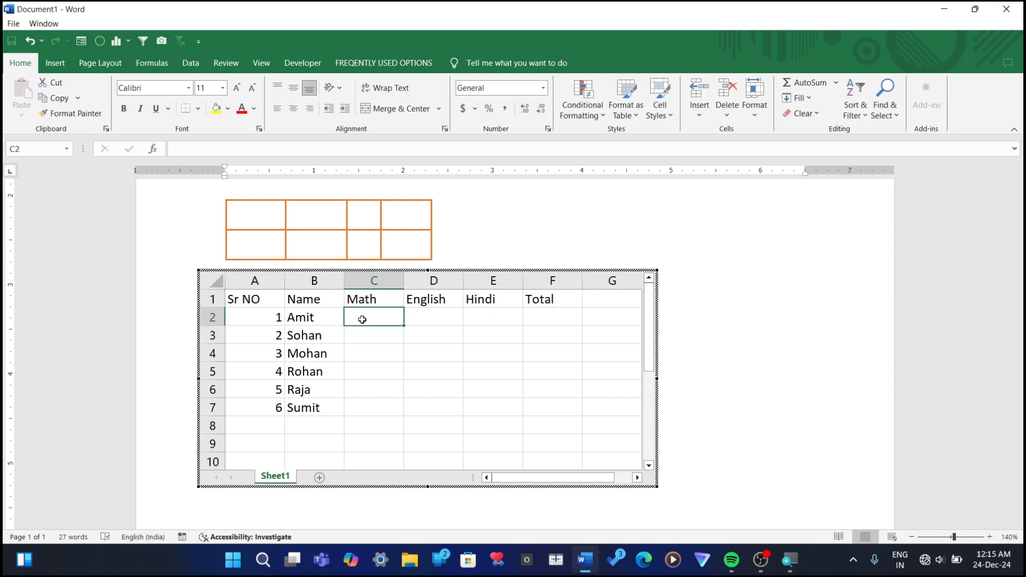
text(45)
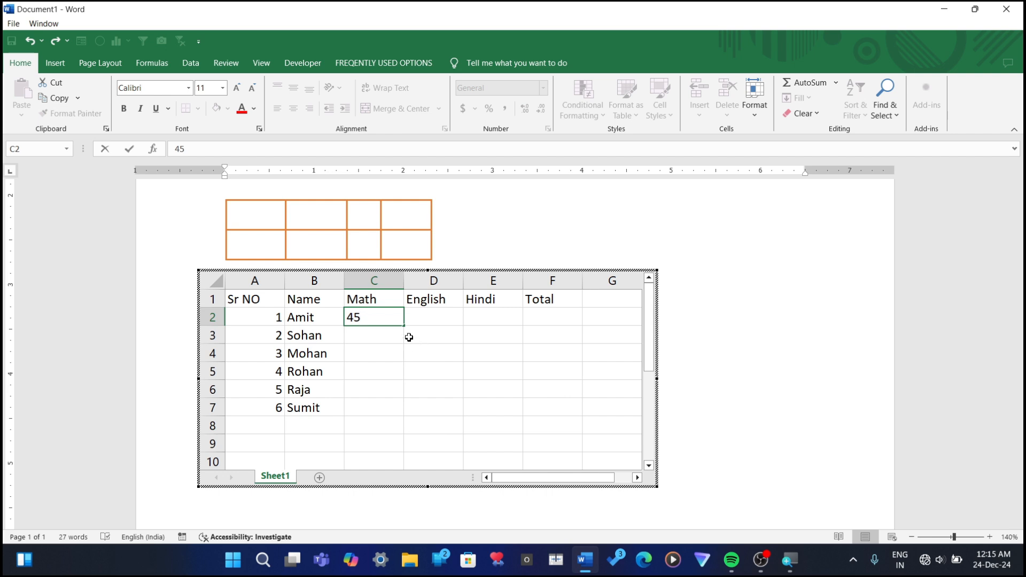
drag(406, 338, 393, 348)
click(381, 321)
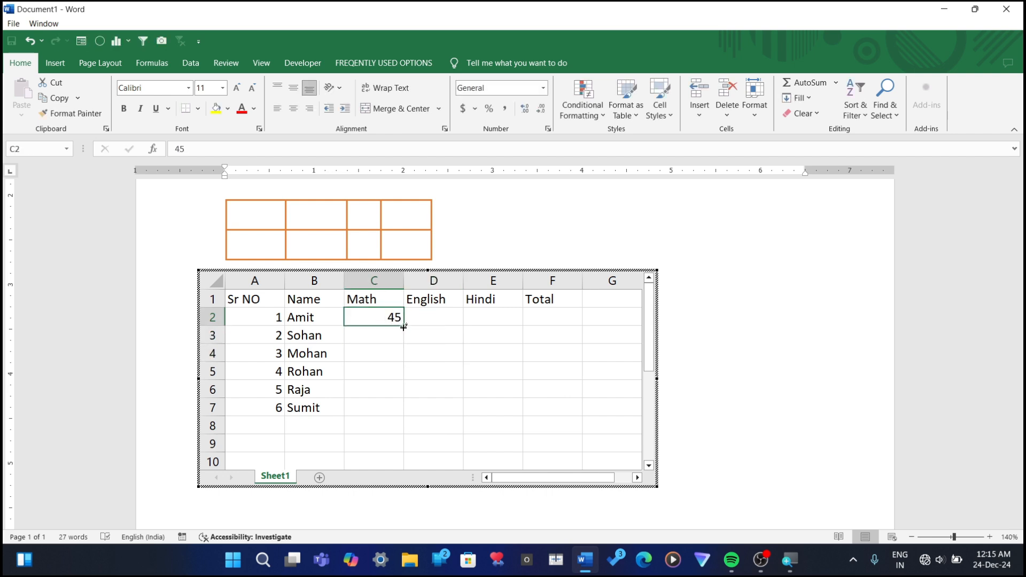
drag(404, 326, 398, 412)
Step: Enter 58 in cell D2 and fill the English marks as a series down to 63 in D7
click(438, 309)
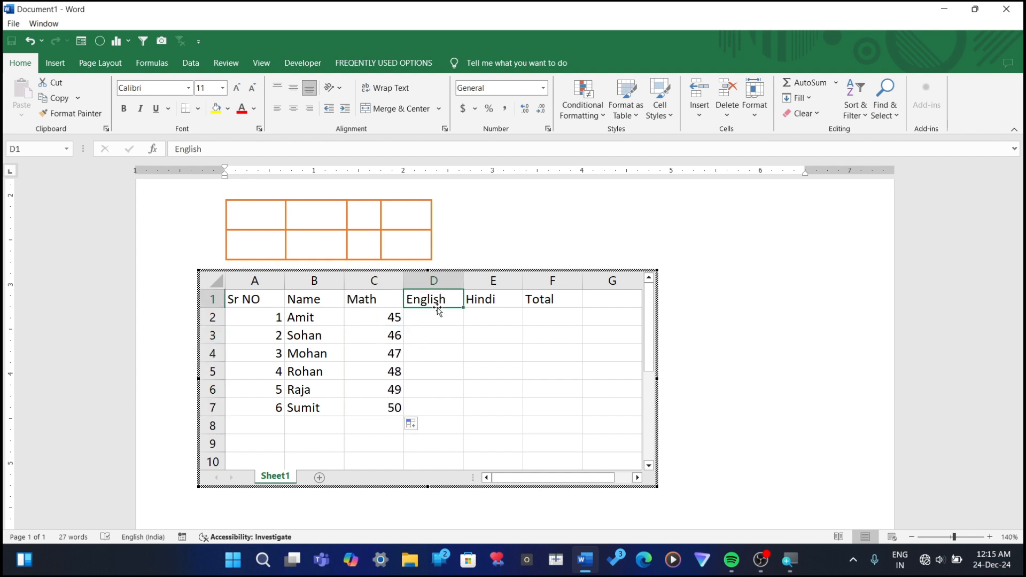
click(436, 315)
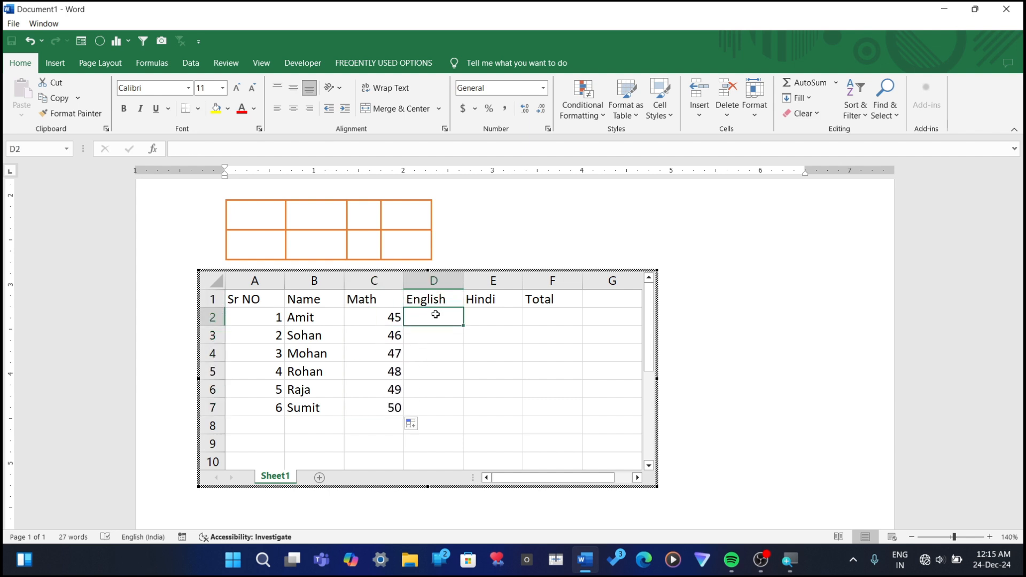
text(58)
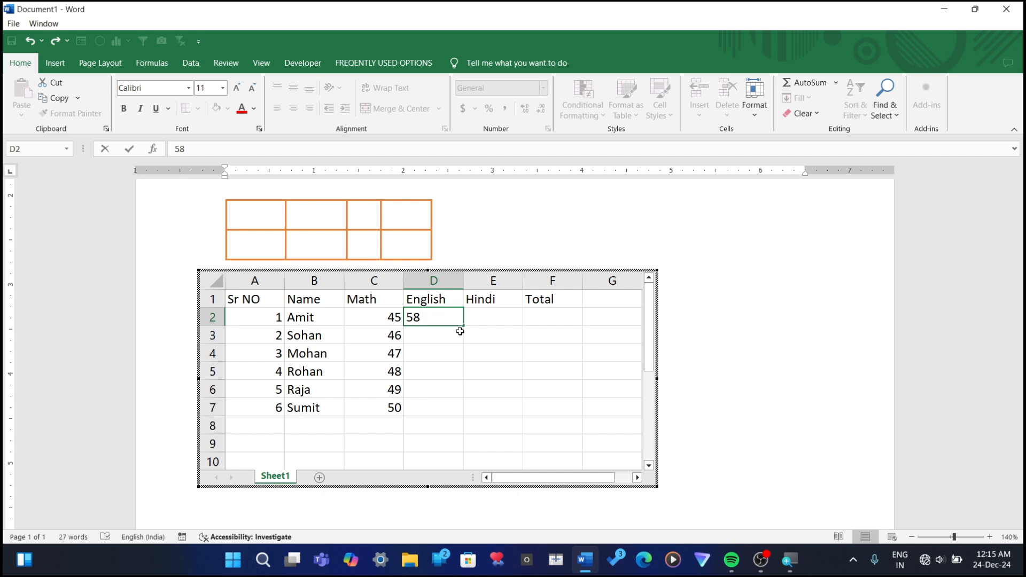
drag(463, 328, 444, 419)
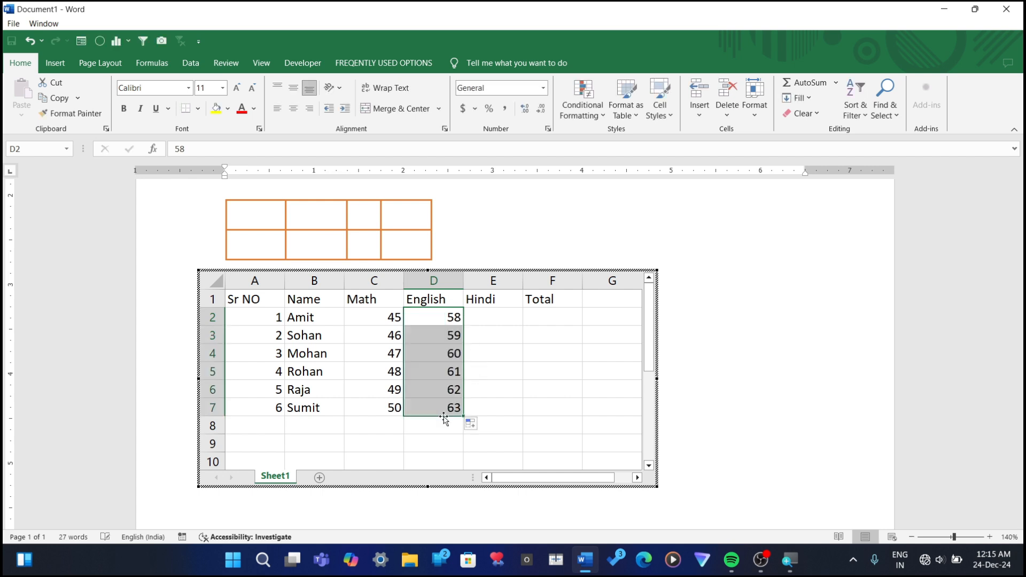
Step: Enter 63 in cell E2 and fill the Hindi marks as a series down to 68 in E7
click(495, 318)
text(9)
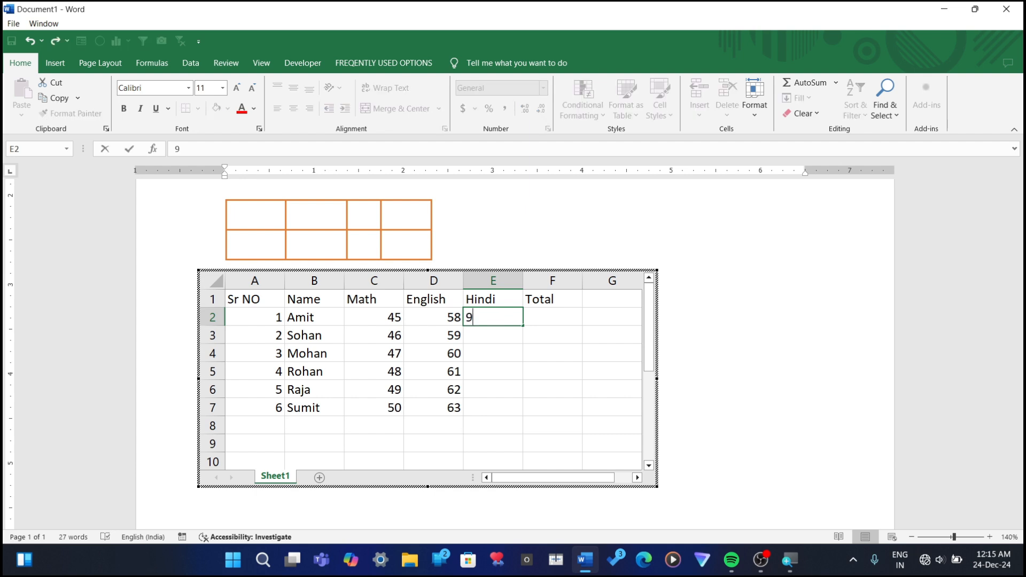
key(BackSpace)
text(63)
drag(524, 324, 524, 414)
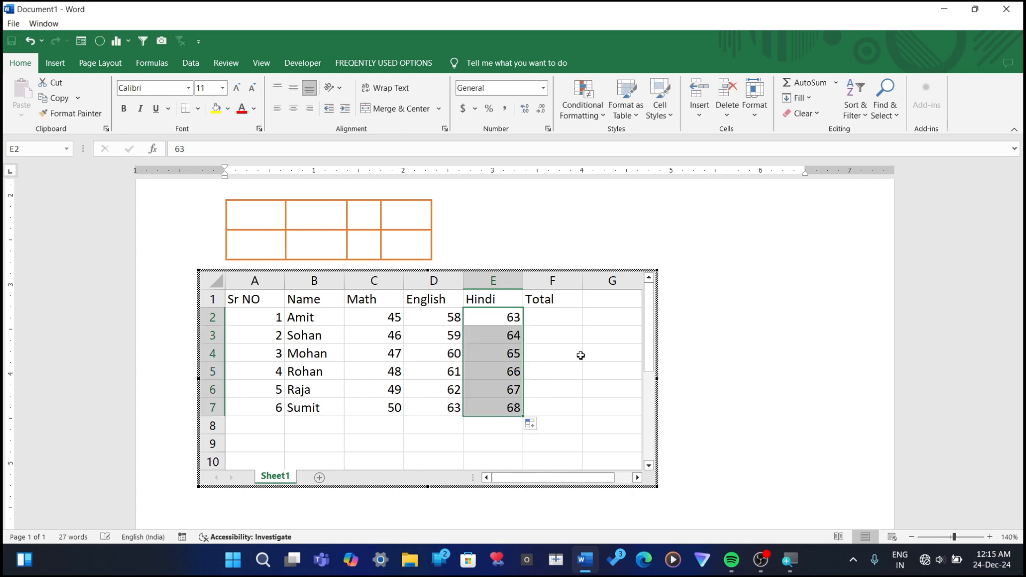
Step: Total the marks in F2 with =SUM(C2:E2) and fill the formula down to F7
click(545, 318)
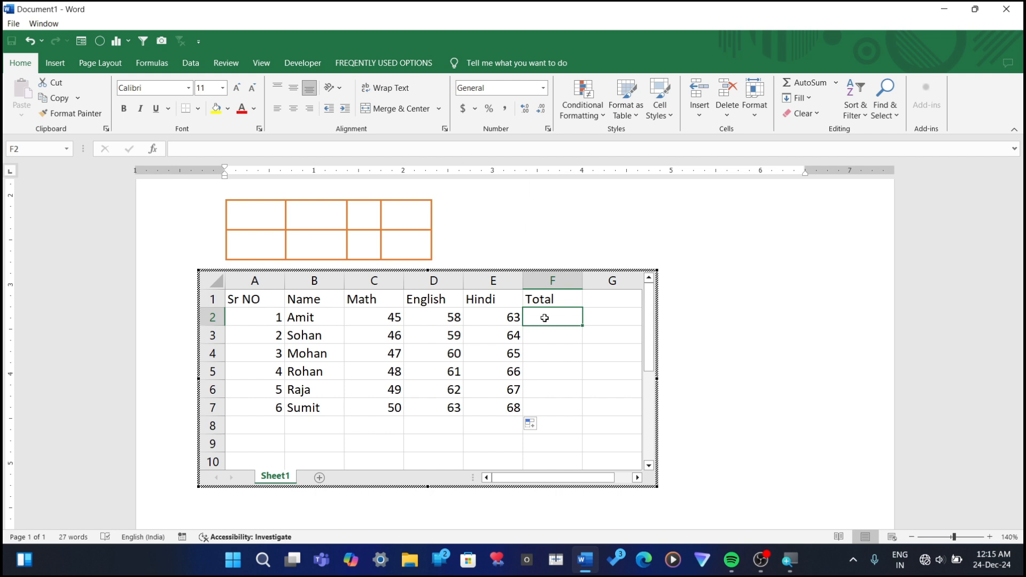
key(alt+equal)
key(Return)
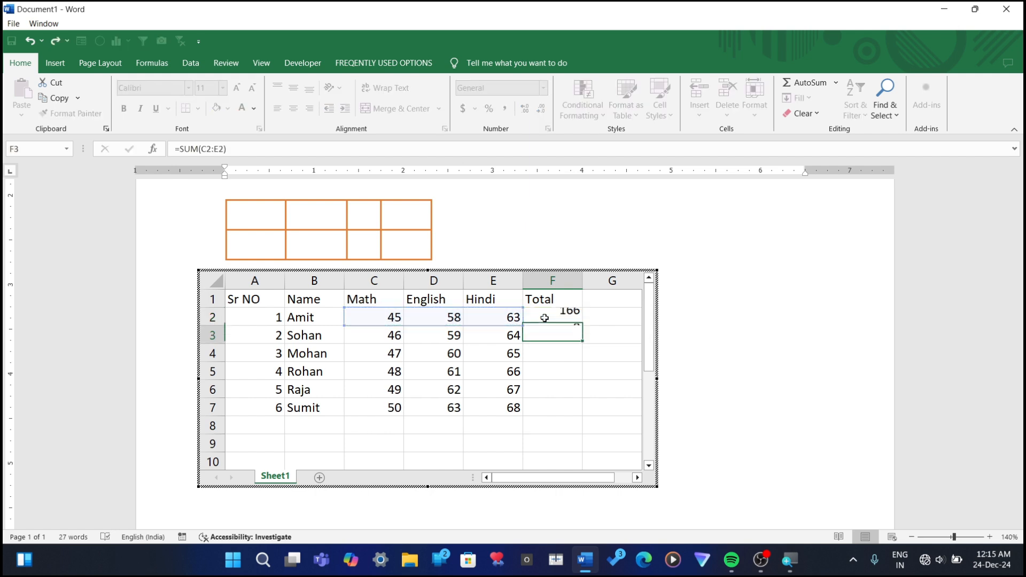
click(563, 318)
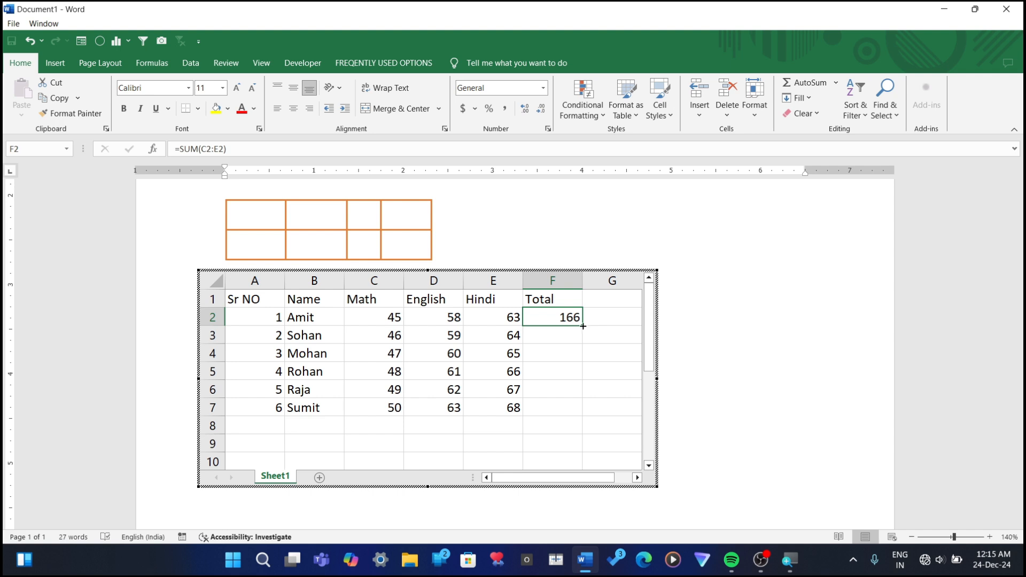
double_click(583, 326)
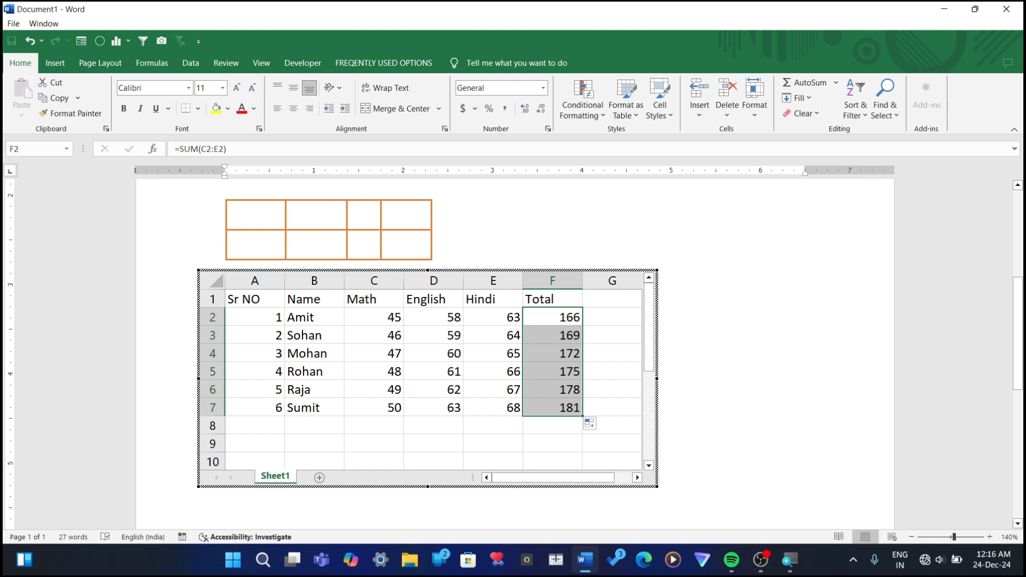
Step: Leave the embedded spreadsheet, reopen it once for editing, and return to the document
click(743, 342)
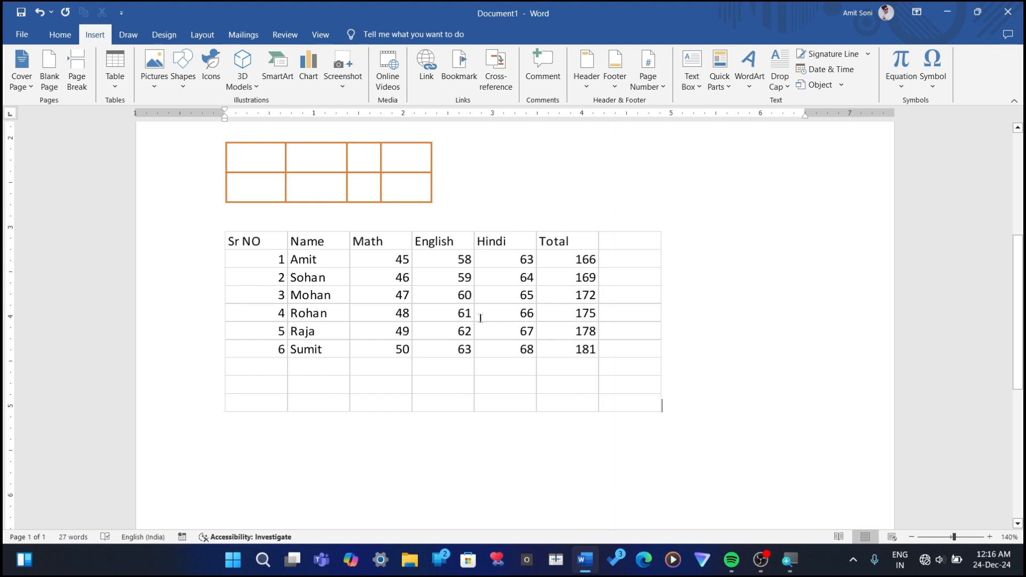
double_click(470, 277)
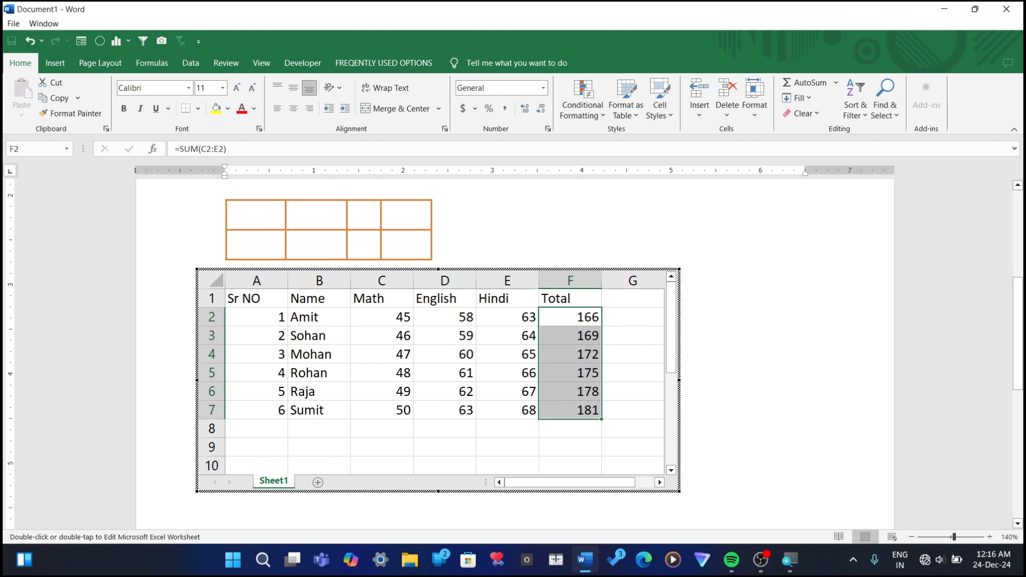
click(729, 350)
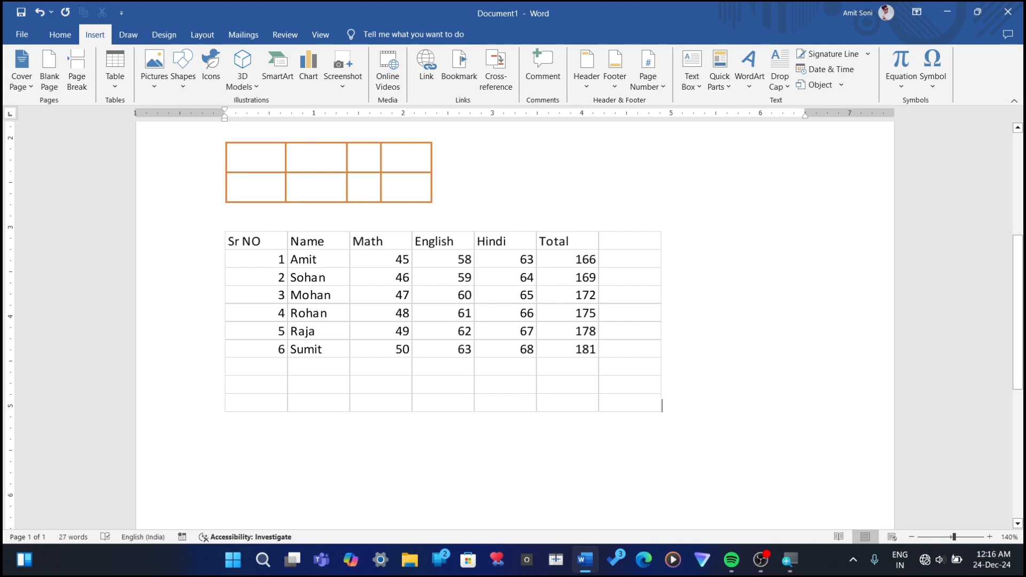
scroll(729, 350, up, 3)
scroll(578, 345, down, 3)
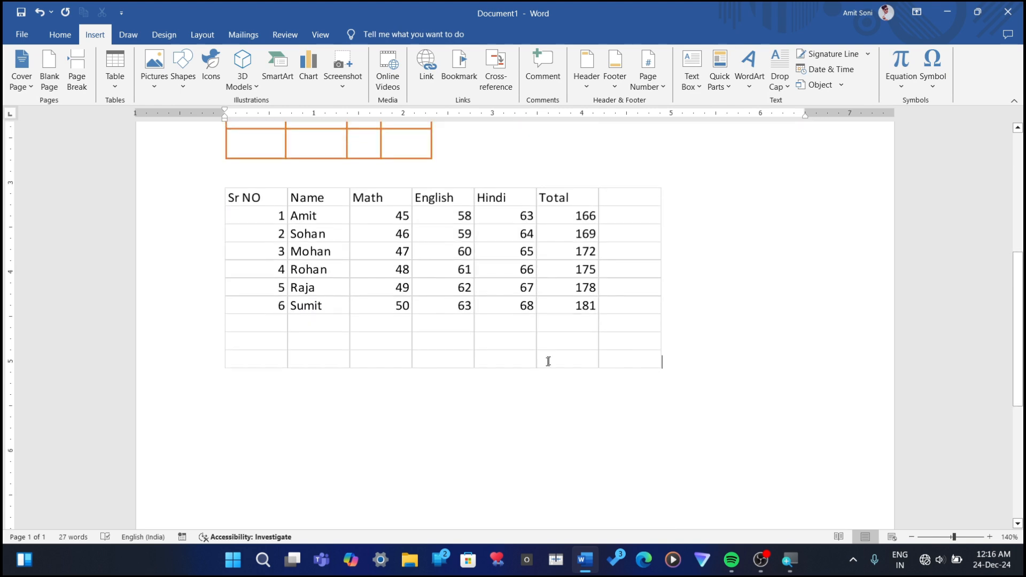
Step: Replace the embedded spreadsheet with the built-in Tabular List quick table
click(505, 338)
scroll(444, 230, up, 4)
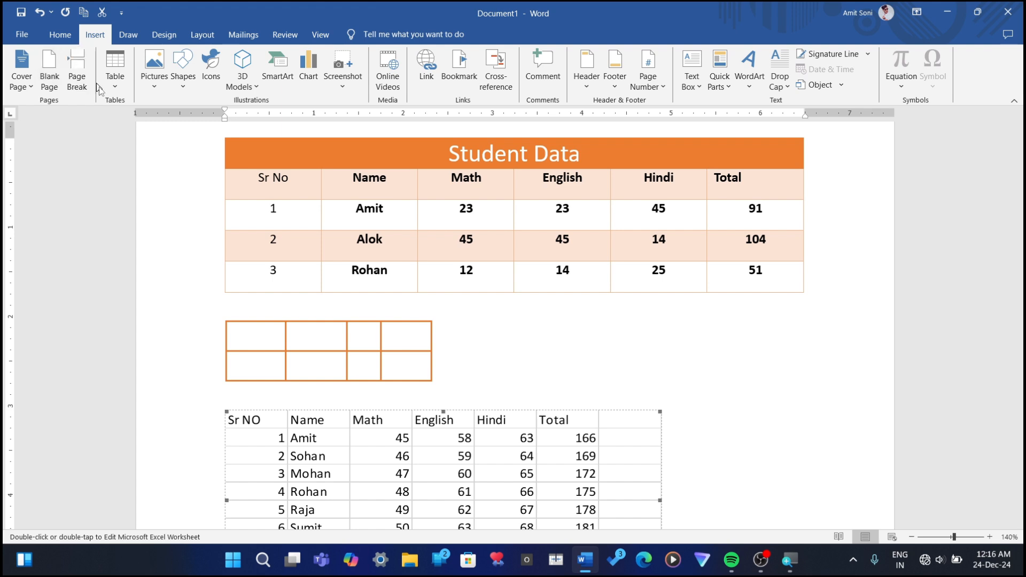
click(118, 85)
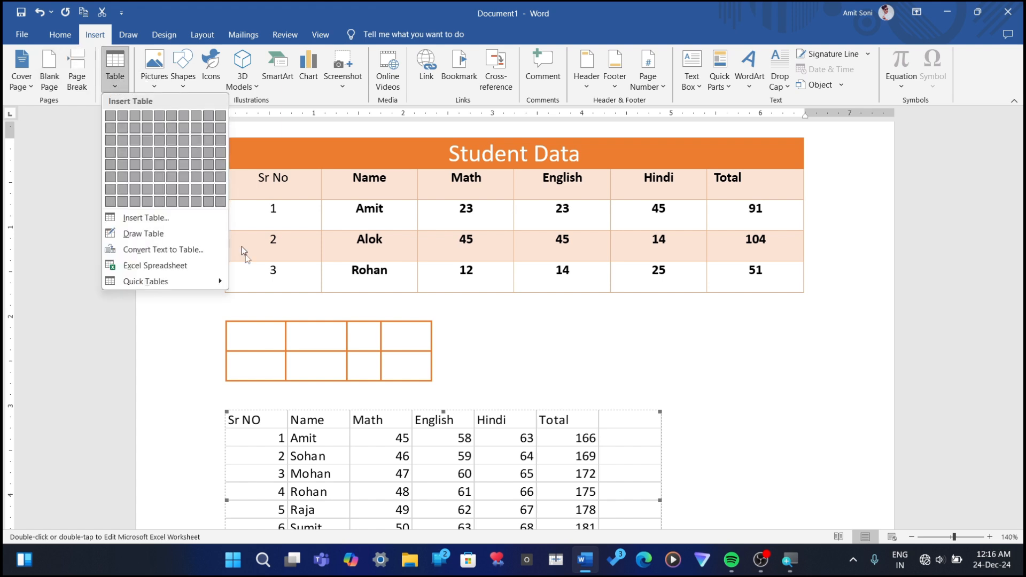
scroll(453, 348, down, 3)
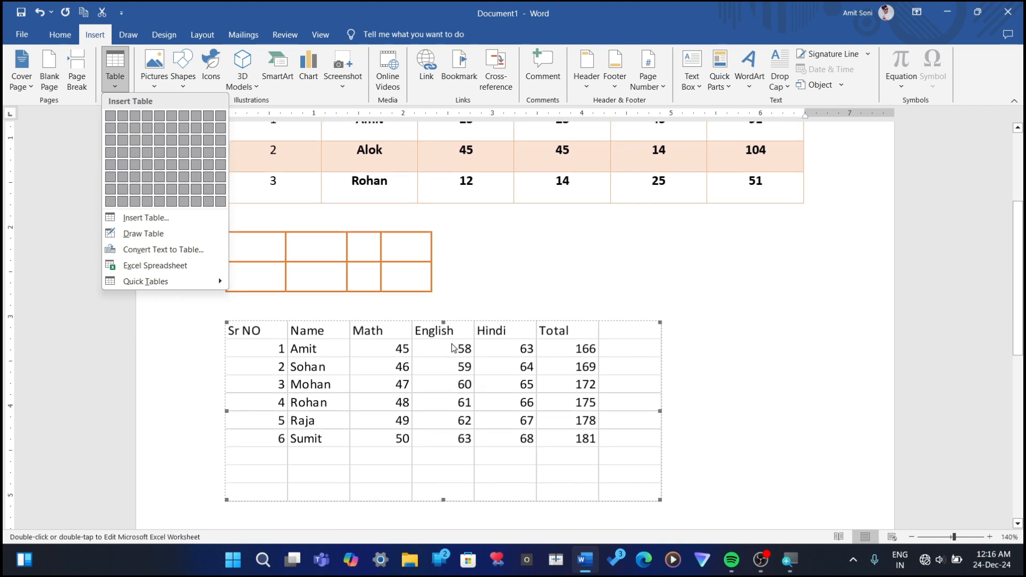
mouse_move(182, 280)
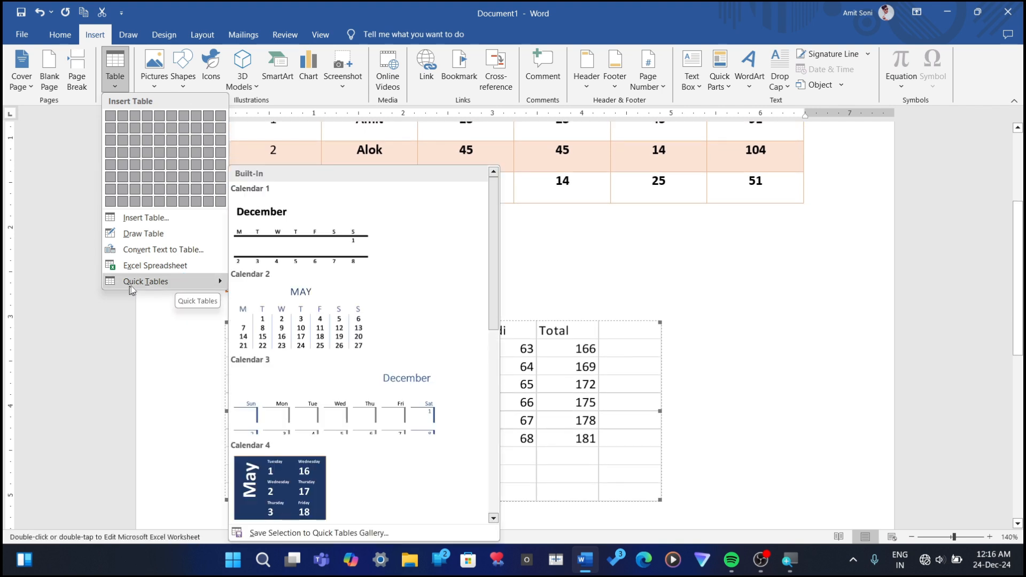
scroll(294, 370, down, 8)
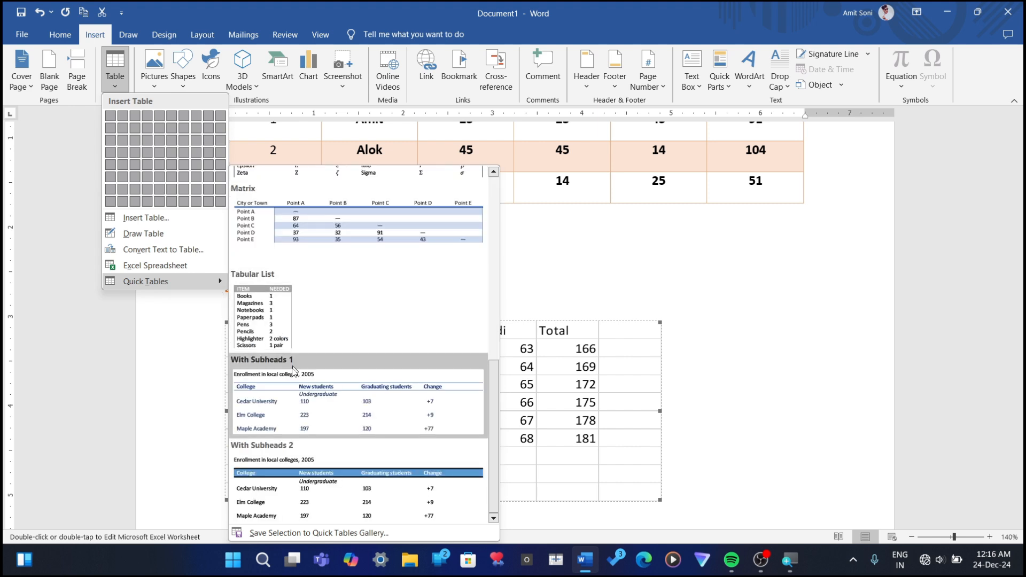
scroll(284, 430, up, 8)
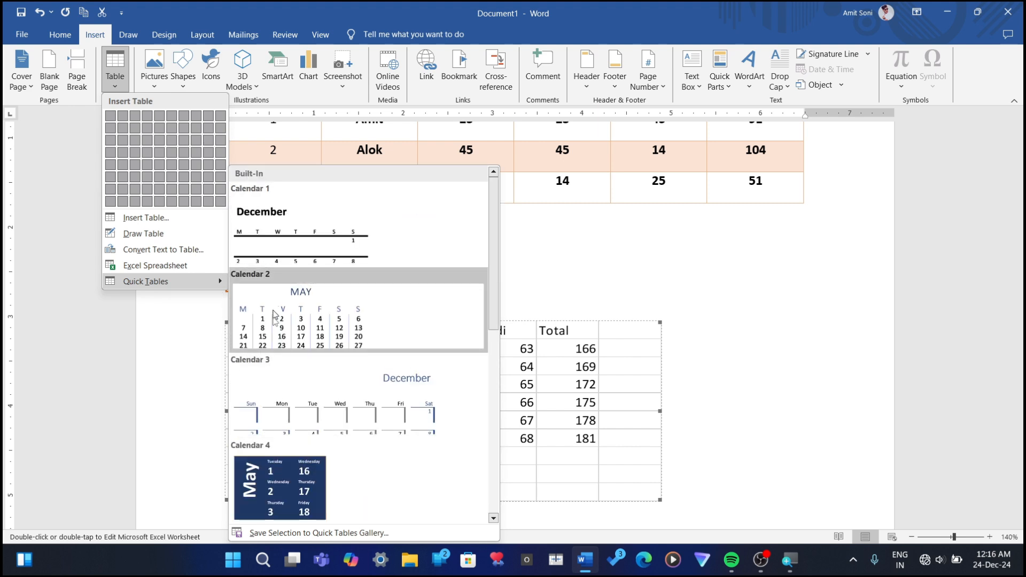
scroll(279, 321, down, 8)
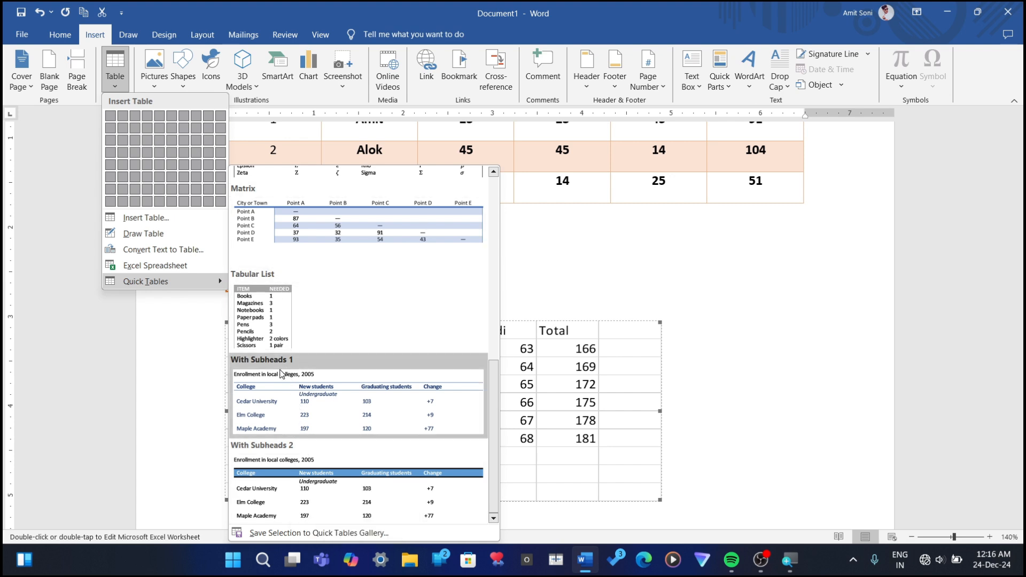
click(260, 316)
scroll(279, 300, down, 2)
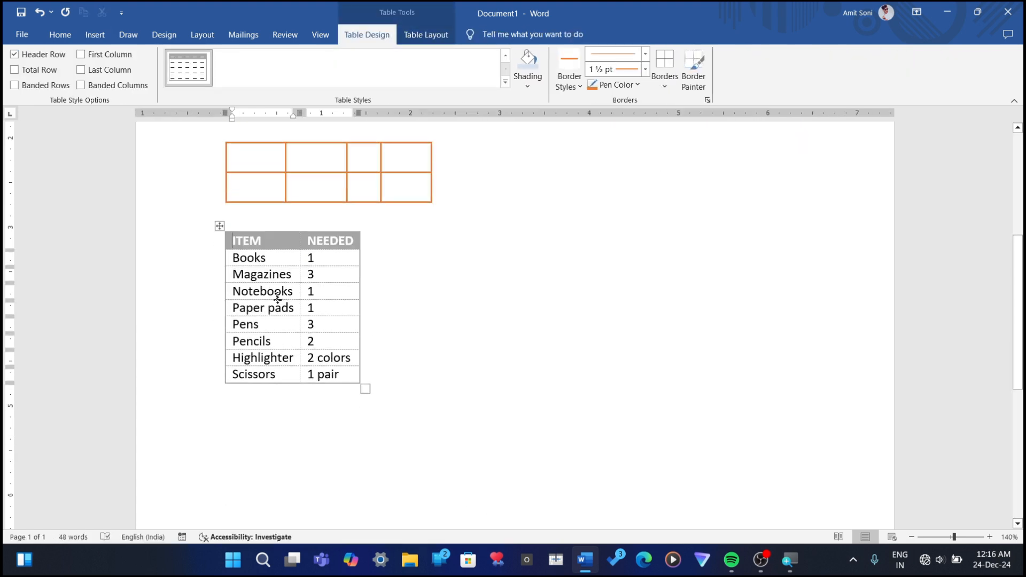
Step: Insert an empty row below the header of the ITEM/NEEDED table and move the table to the right side of the page
drag(257, 274, 273, 276)
click(220, 249)
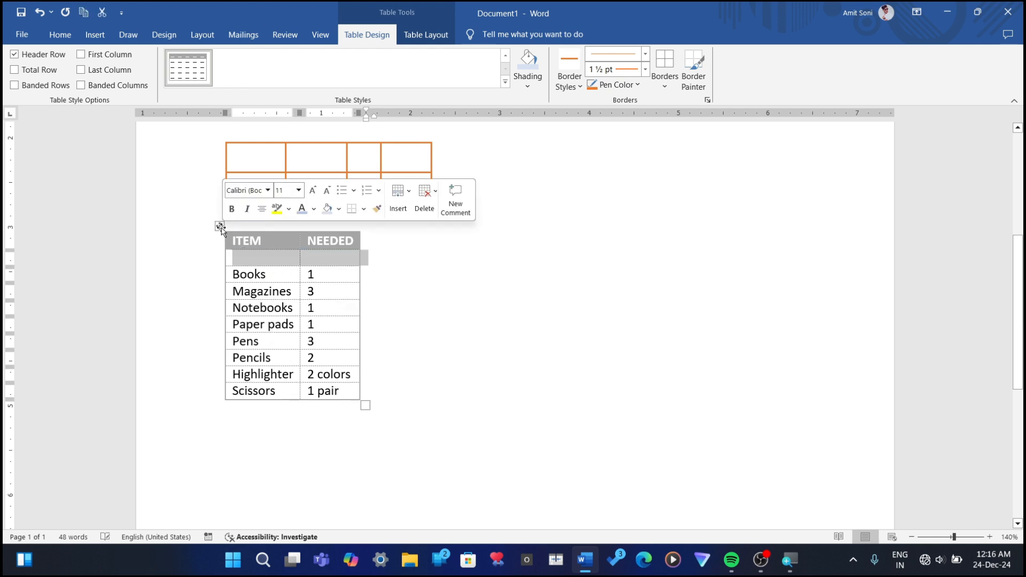
drag(220, 225, 602, 217)
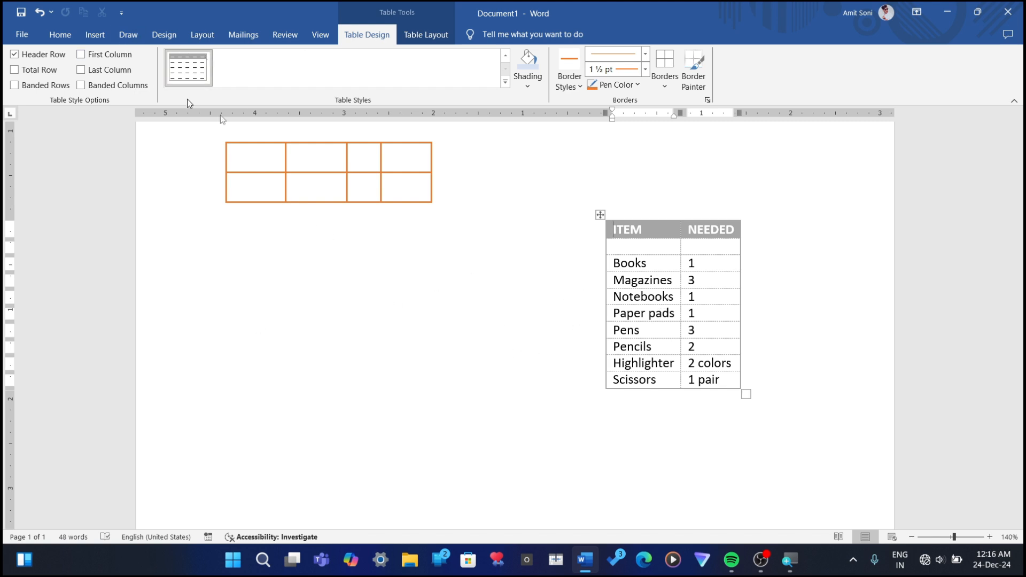
Step: Place the cursor in the second cell of the lower row in the drawn orange table
click(211, 273)
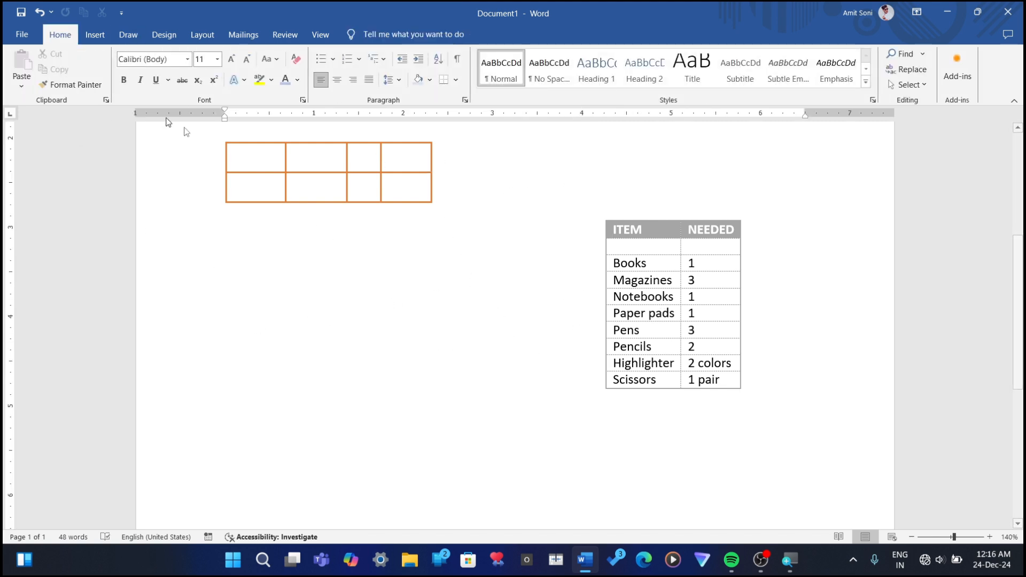
click(330, 182)
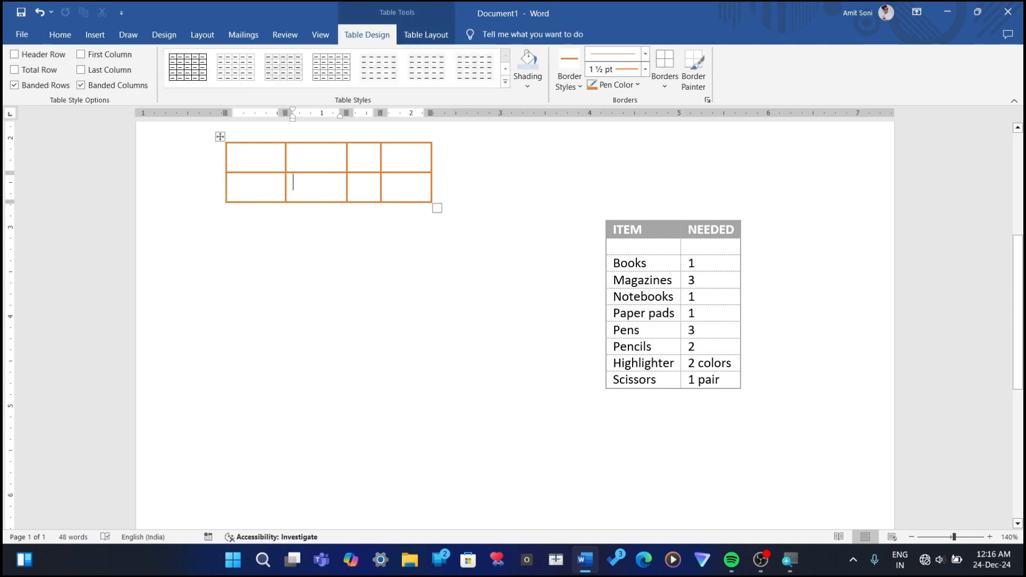